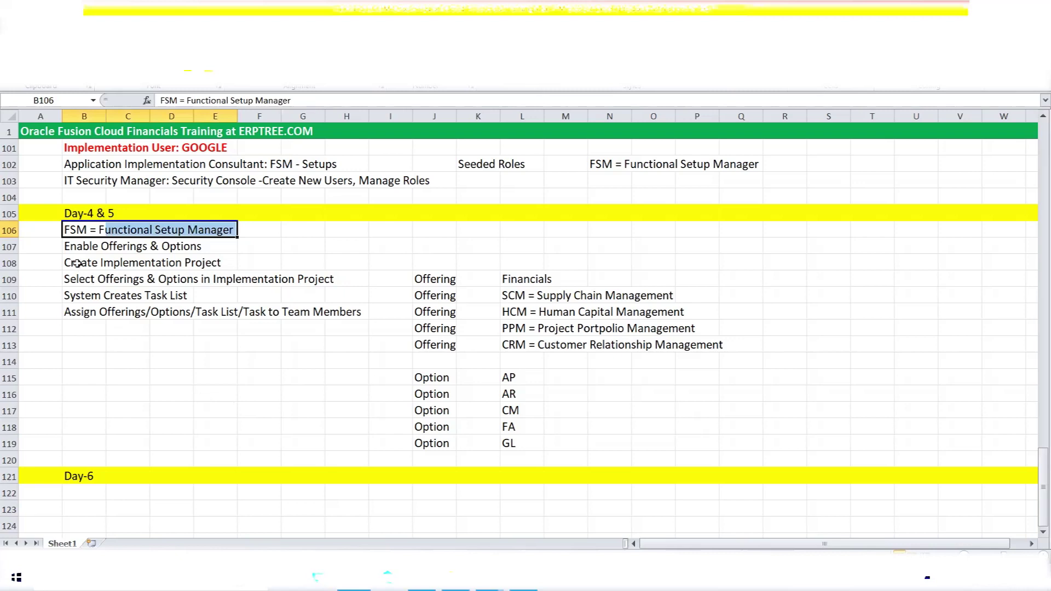
Highlight the Enable Offerings & Options and Create Implementation Project notes, then scroll down to the Day-6 row.
left_click_drag(70, 247, 188, 241)
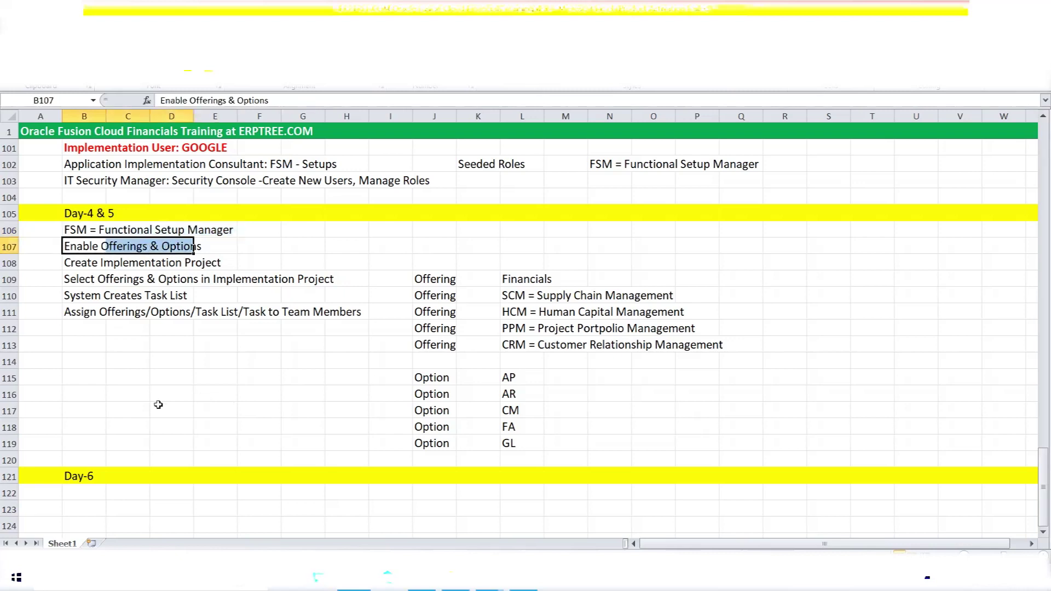
left_click_drag(70, 263, 206, 263)
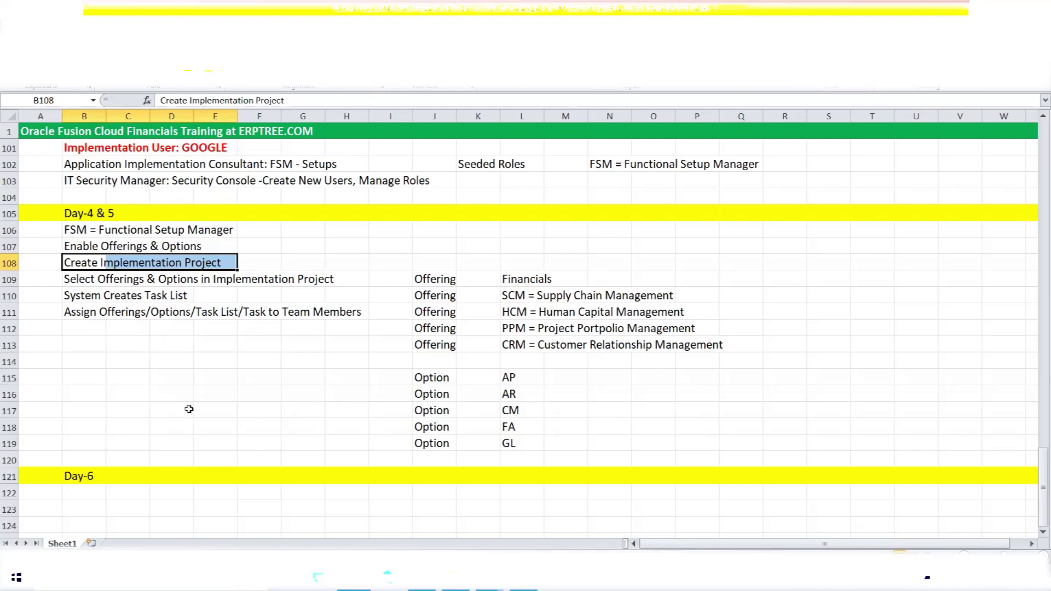
scroll(137, 370, "down", 2)
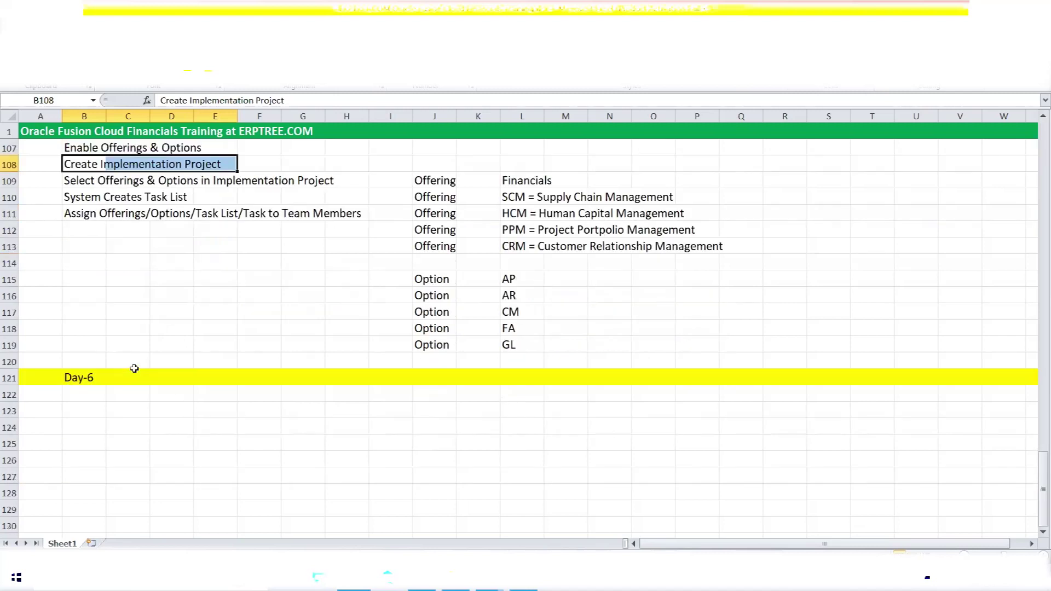
scroll(134, 369, "down", 2)
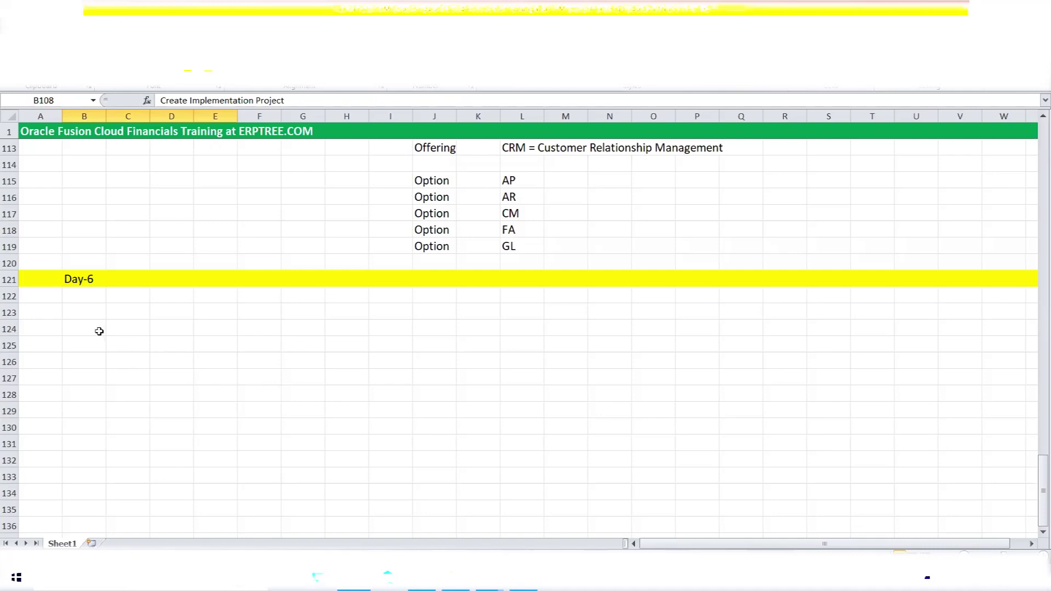
Enter the headings Date in B123, Description in D123 and Amount in G123.
left_click(90, 316)
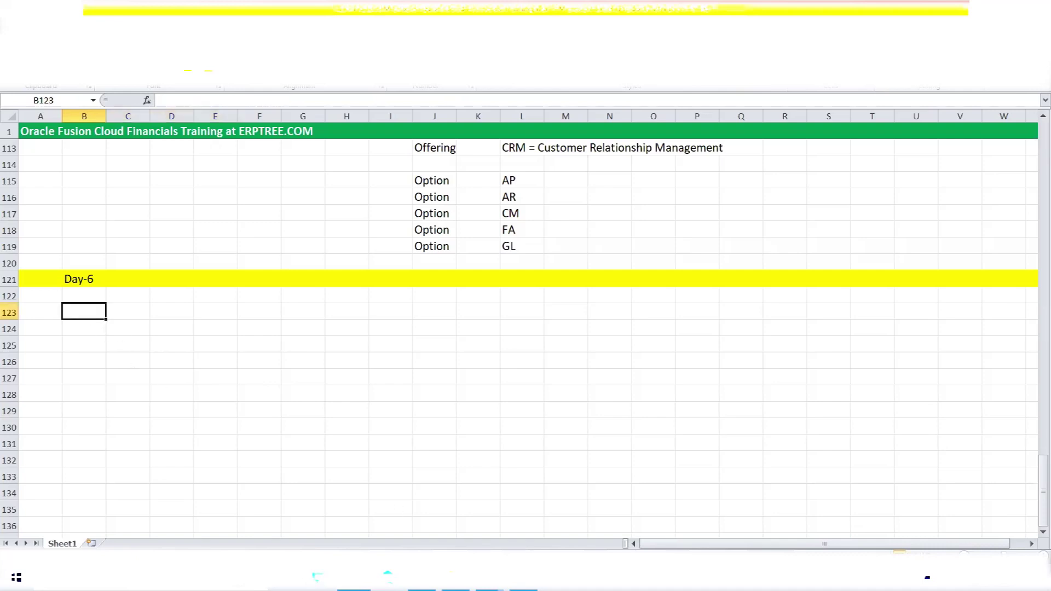
type("Date")
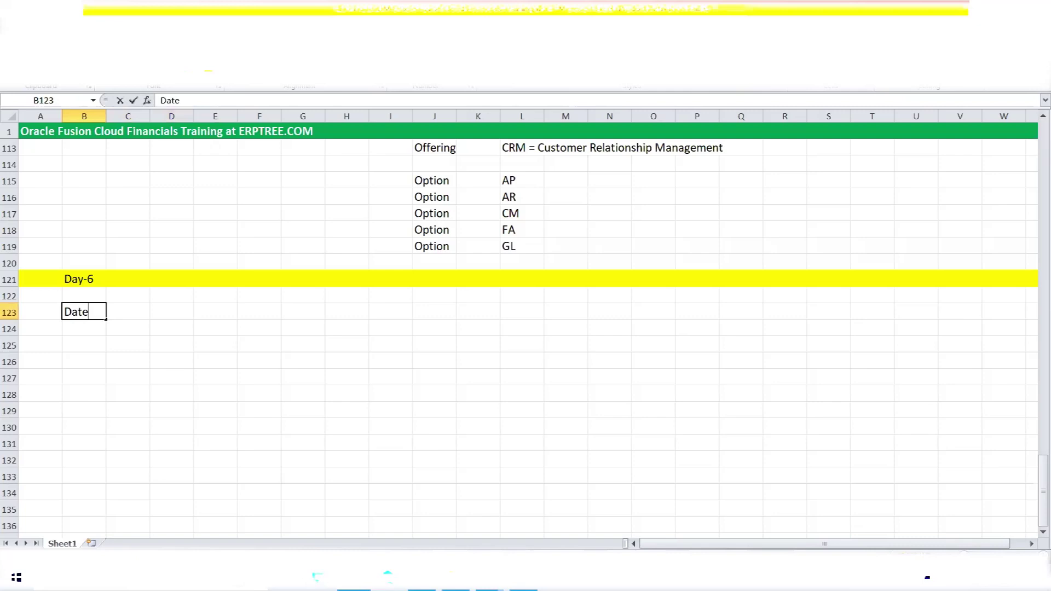
left_click(171, 312)
type("Description")
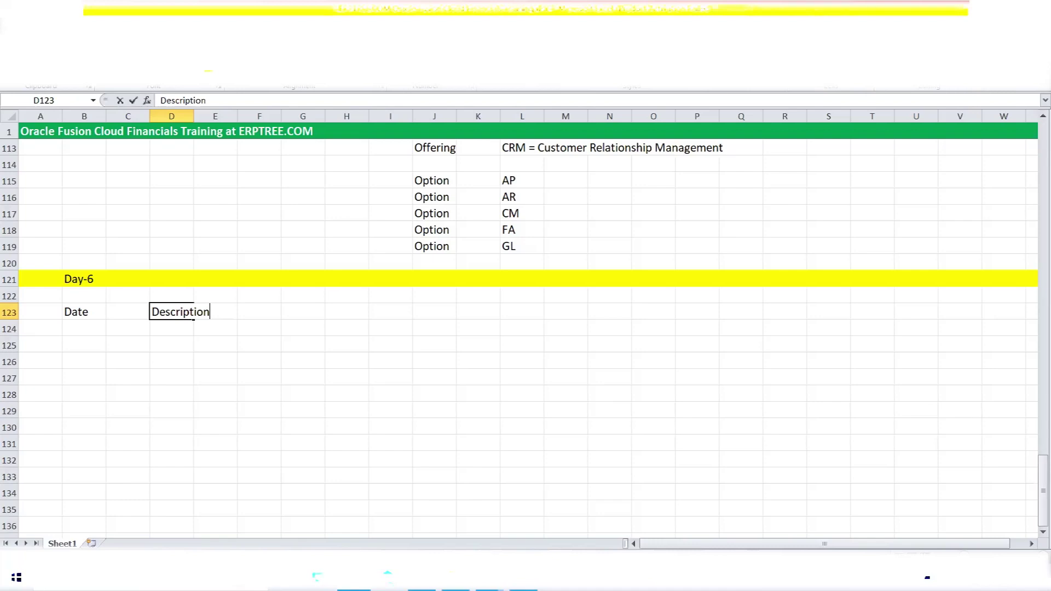
key("Tab")
key("Tab")
key("Tab")
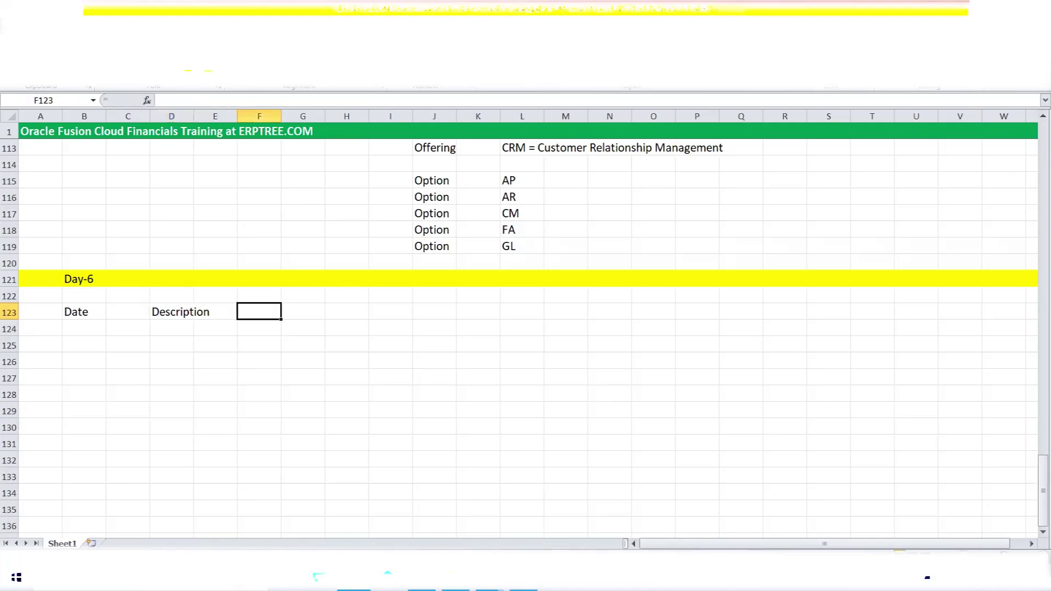
type("Amount")
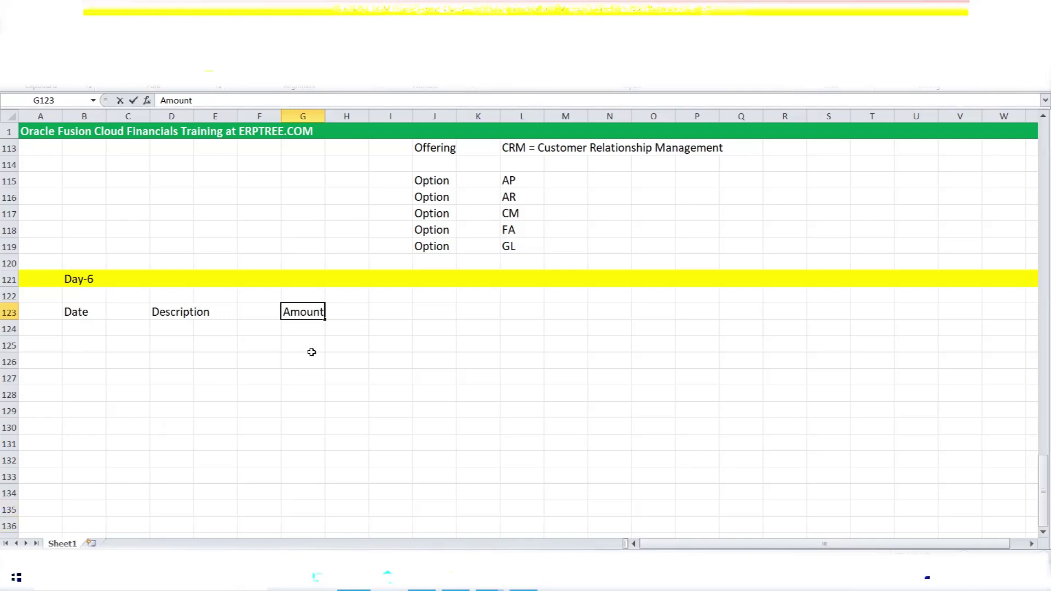
scroll(291, 337, "down", 2)
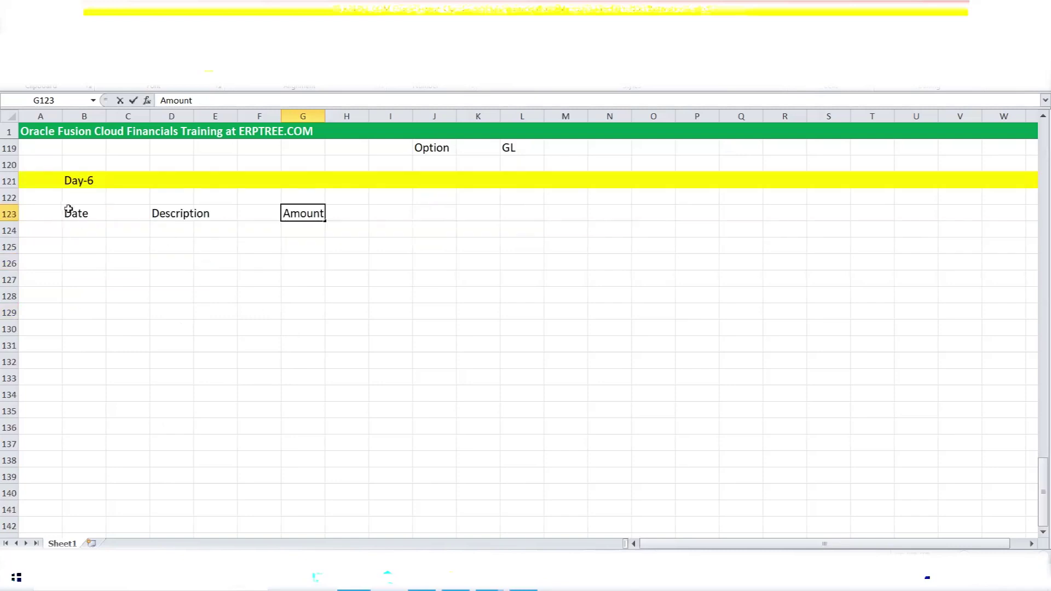
left_click_drag(68, 207, 312, 214)
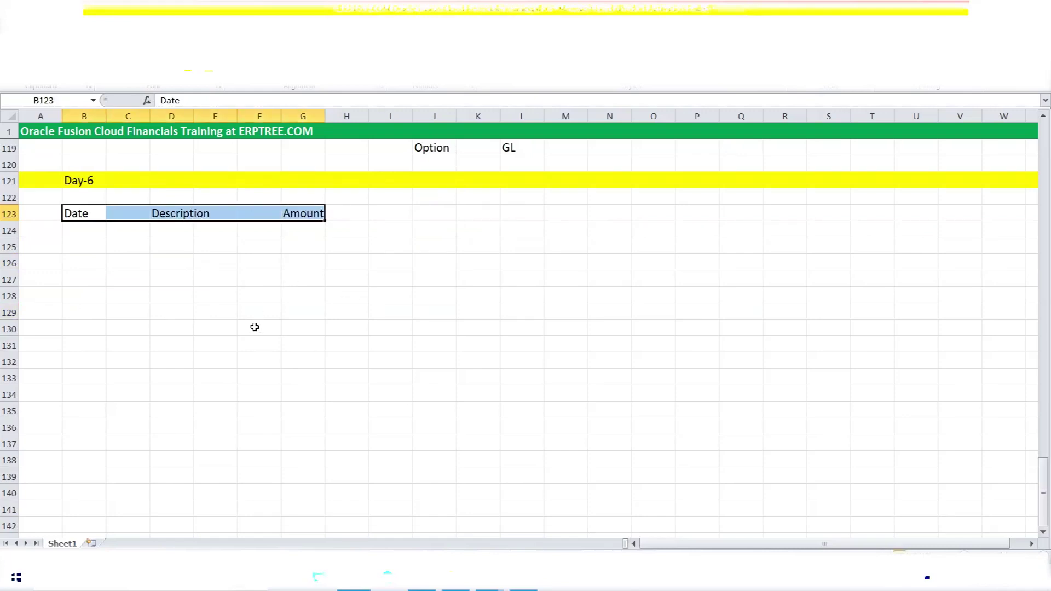
Enter 'Calendar/Accounting Calendar' in B127 and make B127:E127 bold.
left_click(89, 218)
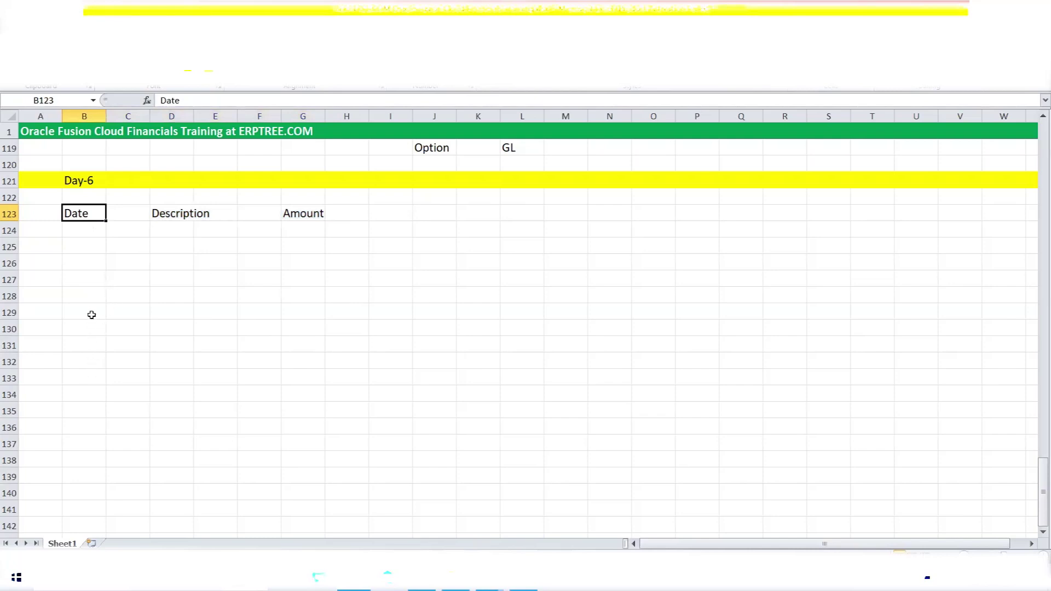
left_click(85, 274)
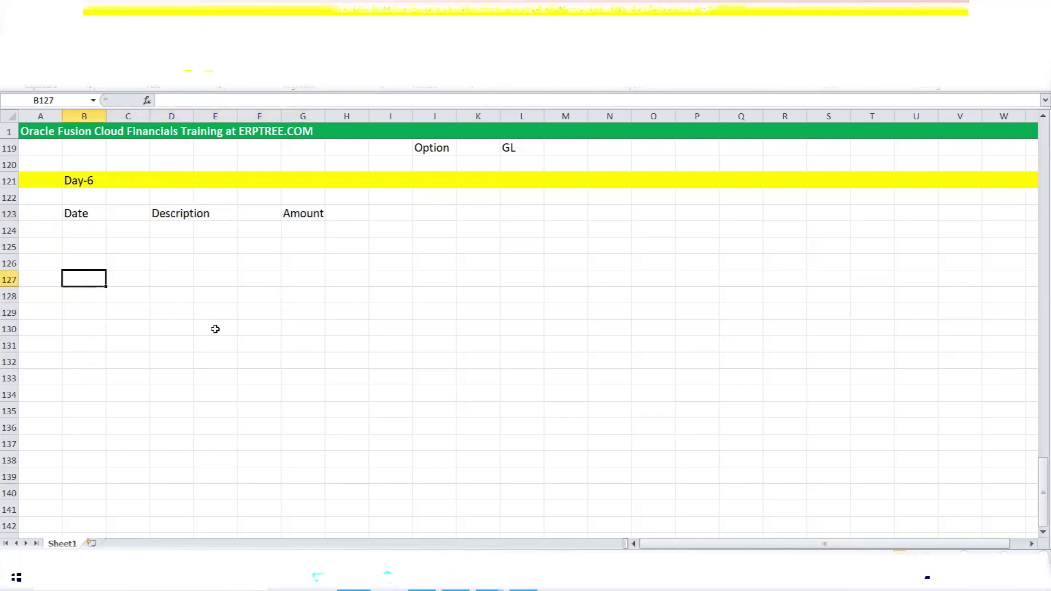
type("Calendar")
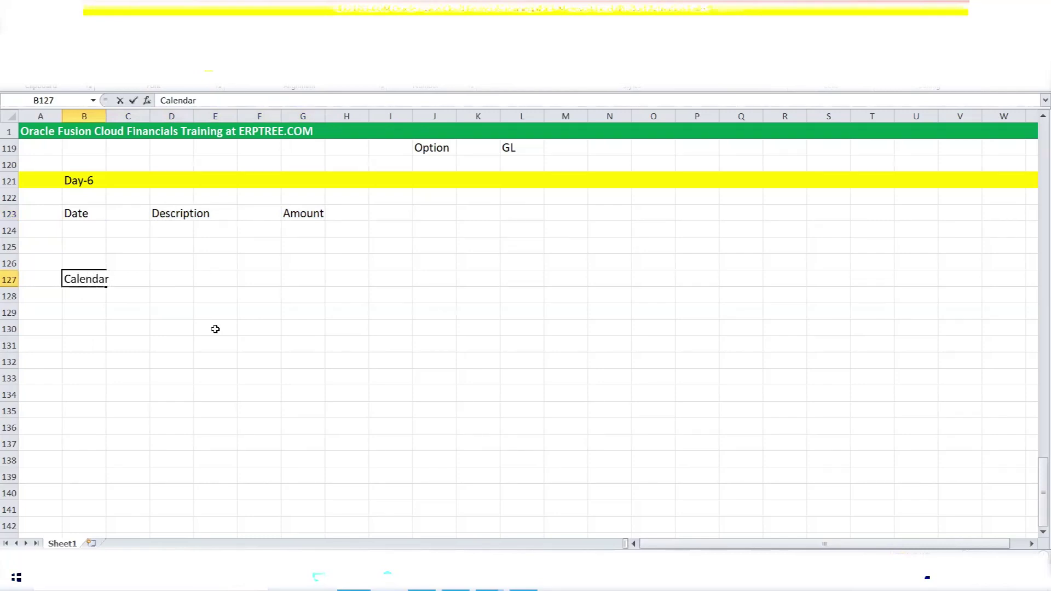
type("/Accounting Calendar")
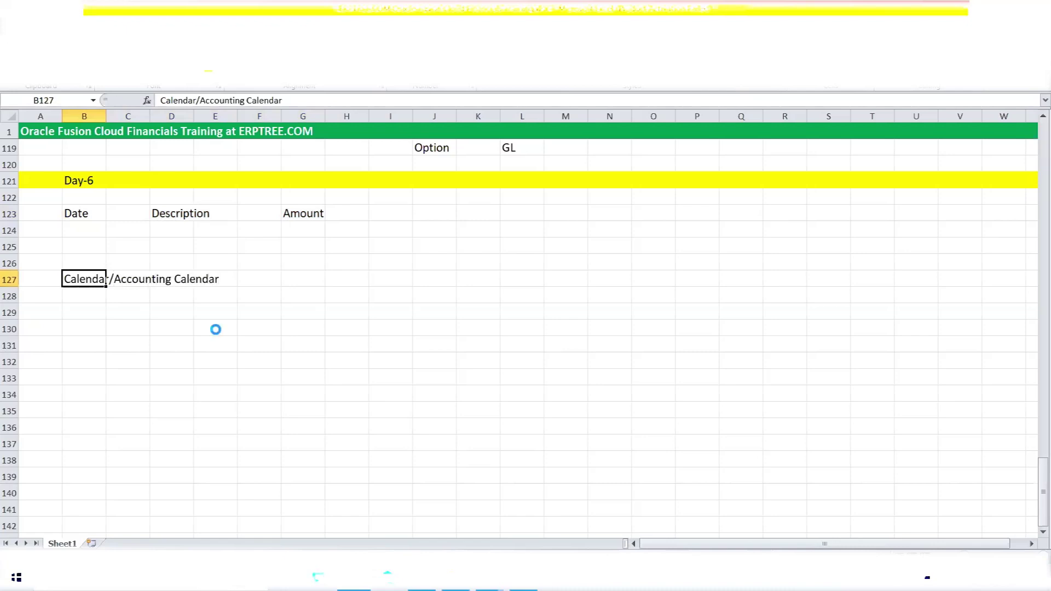
left_click(85, 293)
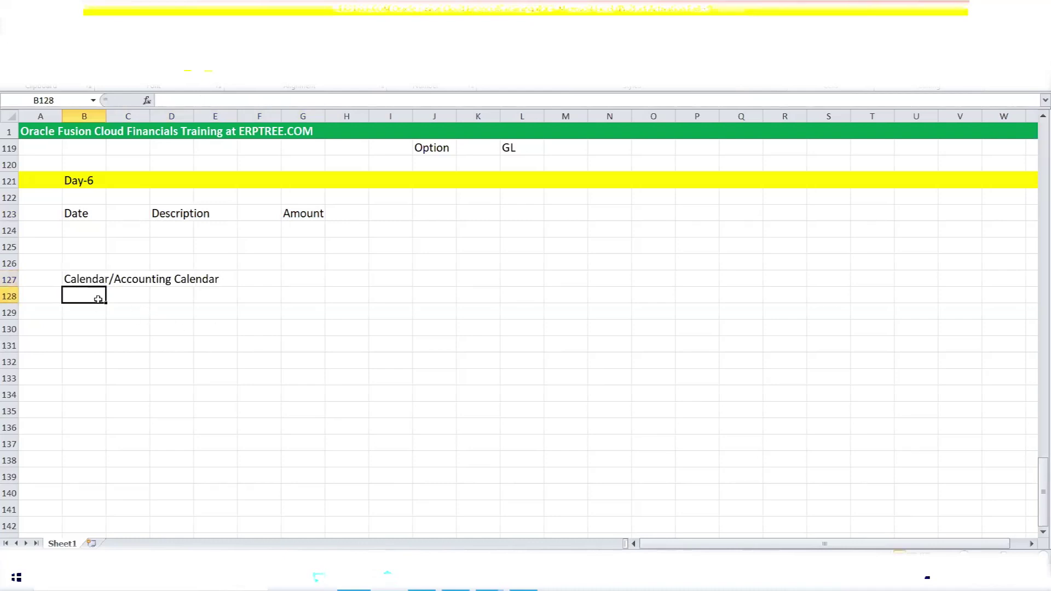
left_click_drag(88, 280, 224, 284)
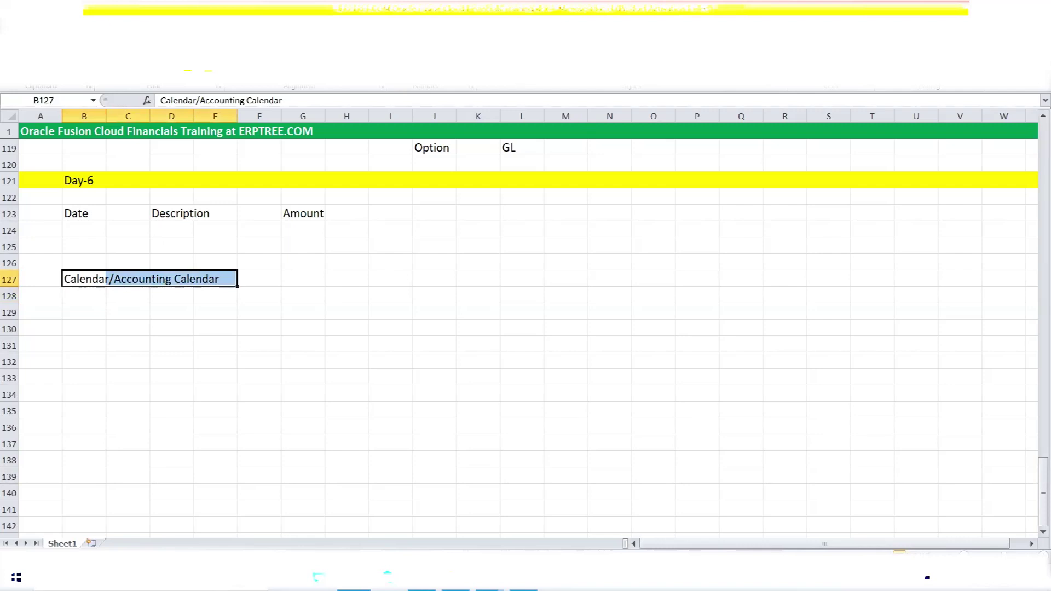
key("ctrl+b")
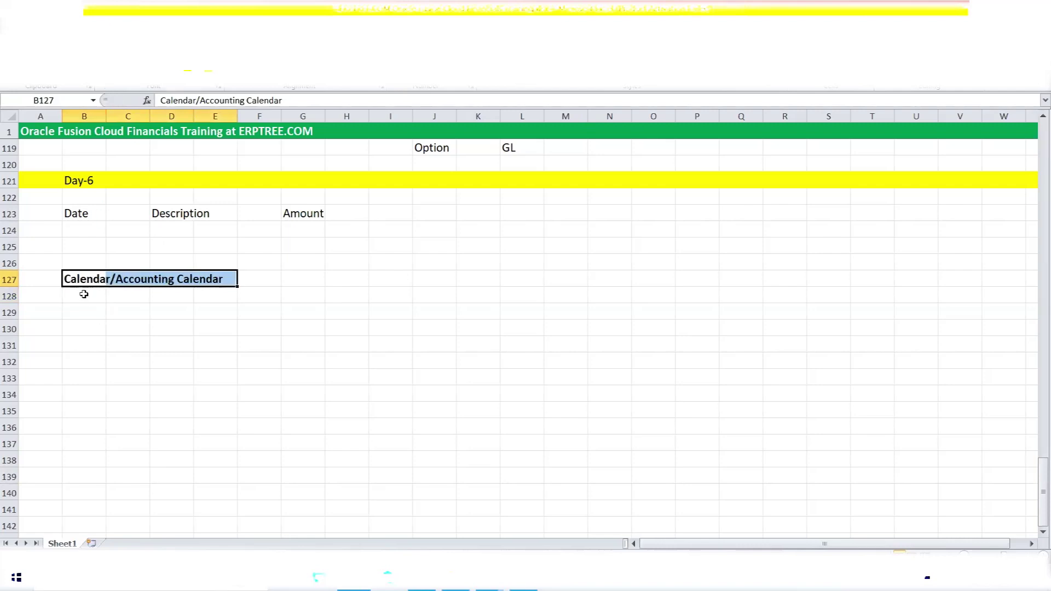
left_click(83, 294)
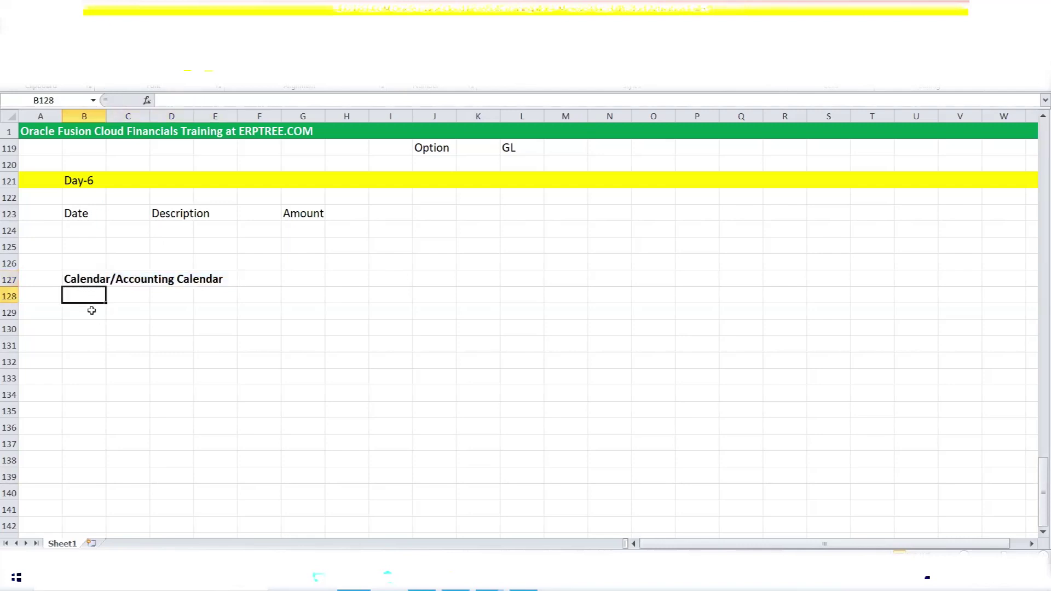
left_click(81, 215)
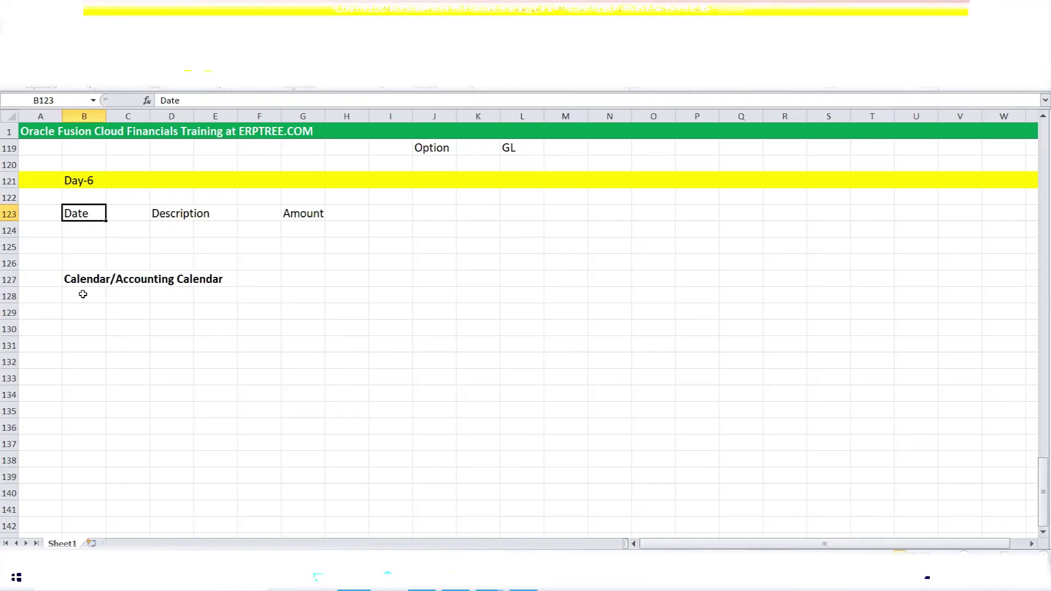
left_click(84, 295)
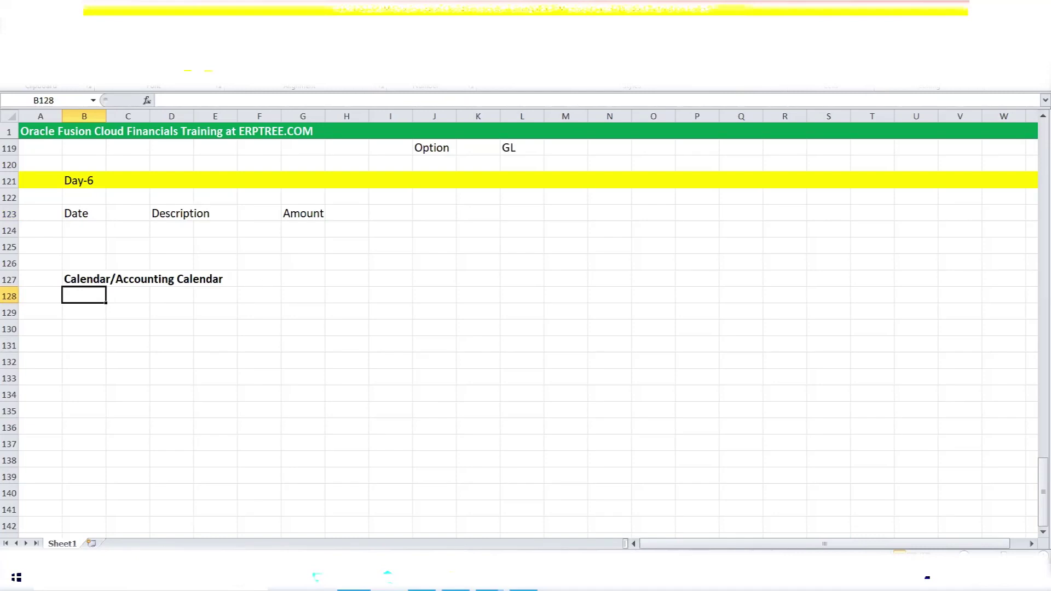
left_click(263, 147)
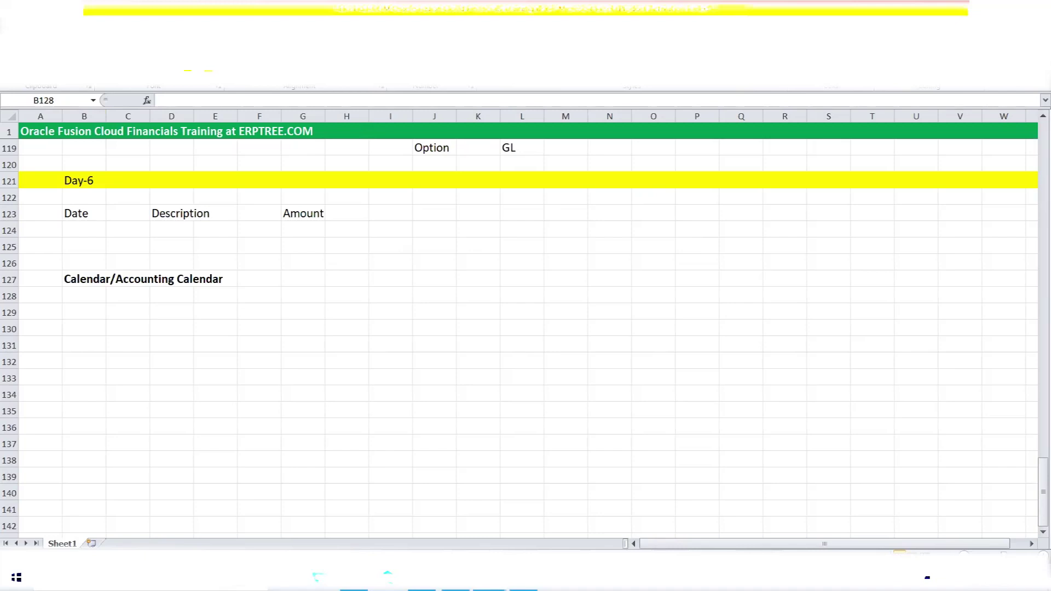
left_click(86, 294)
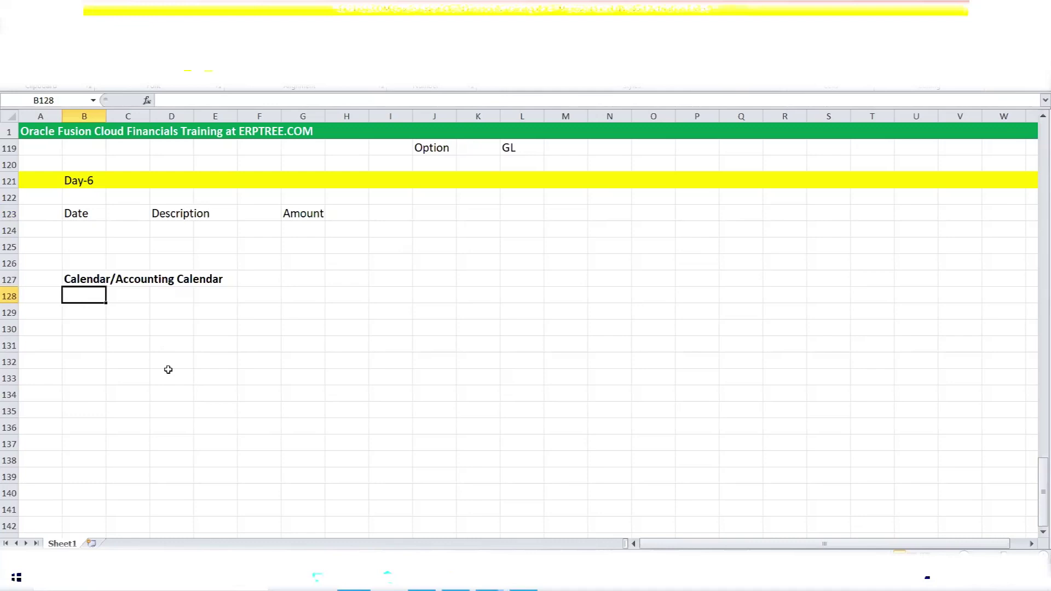
Enter 'Financial Year' in cell B128 under the calendar heading.
type("Financial ")
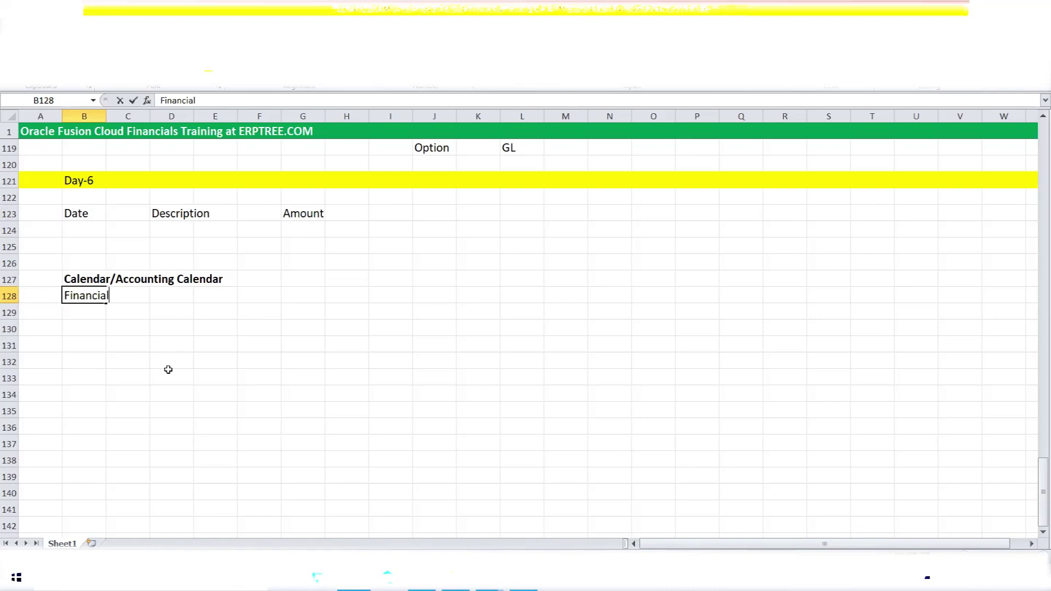
type("Year")
left_click(95, 313)
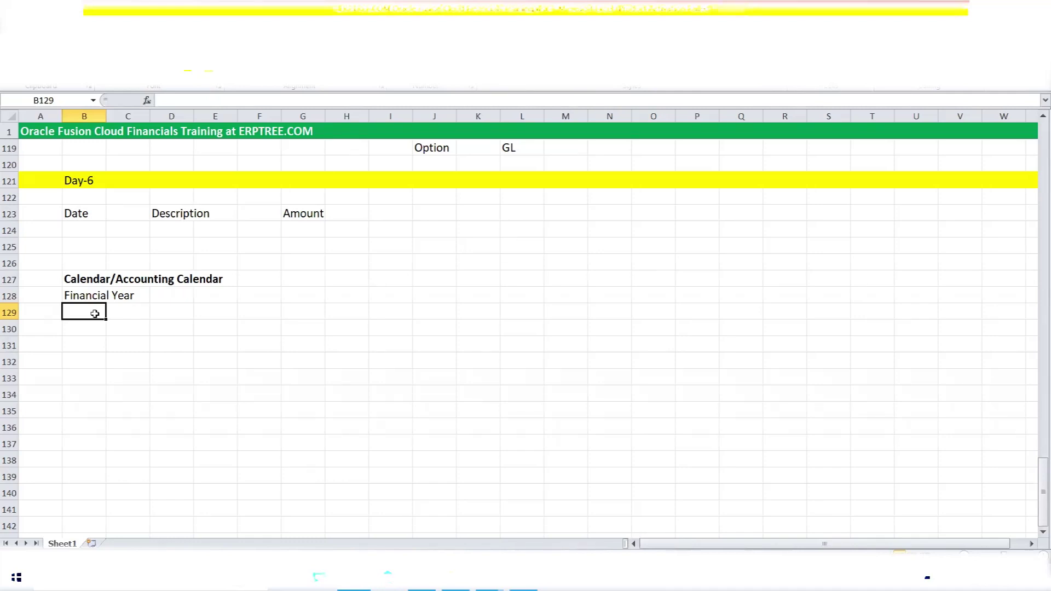
Type 'Monthly' into cell B129 below Financial Year.
type("Mont")
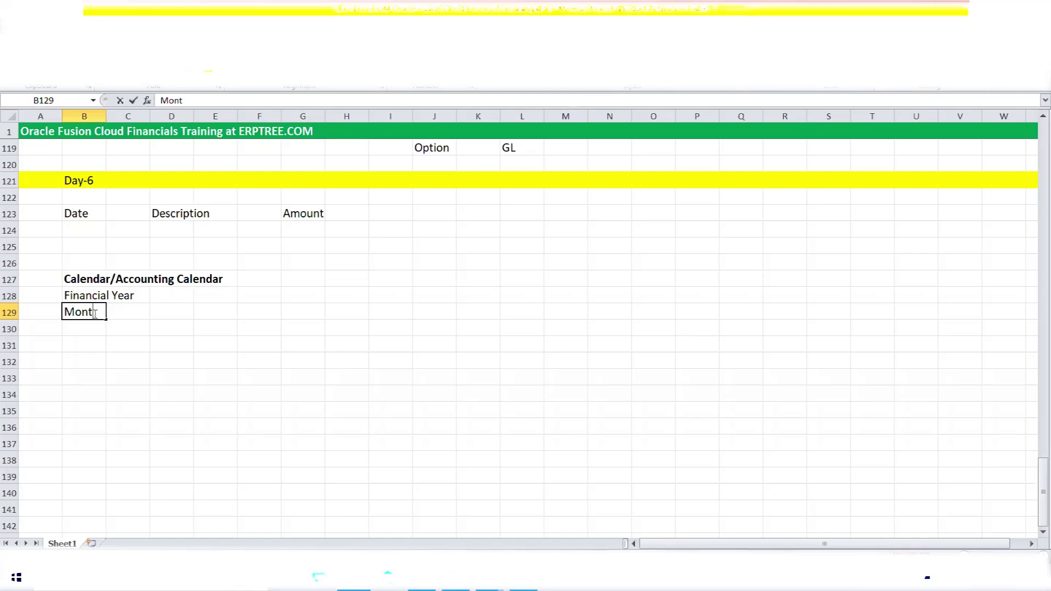
type("hly")
Commit 'Monthly' in B129, then return to the sheet at cell B130.
key("Return")
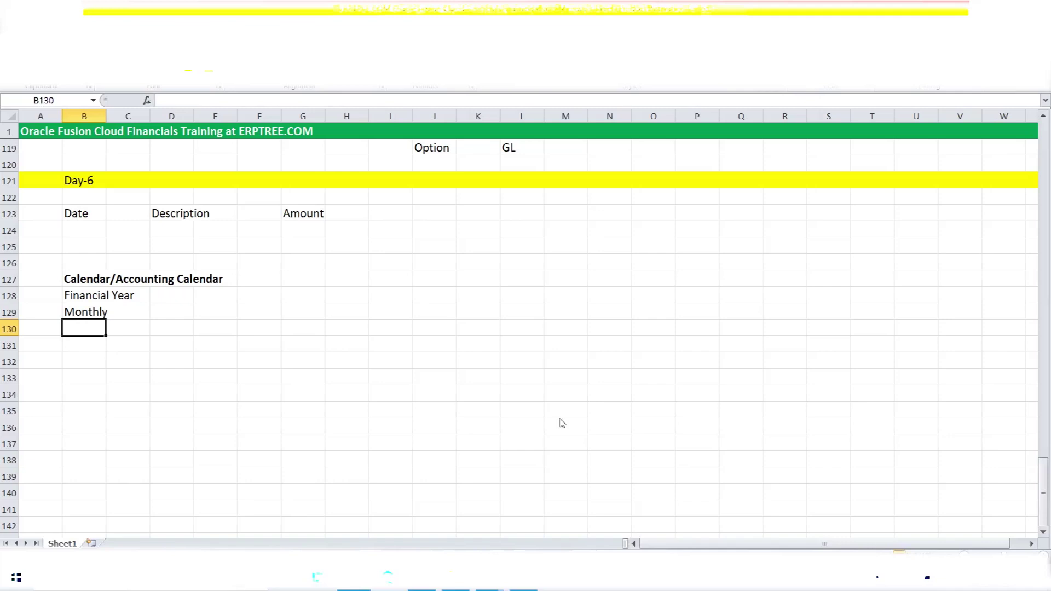
key("alt+Tab")
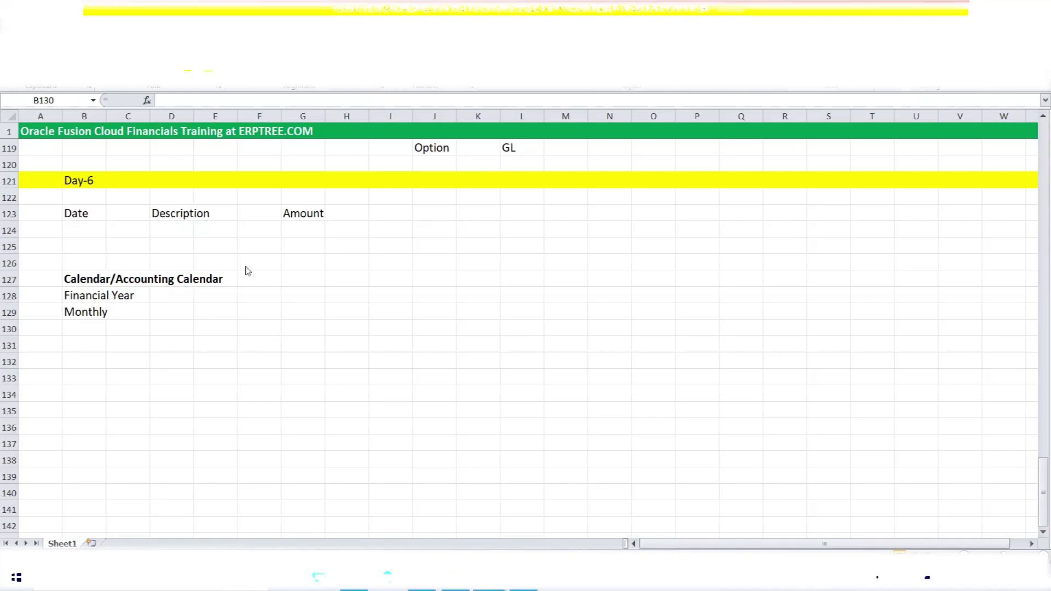
left_click(86, 327)
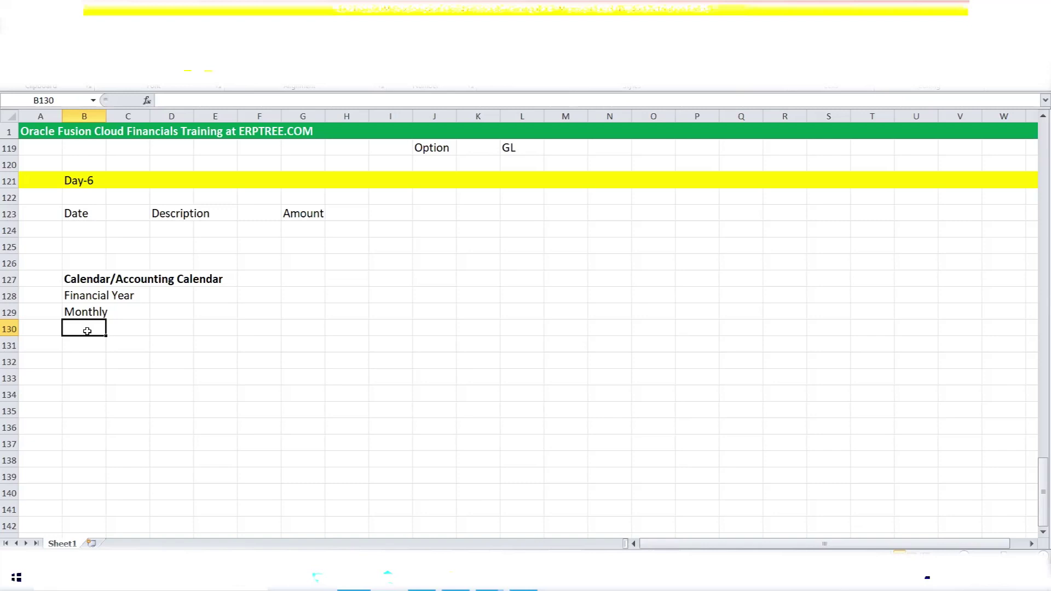
Enter 'Adjustment Periods' in cell B130 below Monthly.
type("Ad")
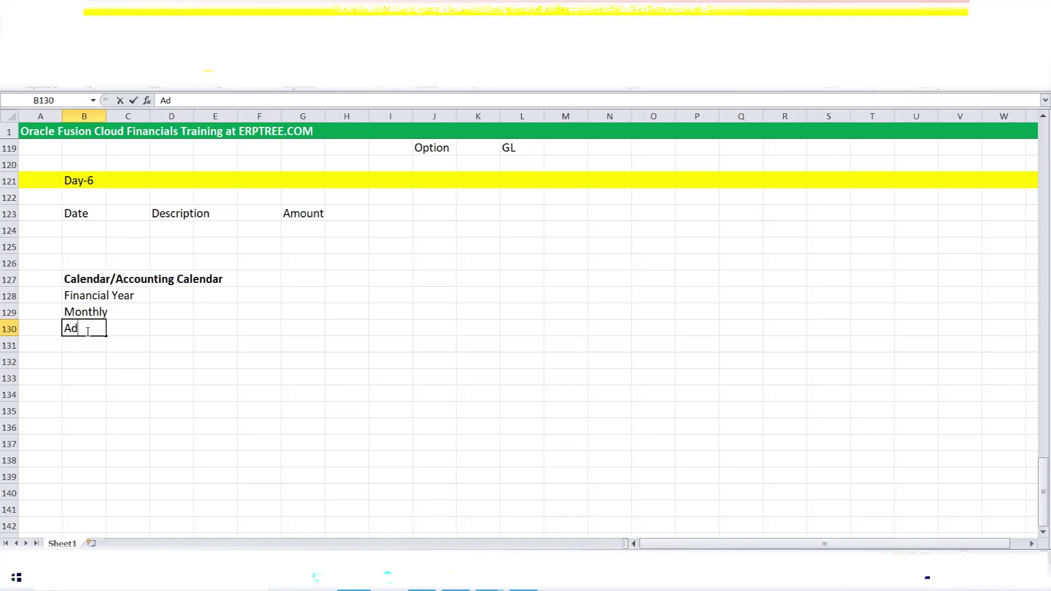
type("justment P")
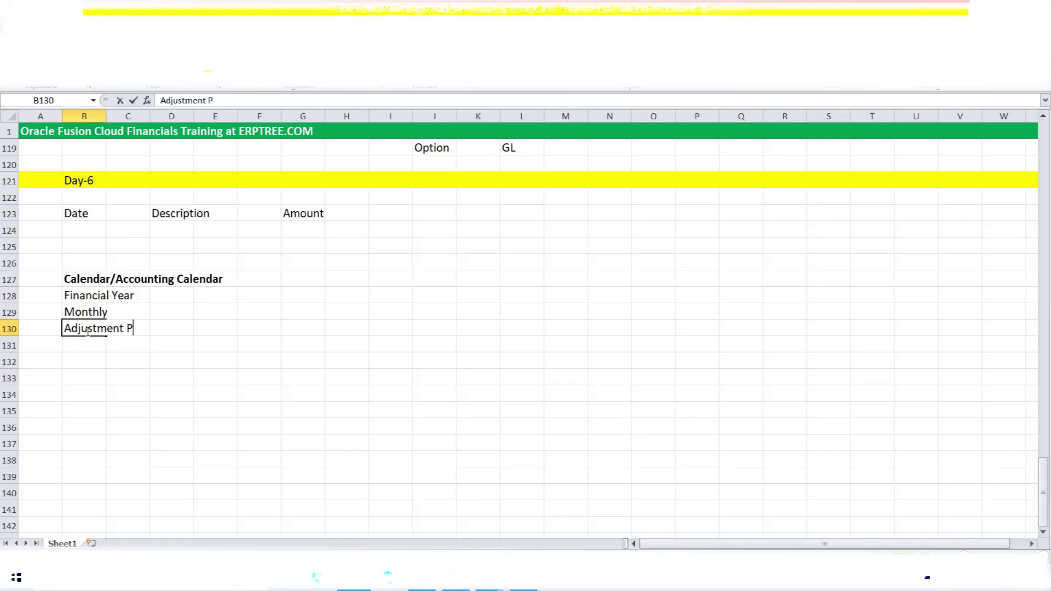
type("eriods")
key("Up")
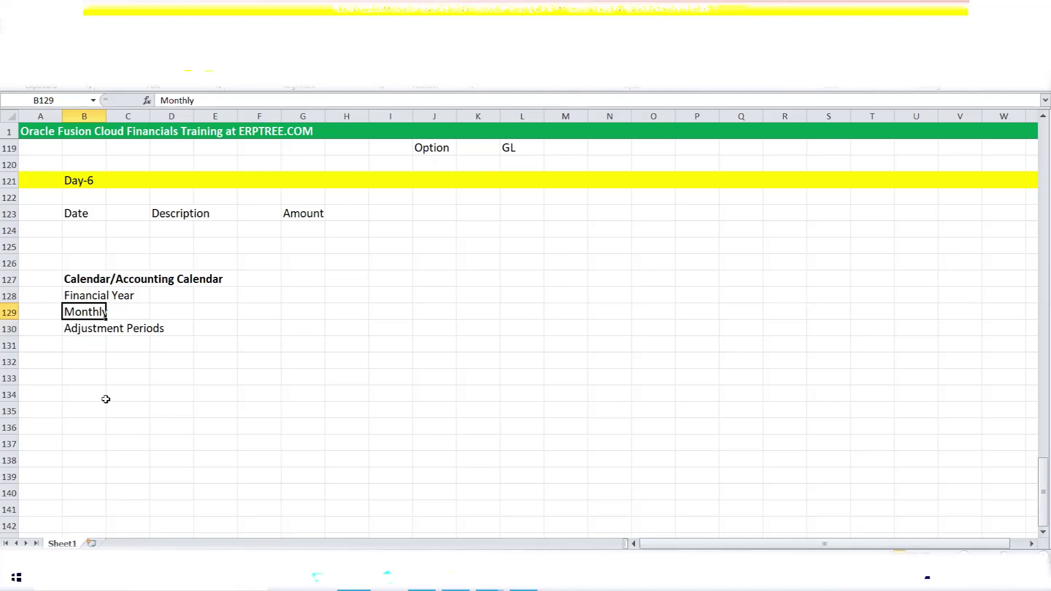
Check the Monthly and Adjustment Periods cells, then select the calendar block B127:E130.
left_click(81, 329)
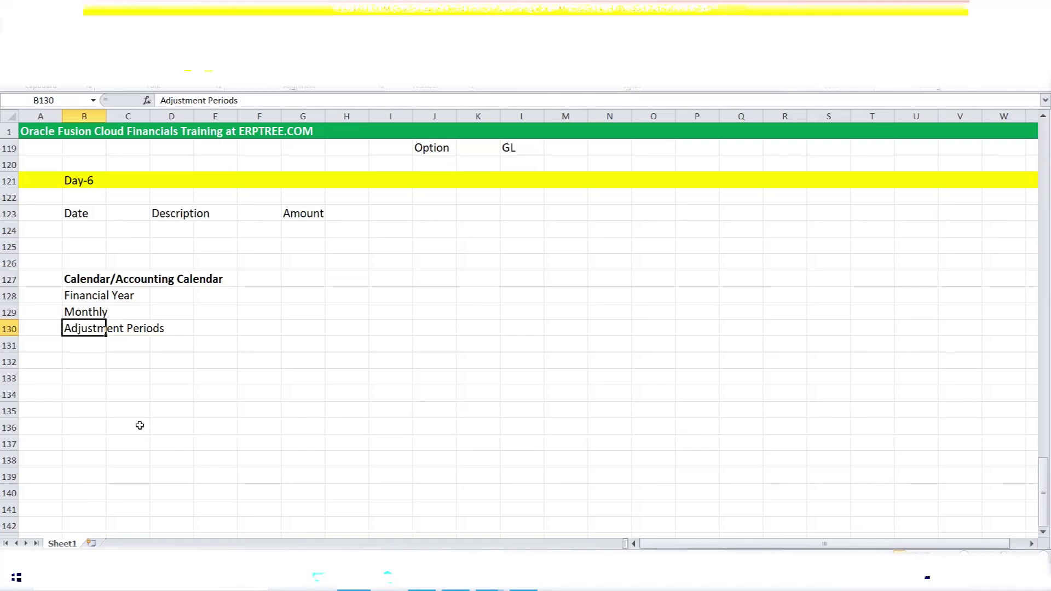
left_click(95, 311)
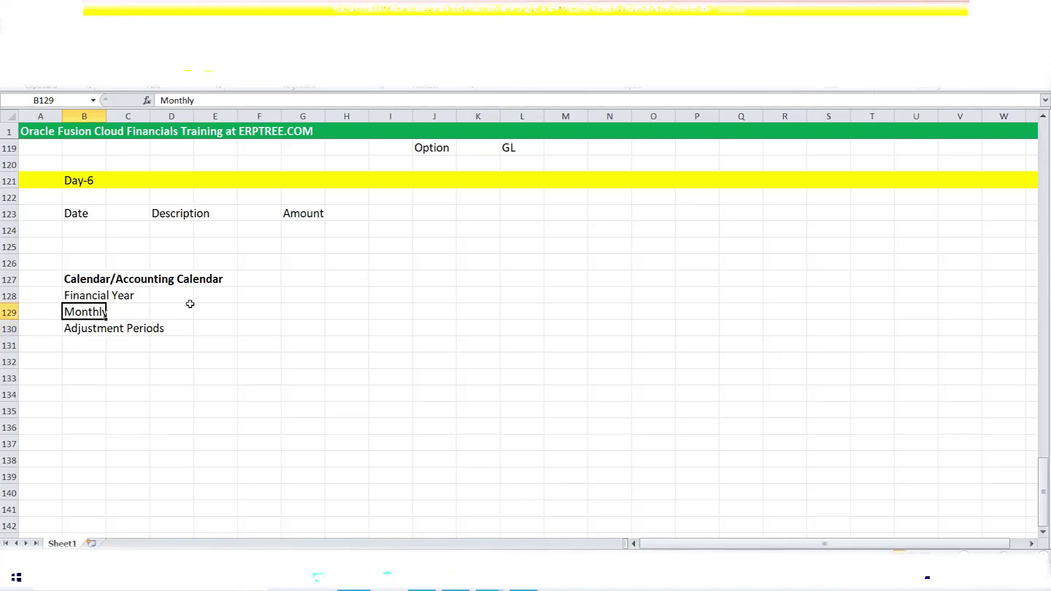
left_click(202, 329)
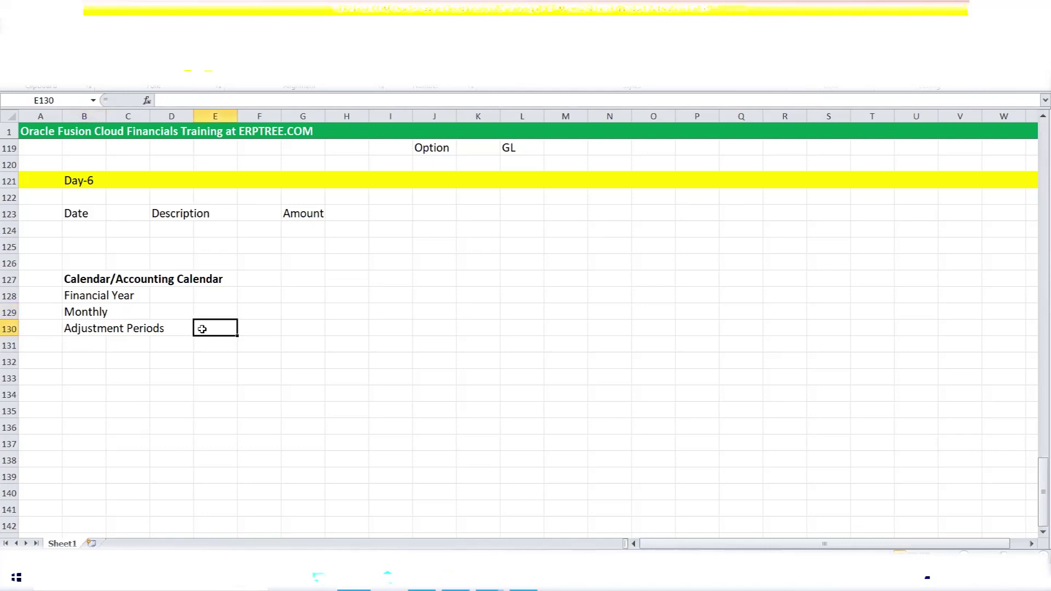
left_click(95, 327)
left_click_drag(95, 327, 145, 331)
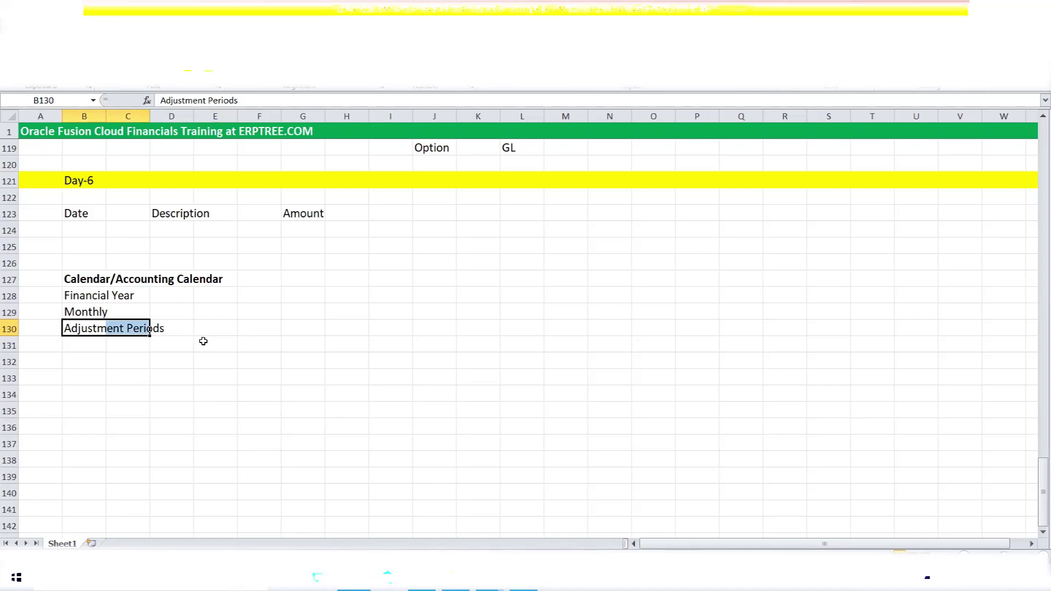
left_click(83, 309)
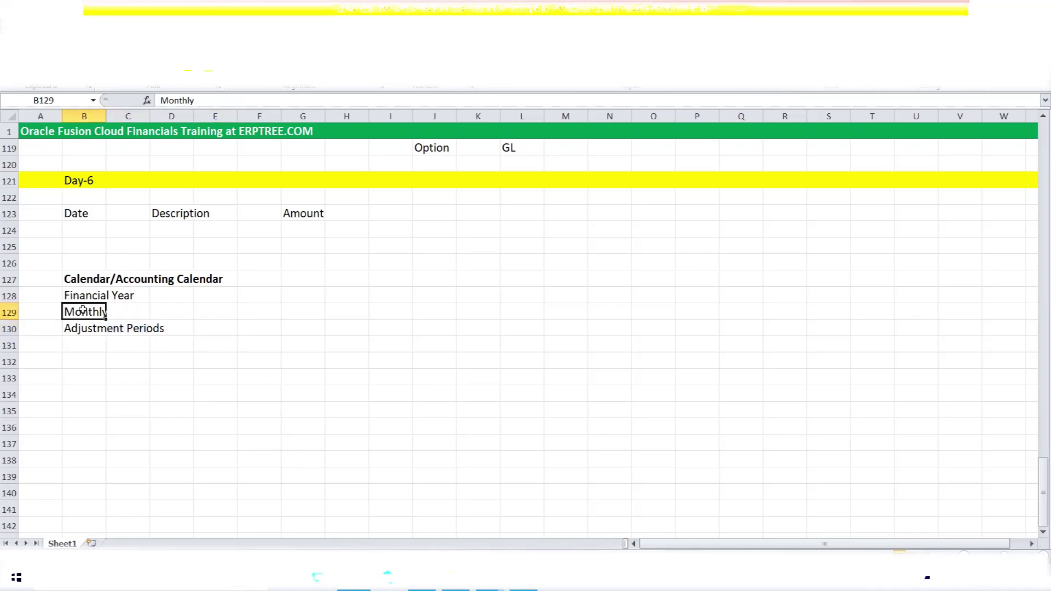
left_click(85, 329)
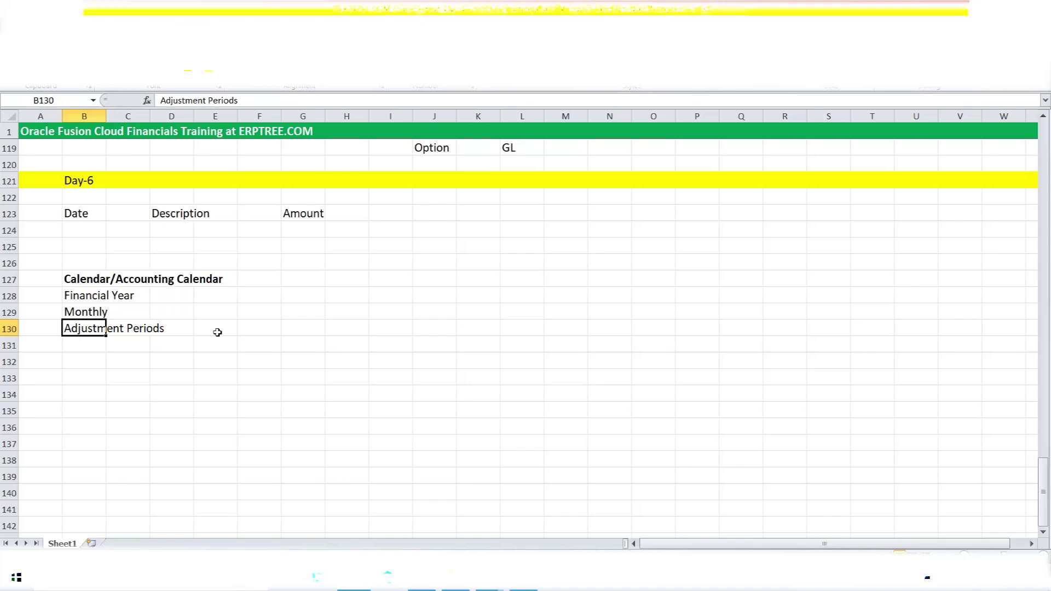
left_click_drag(77, 276, 221, 329)
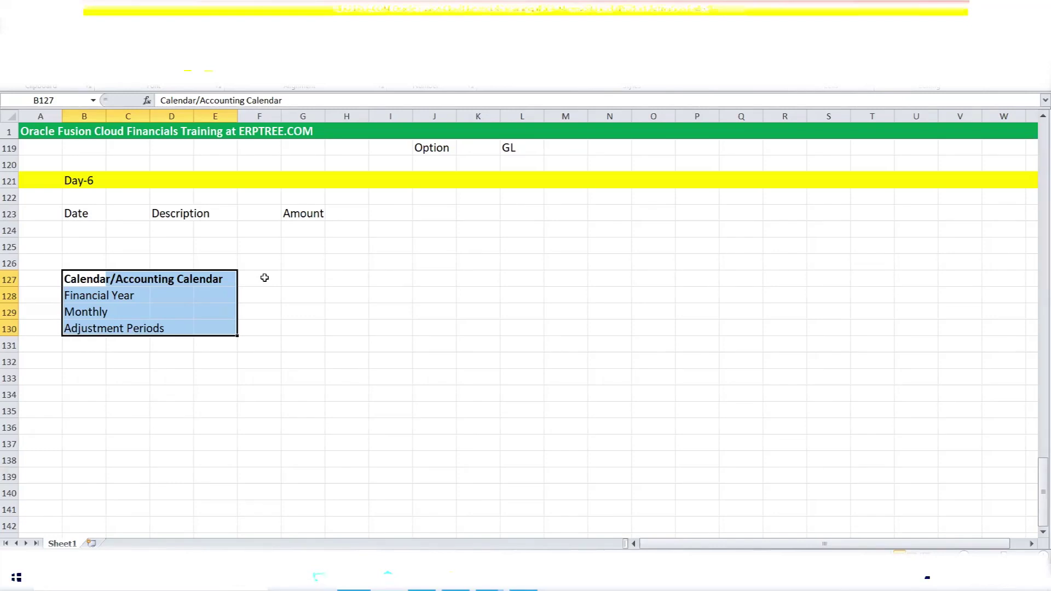
left_click(265, 278)
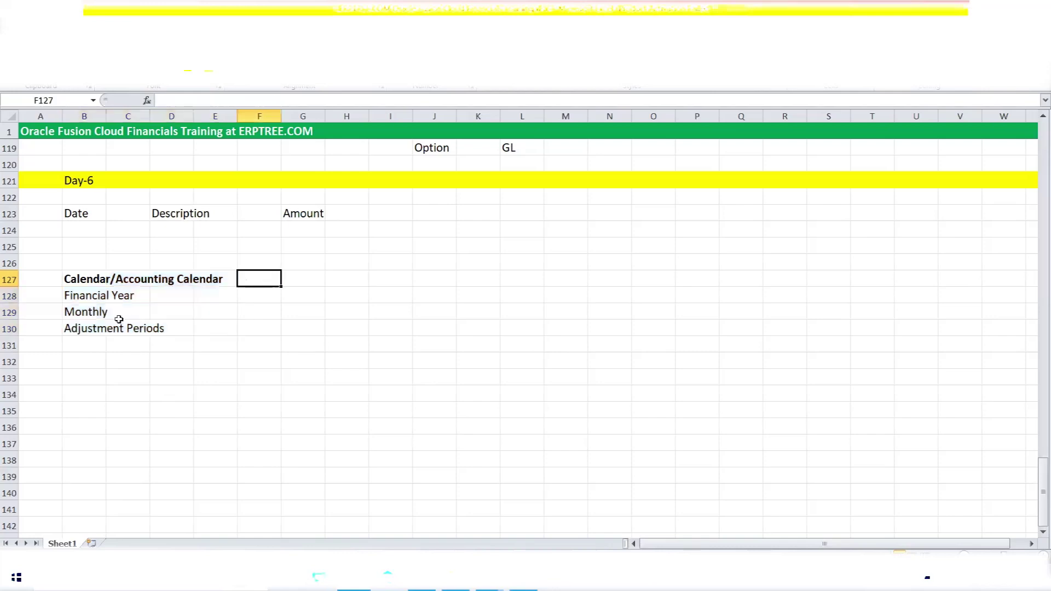
left_click(80, 276)
left_click_drag(79, 277, 211, 280)
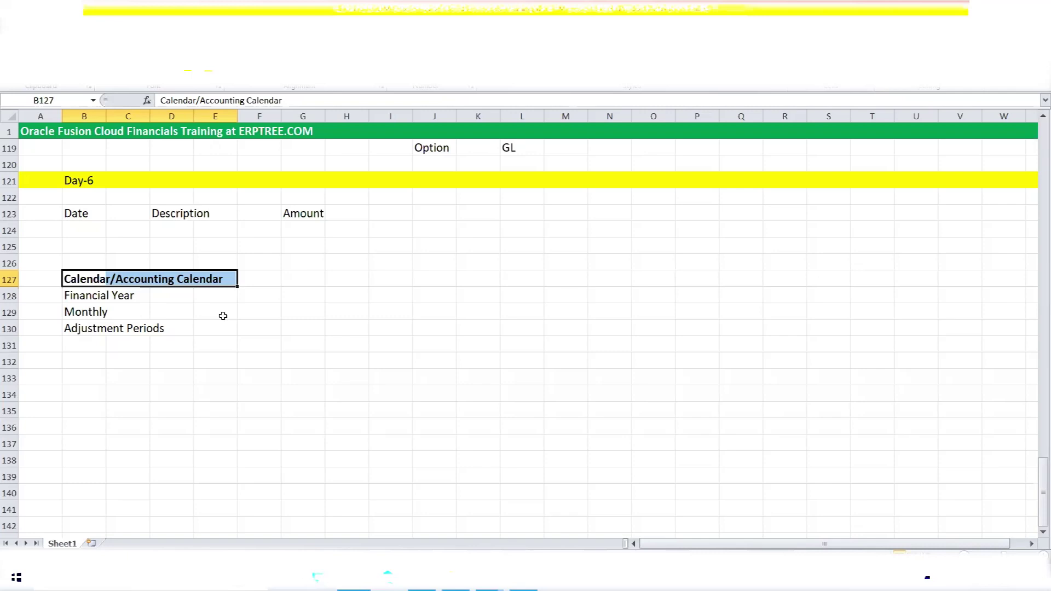
Highlight the four calendar note lines, then switch to the Oracle Fusion setup window.
left_click(250, 277)
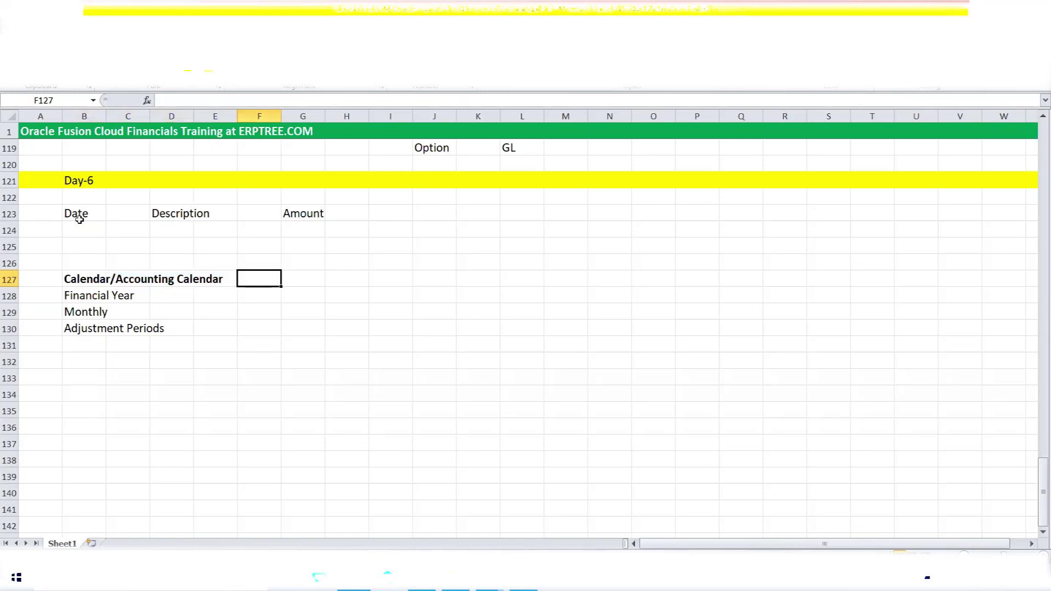
left_click_drag(71, 278, 210, 331)
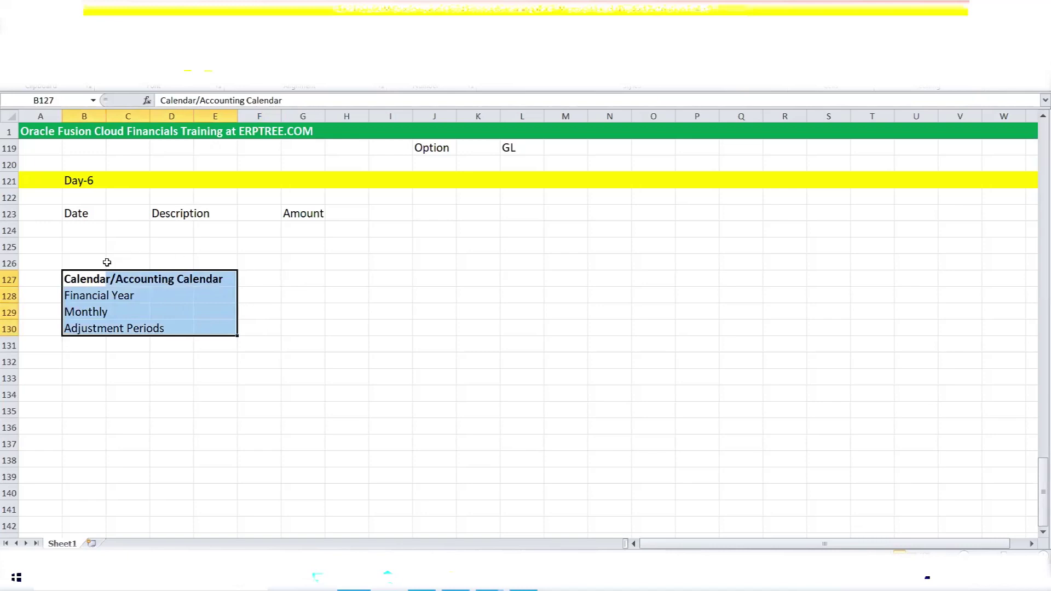
left_click(277, 299)
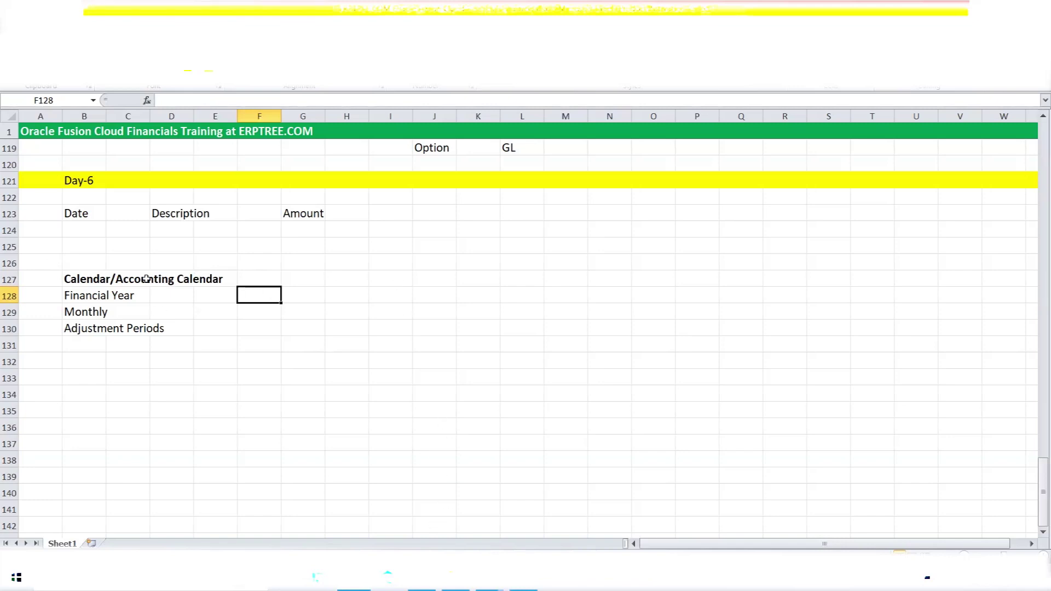
left_click(83, 267)
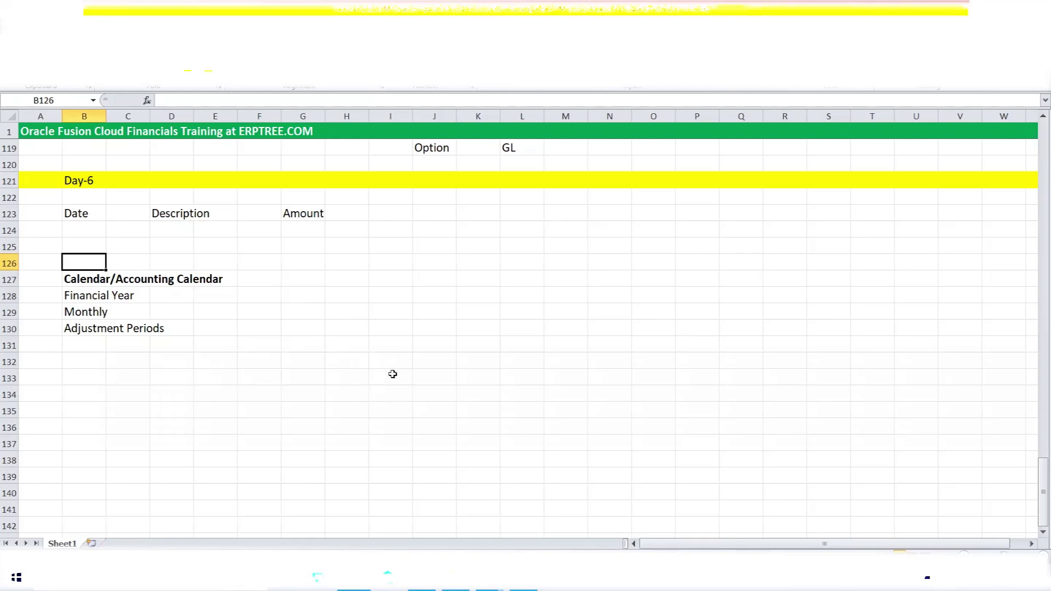
left_click(421, 578)
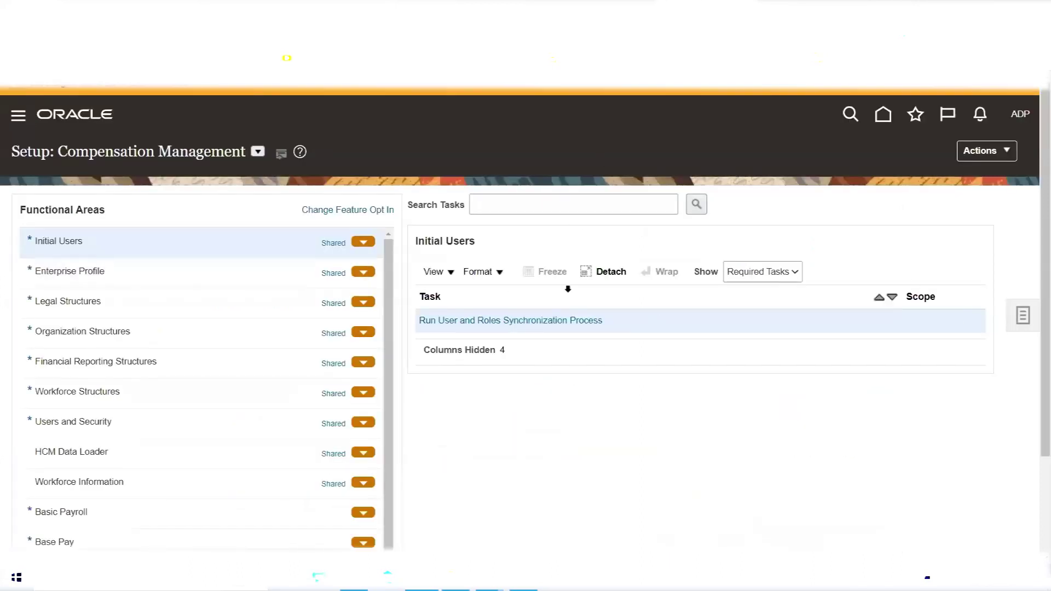
Expand Tools in the Navigator and launch the Security Console.
scroll(278, 252, "down", 10)
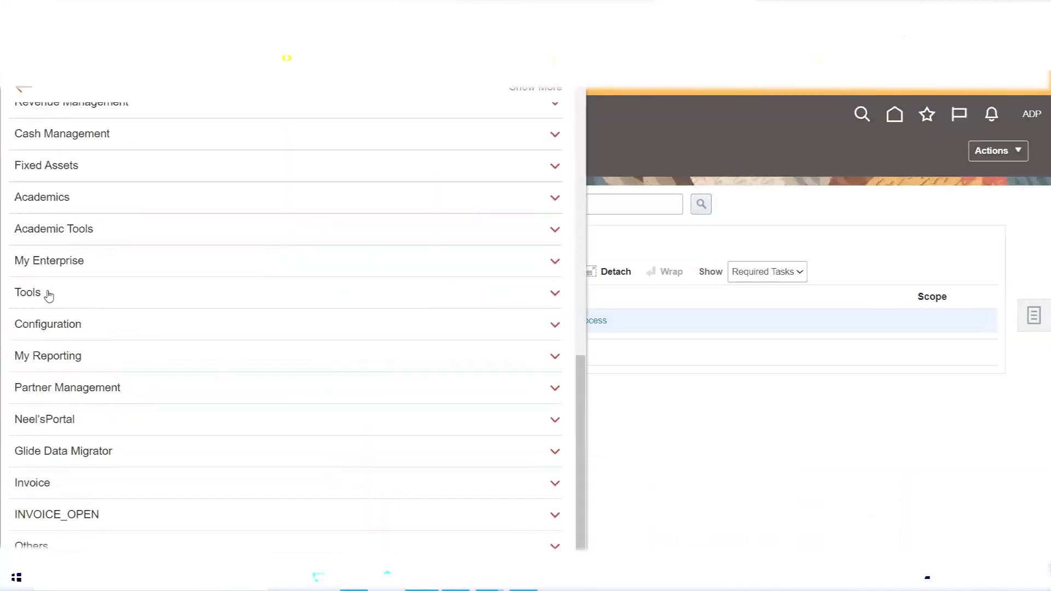
left_click(46, 292)
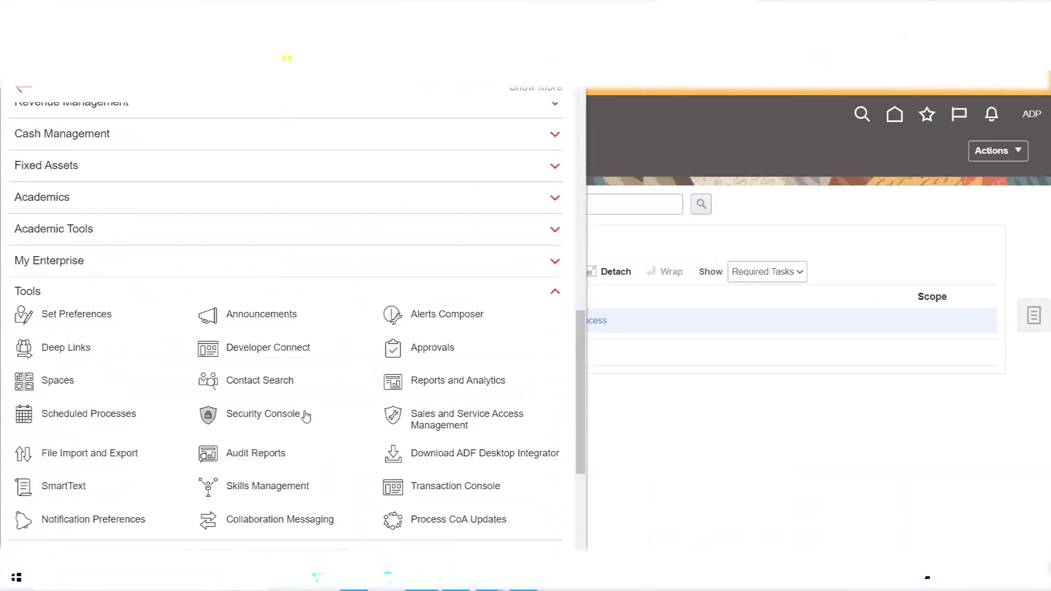
scroll(321, 353, "down", 1)
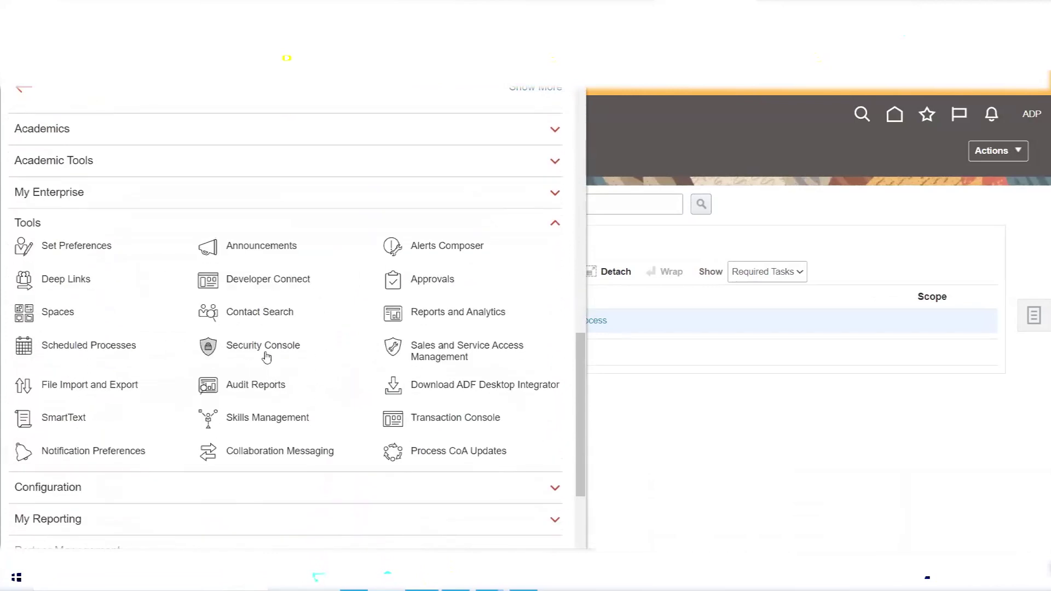
left_click(266, 353)
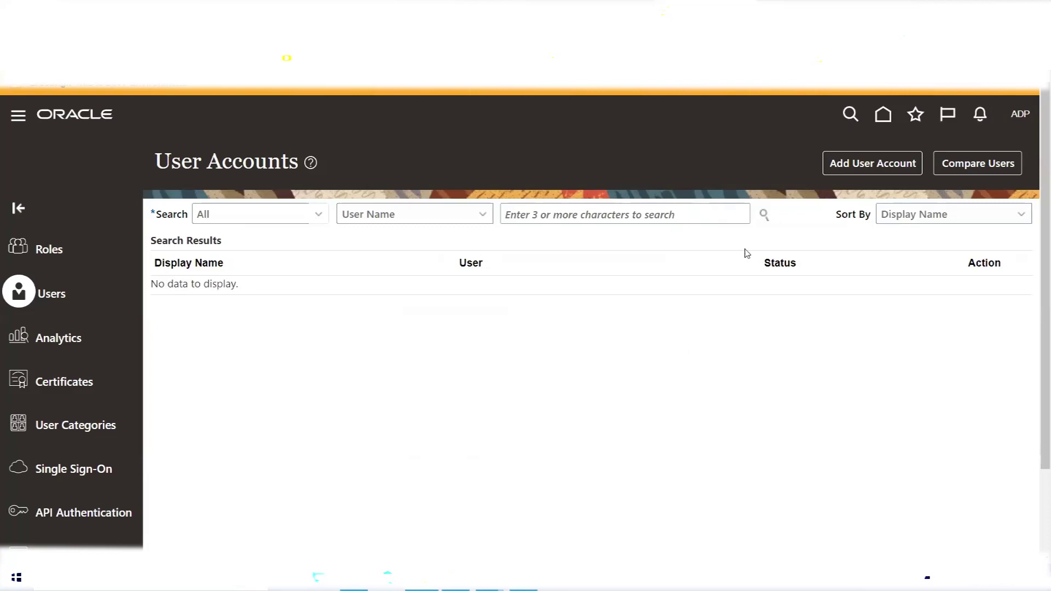
Begin a new user account and enter ATT as the last name.
left_click(854, 169)
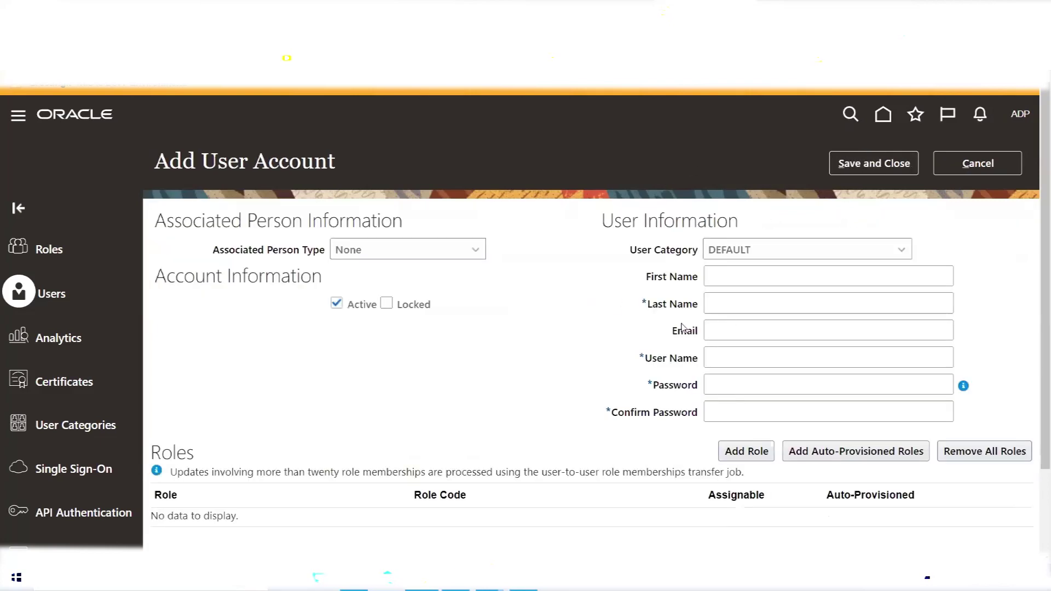
left_click(738, 309)
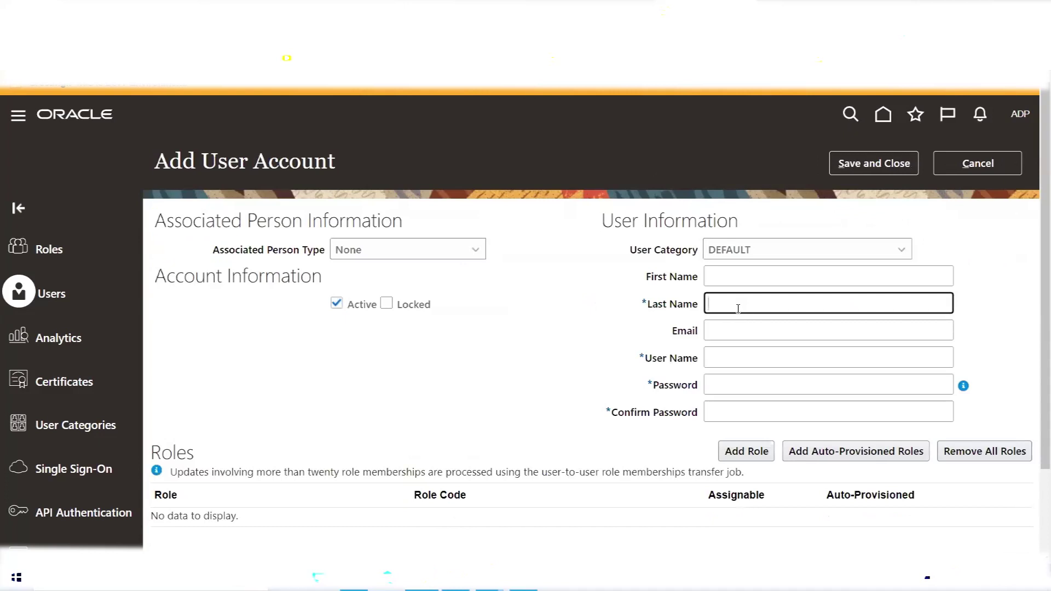
type("a")
type("ATT")
key("Tab")
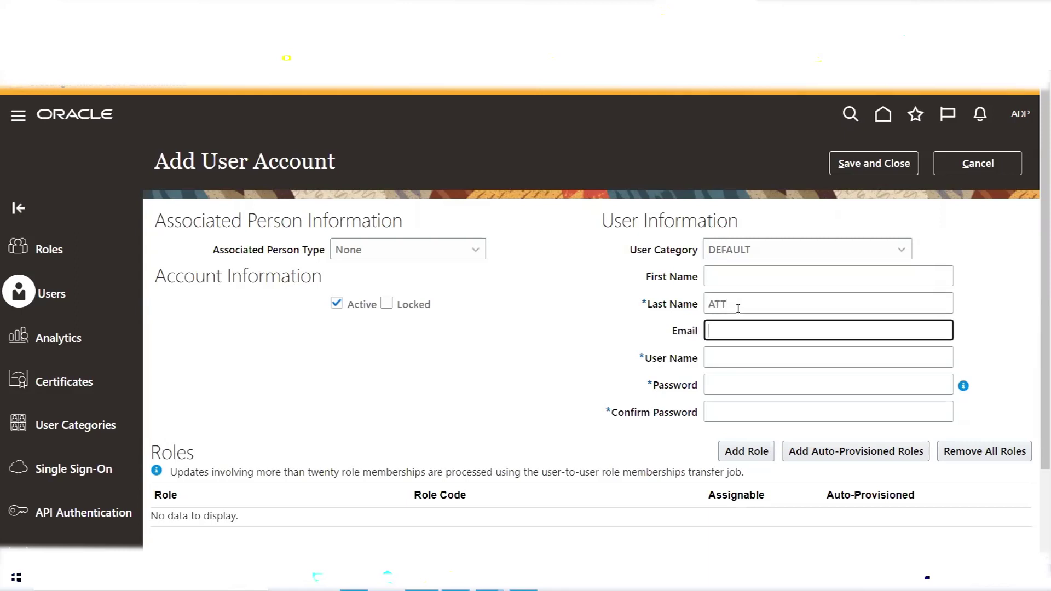
Search for and add the Application Implementation Consultant role to the new user.
left_click(747, 451)
left_click(495, 170)
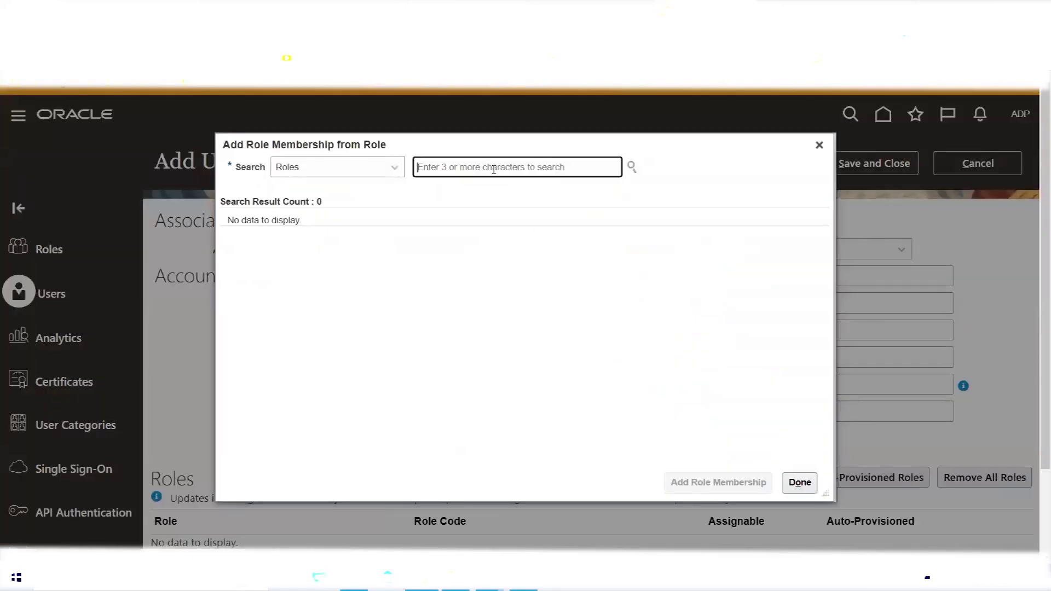
type("Applicat")
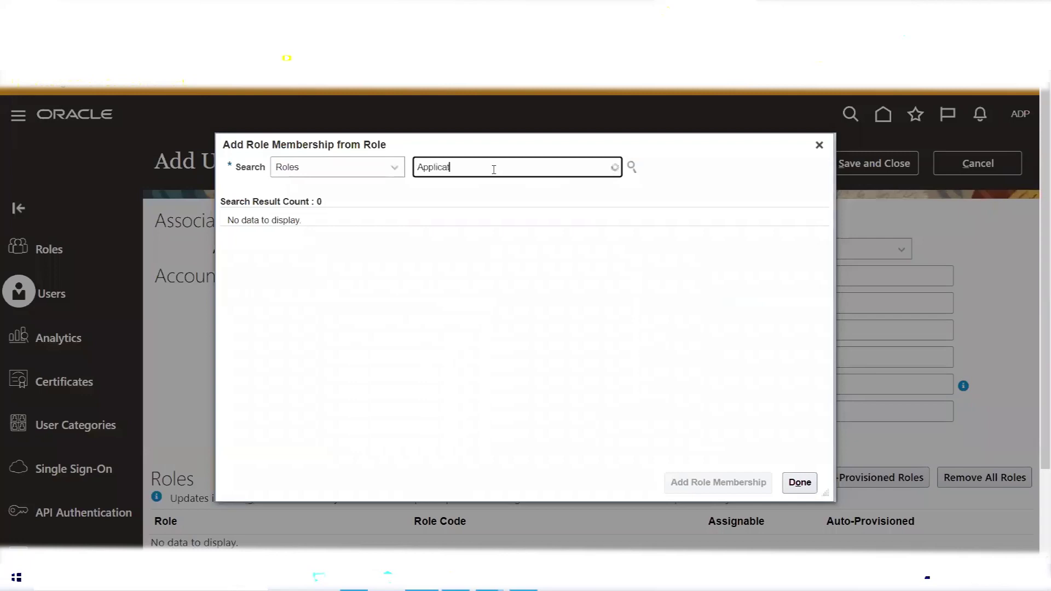
type("io")
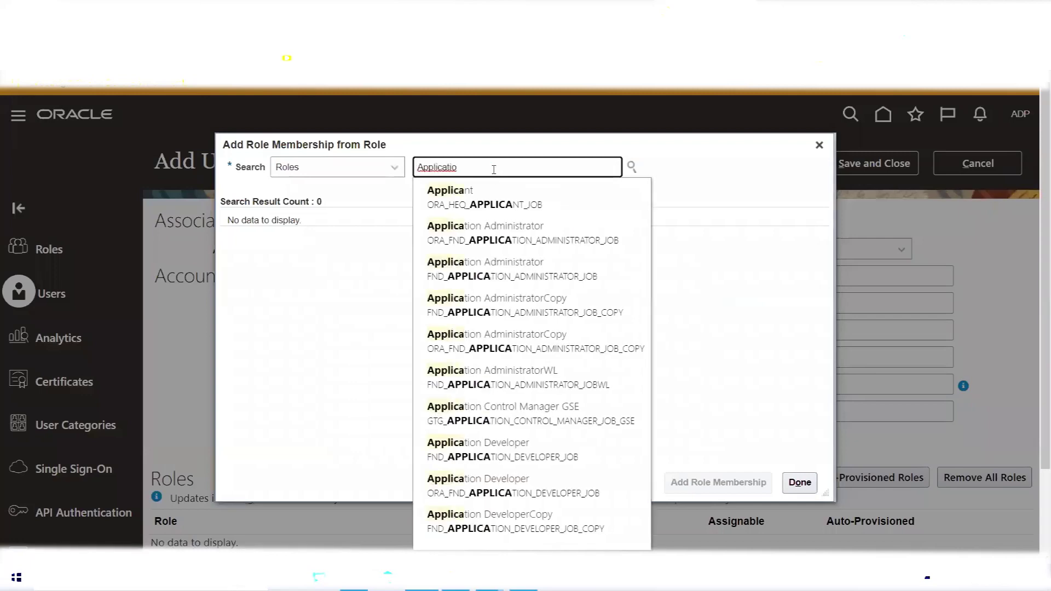
type("n Impl")
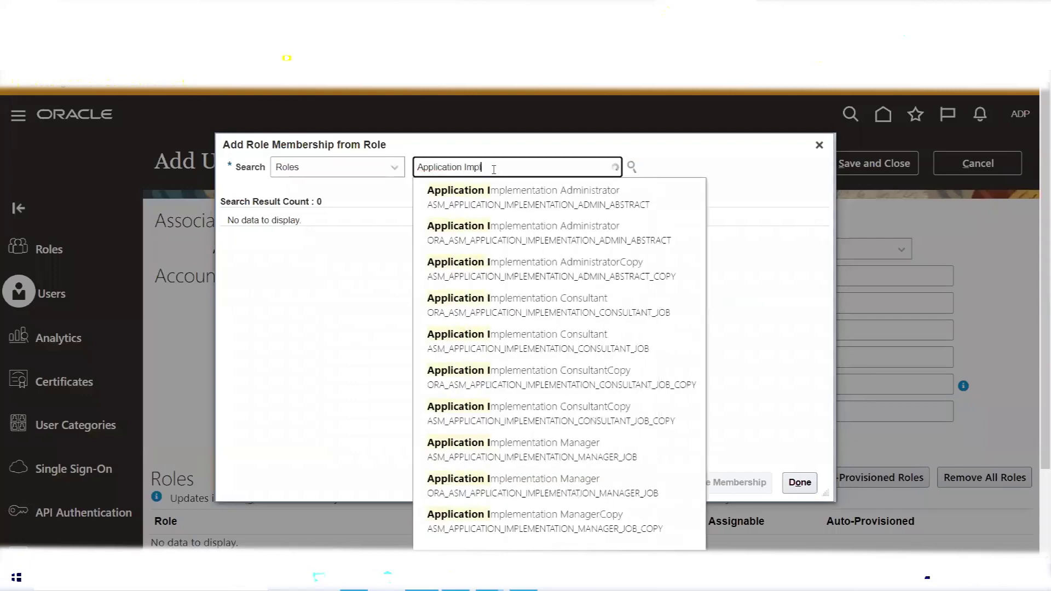
type("em")
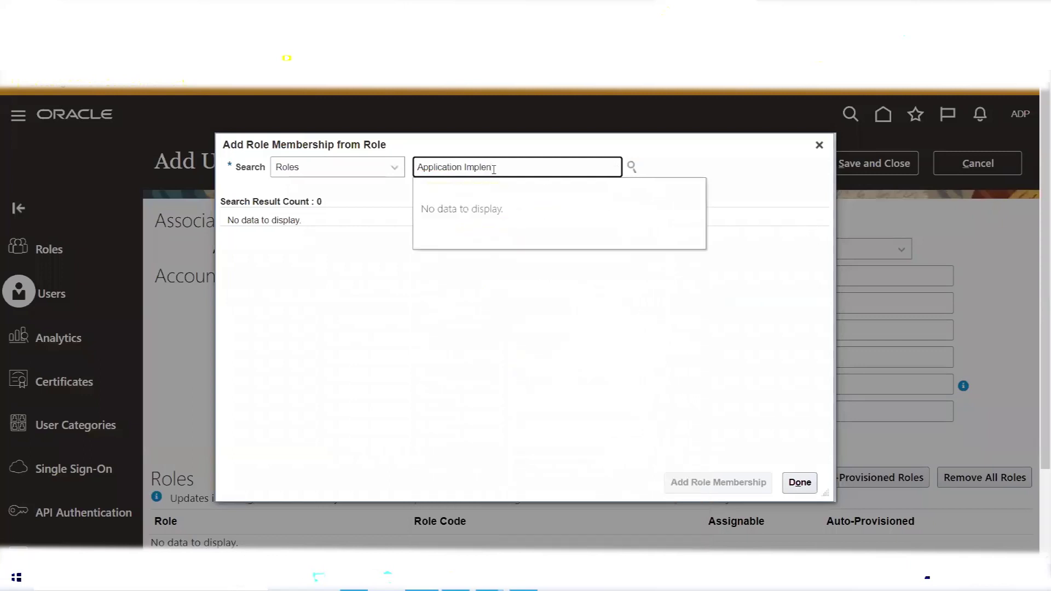
type("en")
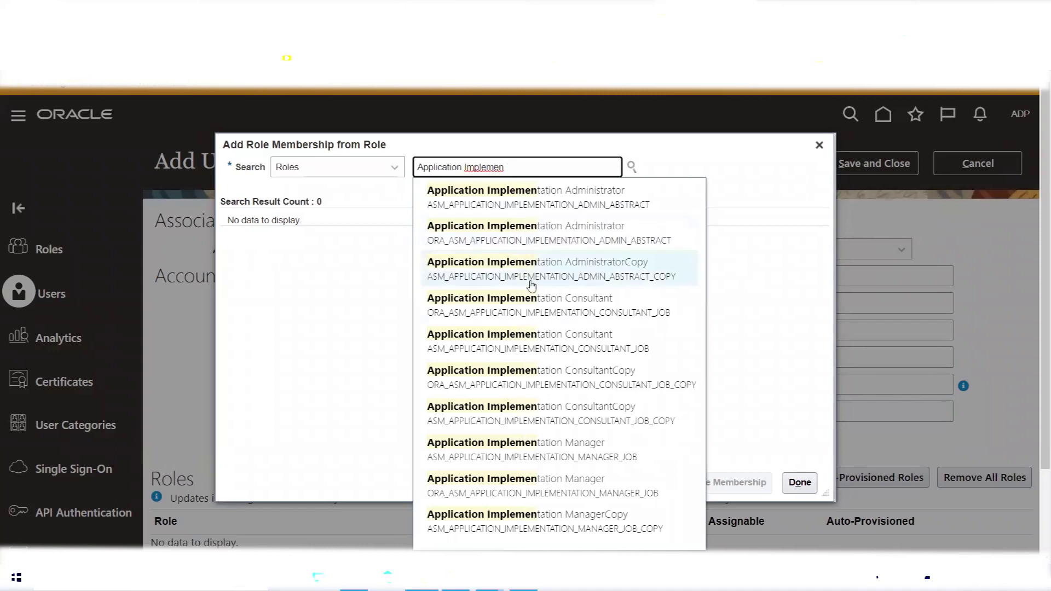
left_click(534, 301)
left_click(490, 251)
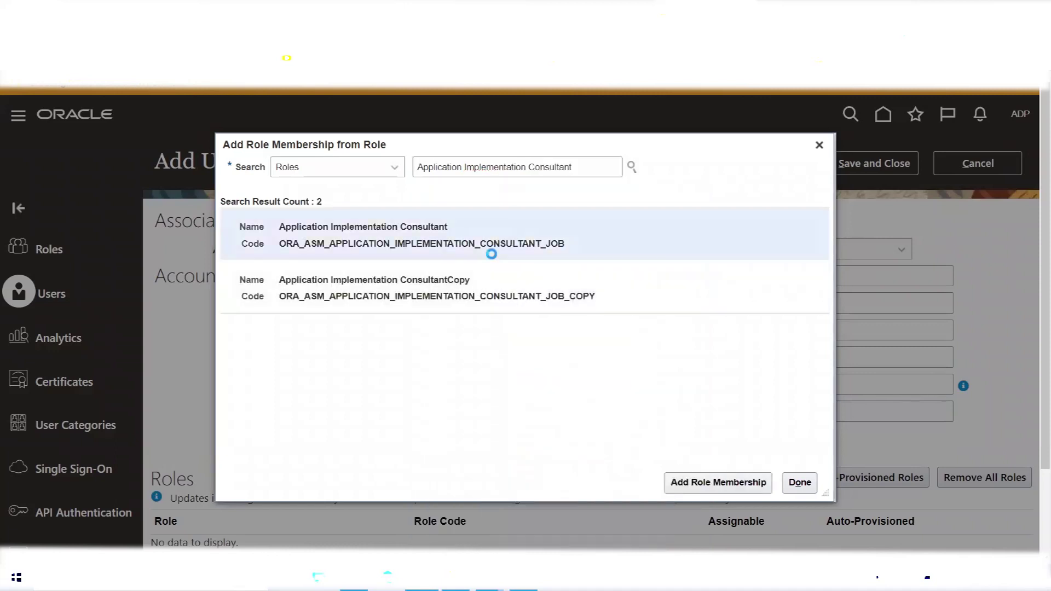
left_click(723, 484)
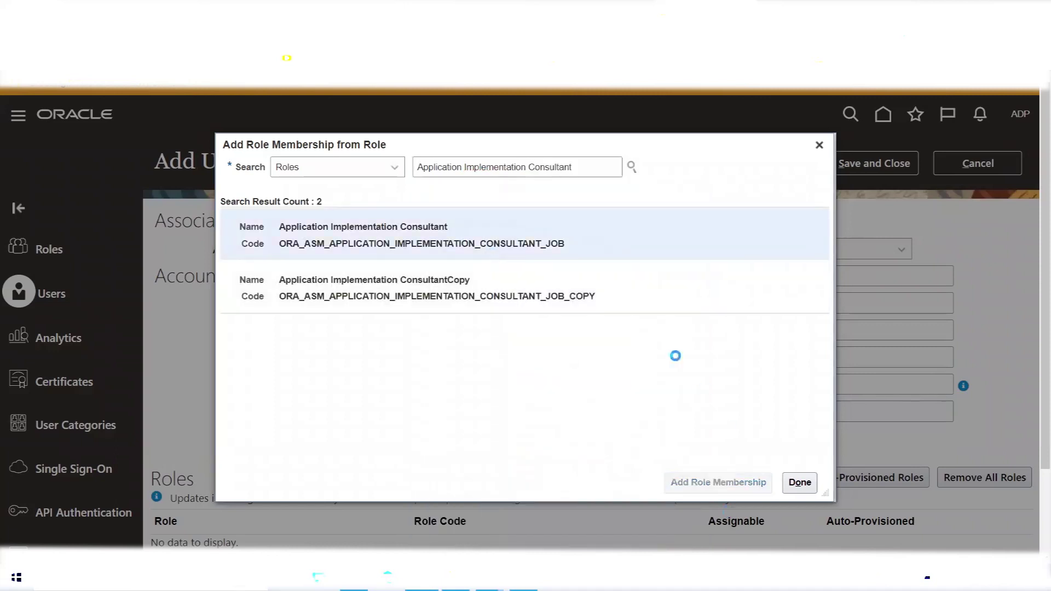
Search for and add the IT Security Manager role, then return to the user form.
left_click_drag(579, 169, 404, 173)
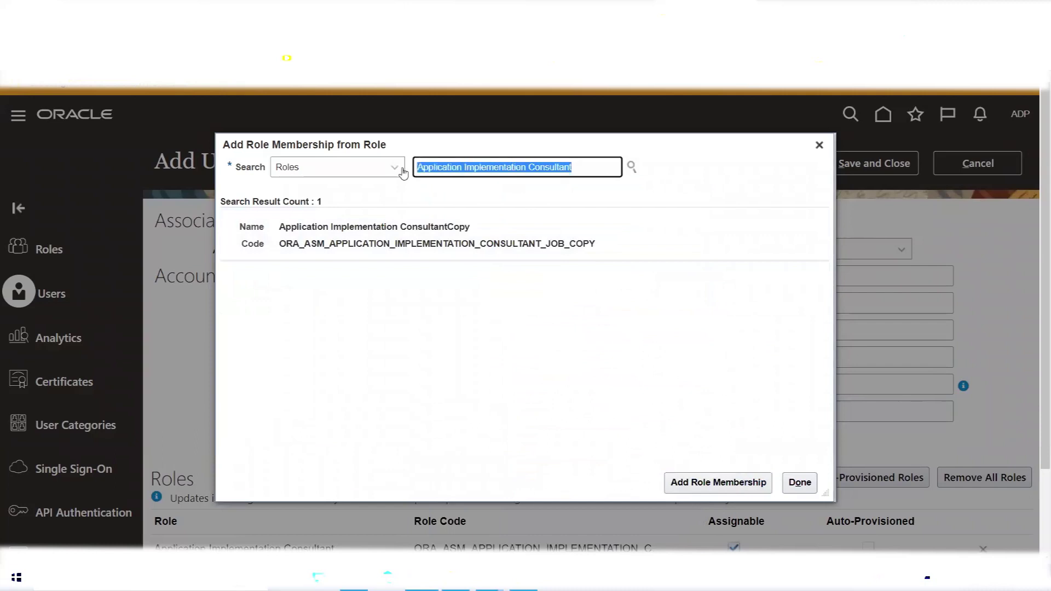
type("IT S")
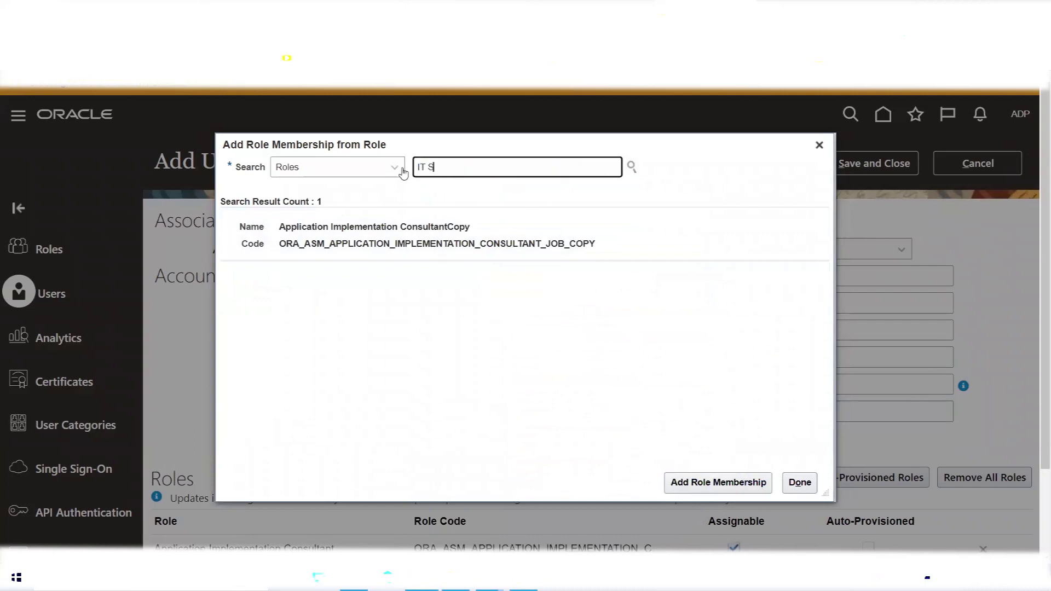
type("e")
left_click(528, 195)
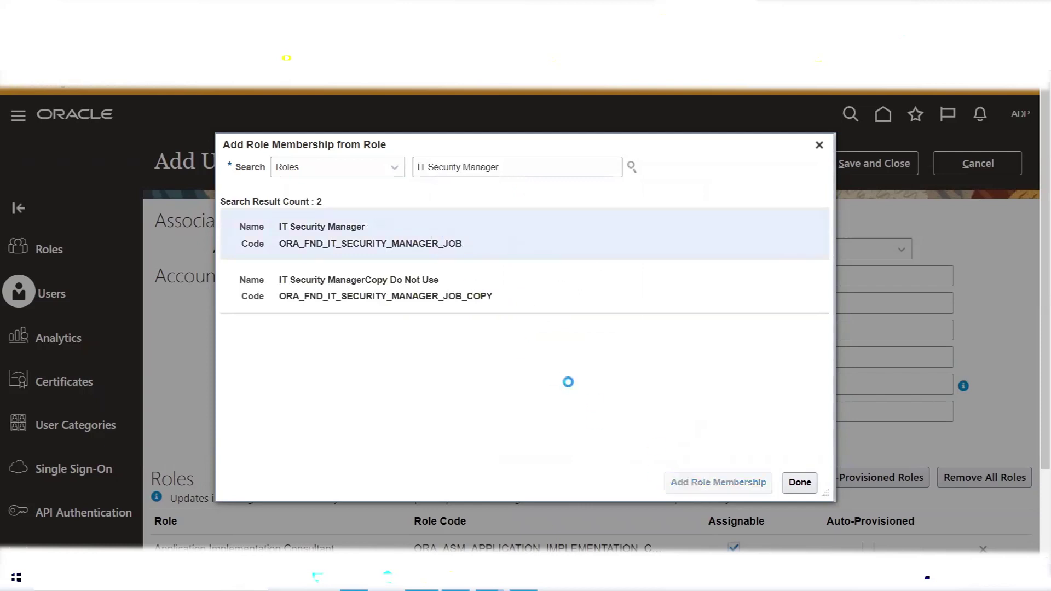
left_click(804, 489)
left_click(823, 390)
Enter and confirm the account password, then save the new ATT user account.
type("Welcome1")
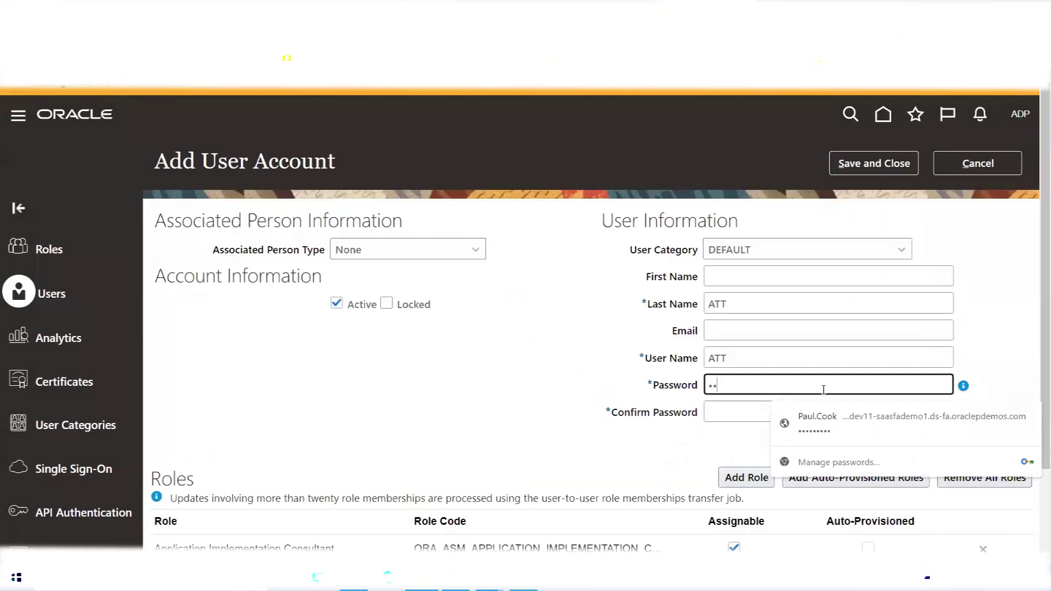
key("Tab")
type("Welcome1")
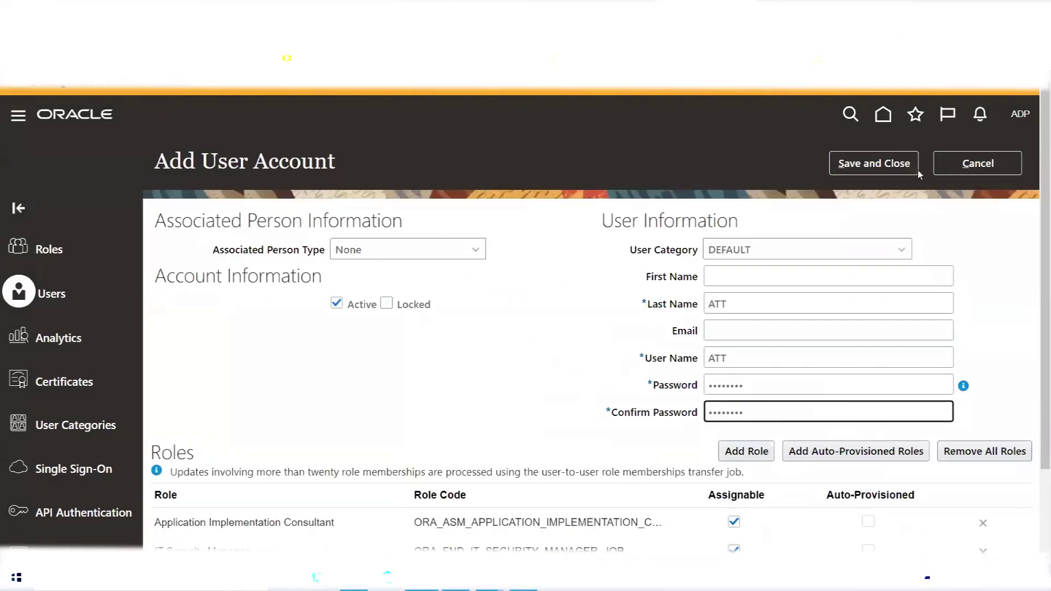
left_click(906, 165)
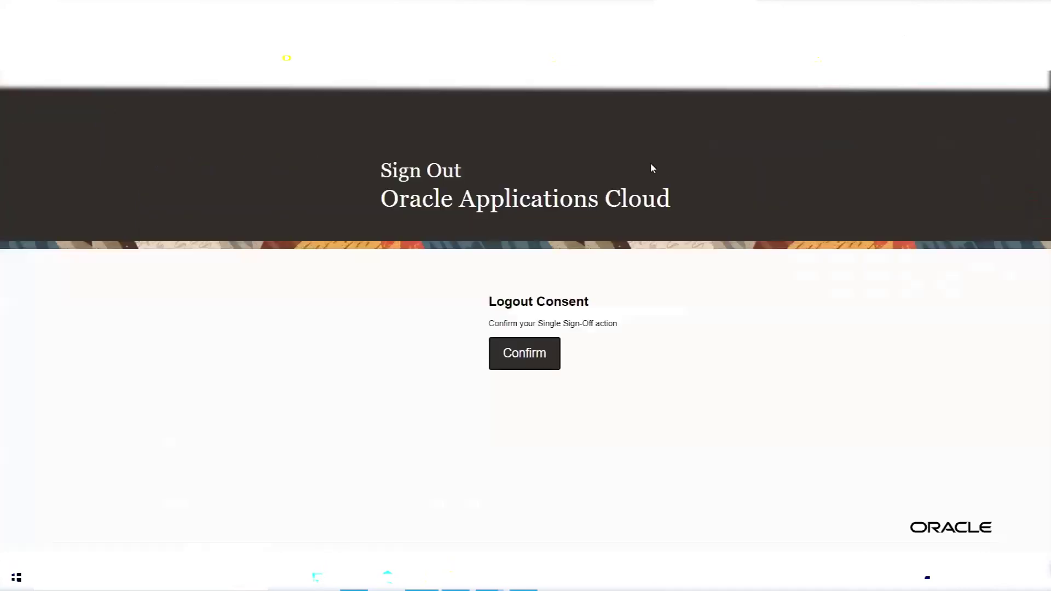
Confirm sign-out and sign back in with user ID ATT and its password.
left_click(525, 357)
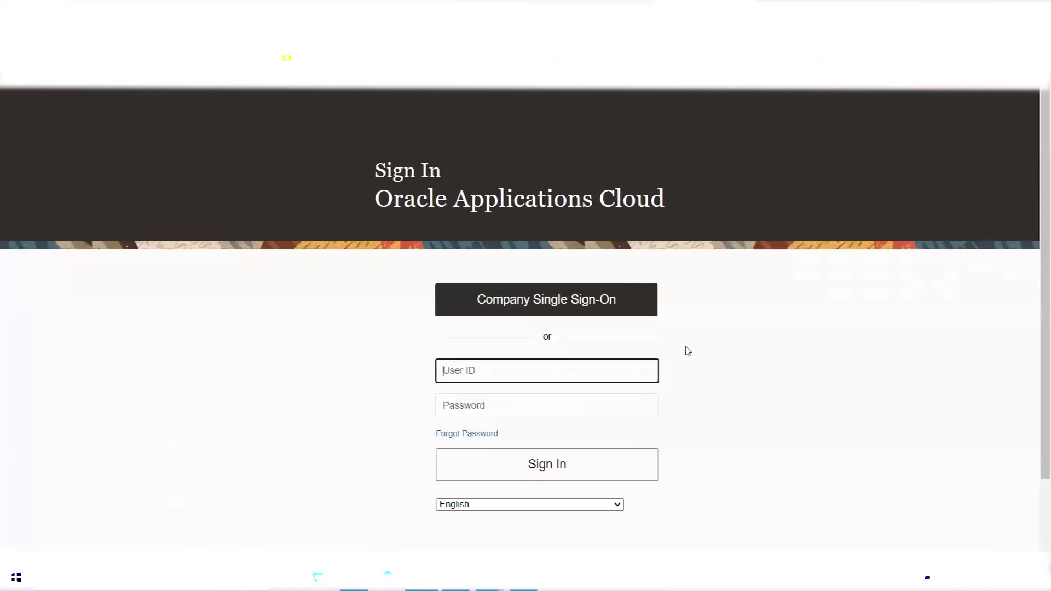
type("ATT")
key("Tab")
type("*****")
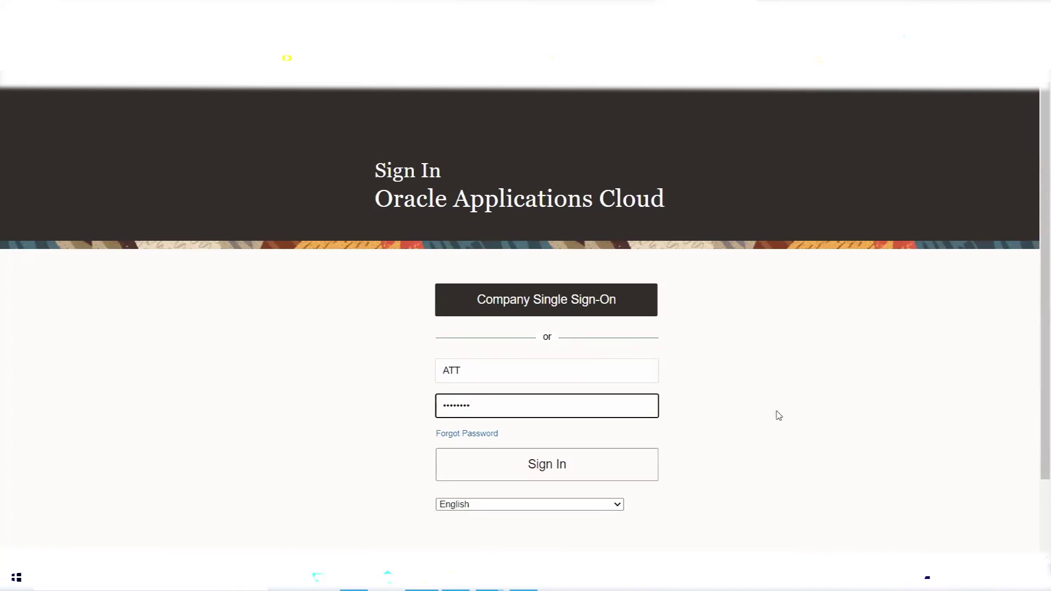
key("Return")
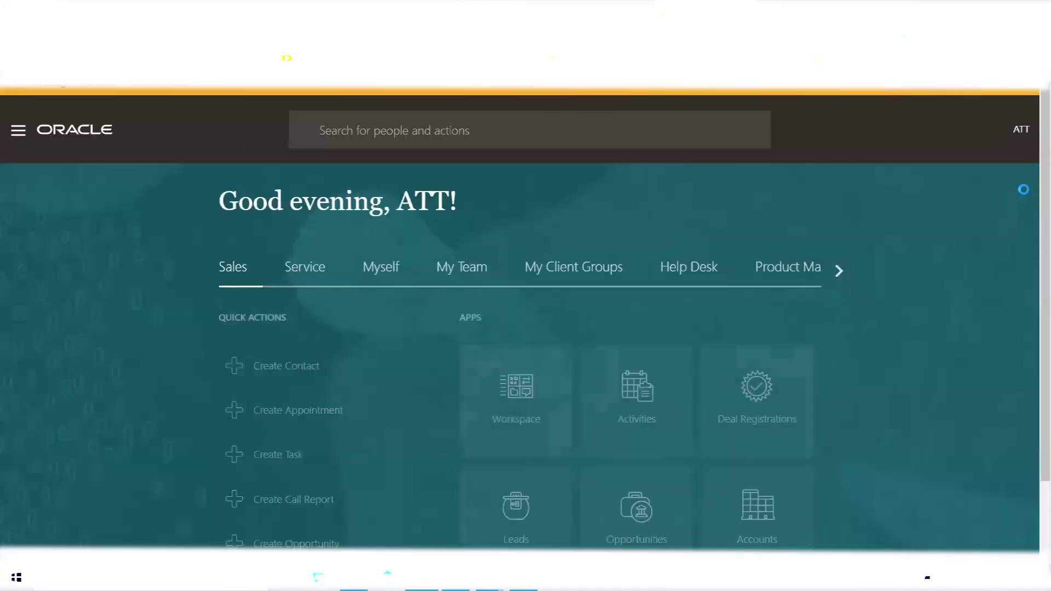
Go to Setup and Maintenance from the ATT user menu.
left_click(1022, 133)
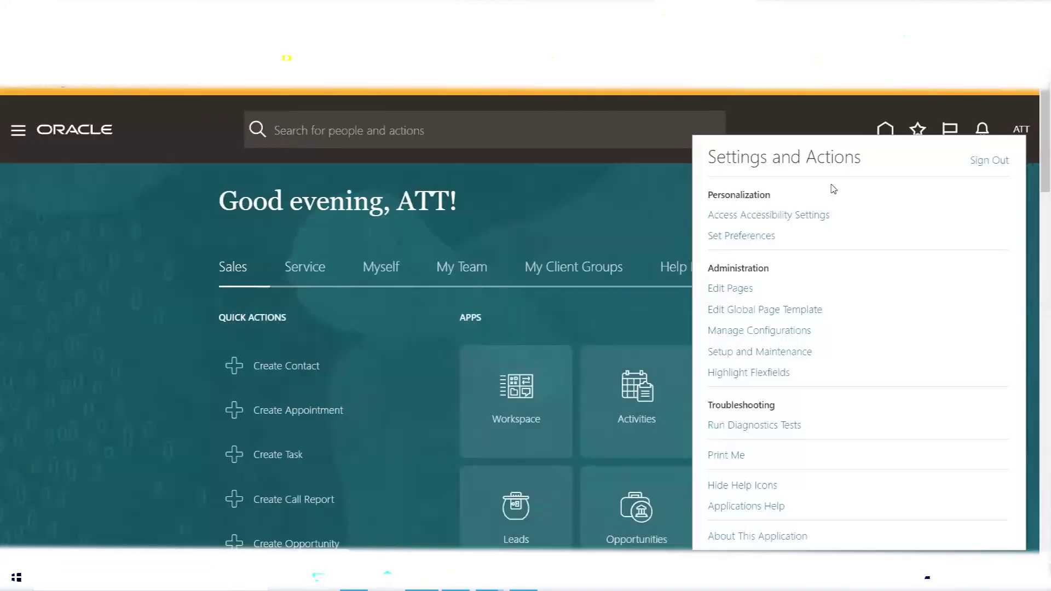
left_click(777, 354)
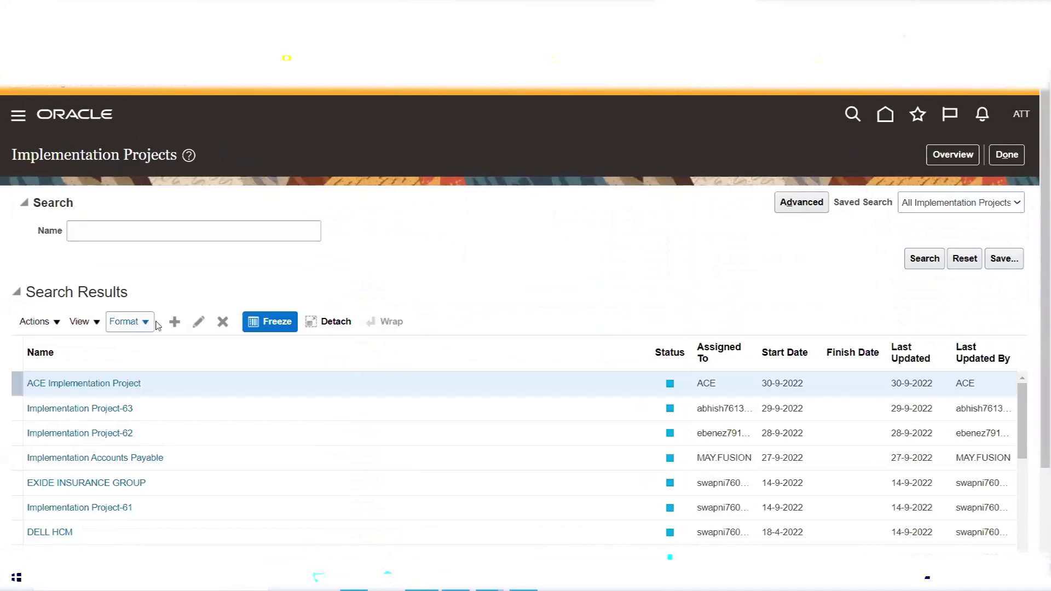
Create 'ATT Implementation Project' with auto-filled code ATT_IMPLEMENTATION_PROJECT, save and open it.
left_click(172, 325)
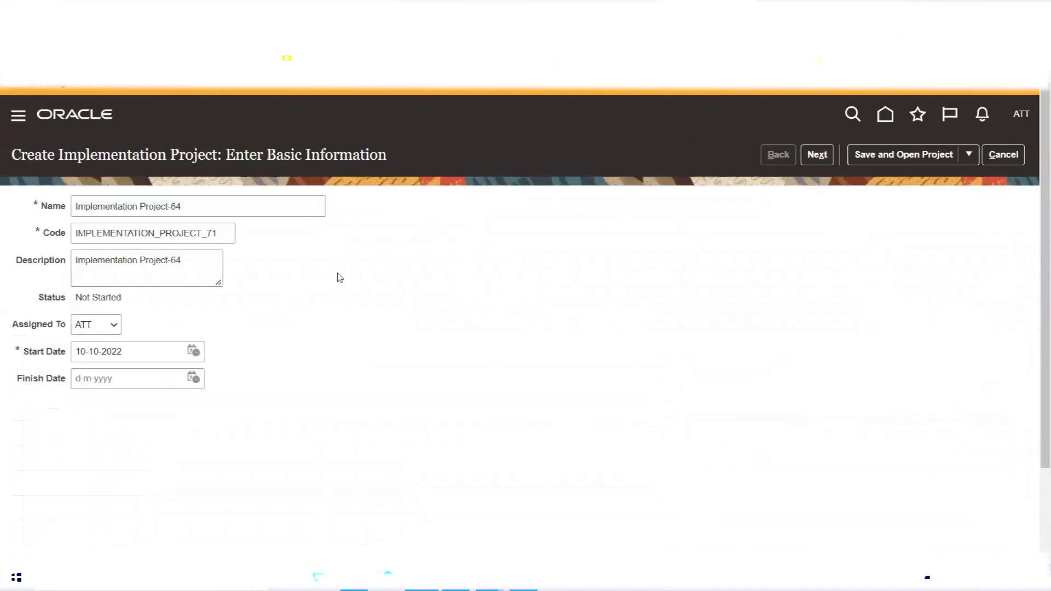
left_click(76, 208)
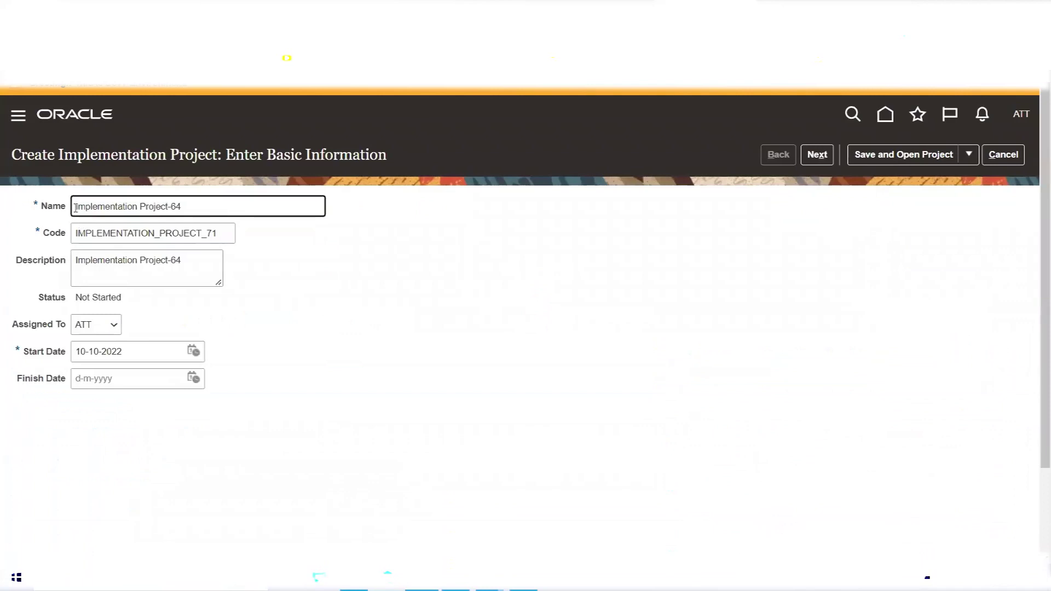
type("ATT")
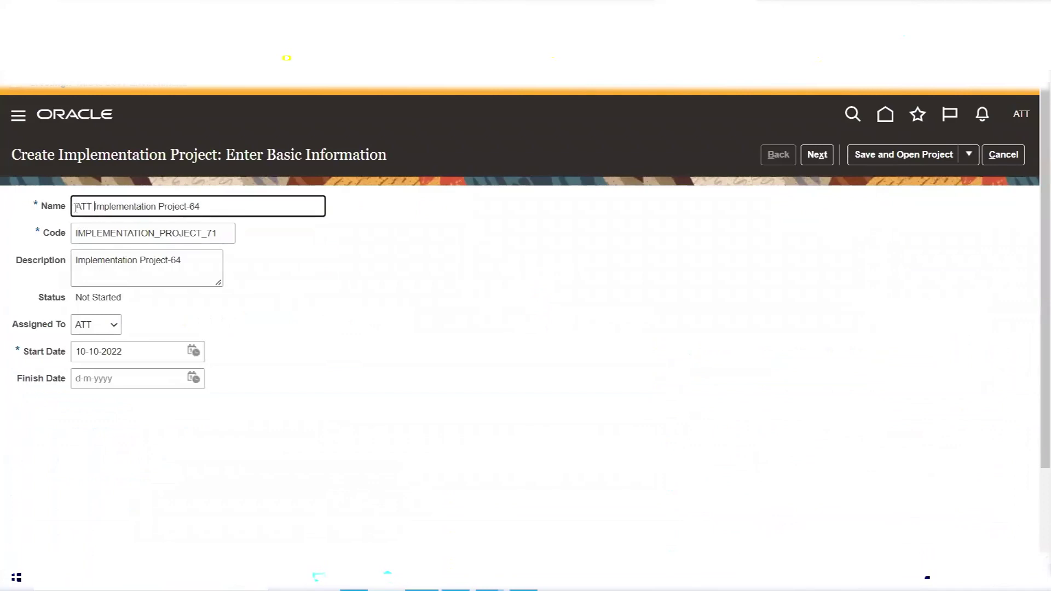
key("BackSpace")
key("BackSpace")
key("Tab")
left_click(908, 157)
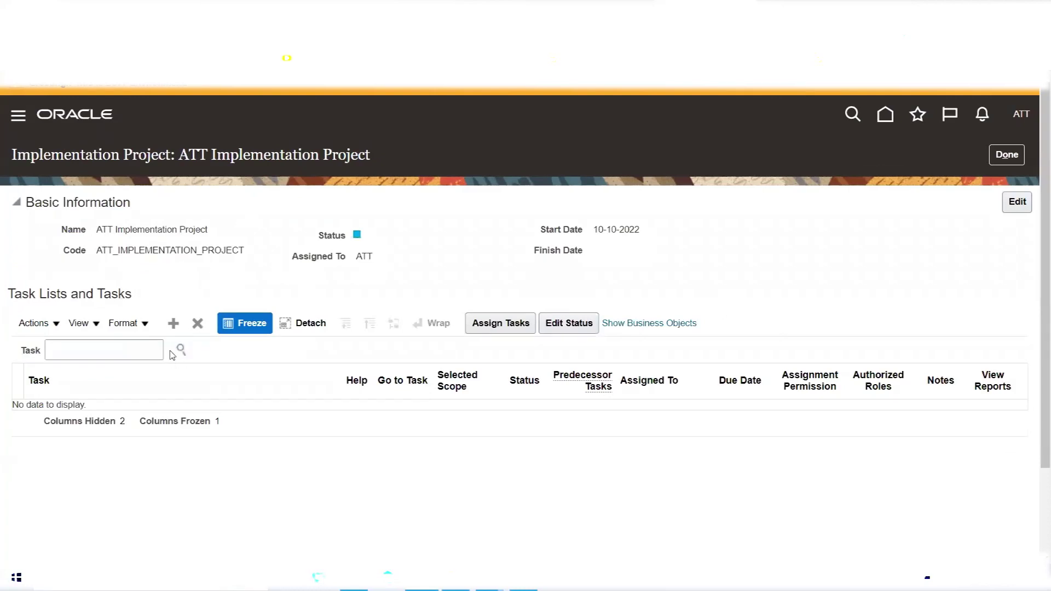
Find the Financials offering by name and add it to the project's task lists.
left_click(173, 323)
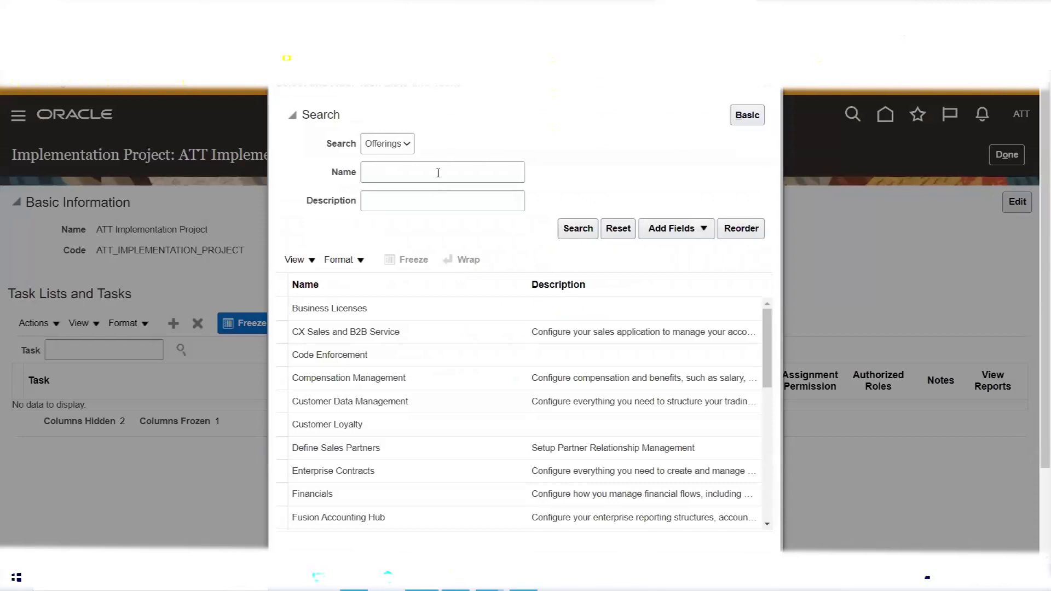
left_click(438, 173)
type("Financials")
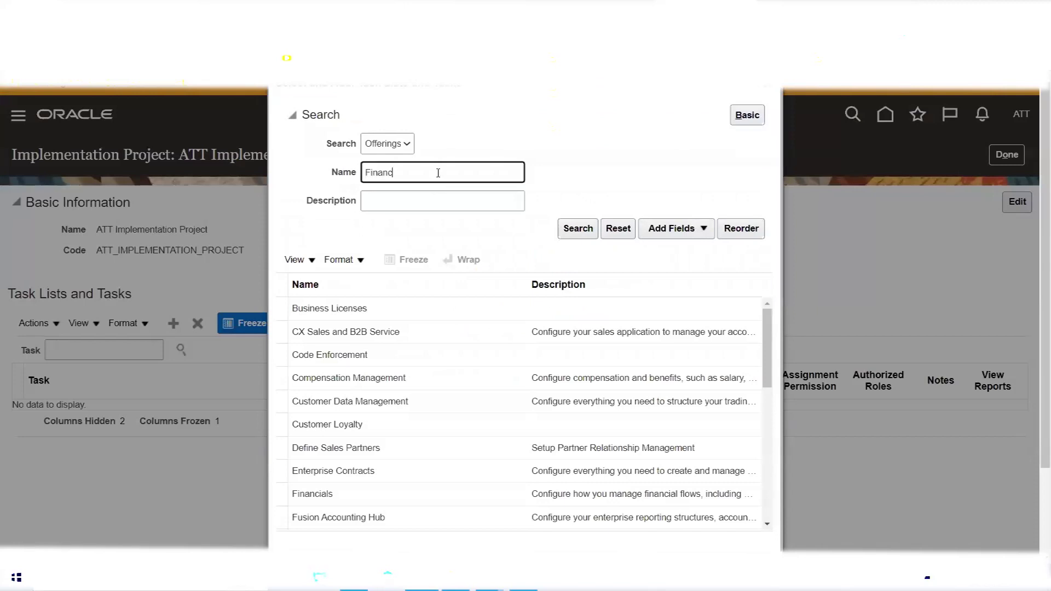
left_click(568, 231)
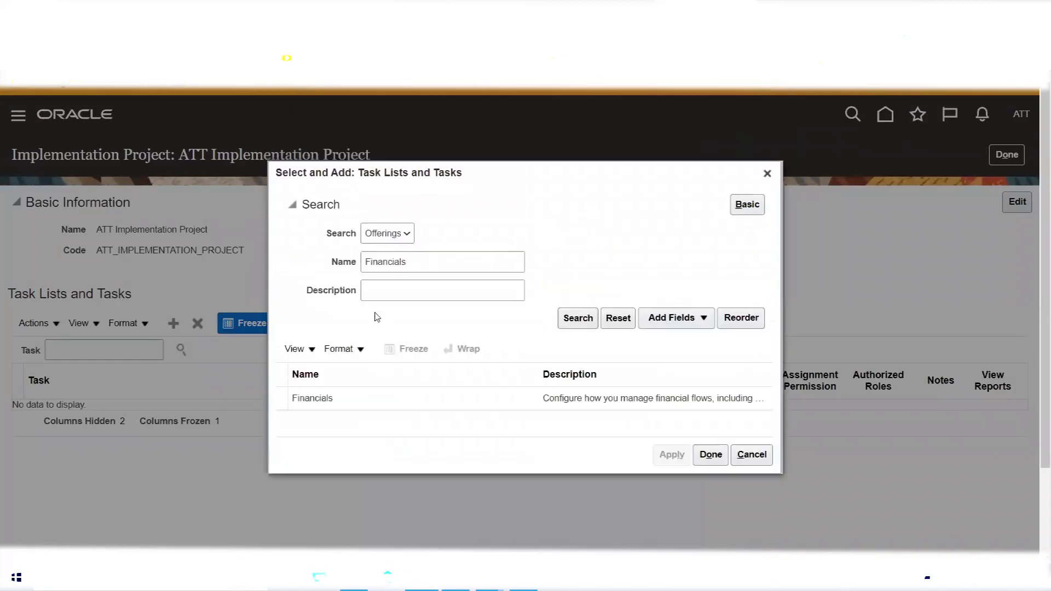
left_click(351, 398)
left_click(672, 455)
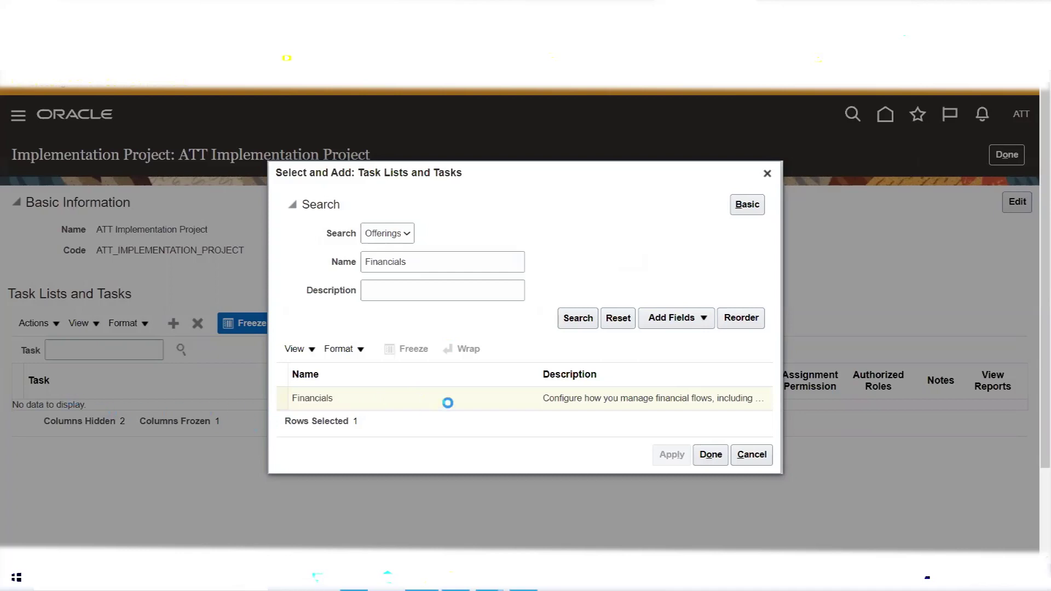
left_click(523, 578)
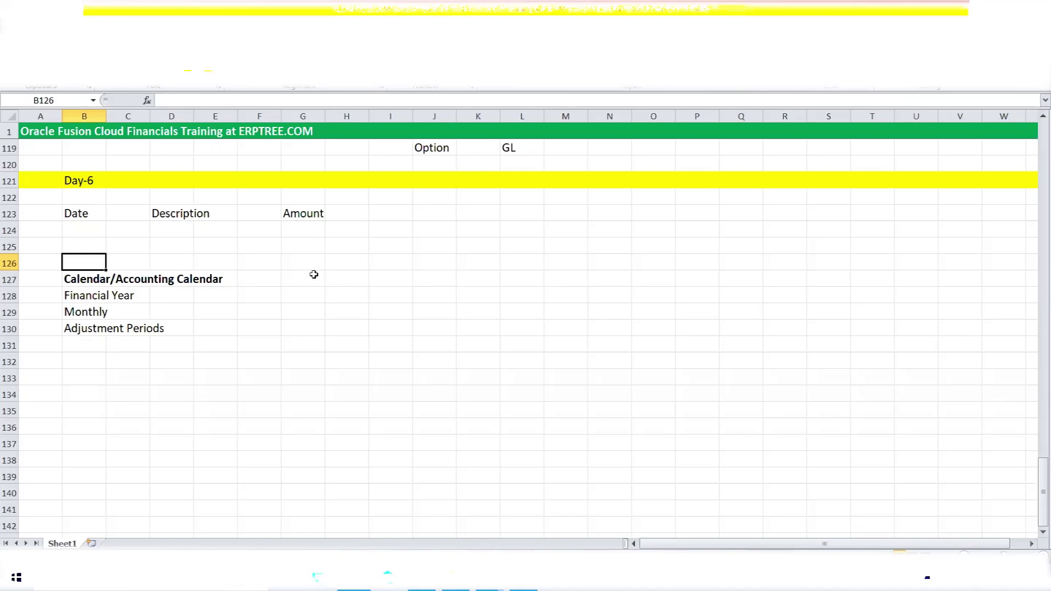
left_click(422, 578)
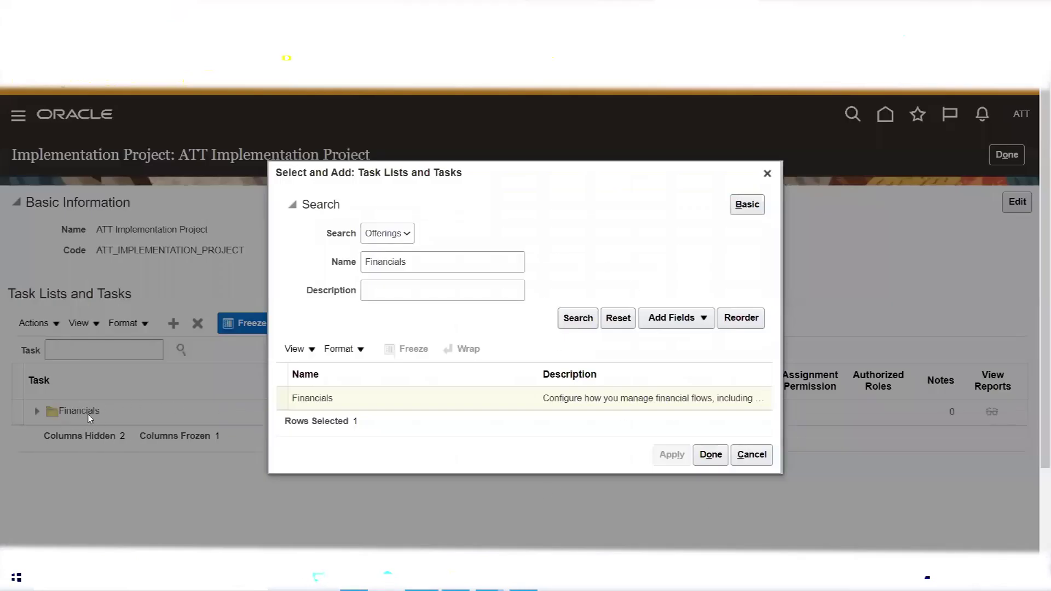
Search the project's tasks for 'Accounting Cal' and open the Manage Accounting Calendars result.
left_click(711, 455)
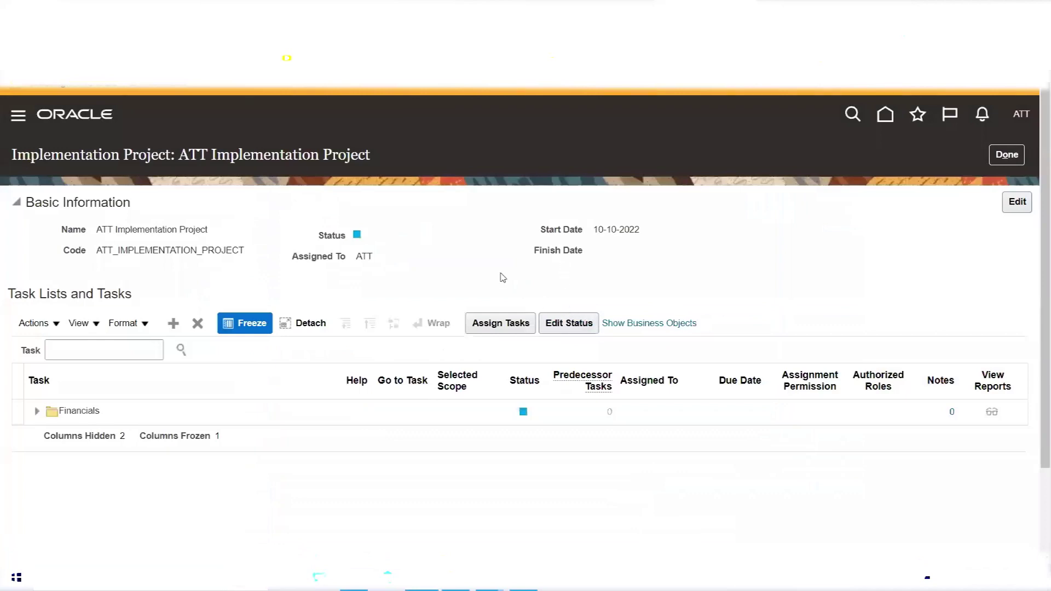
left_click(70, 354)
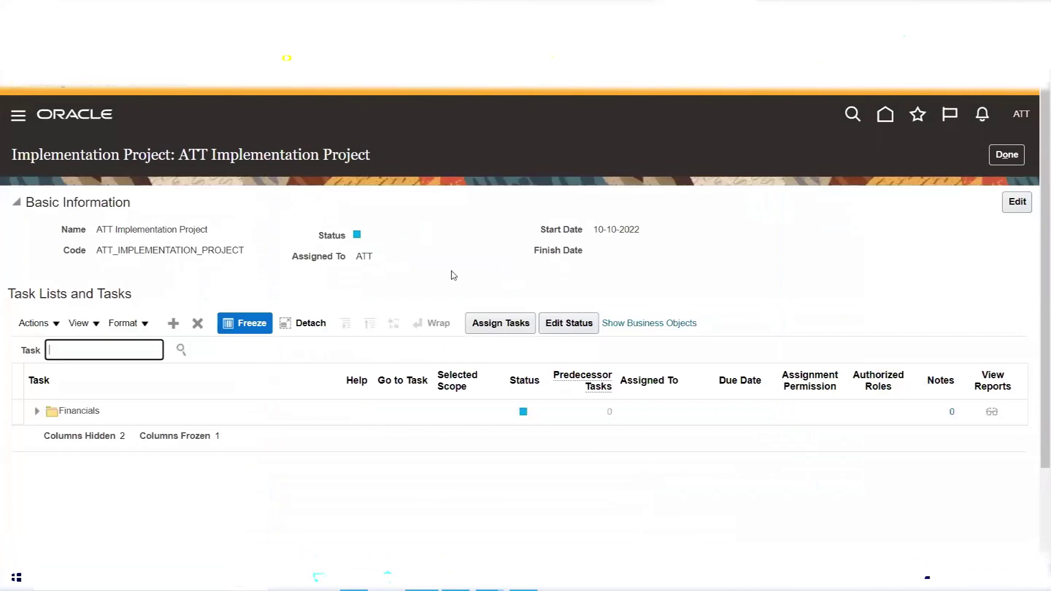
type("Accounting Cal")
left_click(181, 350)
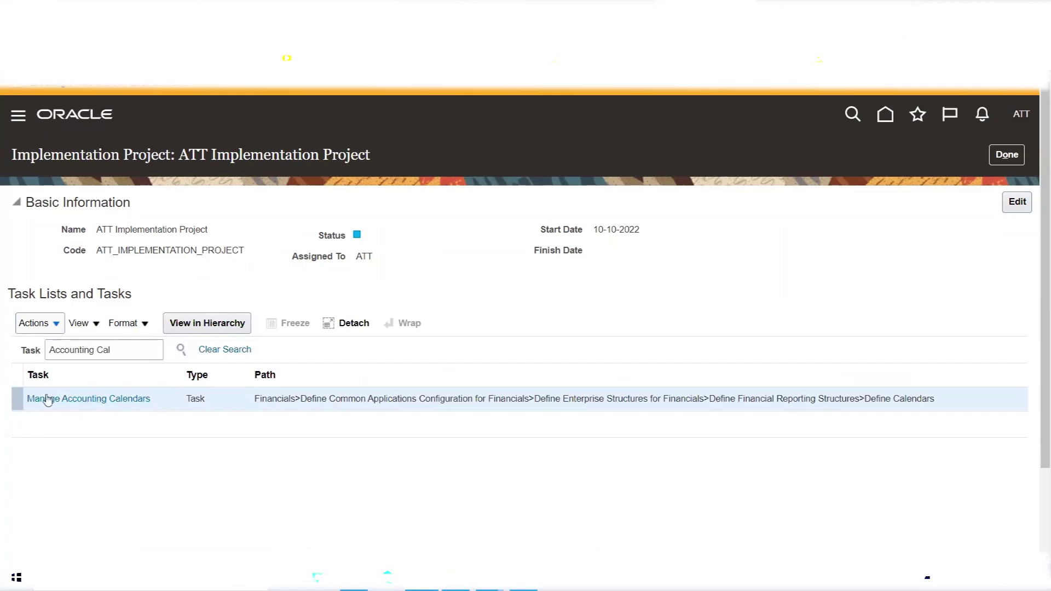
left_click(104, 405)
Locate Manage Accounting Calendars in the task hierarchy and go to that task.
left_click(128, 352)
left_click(128, 352)
key("ctrl+shift+Left")
key("ctrl+shift+Left")
left_click(128, 351)
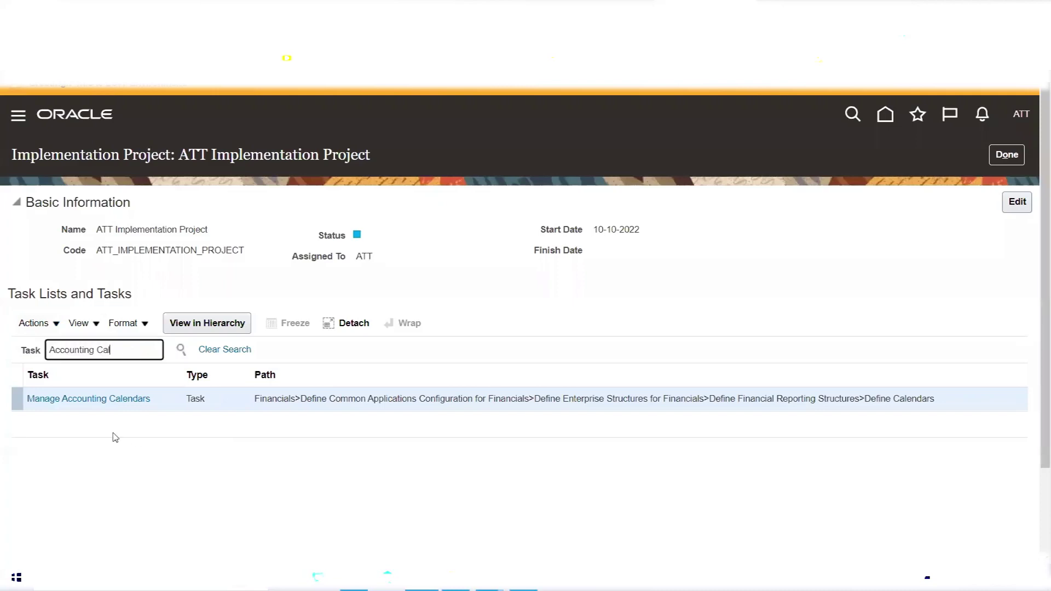
left_click(92, 404)
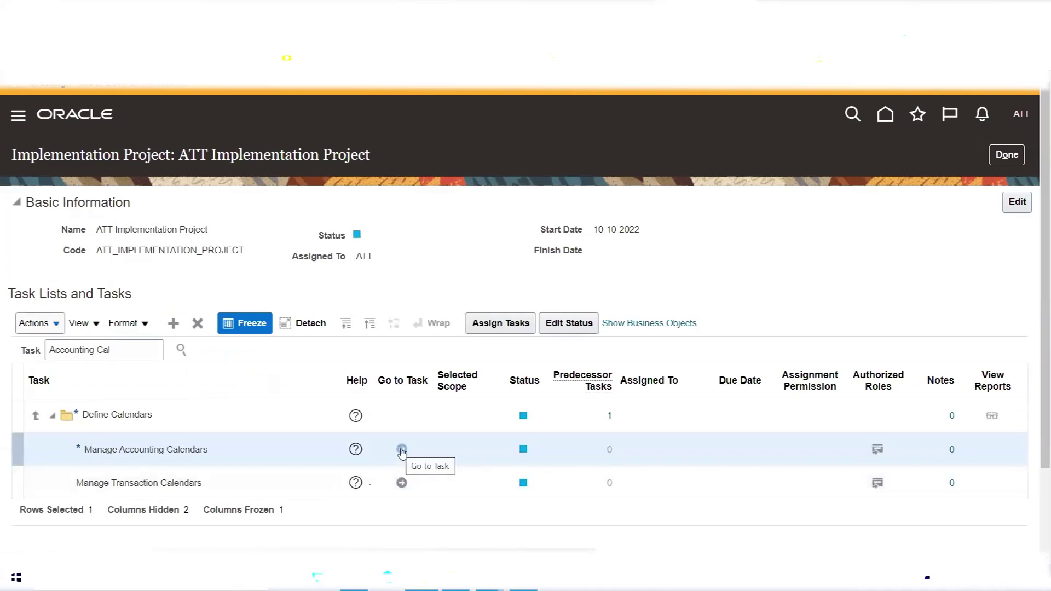
left_click(403, 450)
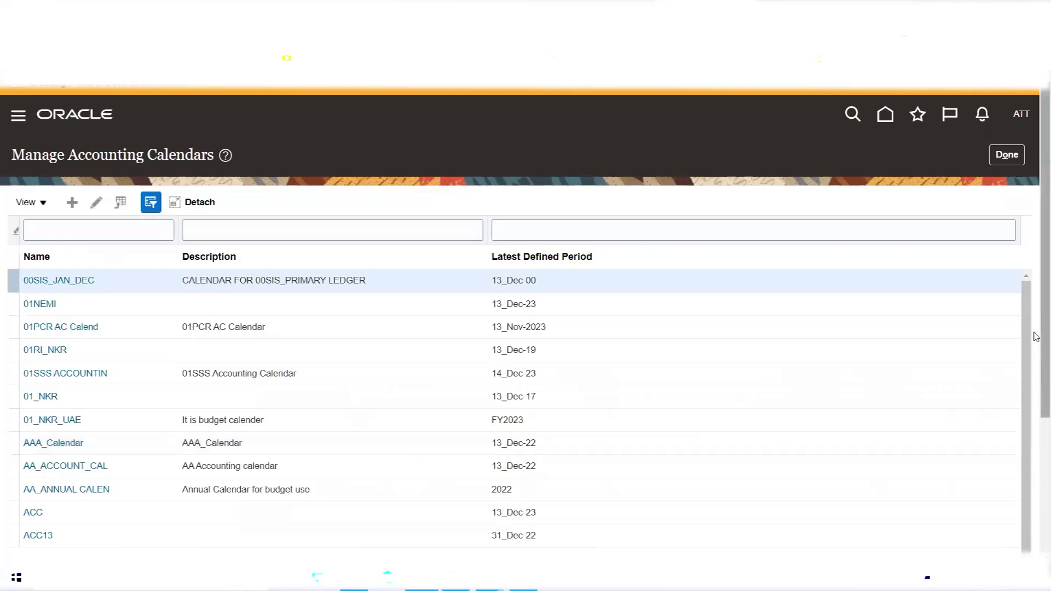
Scroll through existing calendars, then filter Name by '.' so no calendars are listed.
left_click_drag(1036, 272, 1033, 423)
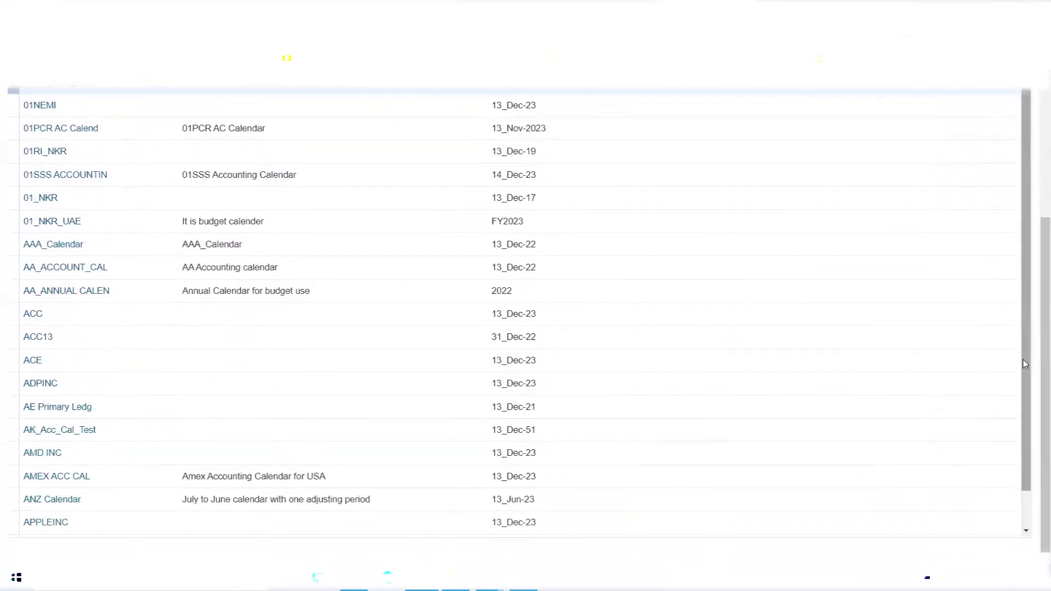
left_click_drag(1025, 336, 1028, 425)
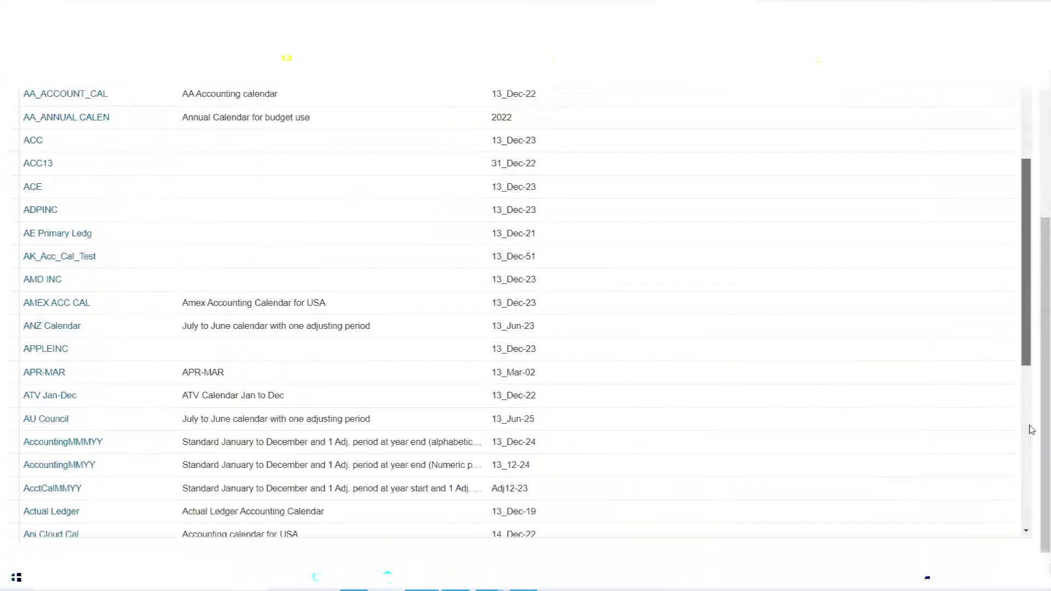
scroll(891, 362, "down", 5)
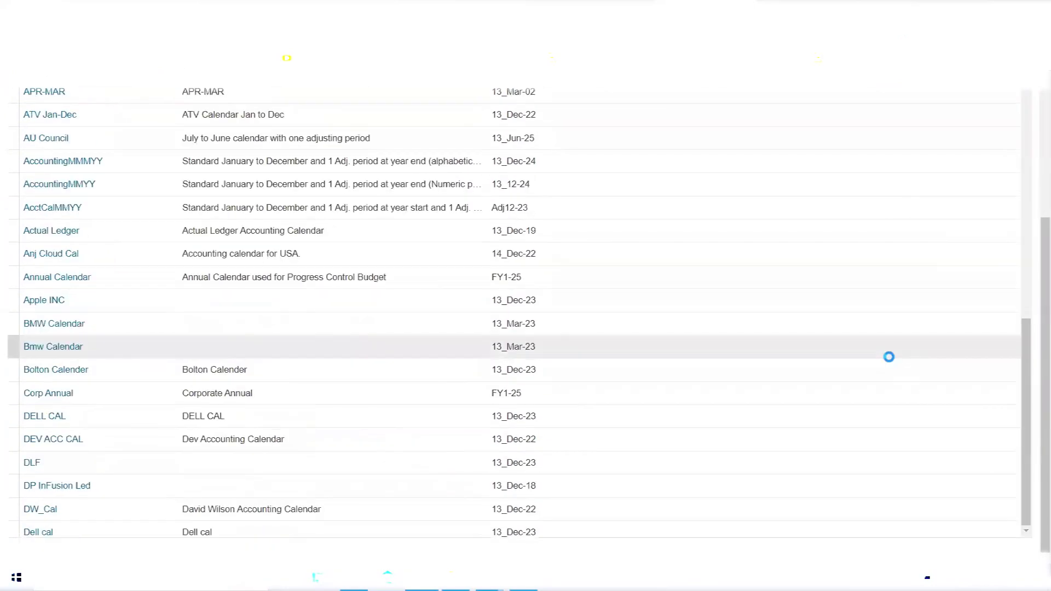
scroll(891, 359, "up", 10)
left_click(91, 230)
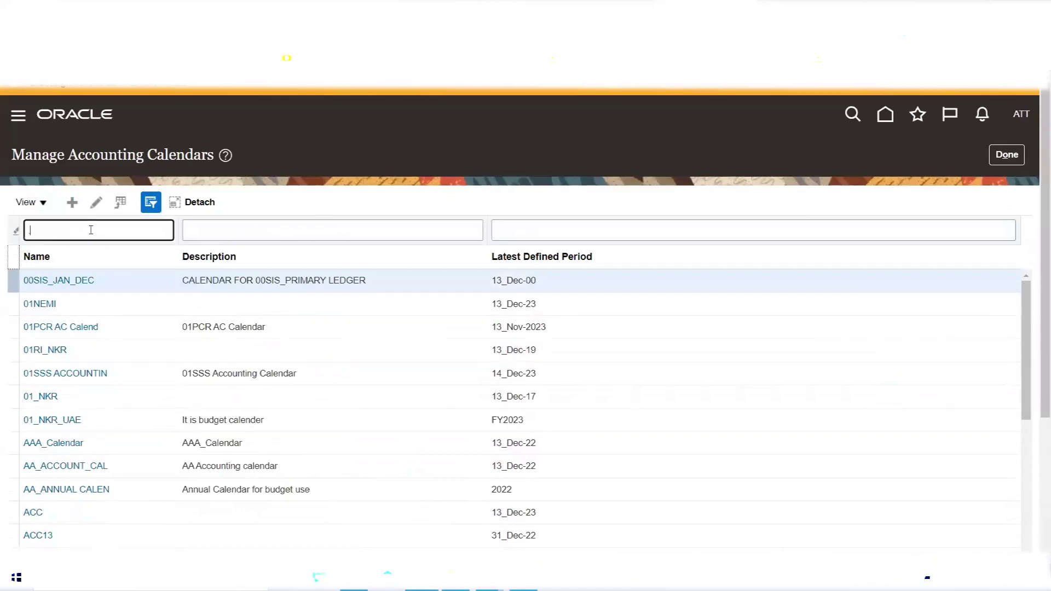
type(".")
key("Return")
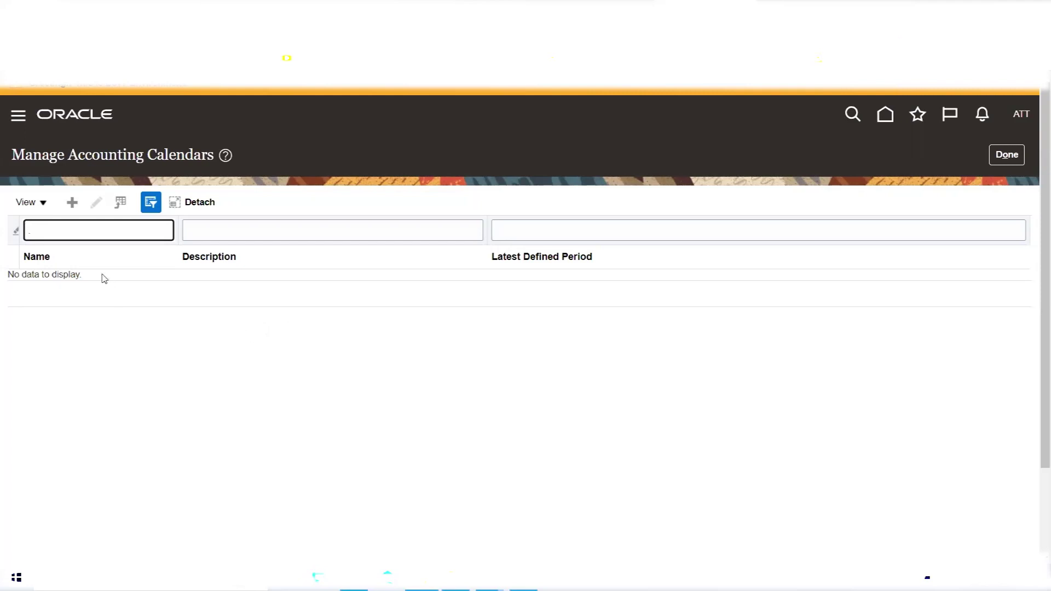
left_click(71, 204)
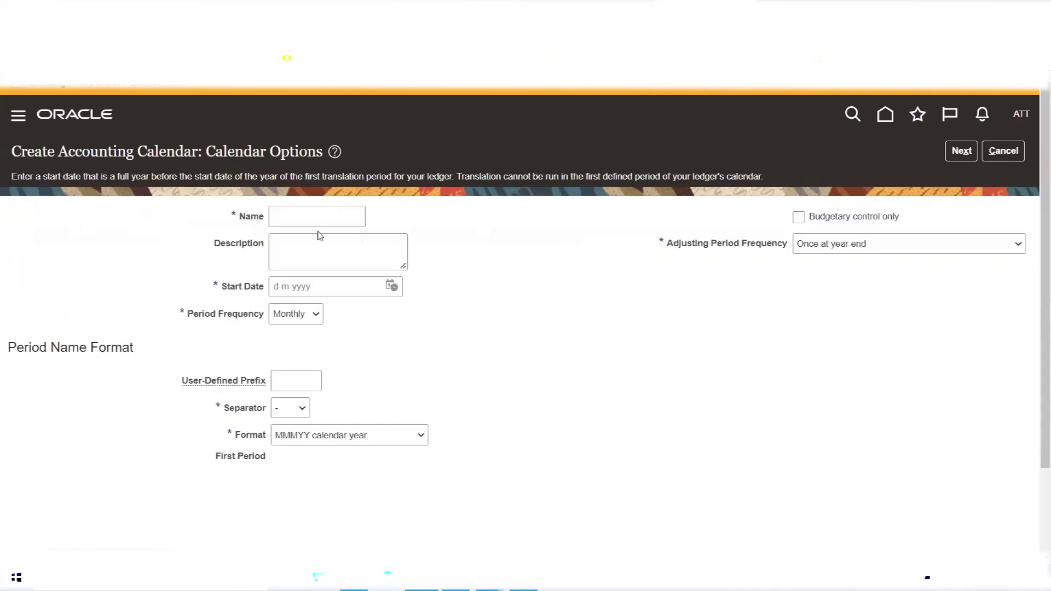
left_click(302, 221)
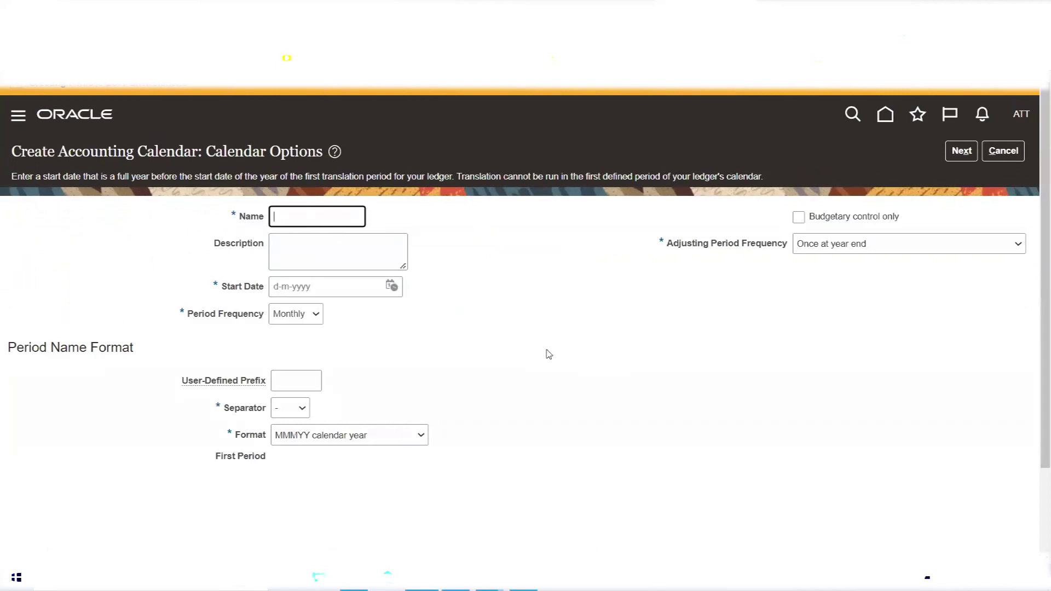
type("ATT ACC CALLKFJ")
key("BackSpace")
key("BackSpace")
key("Tab")
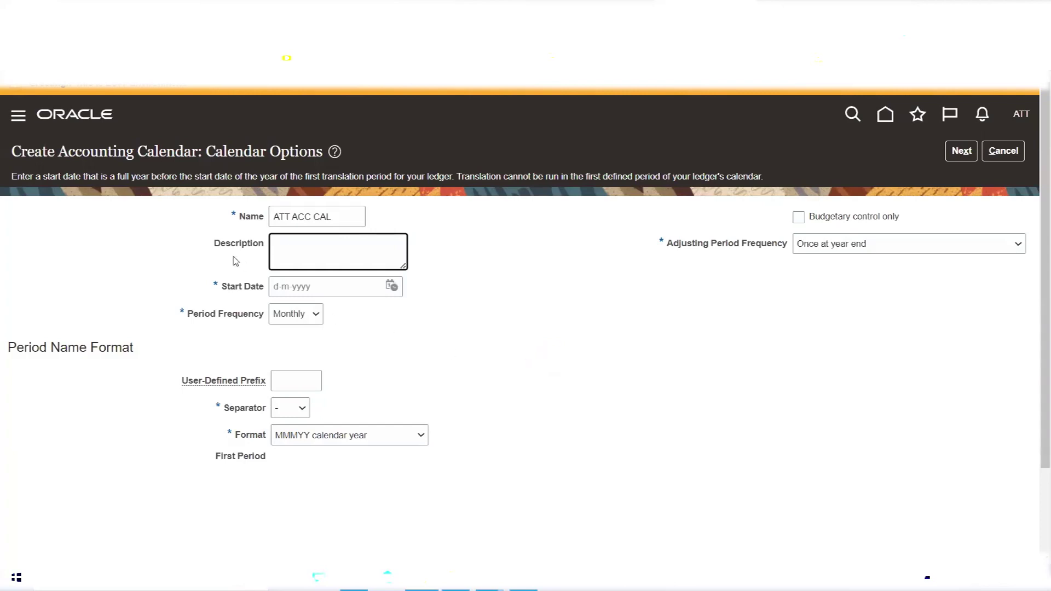
left_click_drag(214, 244, 265, 246)
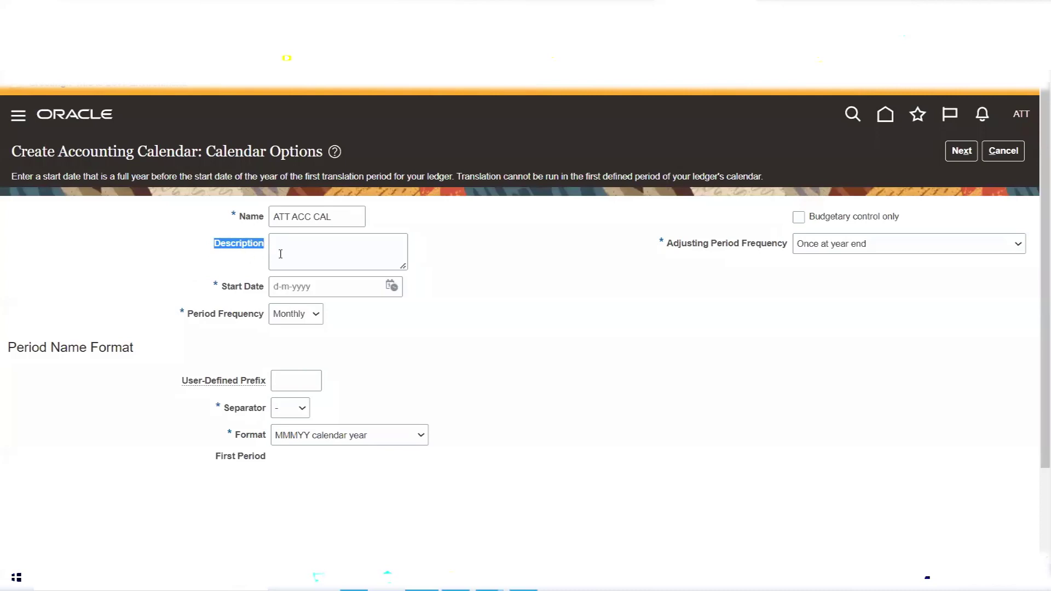
left_click(230, 216)
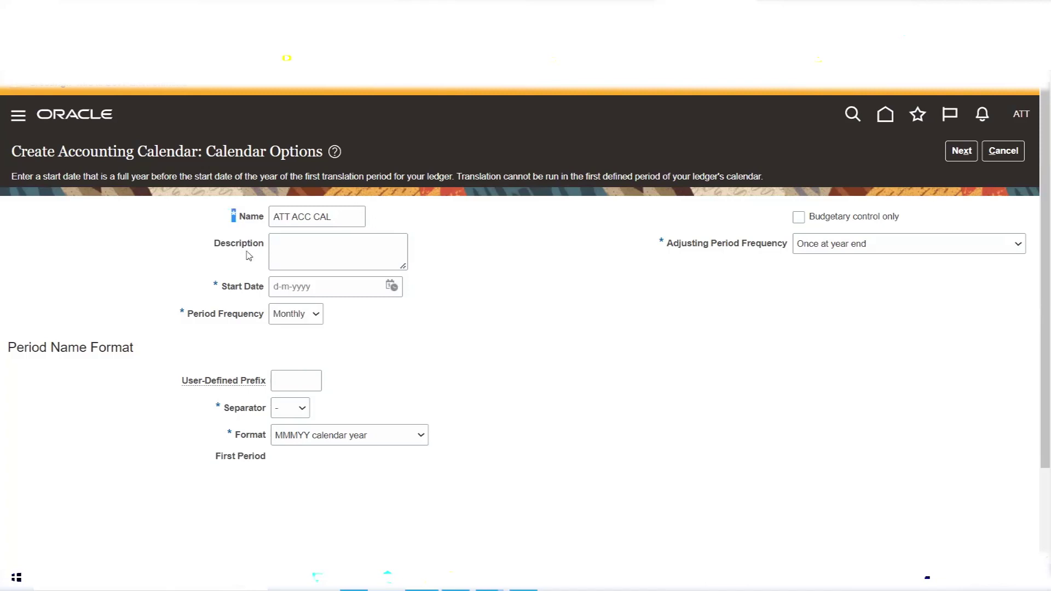
left_click(303, 254)
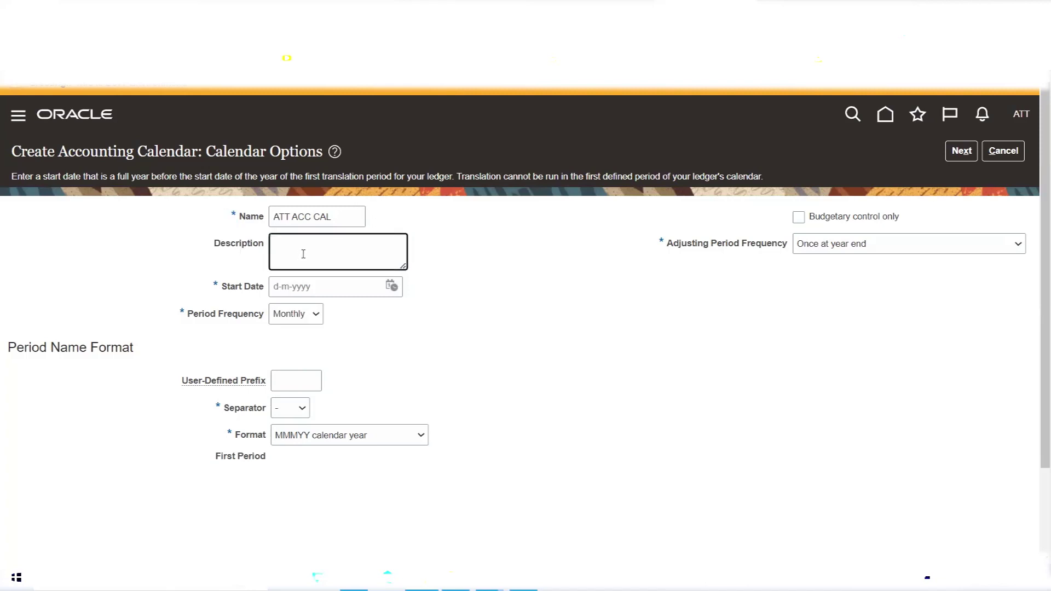
Enter the description 'AT&T Accounting Calendar for USA', correcting a typo along the way.
type("AT&T Accounting Calendar for USA")
Set the calendar start date to 1 January 2022 so the first period is Jan-22.
left_click(392, 286)
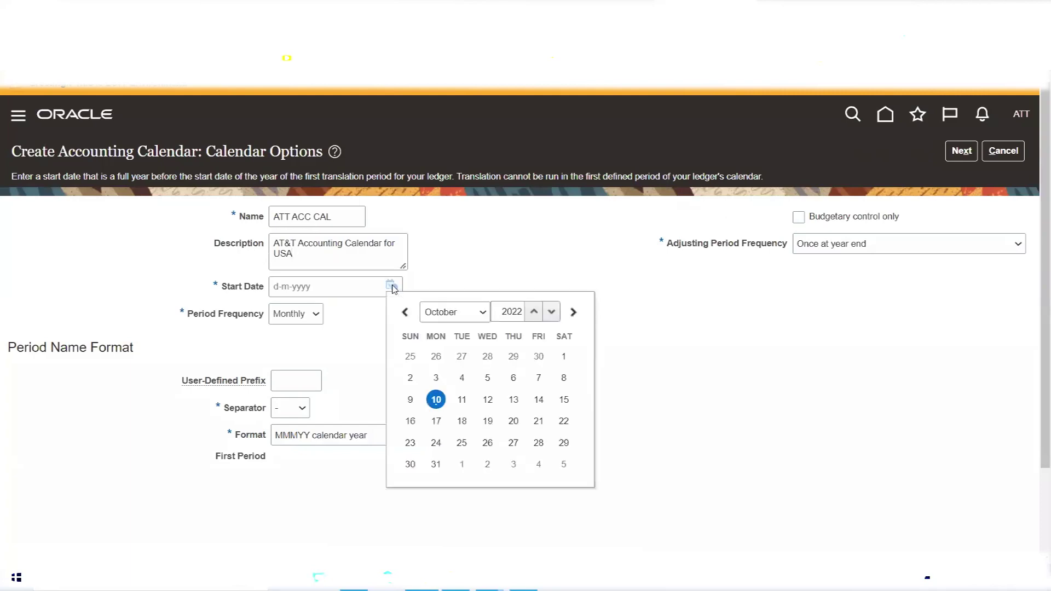
left_click(480, 312)
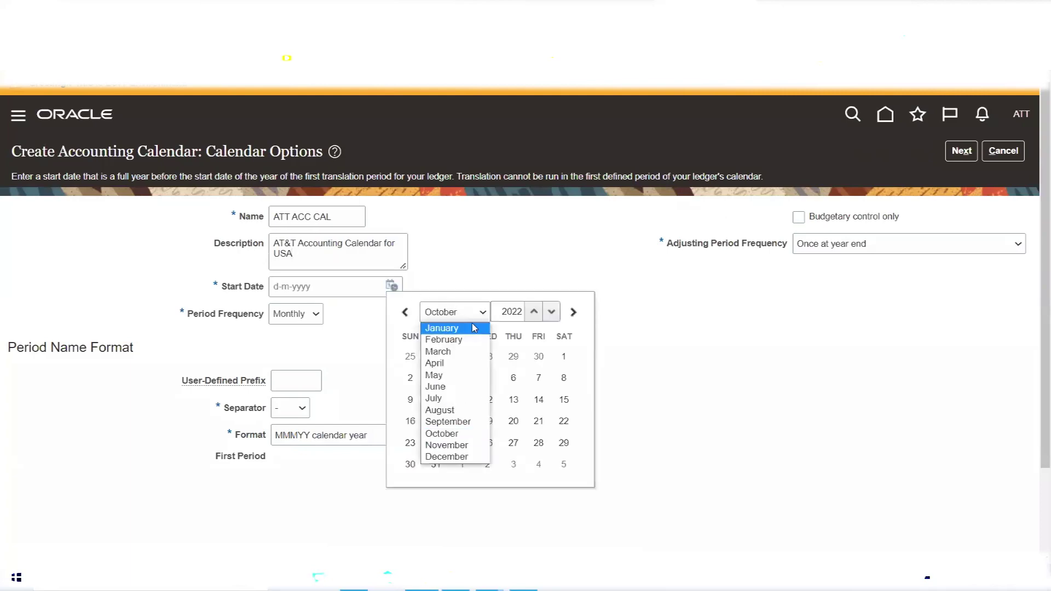
left_click(475, 328)
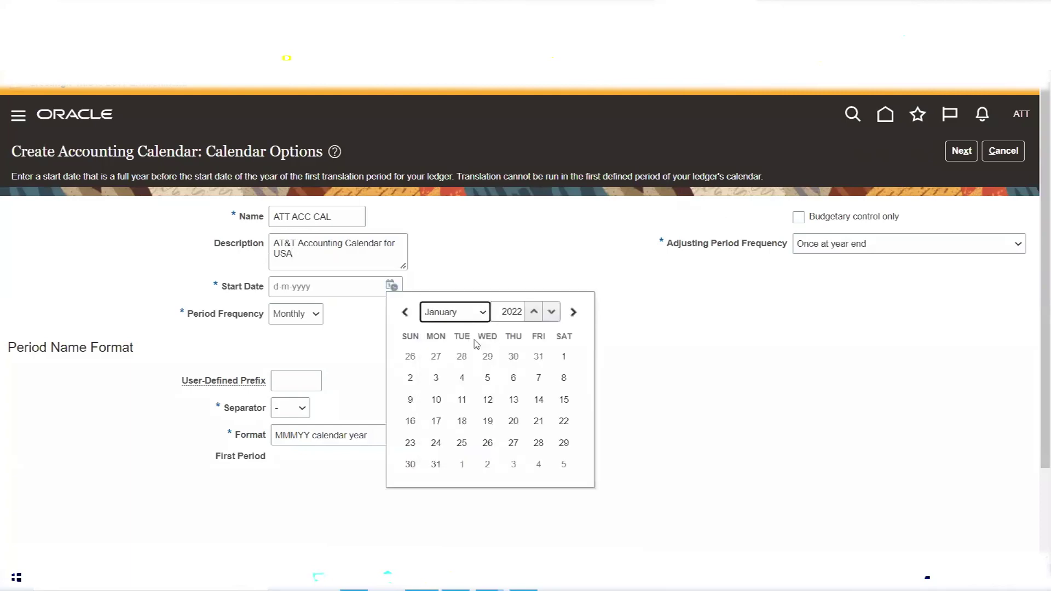
left_click(564, 357)
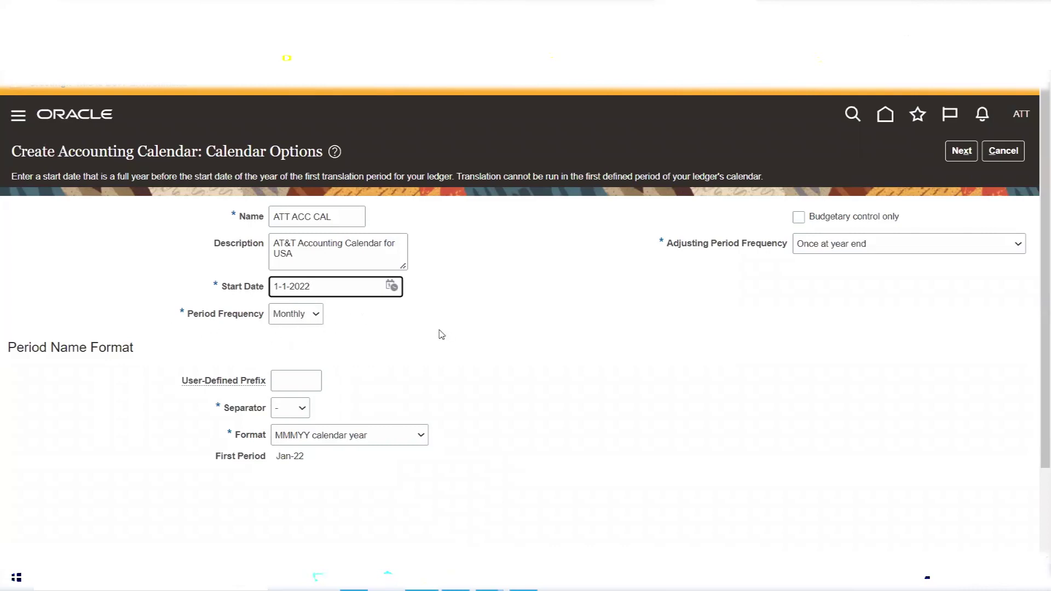
left_click(306, 314)
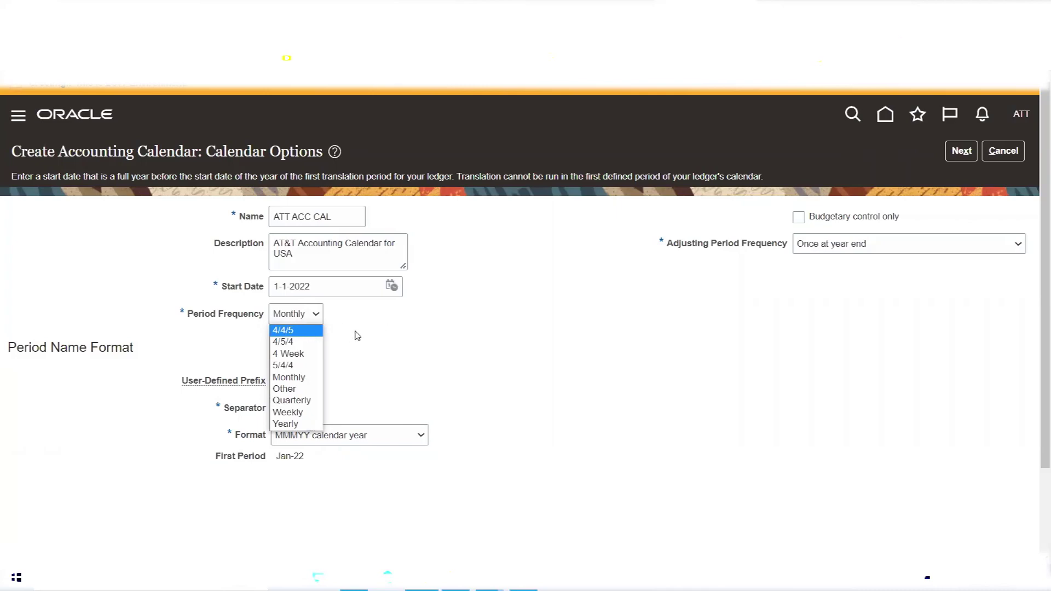
Keep Monthly as the period frequency and review its help note.
left_click(355, 337)
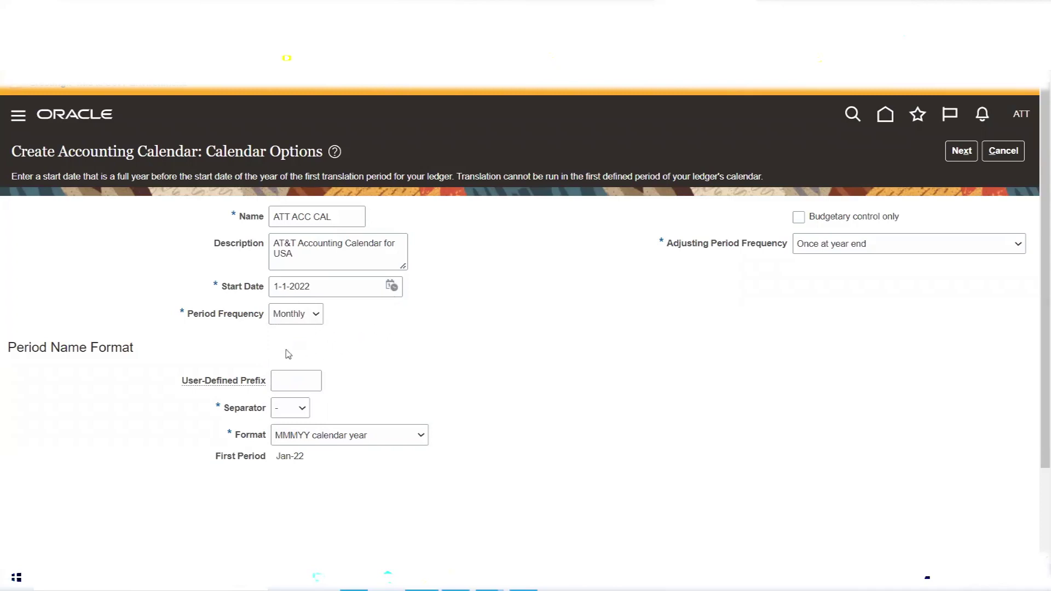
mouse_move(290, 326)
Highlight the First Period value Jan-22 (month and year parts) and the Format label.
scroll(362, 399, "down", 1)
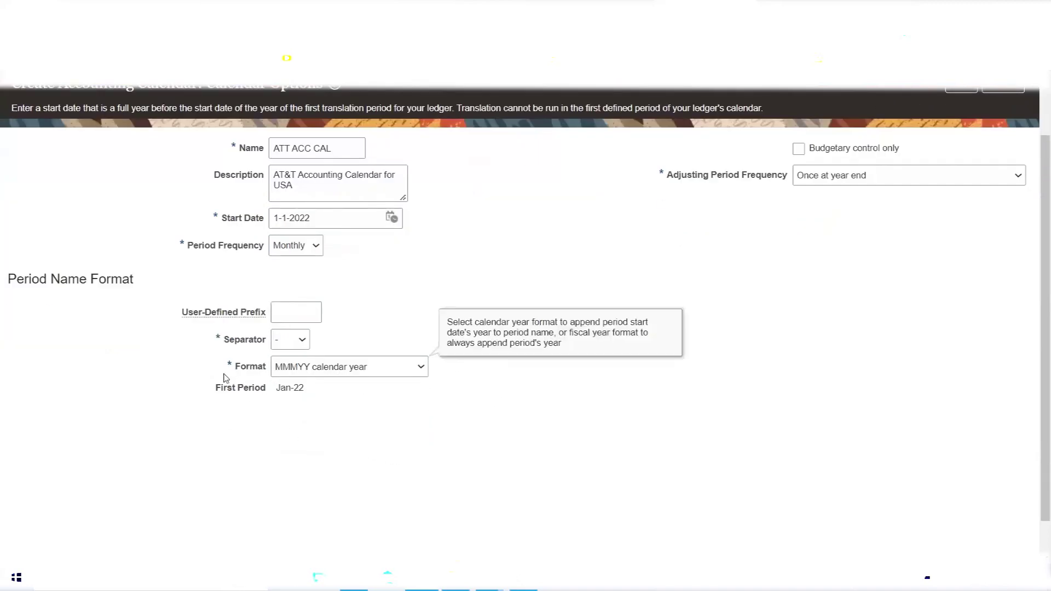
left_click_drag(215, 387, 303, 395)
left_click(277, 400)
left_click_drag(278, 388, 291, 386)
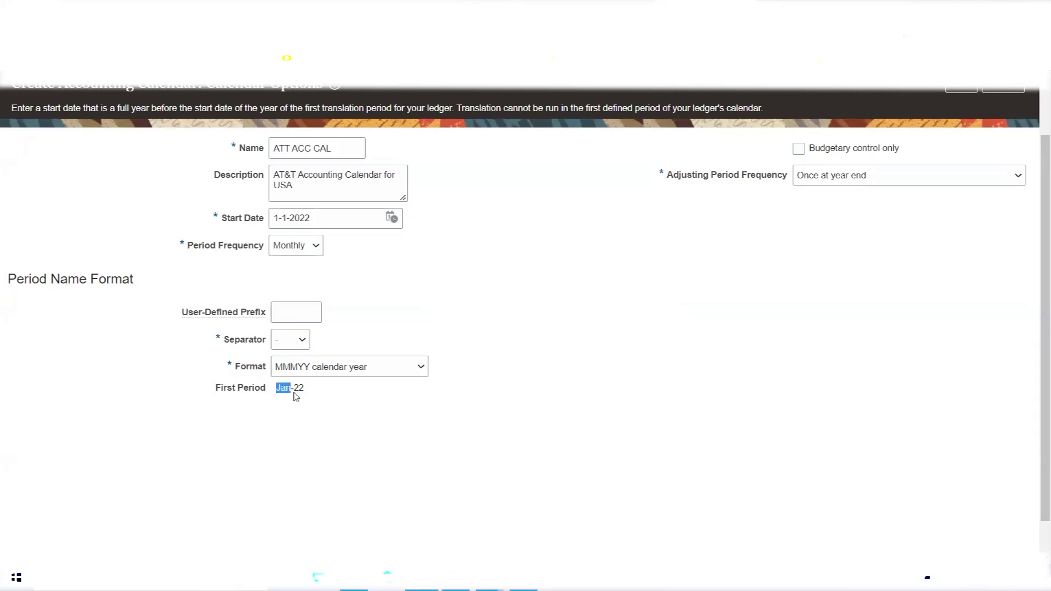
left_click_drag(301, 389, 307, 390)
triple_click(246, 368)
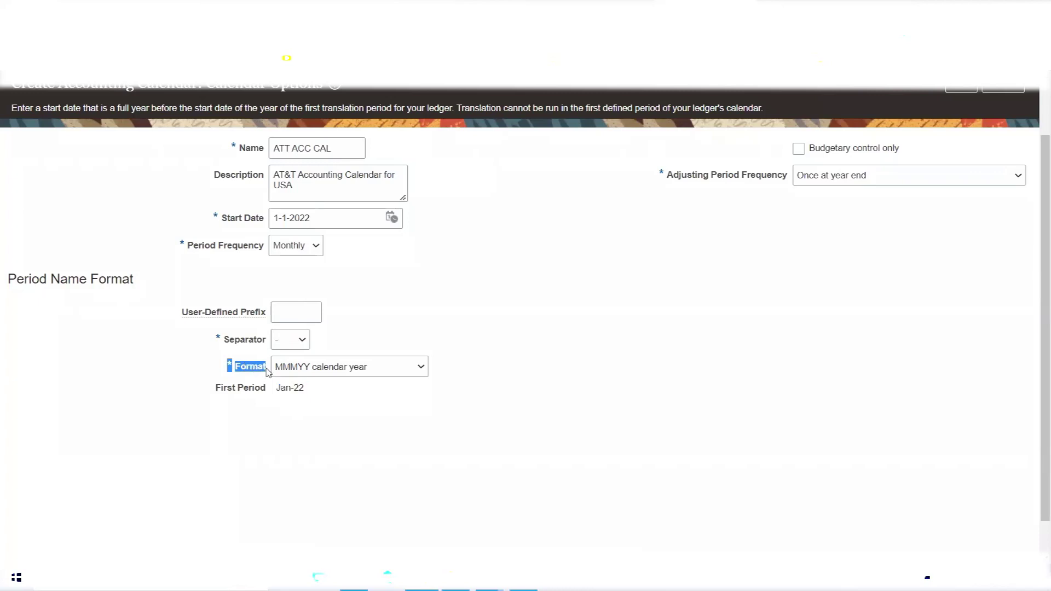
mouse_move(288, 372)
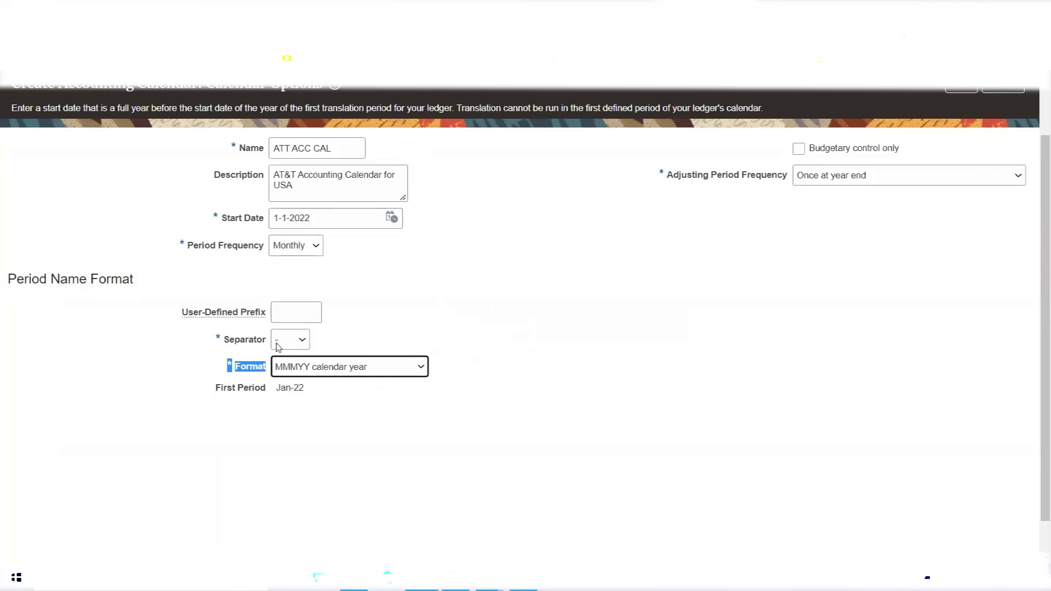
Try '/' and no separator for period names, then restore the '-' separator.
left_click(299, 344)
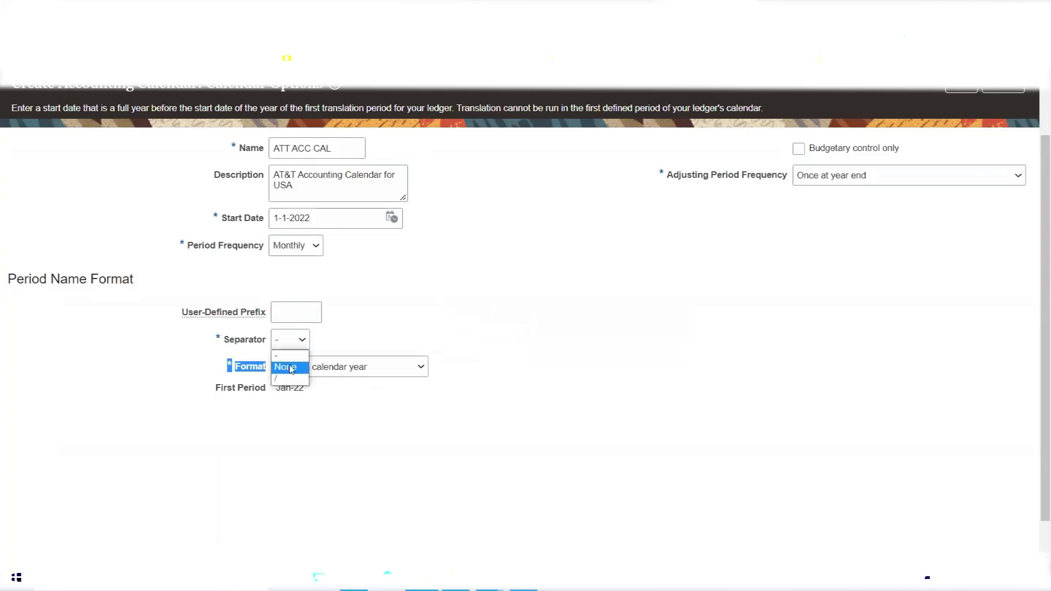
left_click(280, 380)
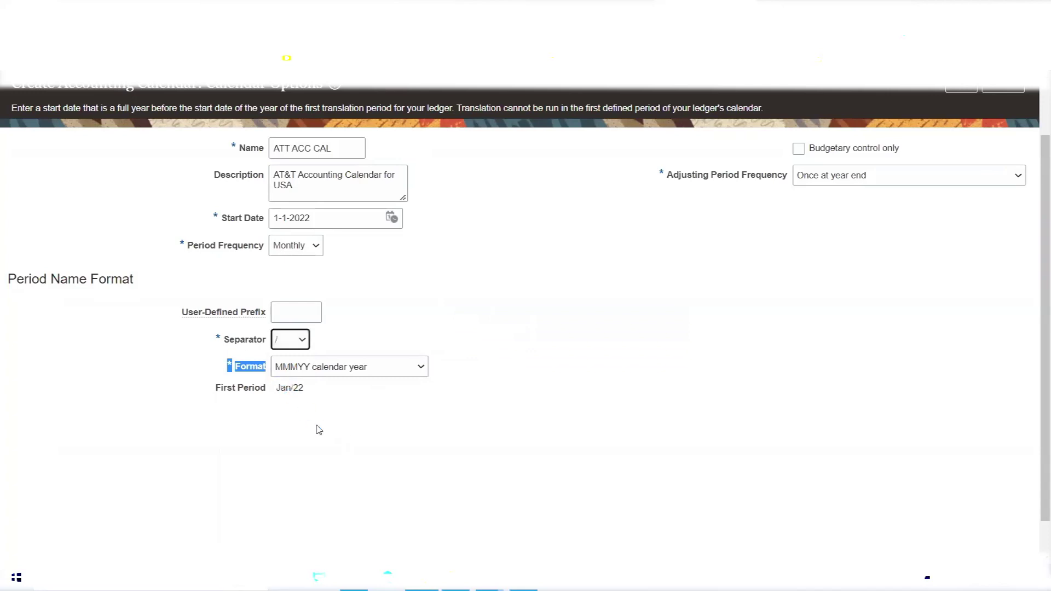
left_click(296, 342)
left_click(293, 367)
left_click(297, 340)
left_click(296, 357)
left_click(390, 410)
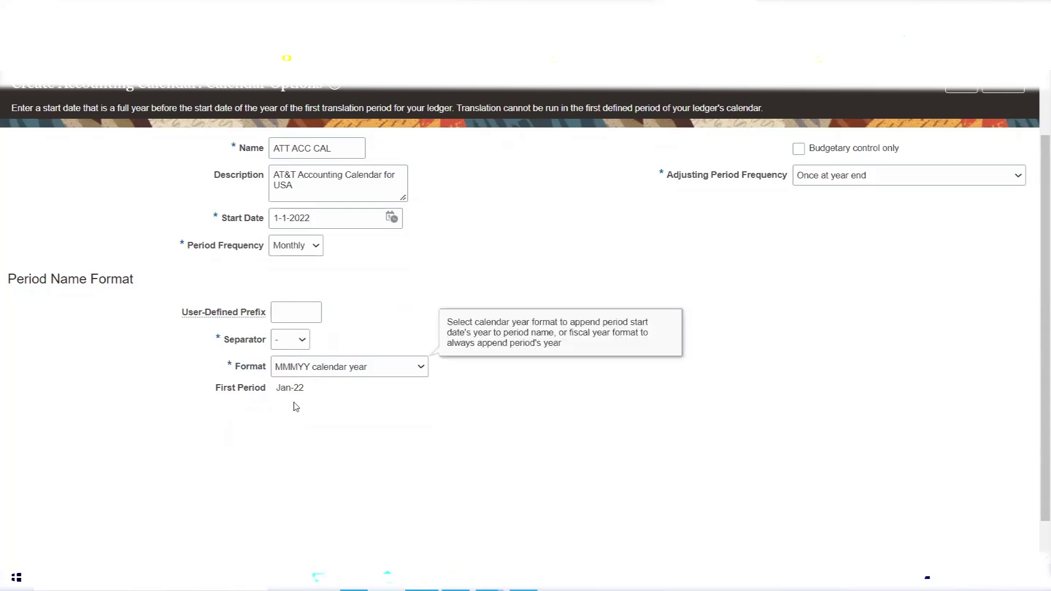
Dismiss the format help note and show the Adjusting Period Frequency choices.
left_click(449, 269)
left_click(493, 265)
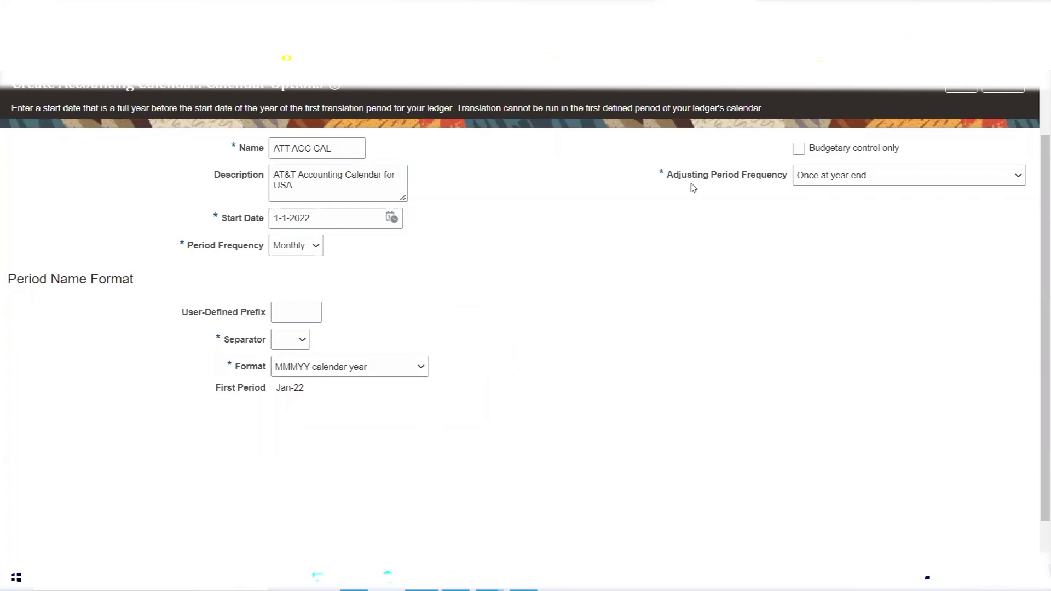
left_click_drag(669, 181, 781, 190)
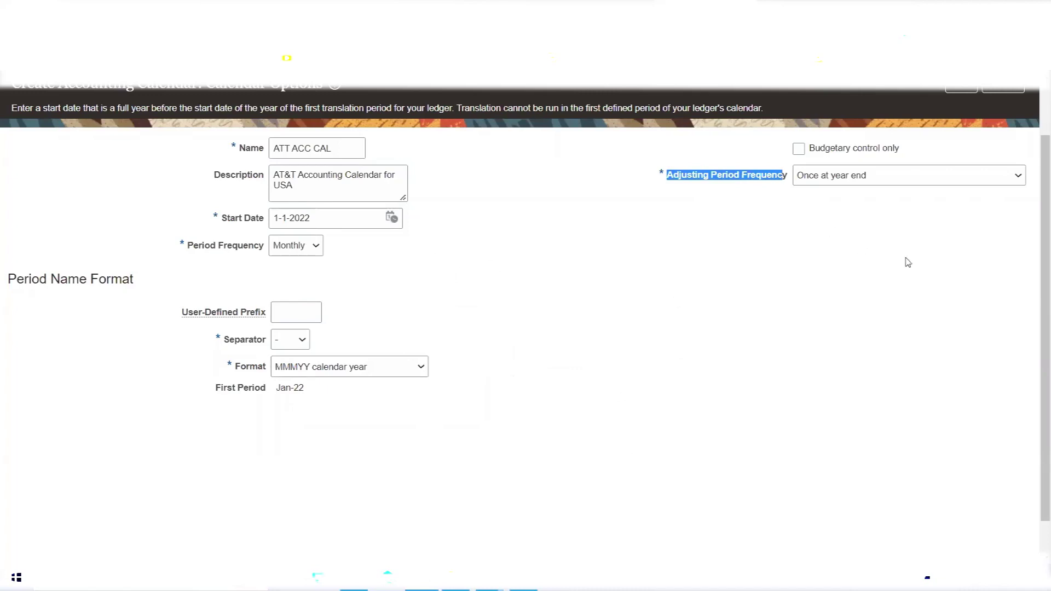
left_click(940, 182)
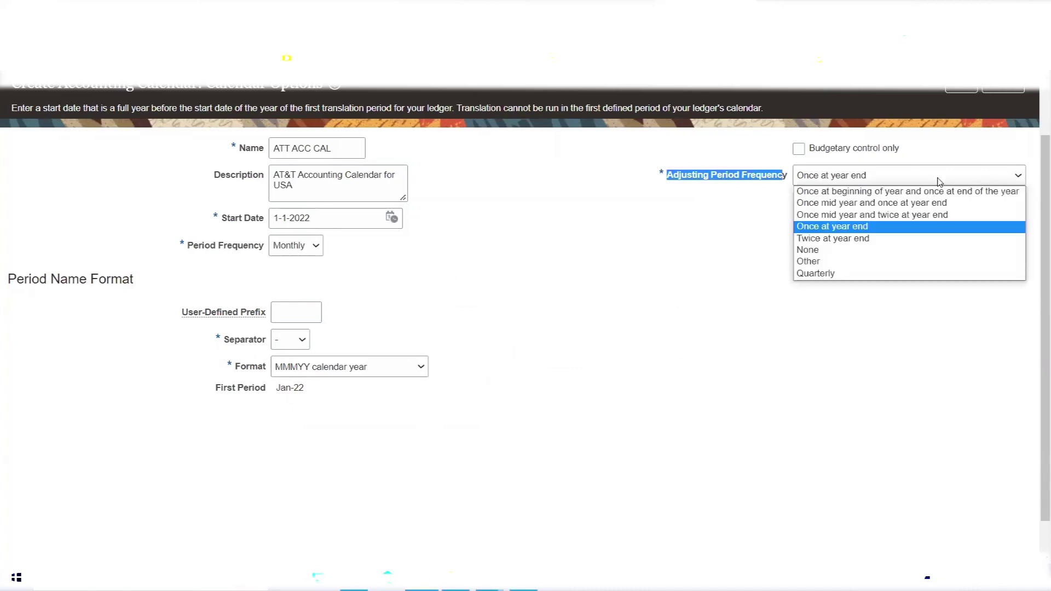
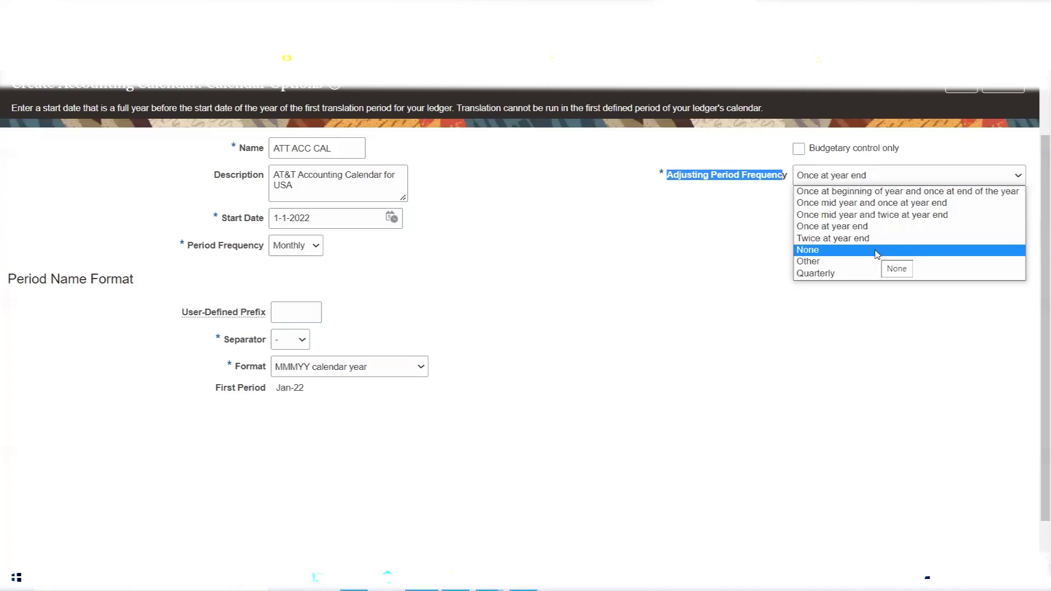
Try None for Adjusting Period Frequency, accept the warning, then set it to Once at year end.
left_click(876, 253)
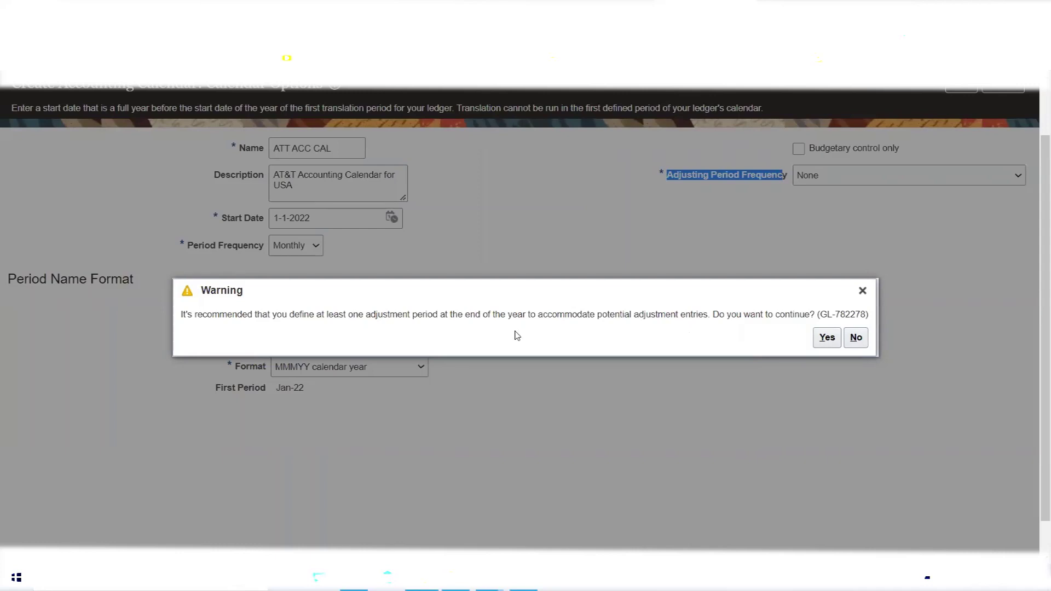
left_click(826, 337)
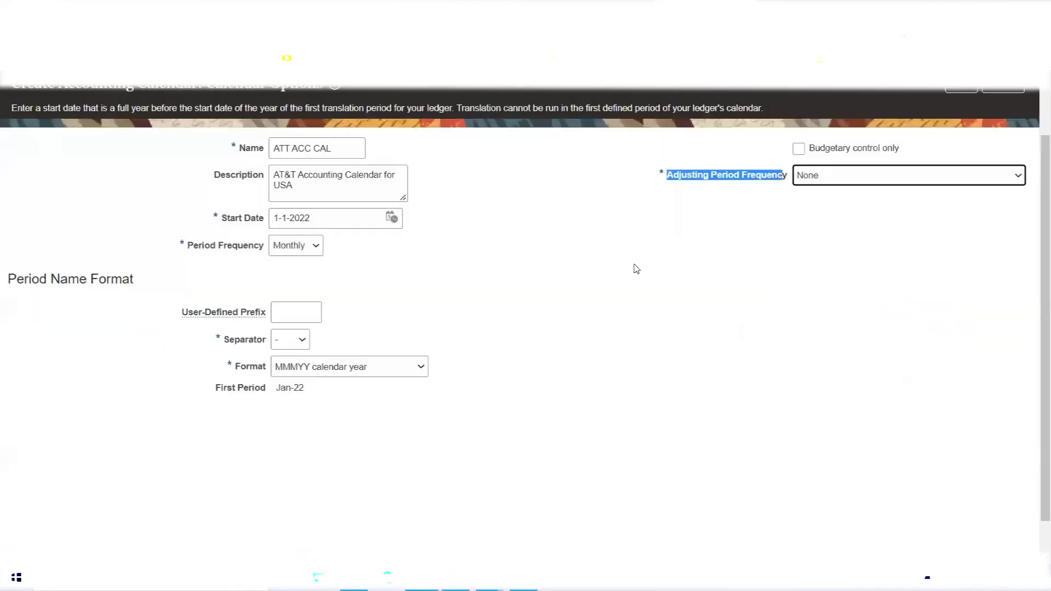
left_click(780, 228)
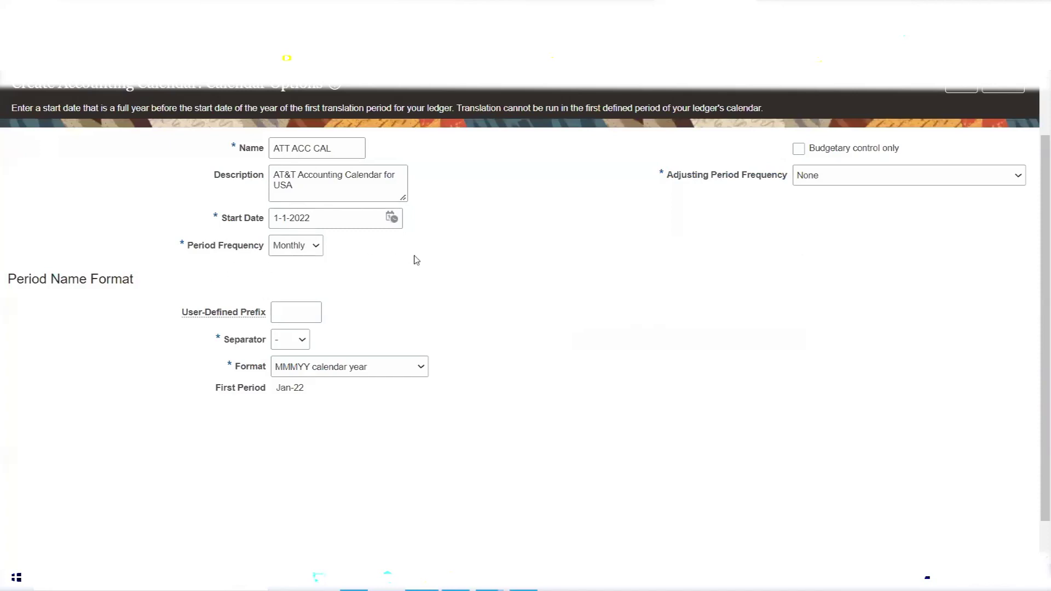
left_click(934, 177)
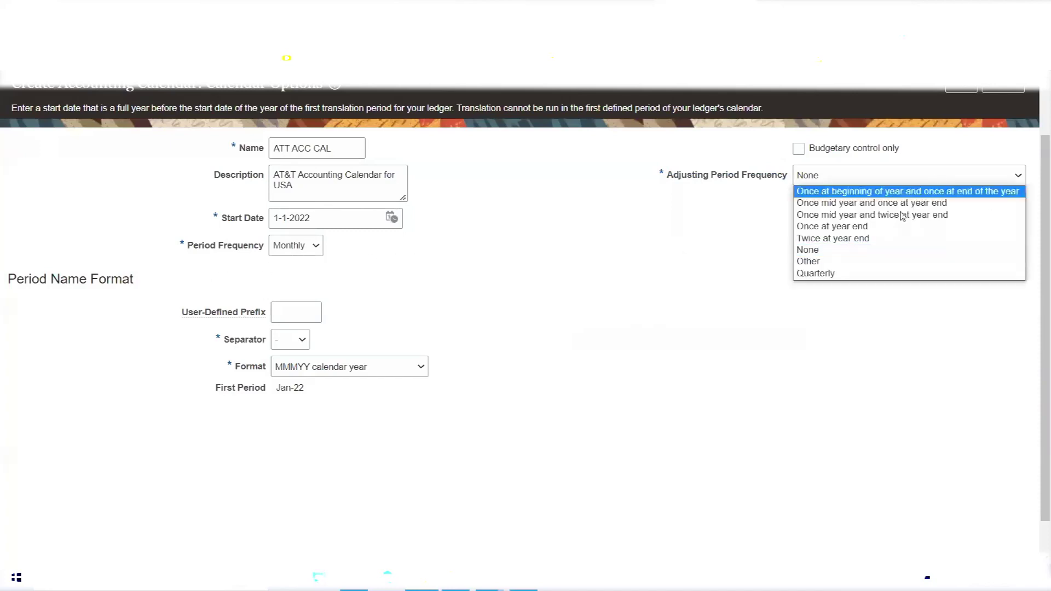
left_click(859, 227)
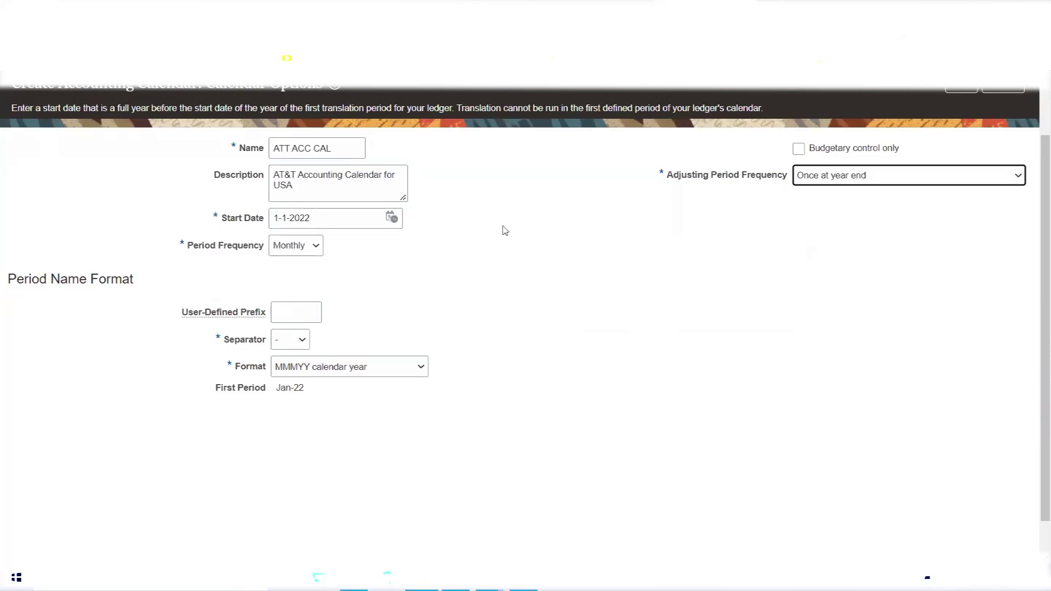
Review the Period Name Format and First Period Jan-22, then continue to Period Details.
scroll(679, 359, "up", 2)
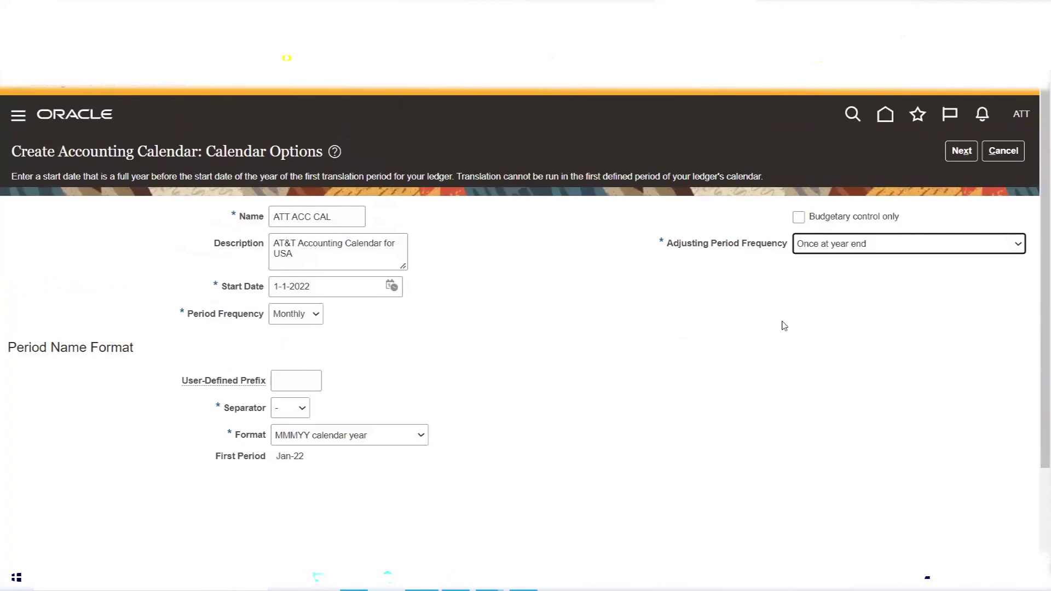
mouse_move(326, 435)
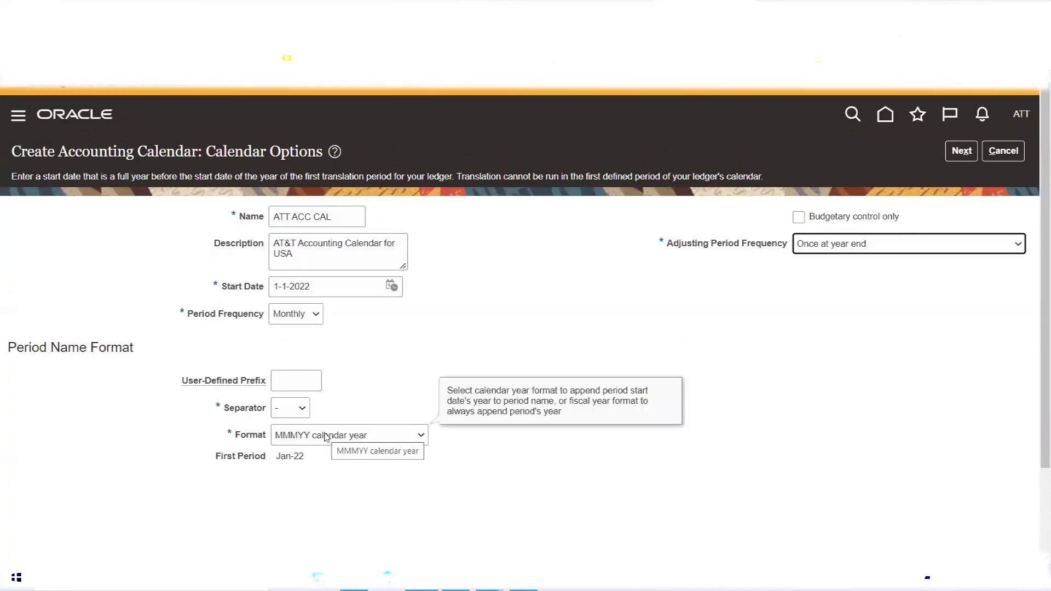
left_click(714, 303)
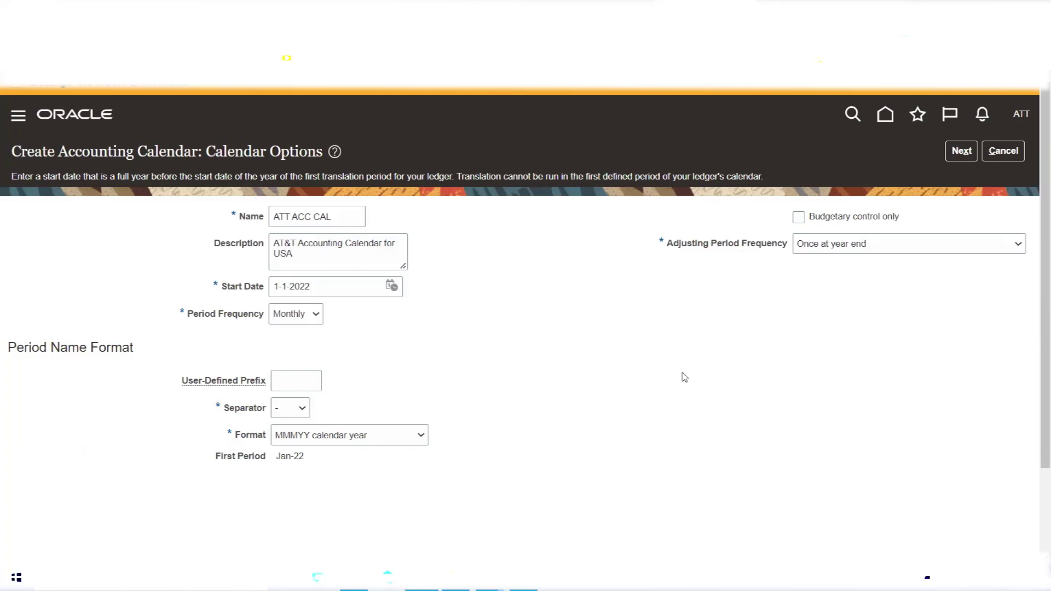
left_click_drag(305, 461, 269, 465)
left_click(614, 352)
left_click(960, 154)
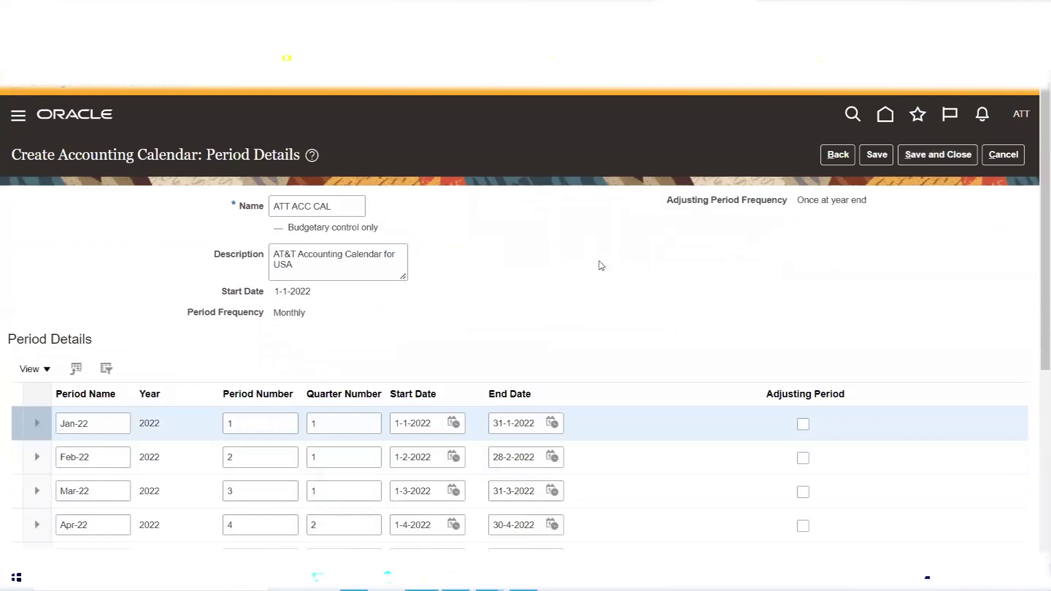
Scroll through the generated 2022 periods down to the 13_Dec-22 adjusting row.
scroll(600, 265, "down", 3)
scroll(576, 192, "down", 3)
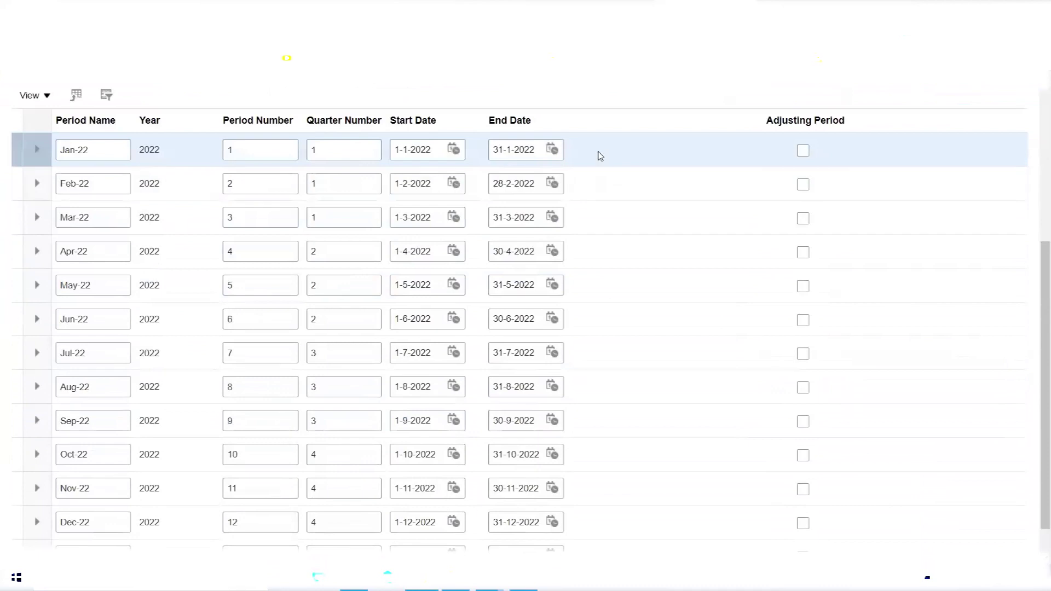
scroll(616, 126, "down", 2)
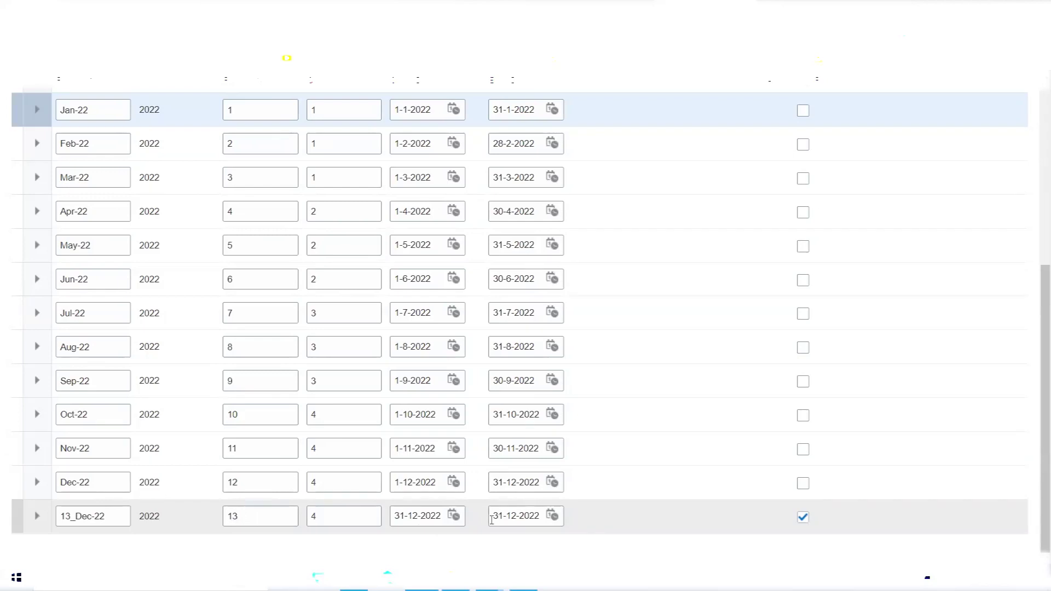
Change the 13_Dec-22 start date to 25-12-2022 and check its period number 13 and quarter 4.
left_click(454, 517)
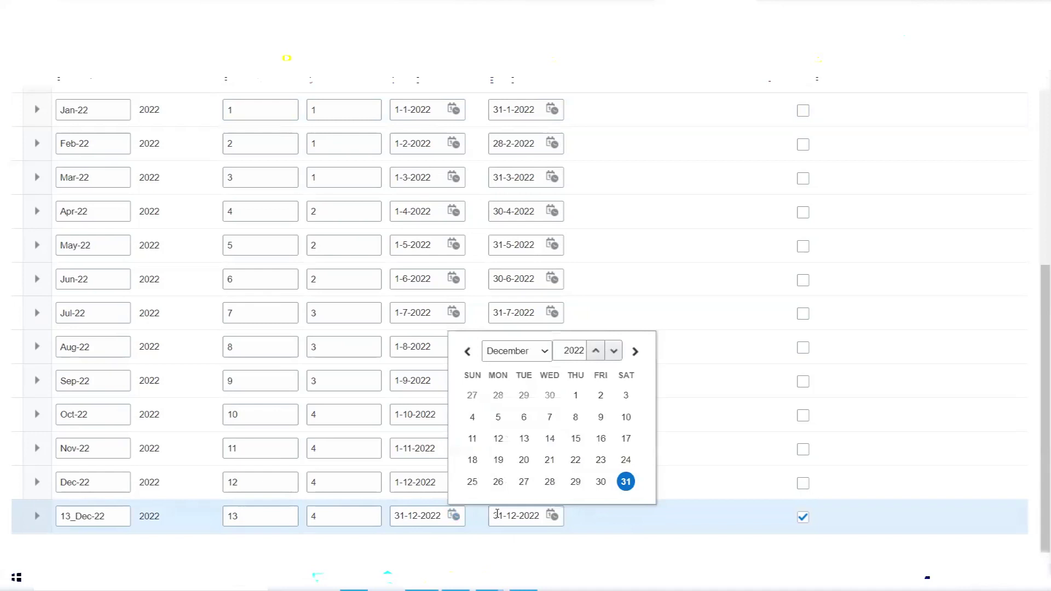
left_click(473, 482)
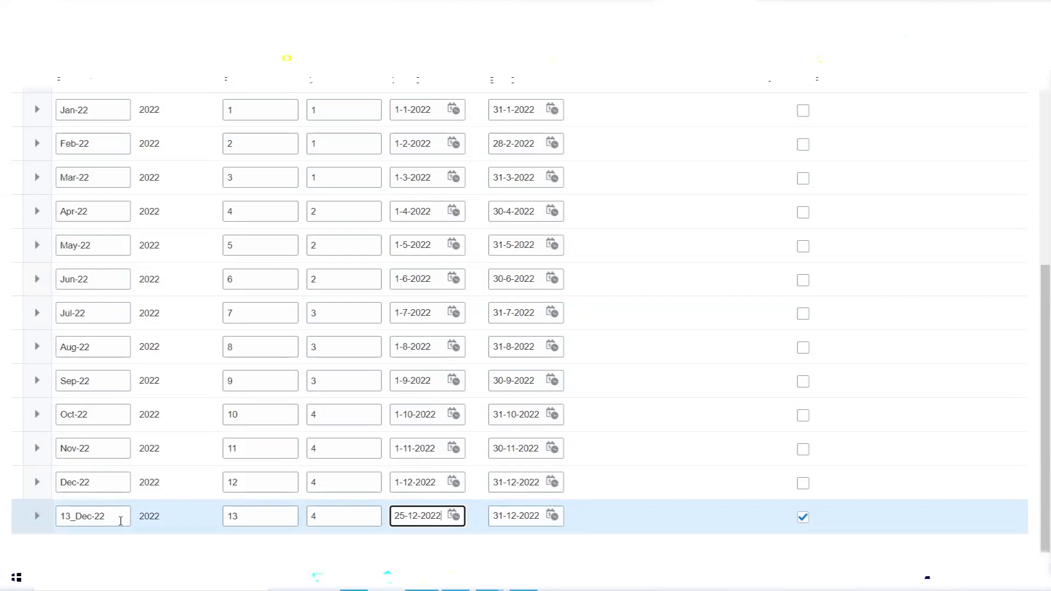
left_click(113, 519)
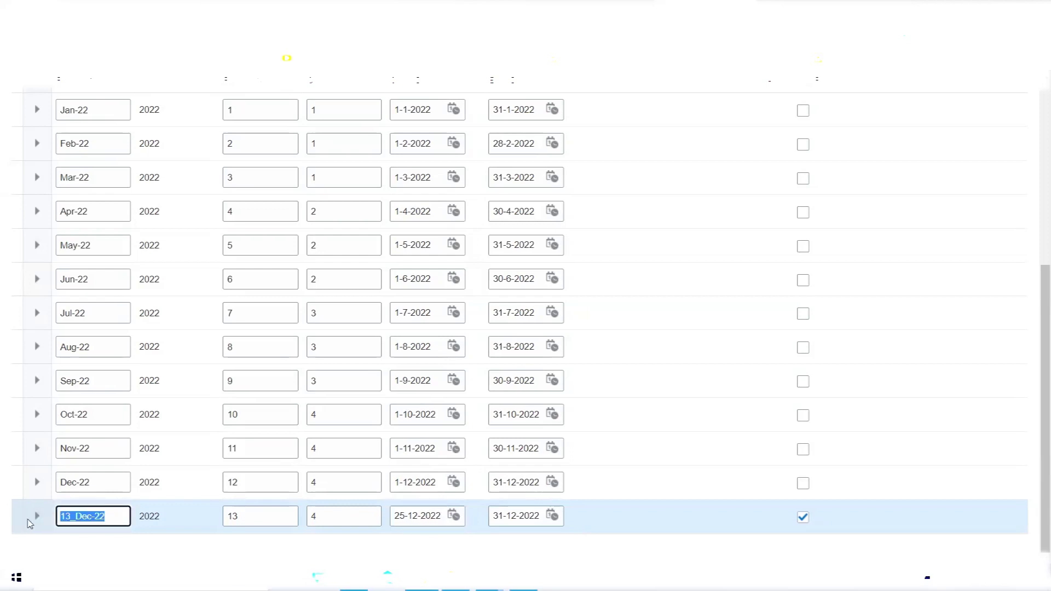
left_click(74, 518)
left_click(251, 525)
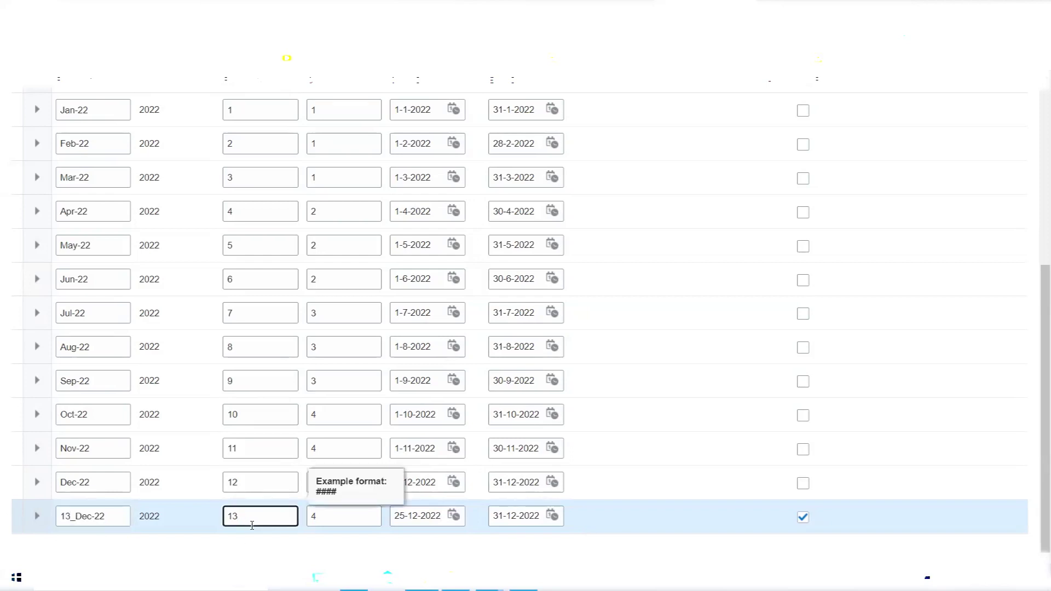
left_click(340, 520)
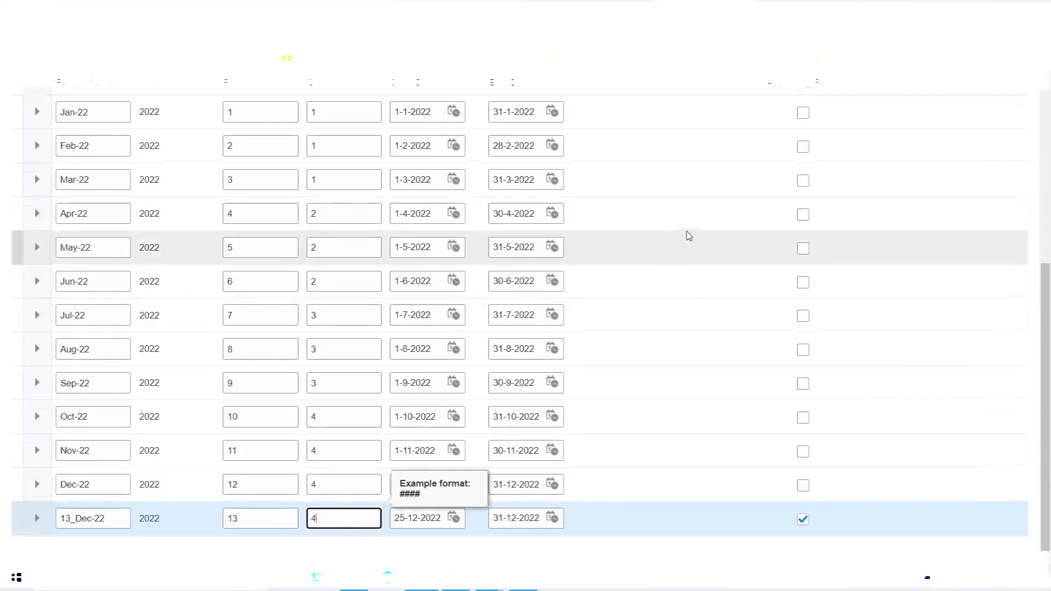
Check that Jan-22 through Mar-22 carry quarter number 1.
scroll(657, 252, "up", 2)
left_click(324, 179)
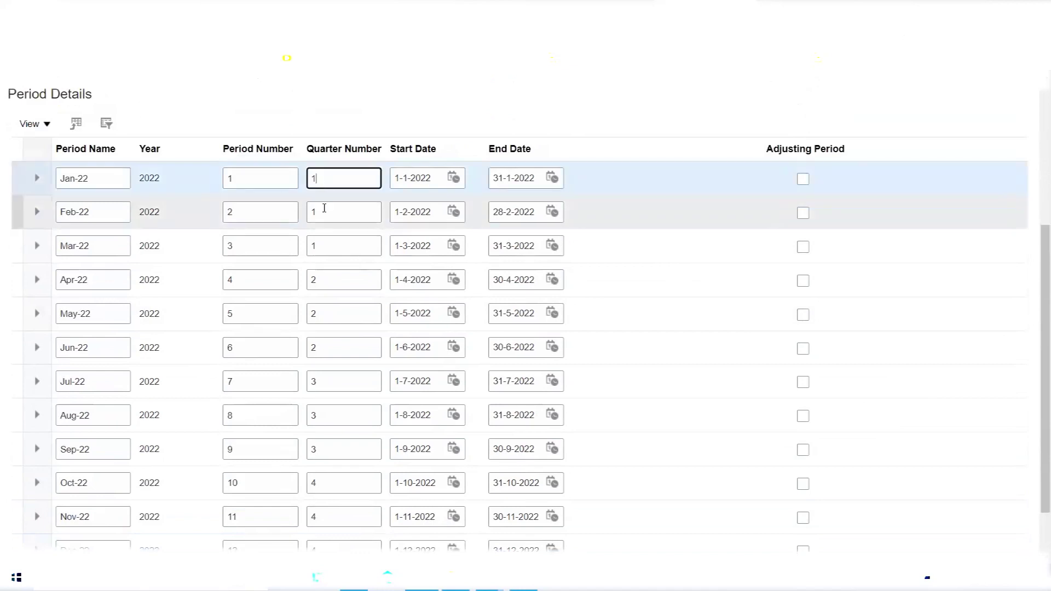
left_click(324, 211)
left_click(325, 244)
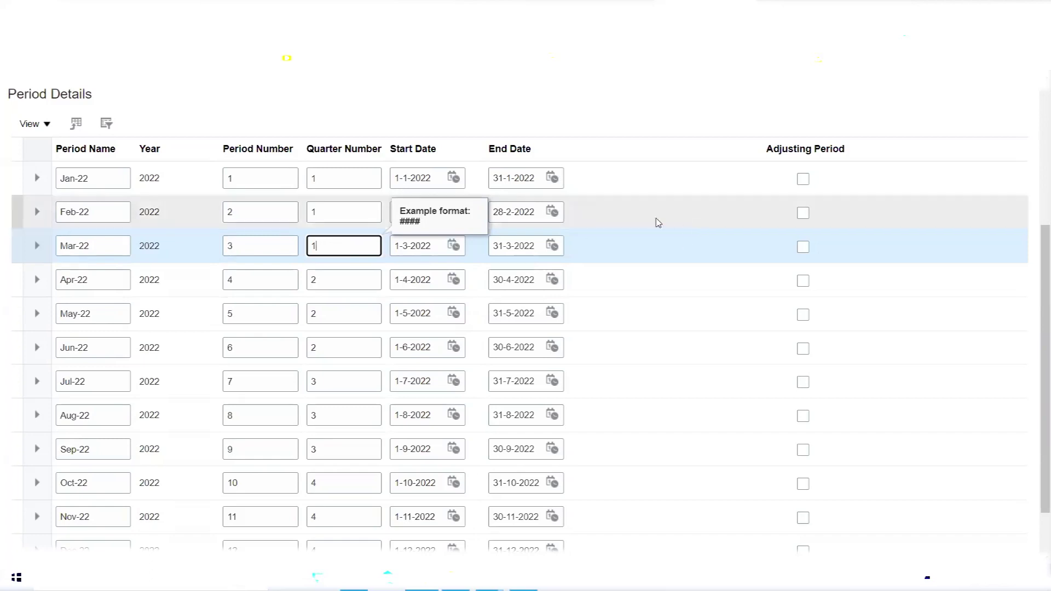
Save the ATT ACC CAL calendar with its period details.
scroll(652, 201, "down", 2)
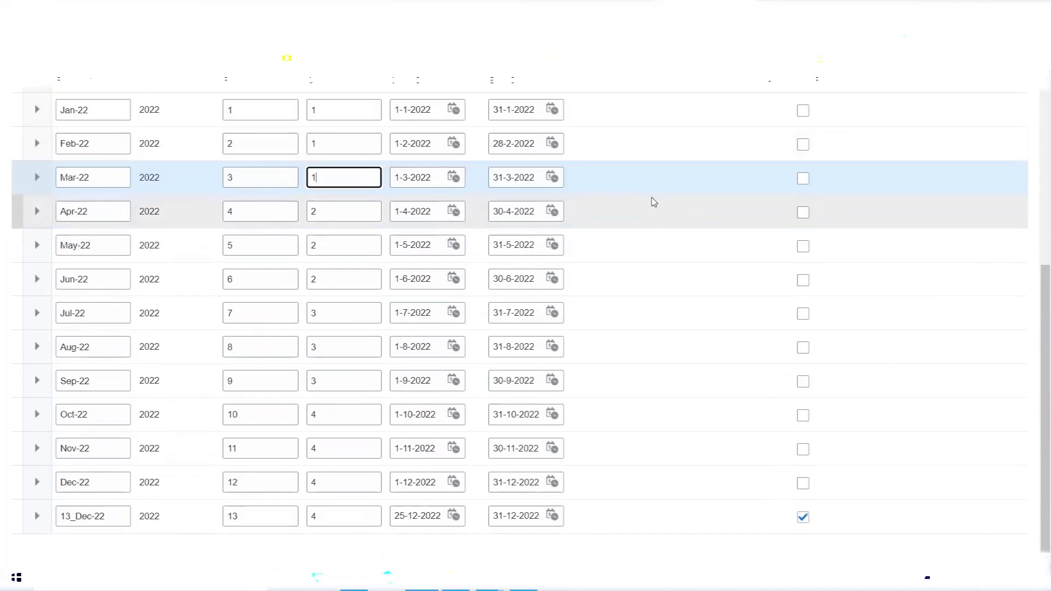
scroll(652, 202, "up", 5)
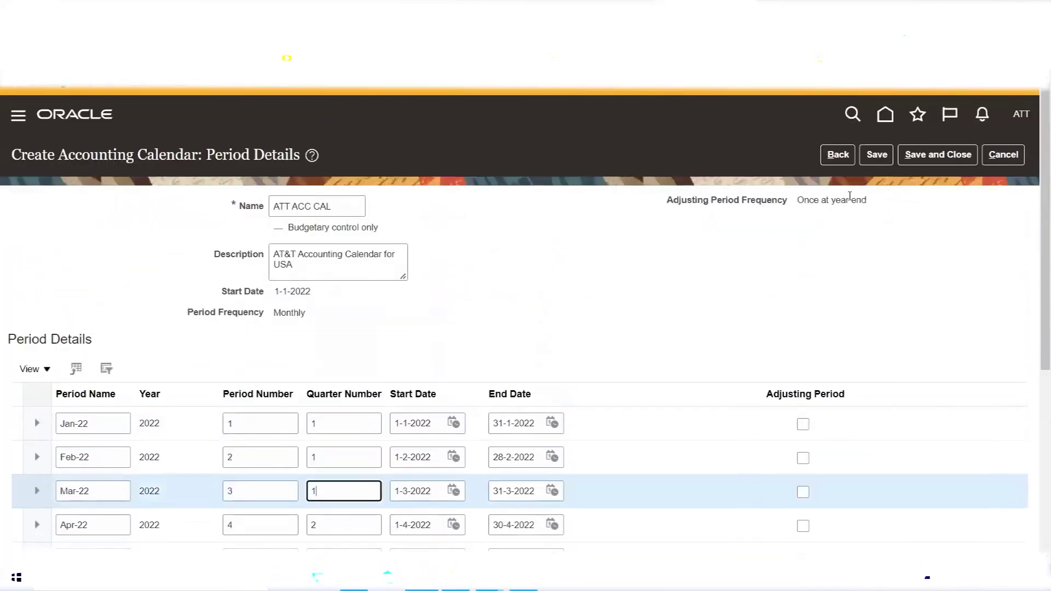
left_click(876, 155)
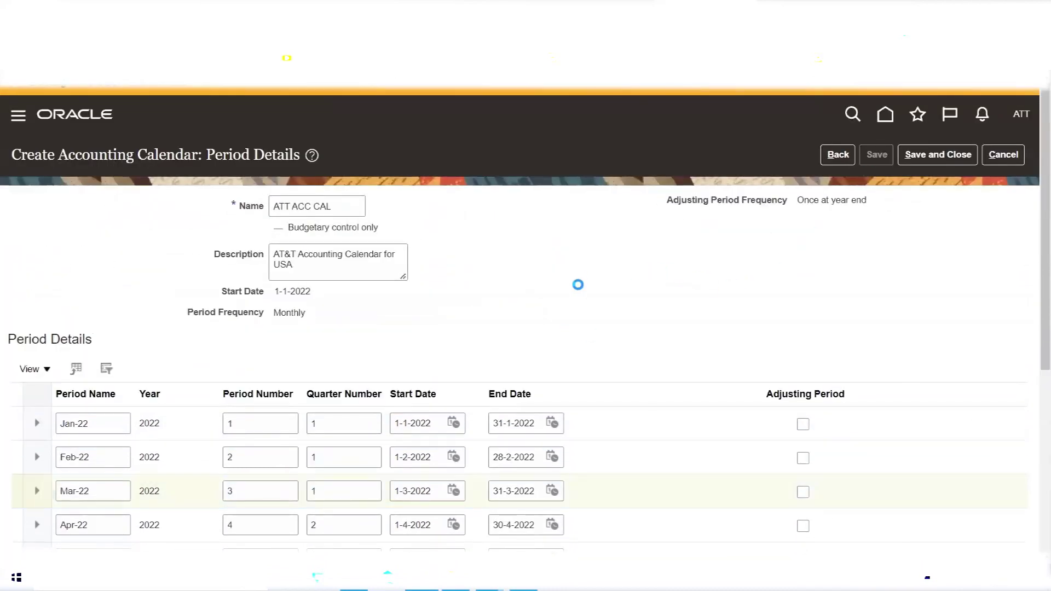
Scroll through the saved calendar's periods to confirm the 13_Dec-22 adjusting row remains.
scroll(564, 242, "down", 2)
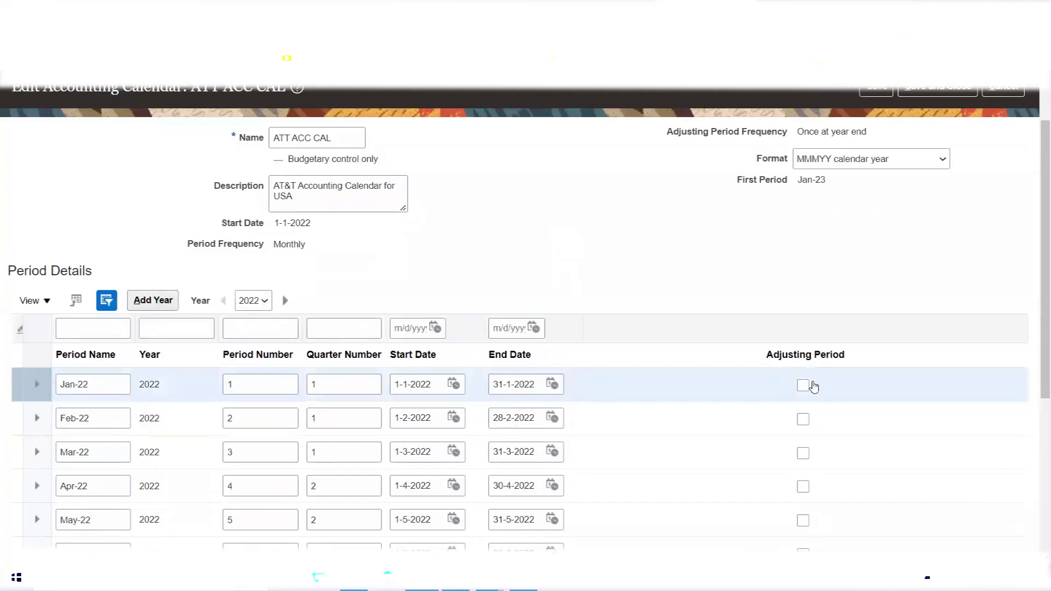
scroll(222, 298, "down", 5)
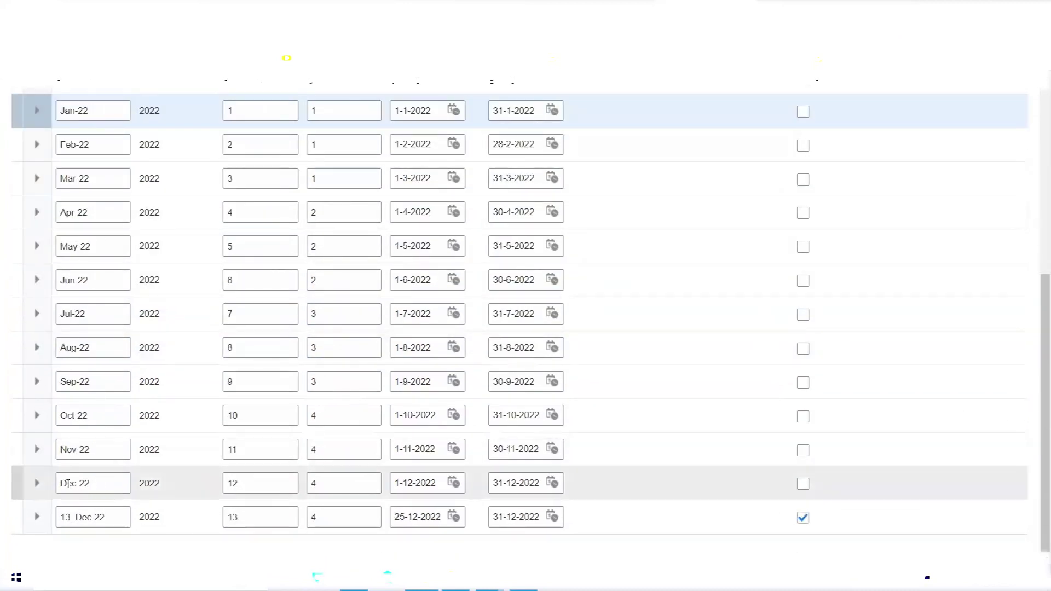
scroll(539, 418, "up", 4)
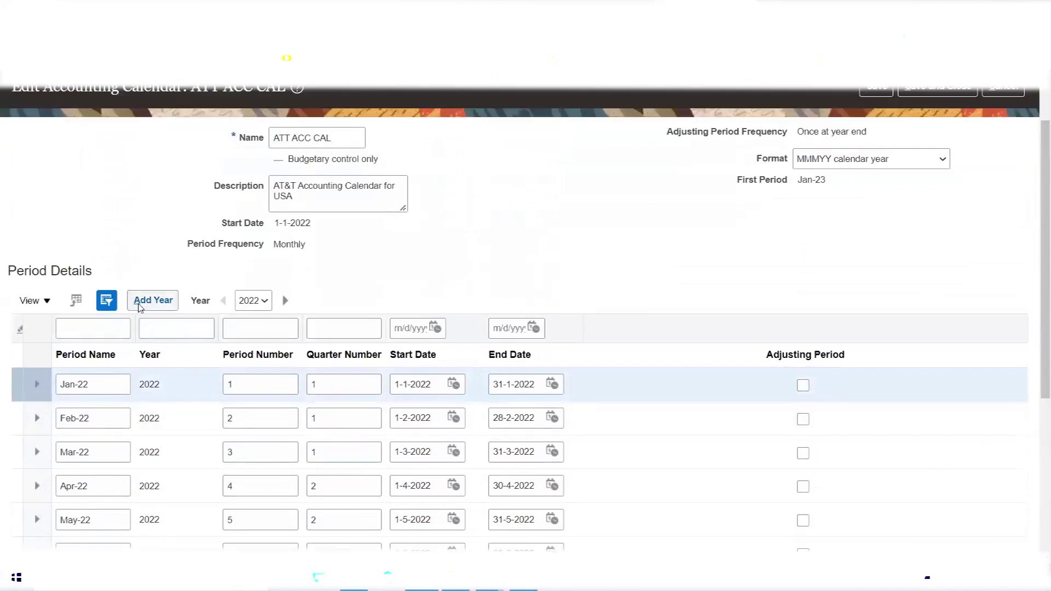
scroll(603, 218, "up", 1)
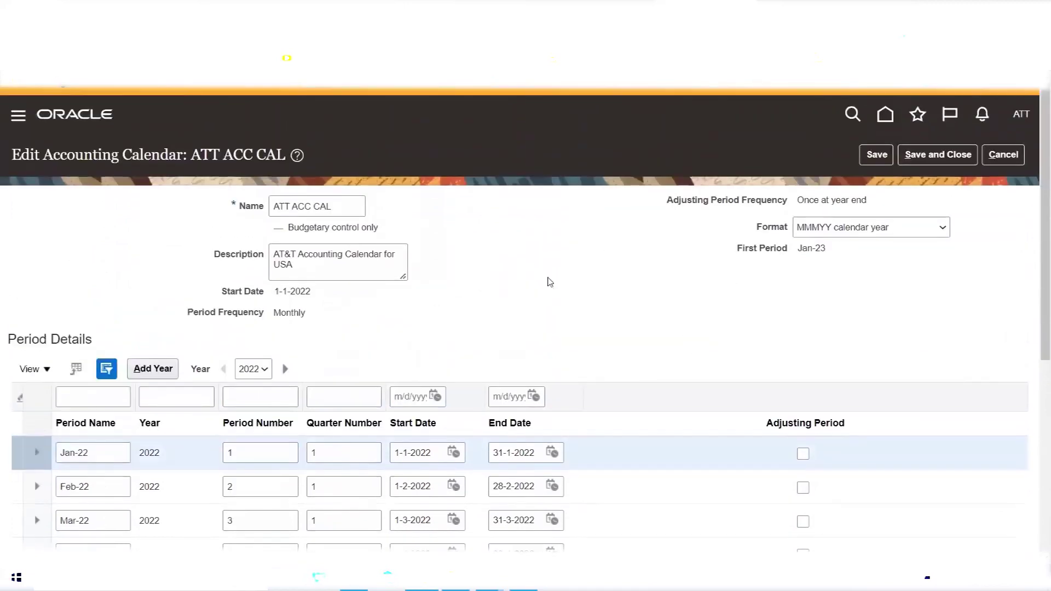
left_click(876, 156)
left_click(164, 377)
scroll(422, 312, "down", 4)
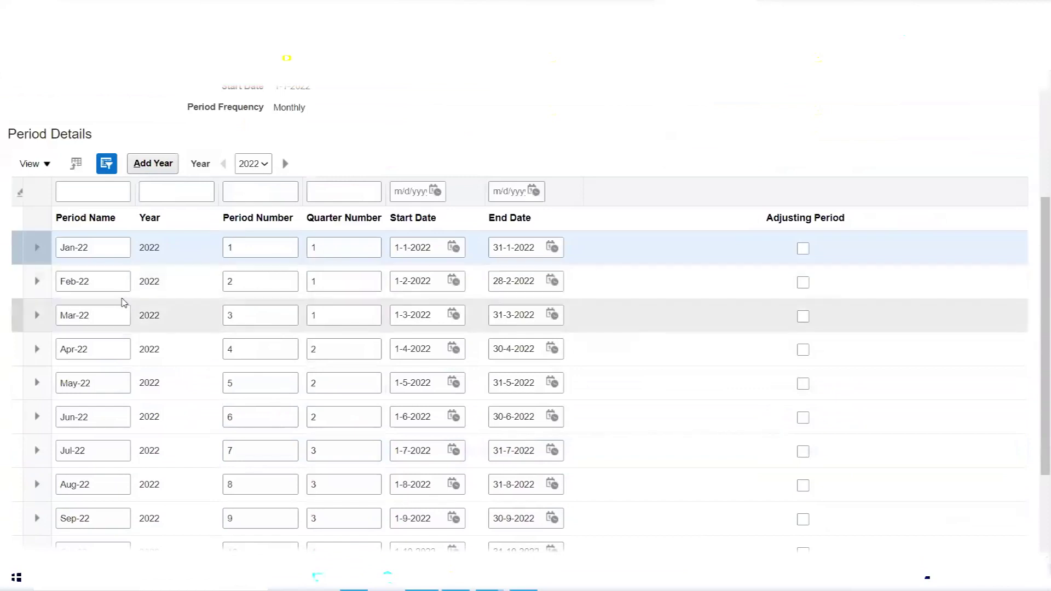
scroll(429, 231, "up", 3)
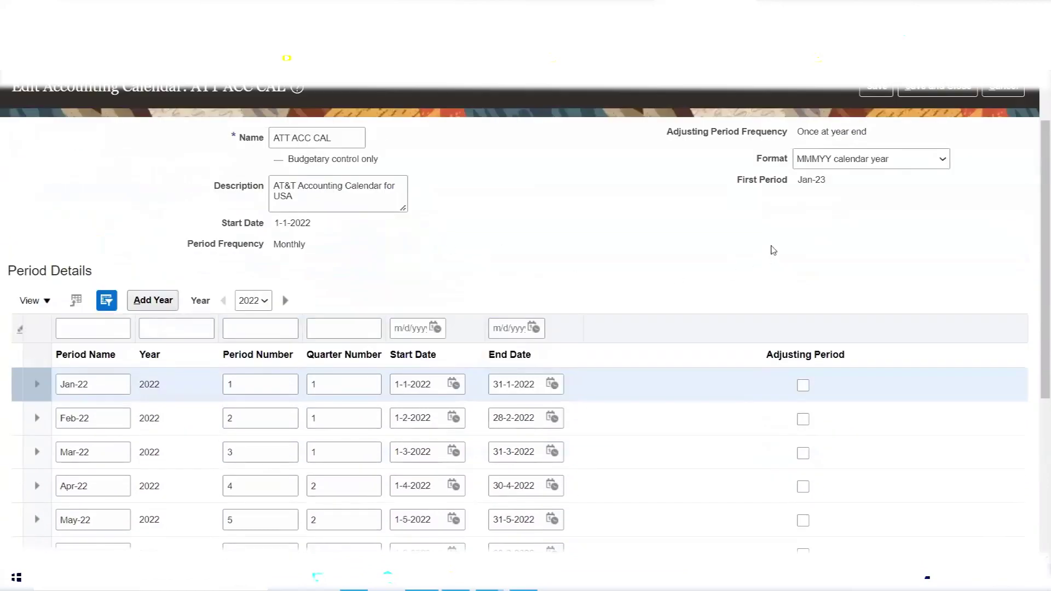
left_click_drag(798, 180, 825, 181)
scroll(537, 252, "down", 4)
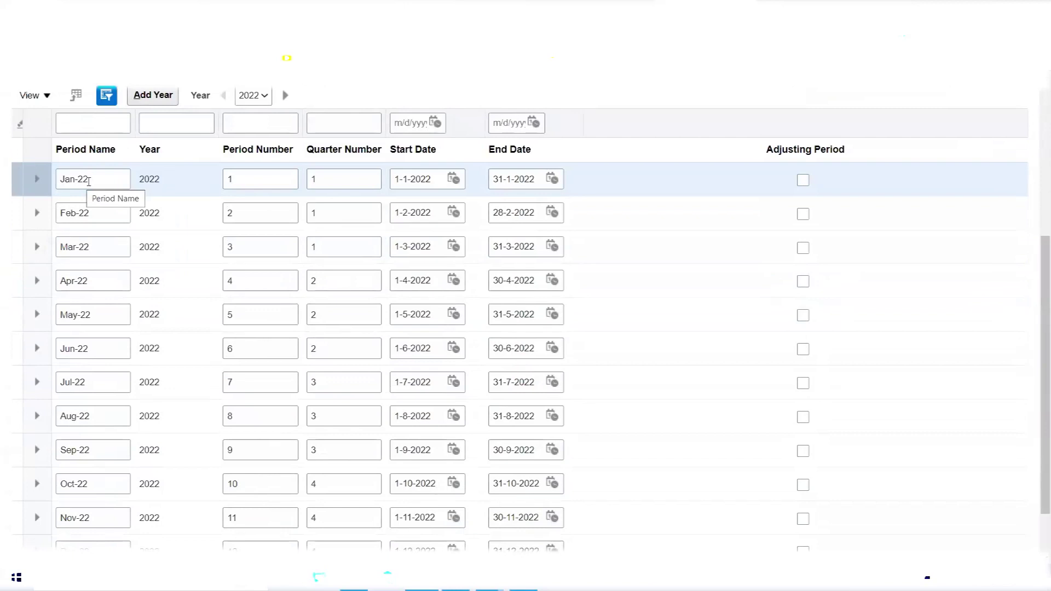
scroll(89, 181, "down", 2)
scroll(178, 253, "up", 7)
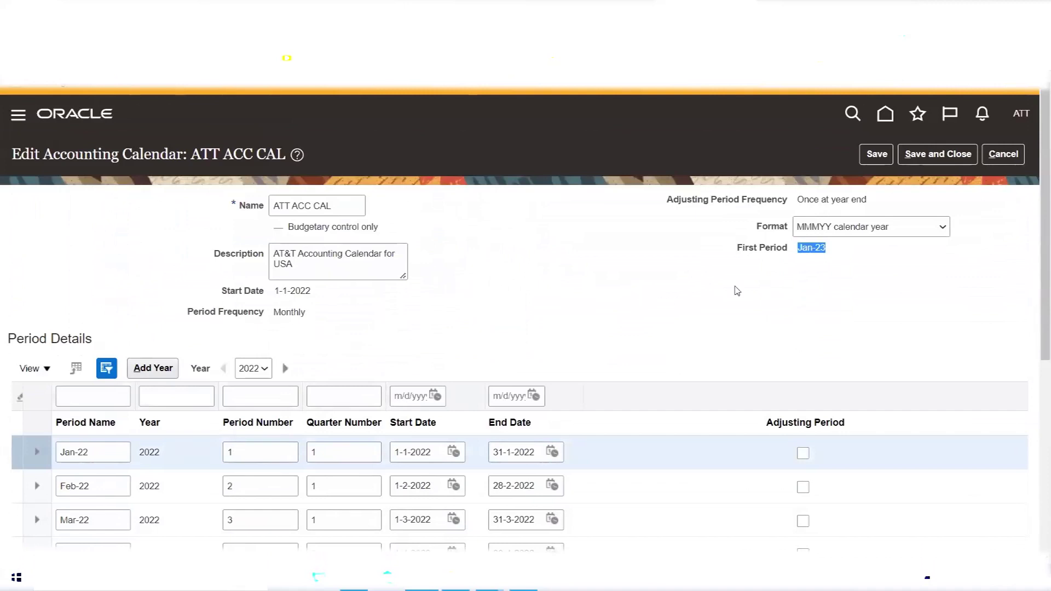
double_click(811, 247)
triple_click(810, 248)
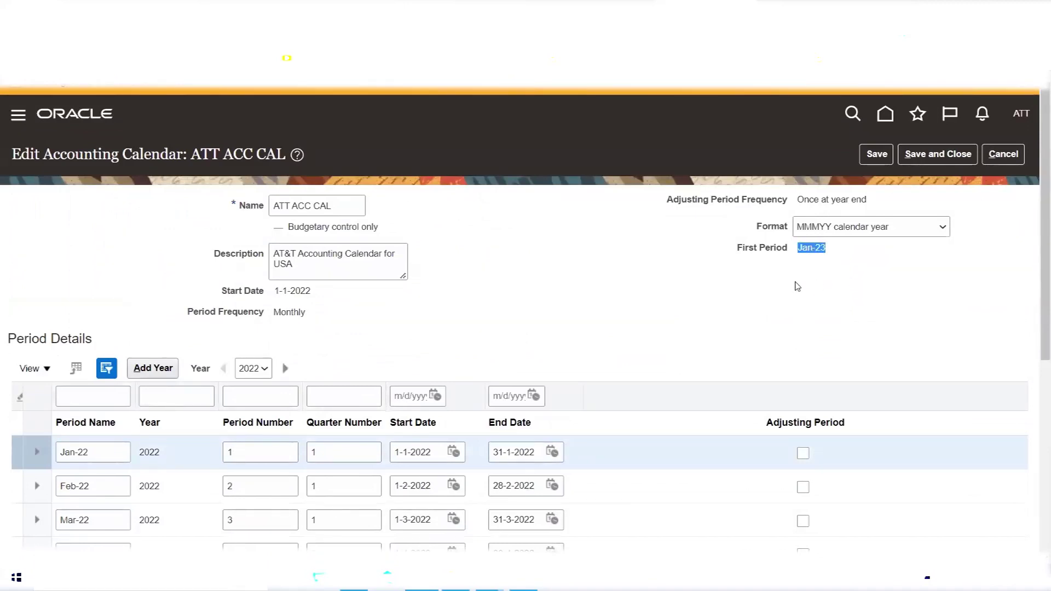
scroll(578, 326, "down", 5)
scroll(582, 317, "up", 5)
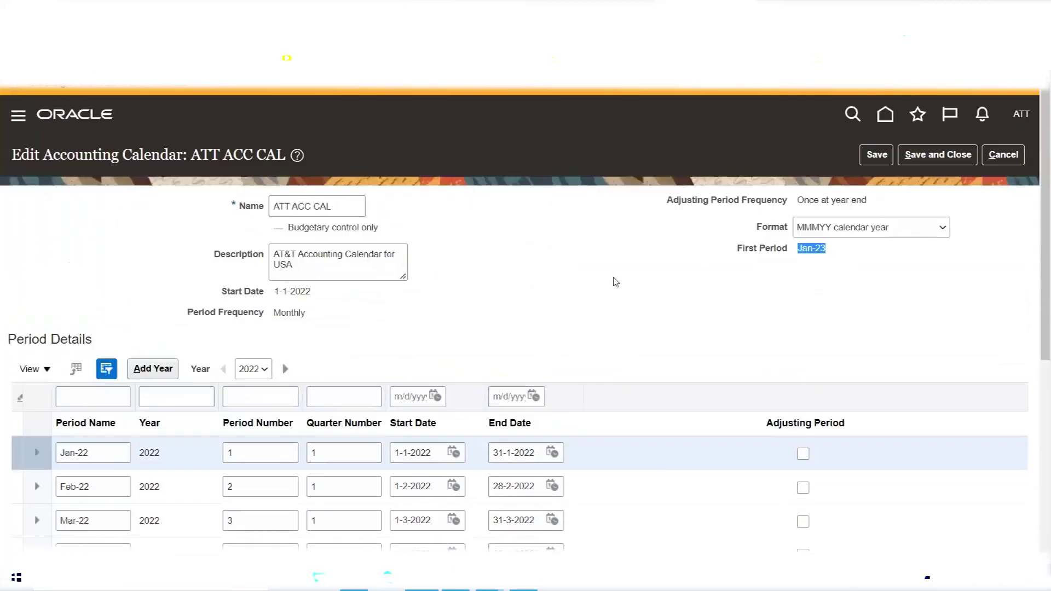
Add the 2023 year and review its generated periods, Jan-23 through 13_Dec-23.
left_click(149, 371)
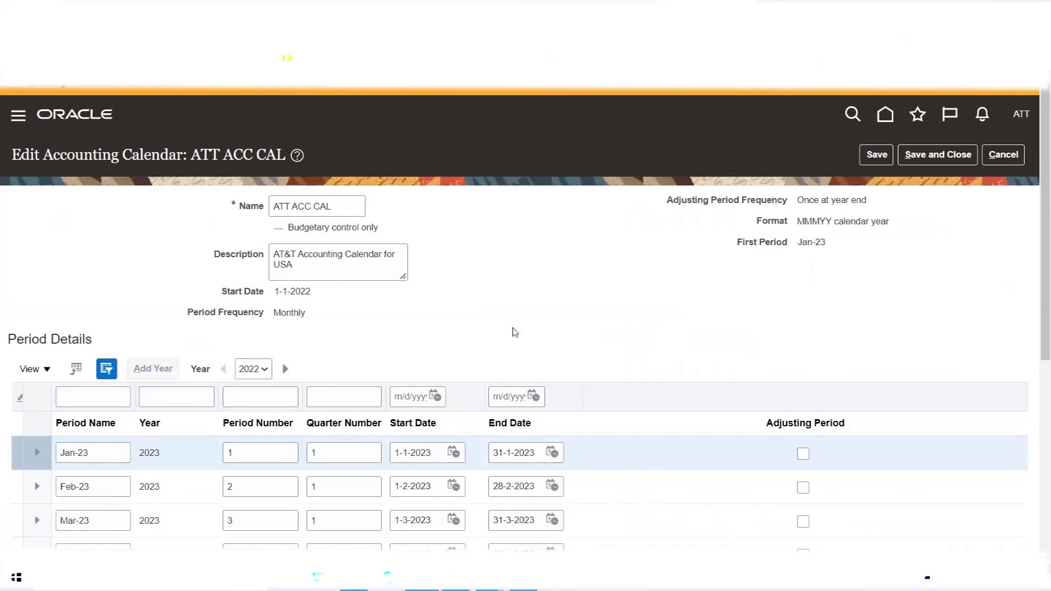
scroll(511, 330, "down", 4)
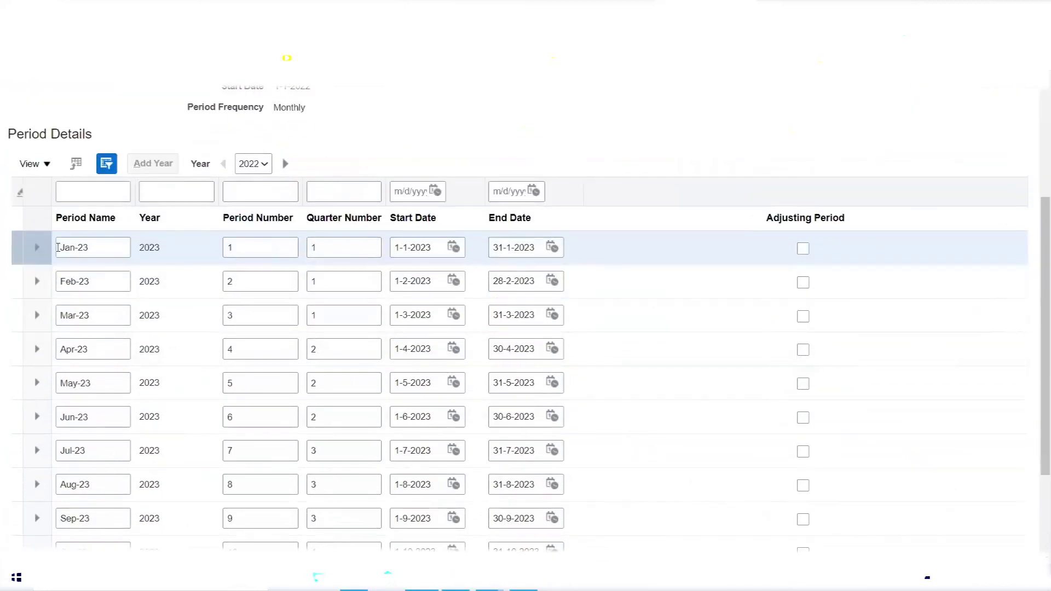
scroll(99, 249, "down", 1)
scroll(99, 248, "down", 2)
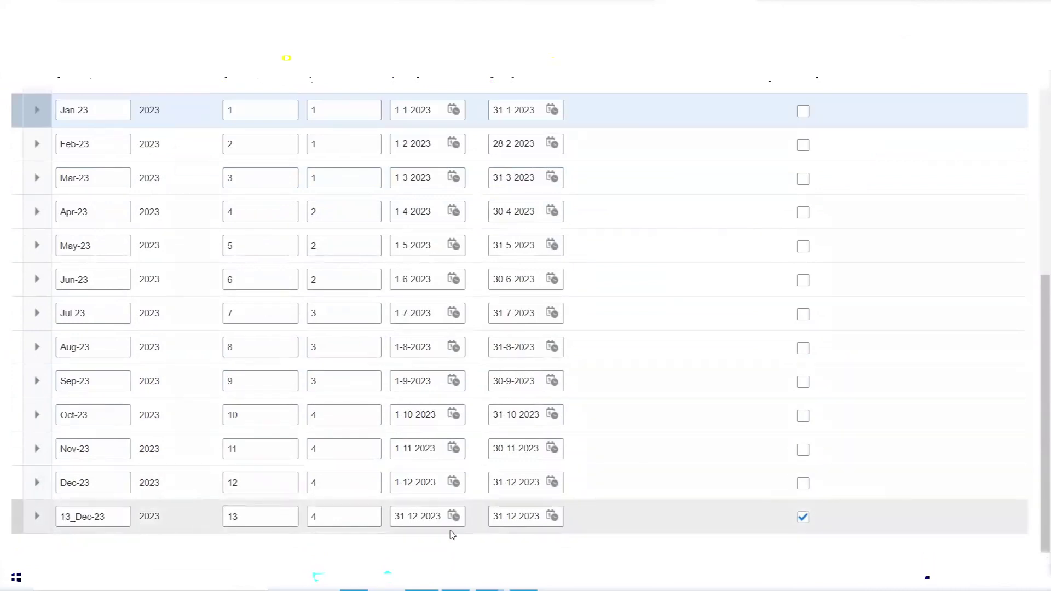
scroll(663, 317, "up", 5)
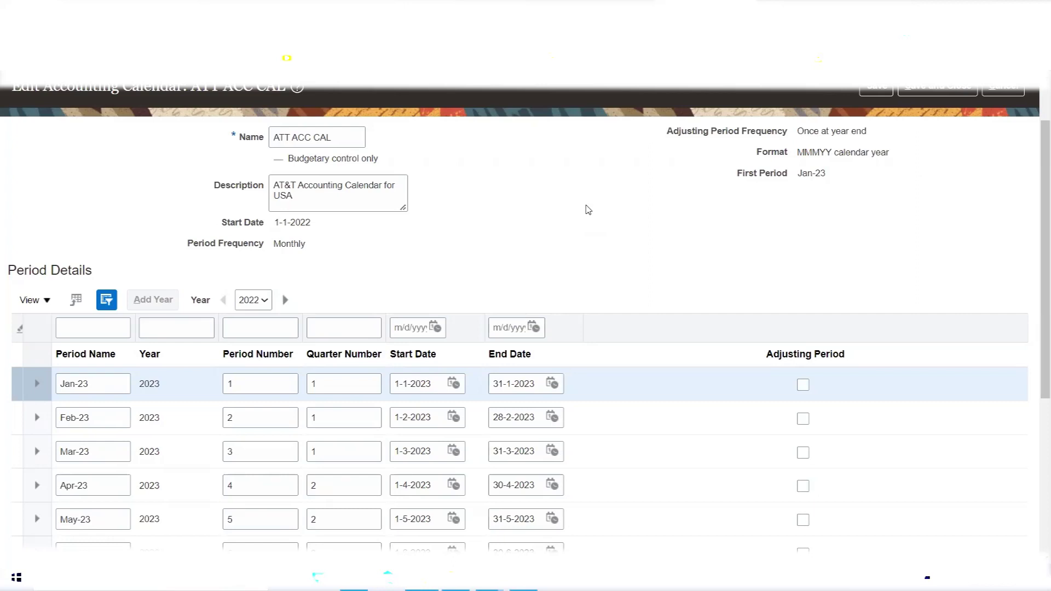
triple_click(341, 144)
triple_click(352, 201)
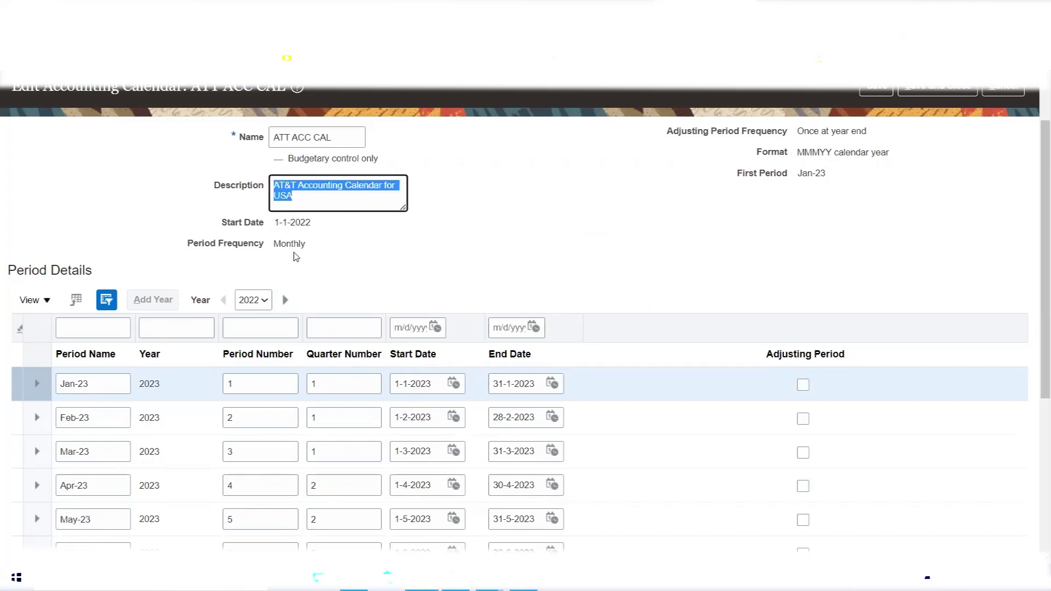
double_click(288, 243)
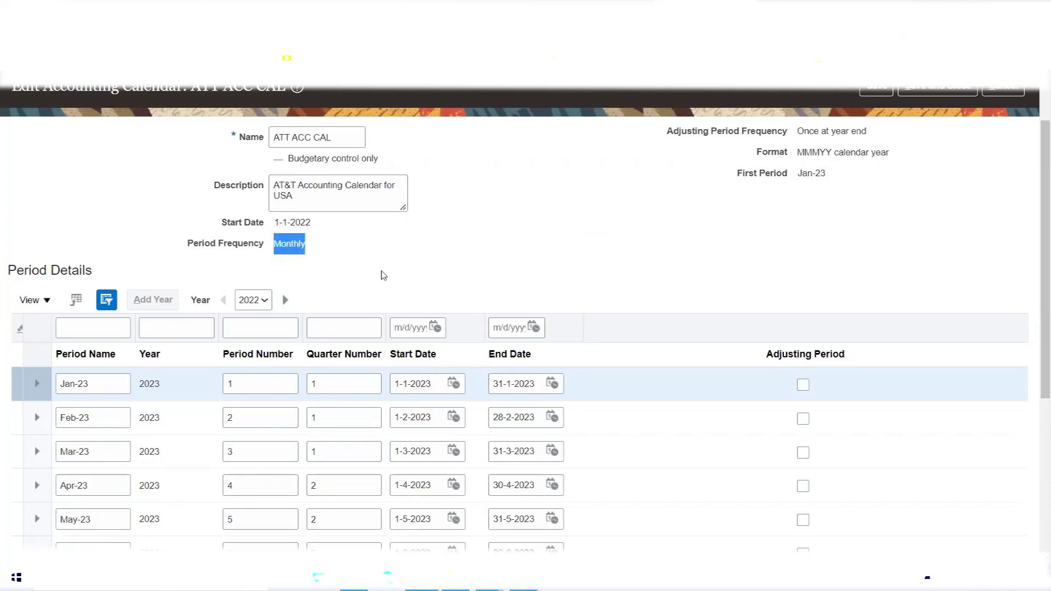
triple_click(829, 130)
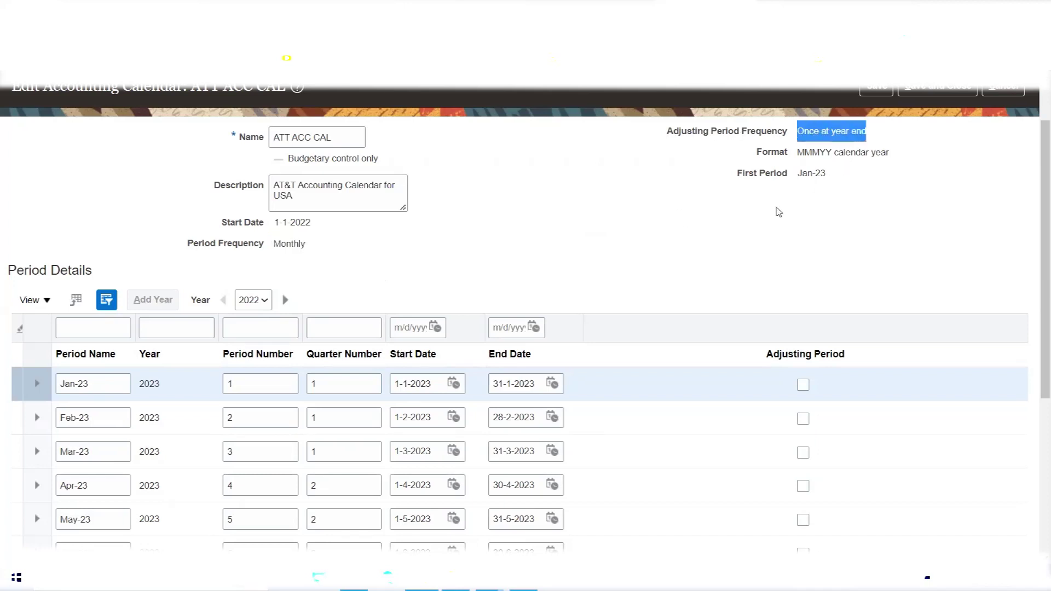
scroll(506, 266, "up", 2)
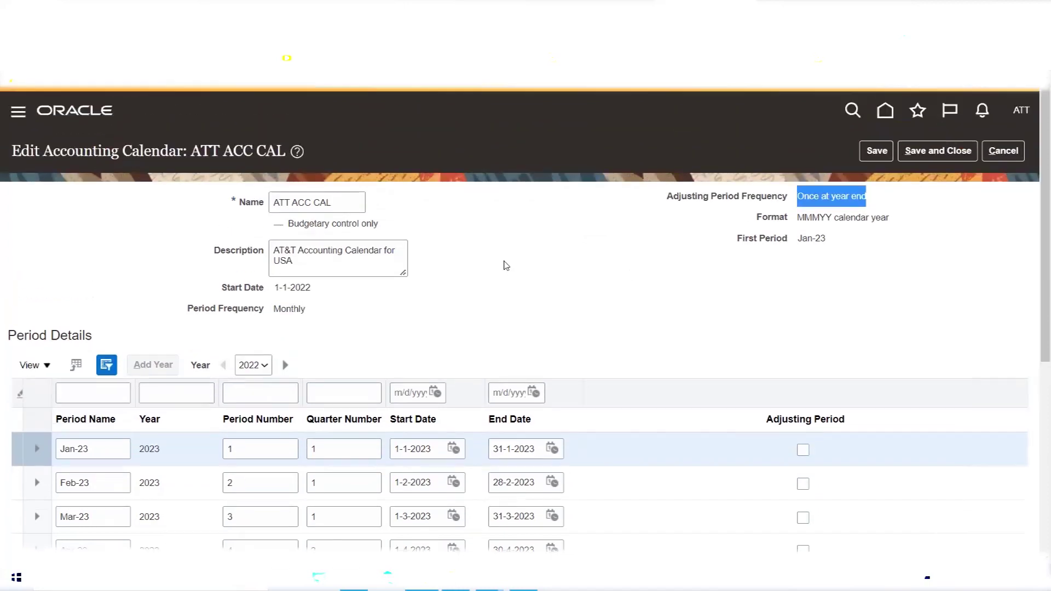
Save the calendar with its 2023 periods and check the start date 1-1-2022.
left_click(876, 155)
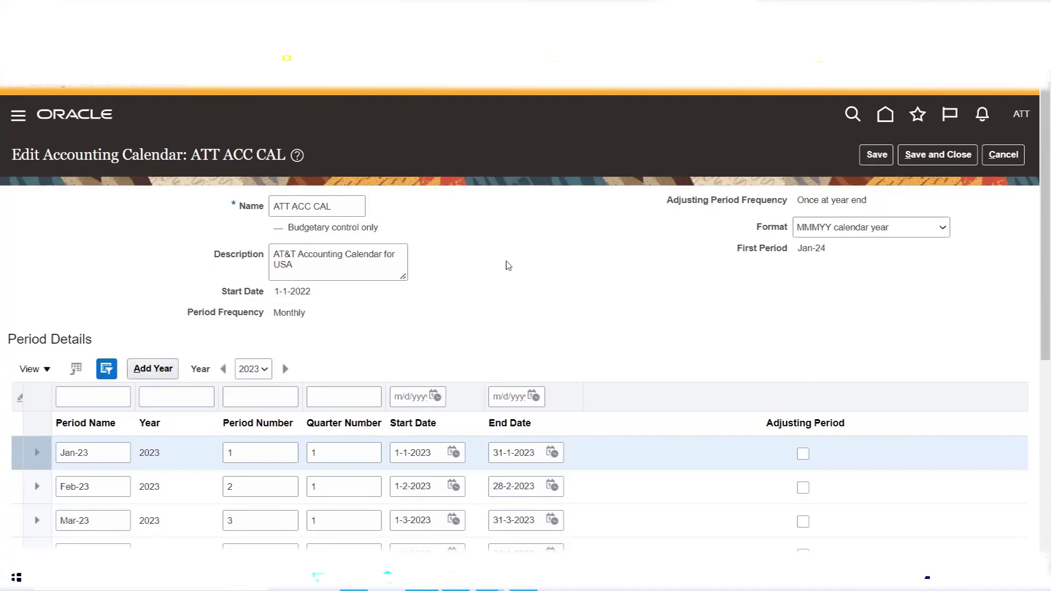
scroll(509, 241, "down", 1)
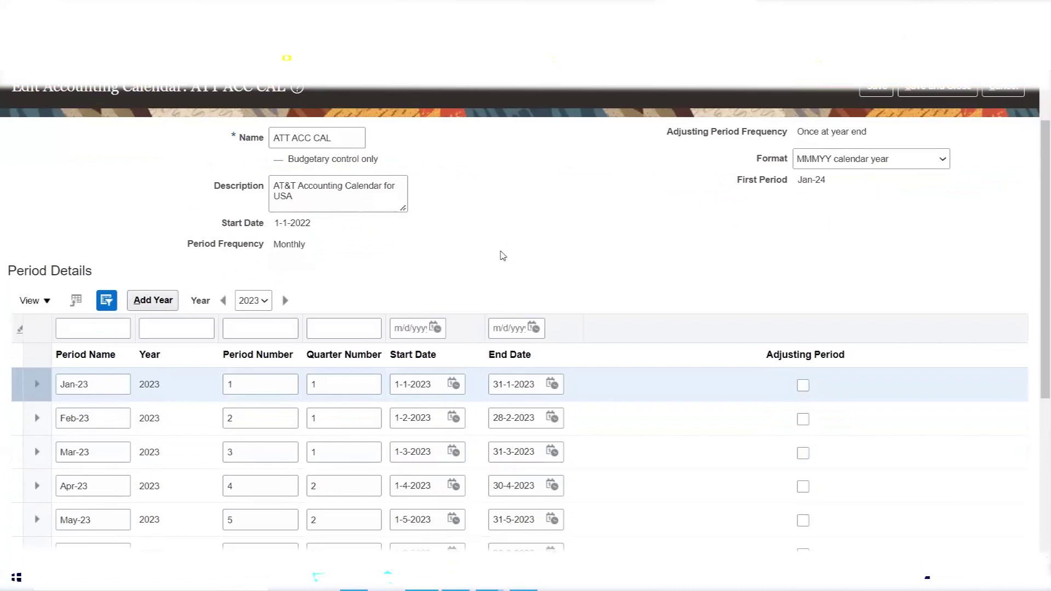
scroll(503, 255, "up", 1)
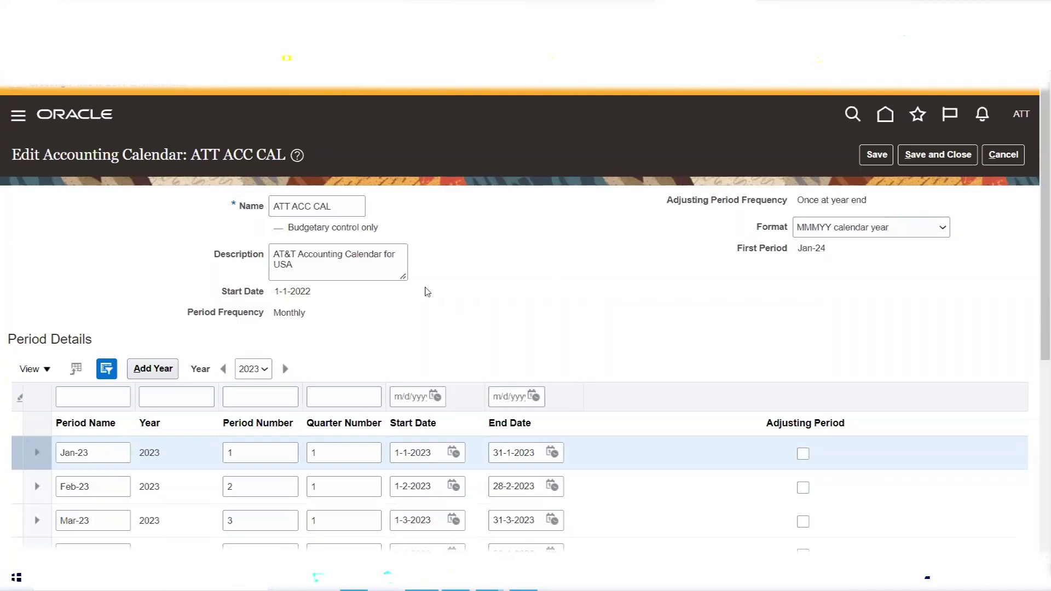
triple_click(284, 291)
left_click(446, 298)
Insert 'US' into the calendar name so it reads ATT US ACC CAL.
left_click(292, 206)
type("US")
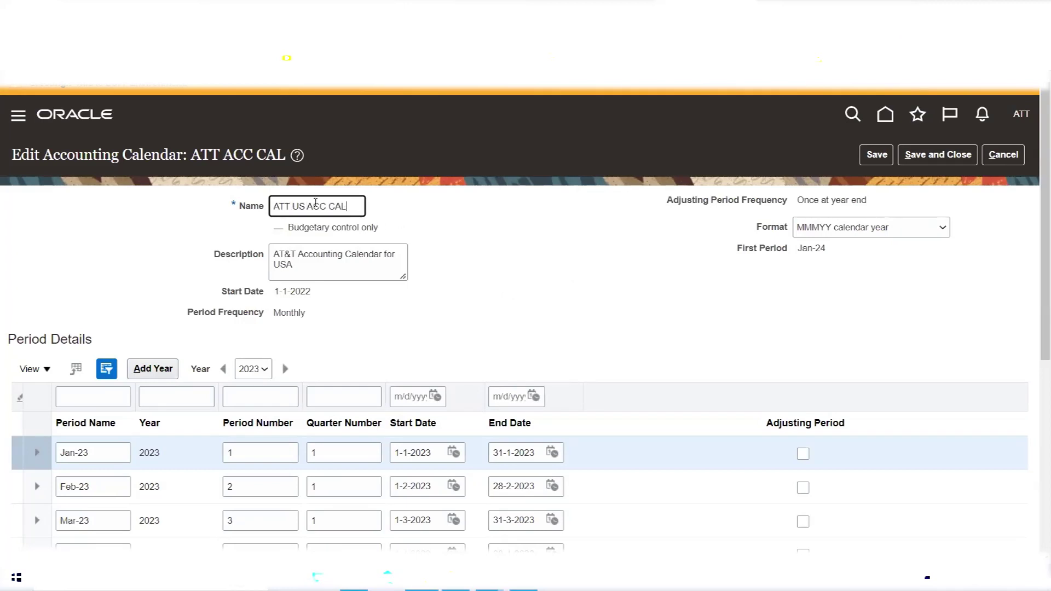
left_click_drag(345, 205, 186, 219)
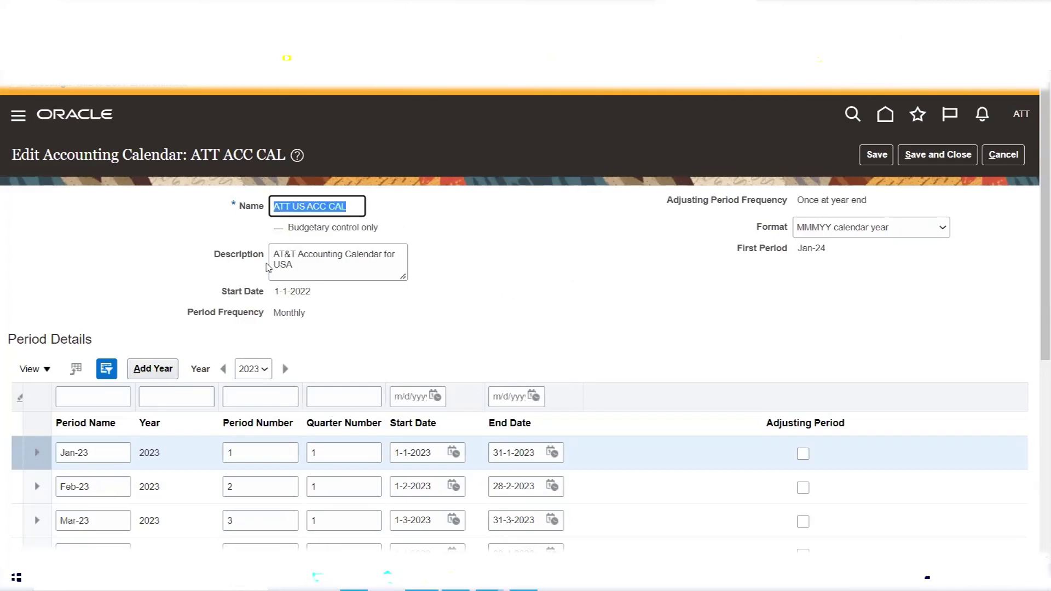
left_click(475, 258)
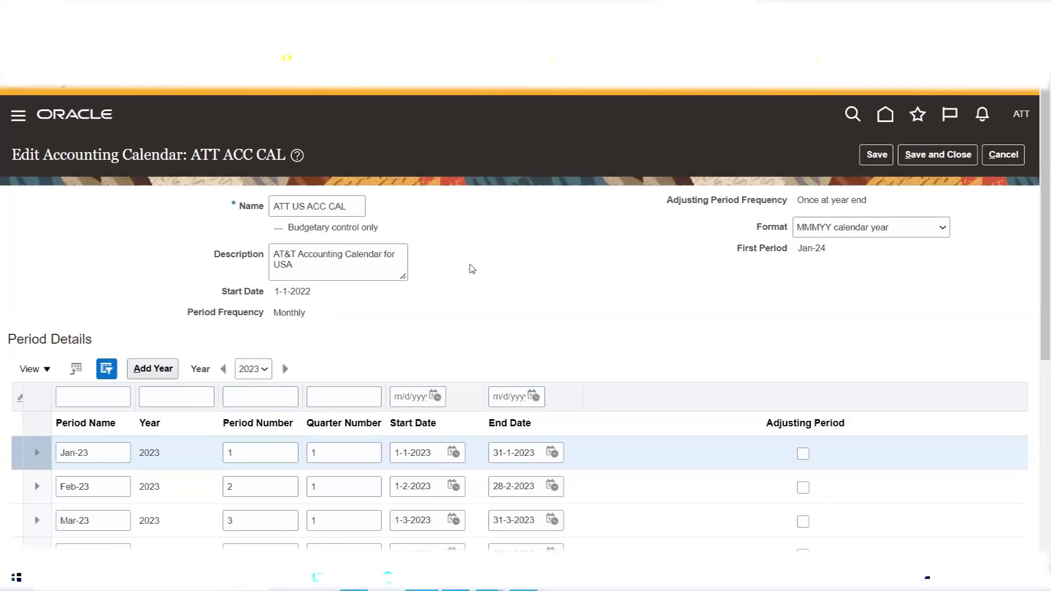
scroll(469, 265, "down", 3)
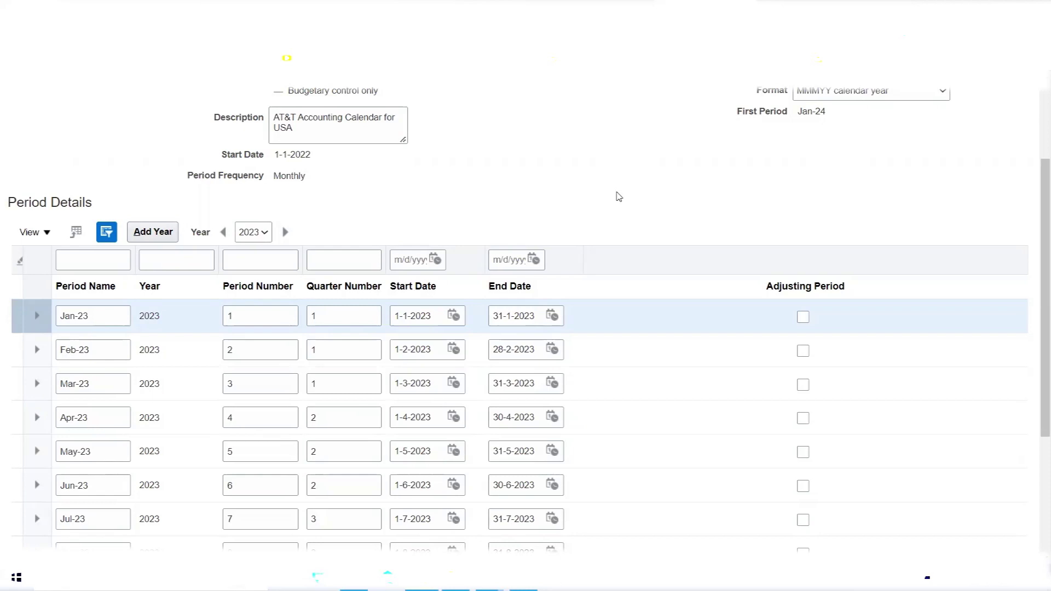
scroll(620, 196, "up", 3)
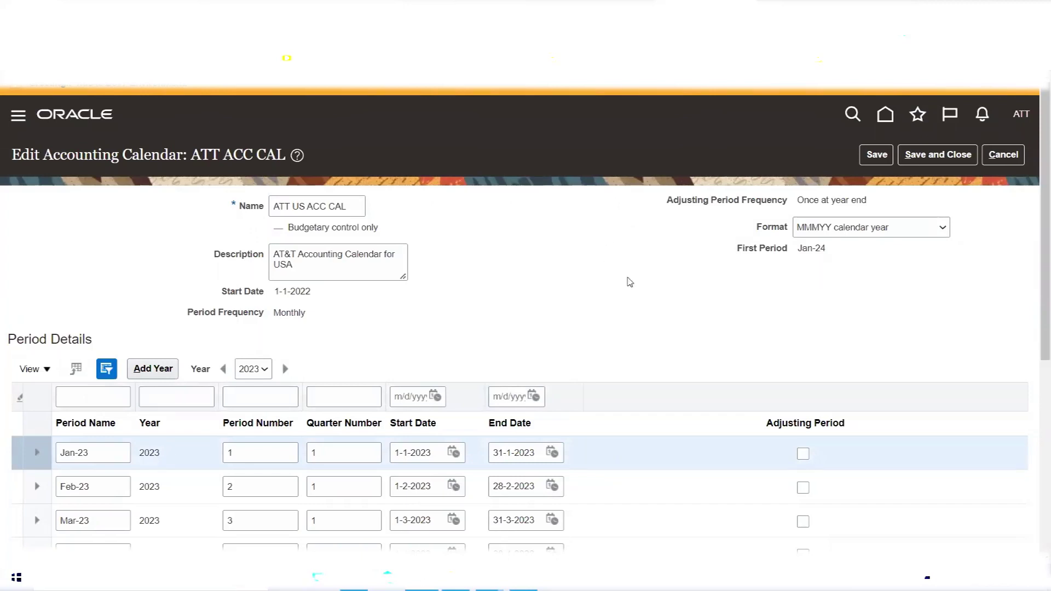
scroll(611, 252, "down", 2)
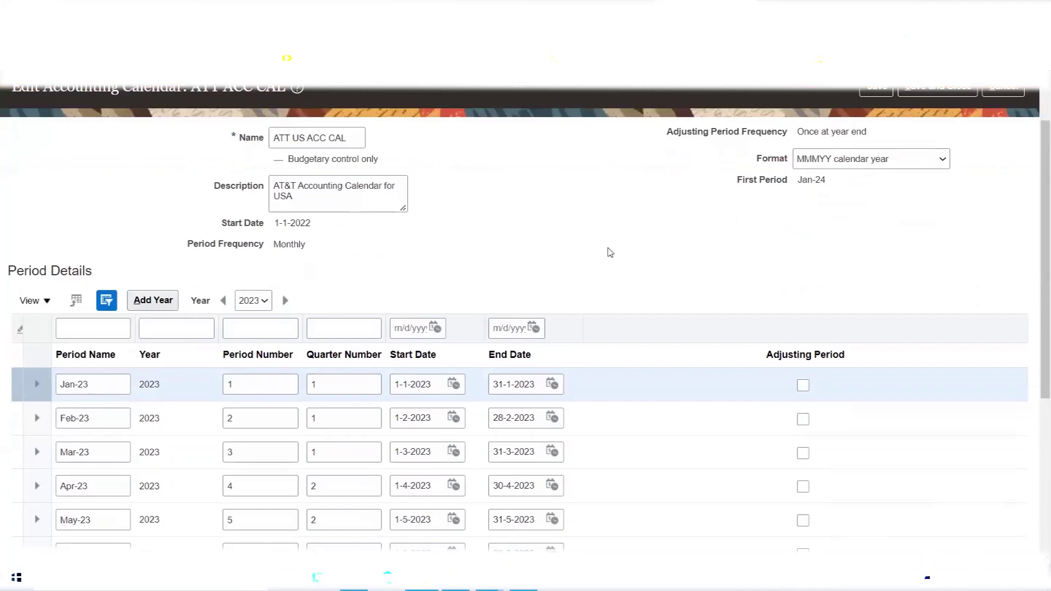
scroll(607, 249, "down", 4)
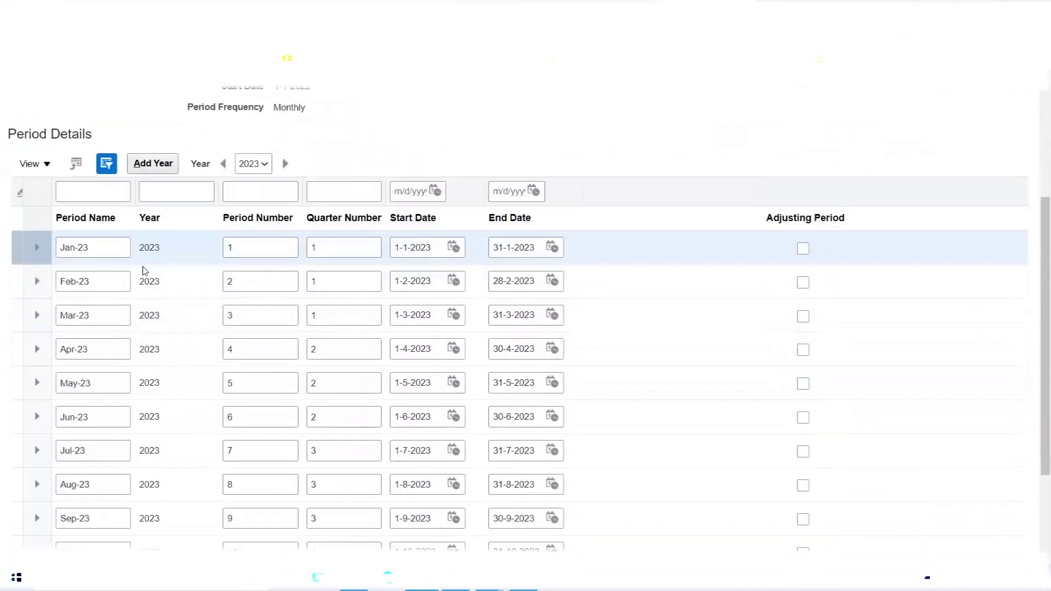
scroll(142, 270, "down", 4)
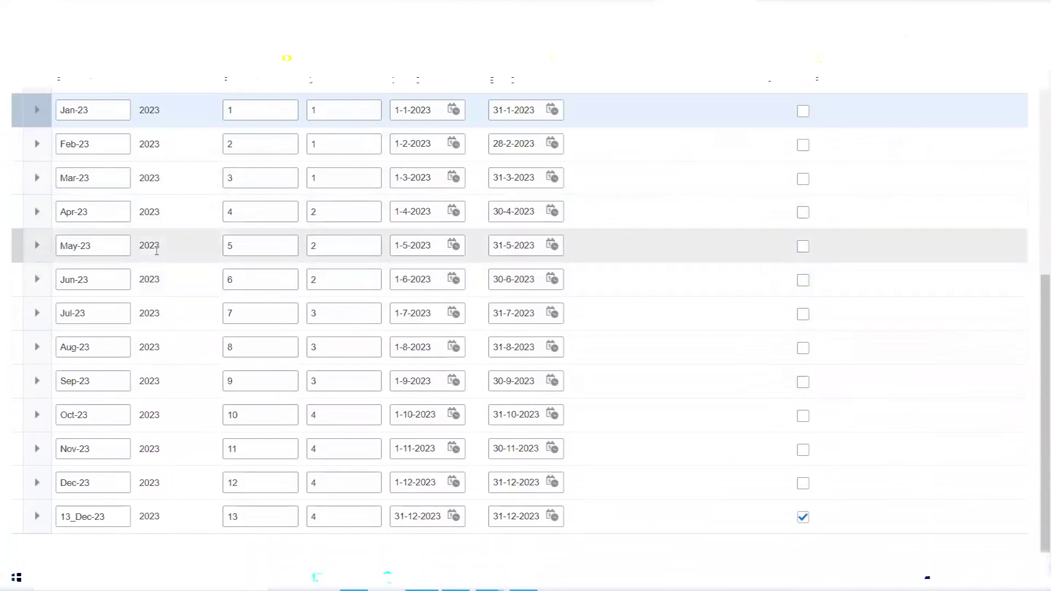
scroll(171, 246, "up", 2)
scroll(171, 246, "up", 3)
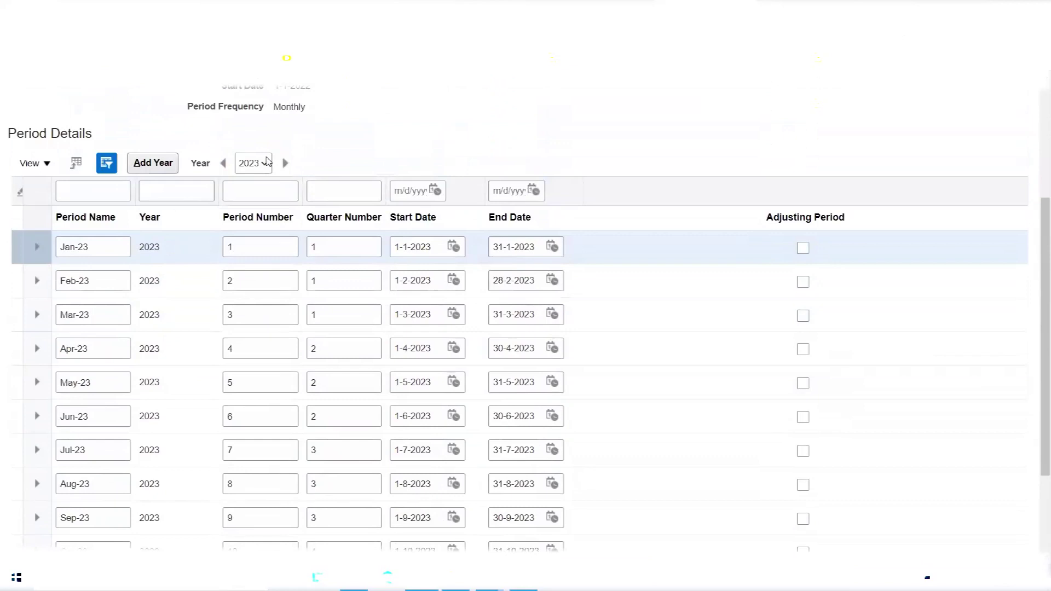
Filter Period Details by year 2022, then 2023, and finally All years.
left_click(265, 163)
left_click(257, 202)
left_click(260, 163)
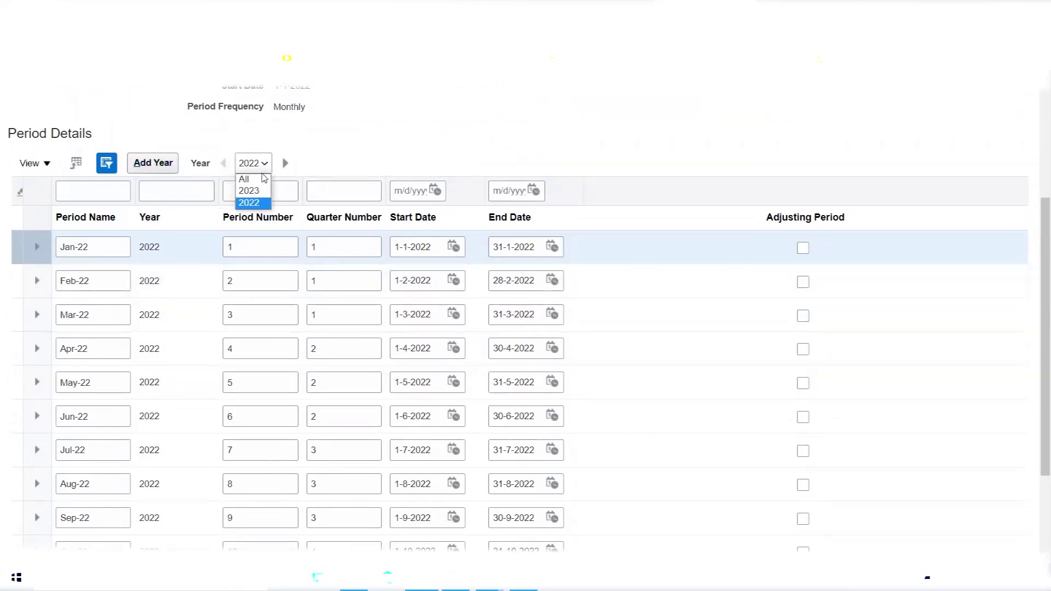
left_click(262, 191)
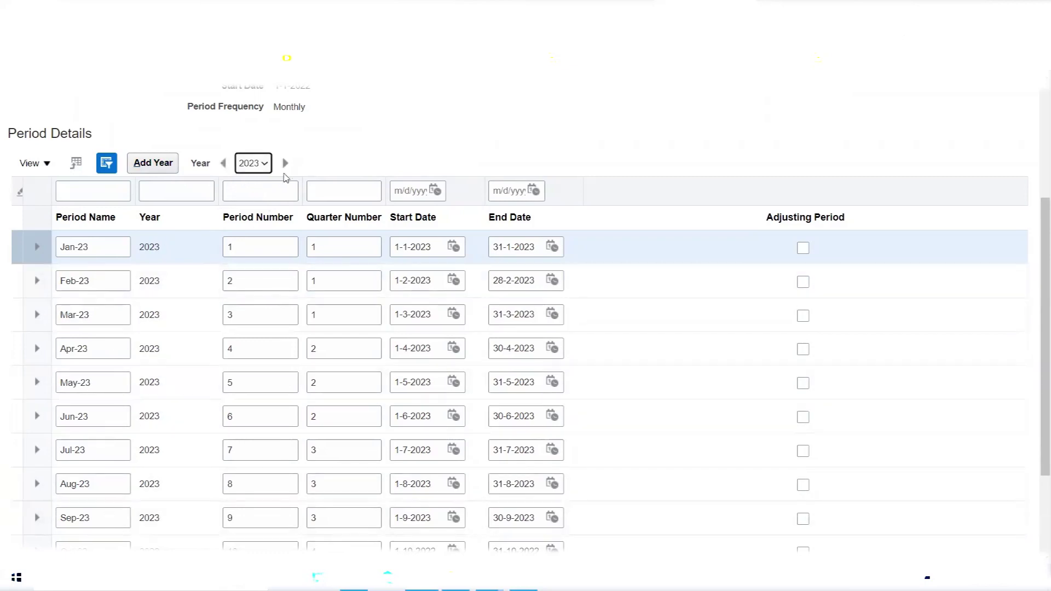
left_click(266, 164)
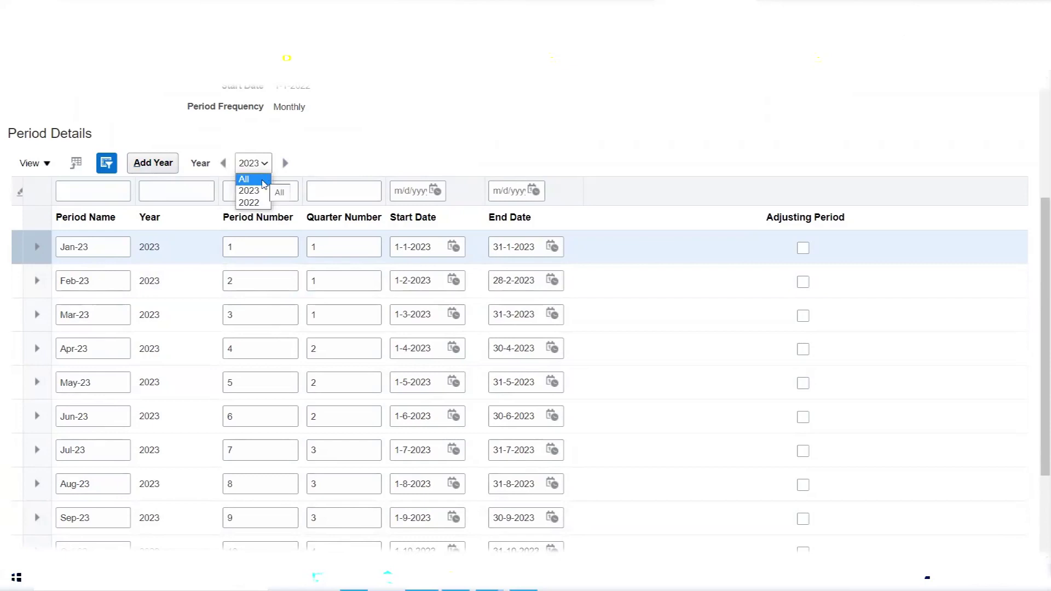
left_click(244, 179)
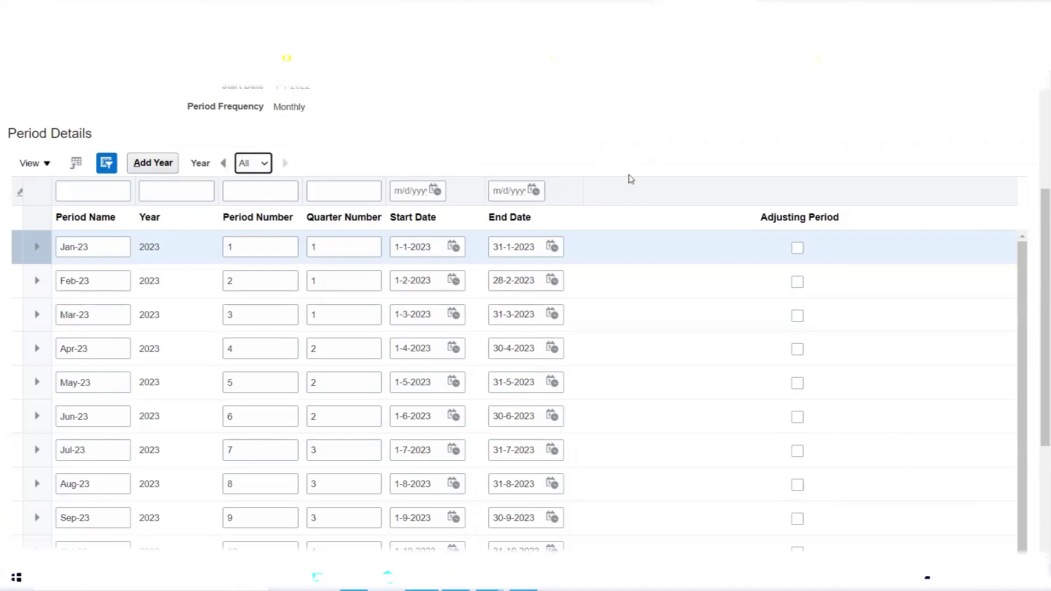
scroll(629, 173, "up", 4)
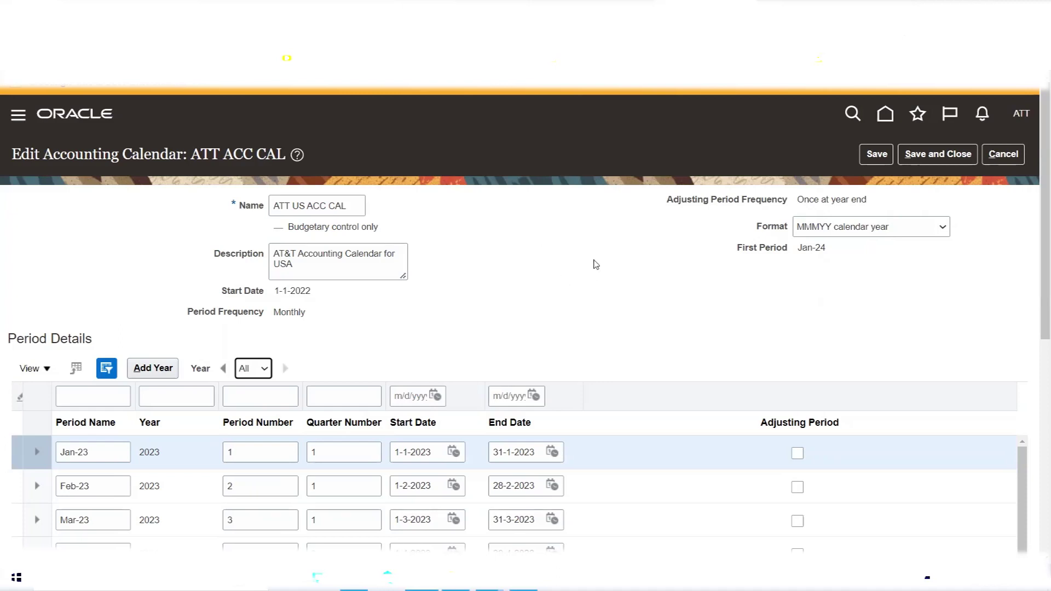
Save the ATT US ACC CAL calendar and start creating a new accounting calendar.
scroll(556, 252, "down", 4)
scroll(556, 252, "up", 4)
left_click(949, 162)
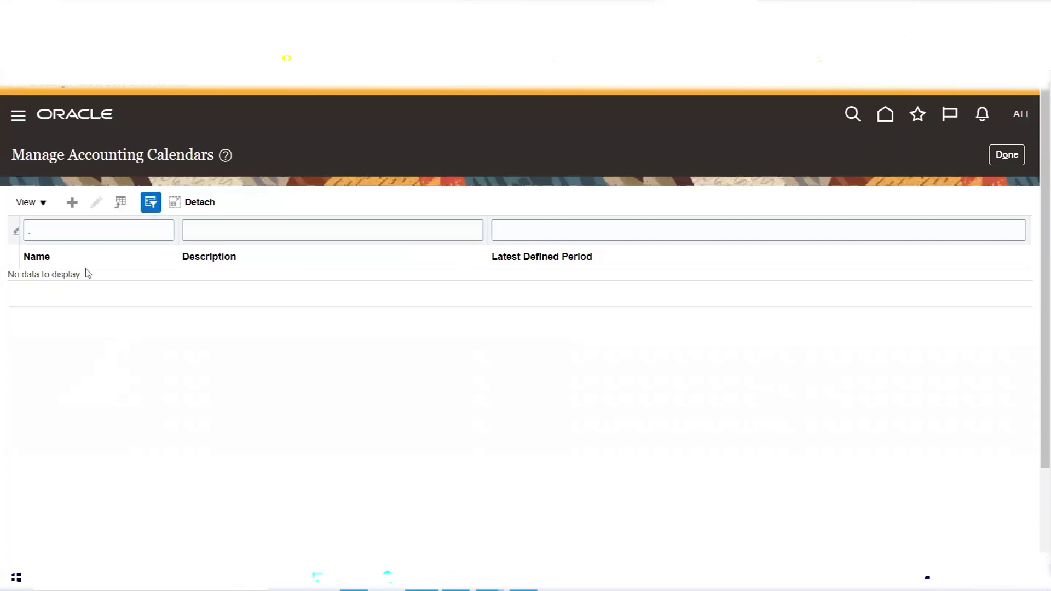
left_click(71, 204)
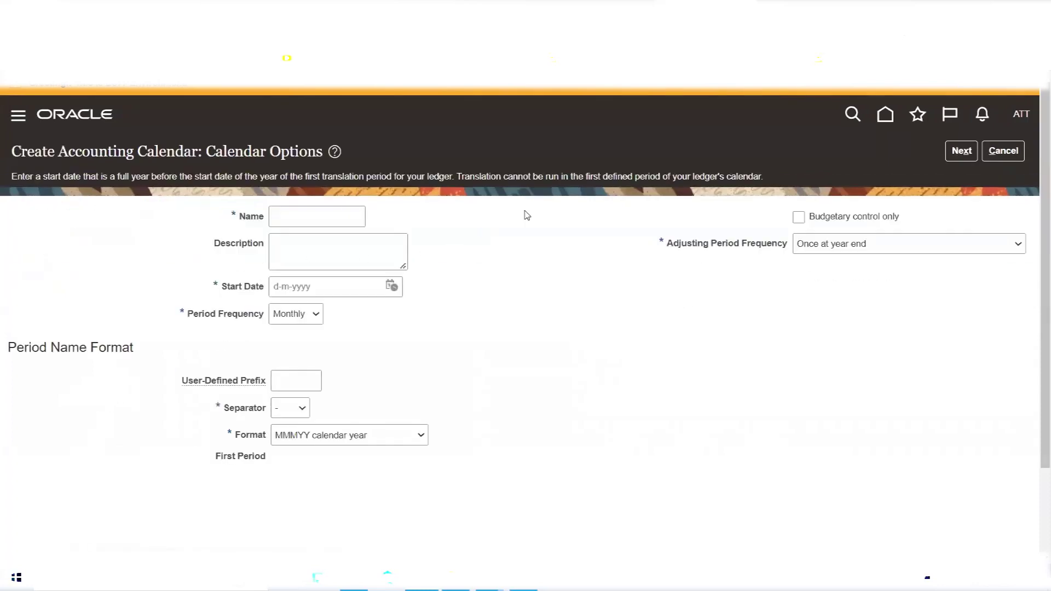
Enter XYZ ACC IN as the new calendar's name.
left_click(330, 216)
type("XYZ A")
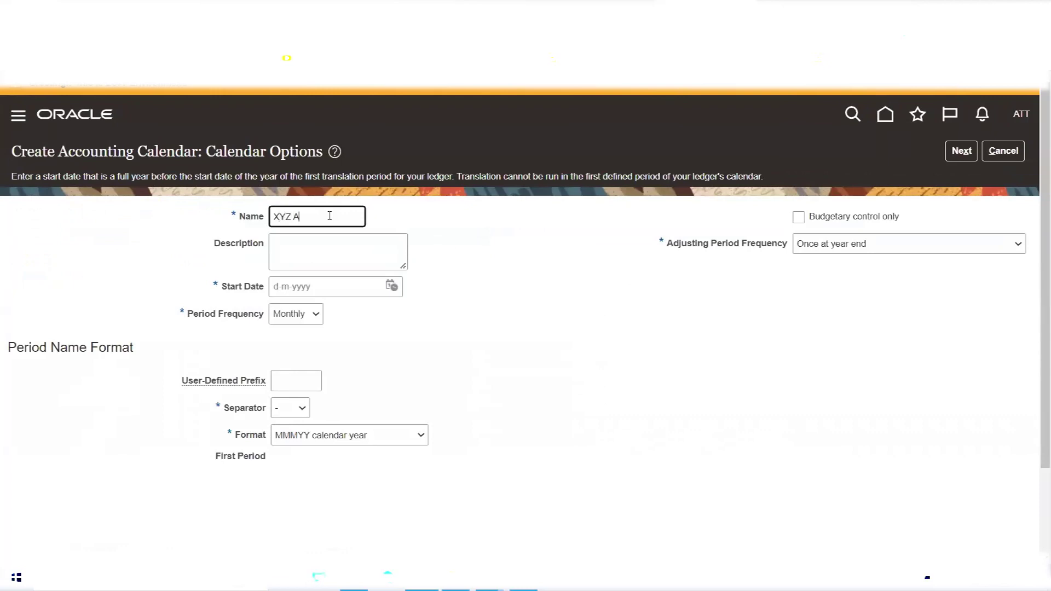
type("CC IN")
left_click(379, 239)
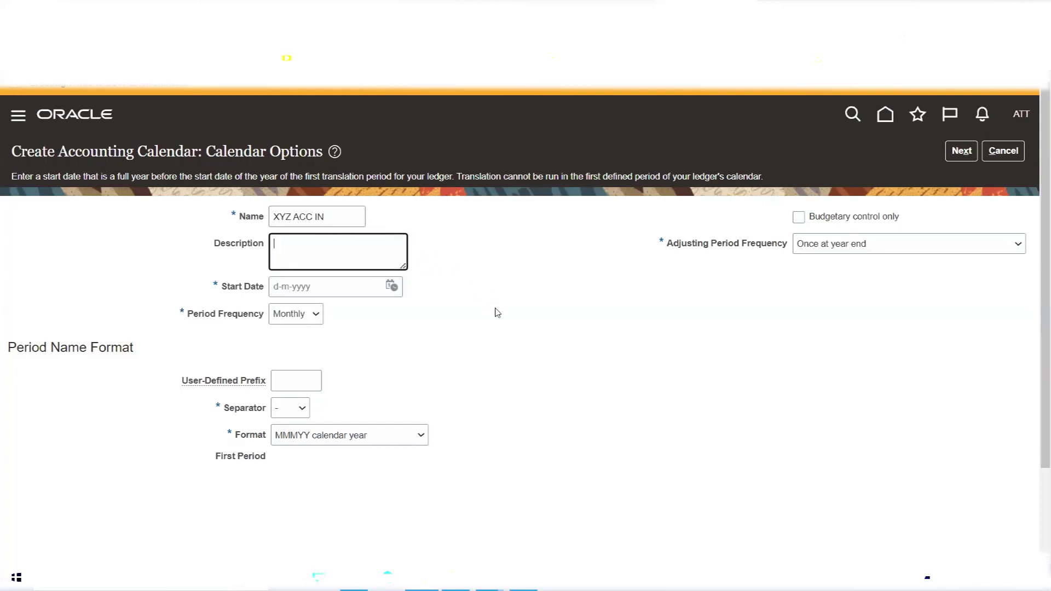
Set the start date to 1 April 2022 and continue to the period details.
left_click(392, 286)
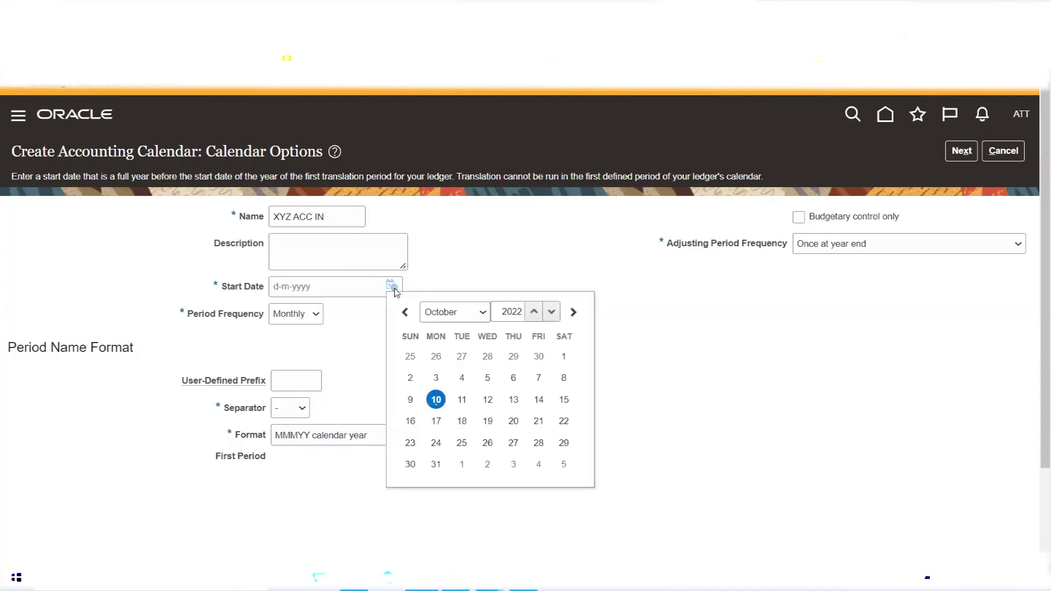
left_click(481, 313)
left_click(435, 363)
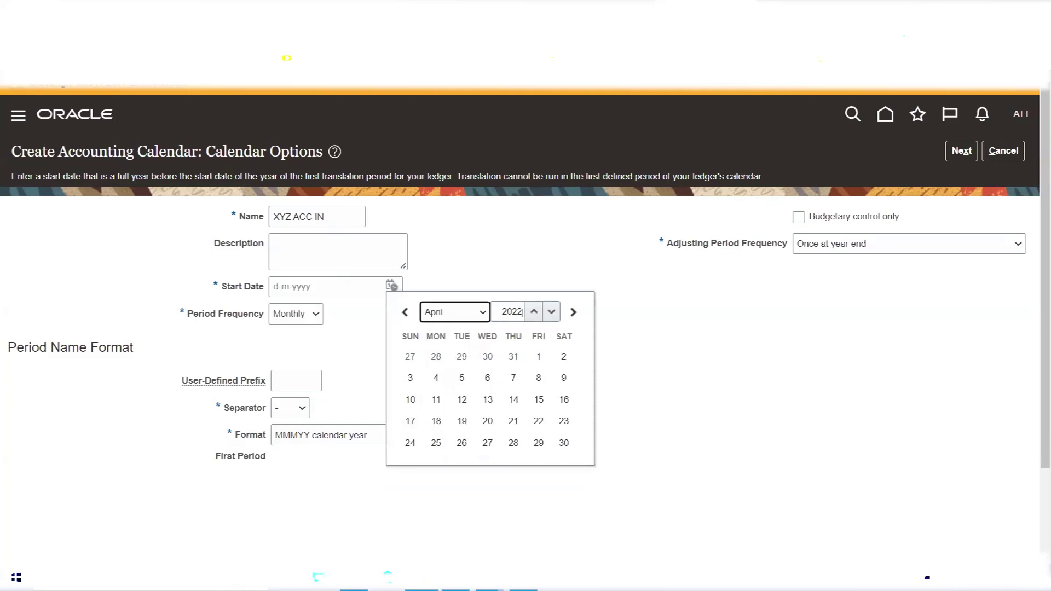
left_click(539, 356)
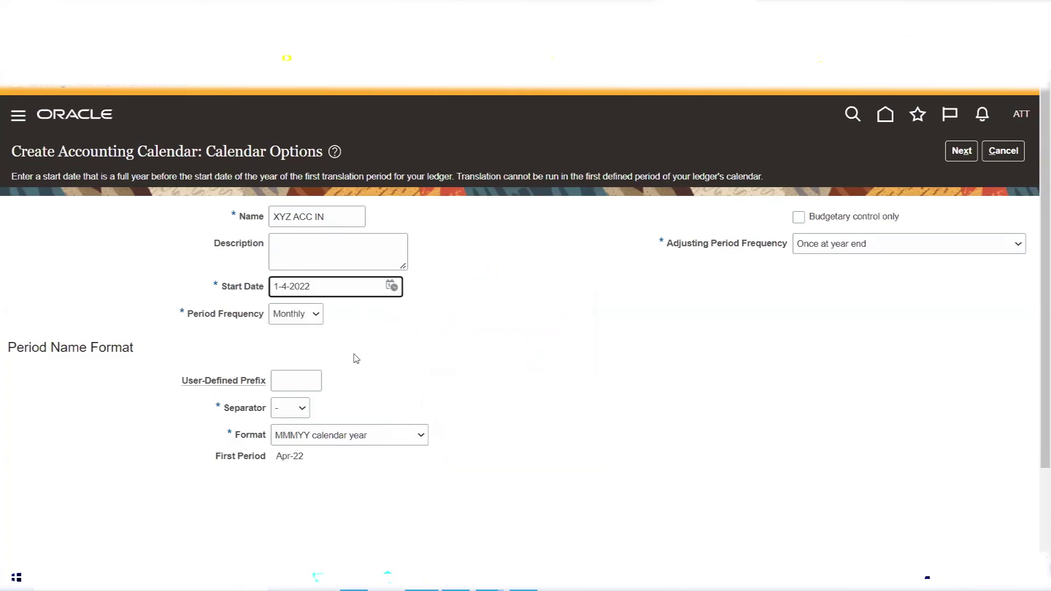
left_click_drag(275, 456, 305, 458)
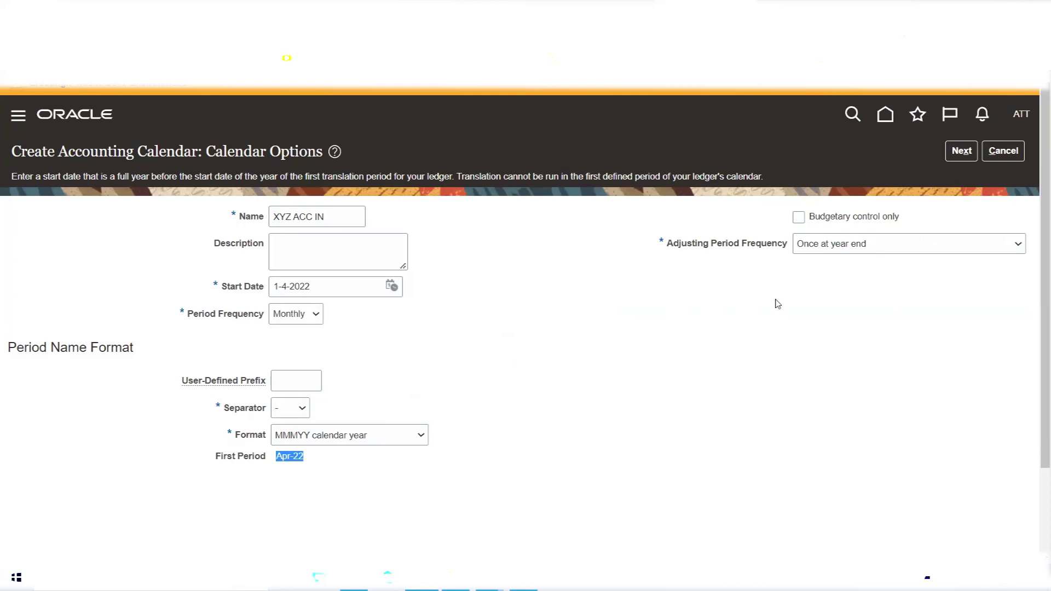
left_click(961, 151)
Scroll through the Period Details to review Apr-22 through the 13_Mar-23 adjusting period.
scroll(557, 309, "down", 4)
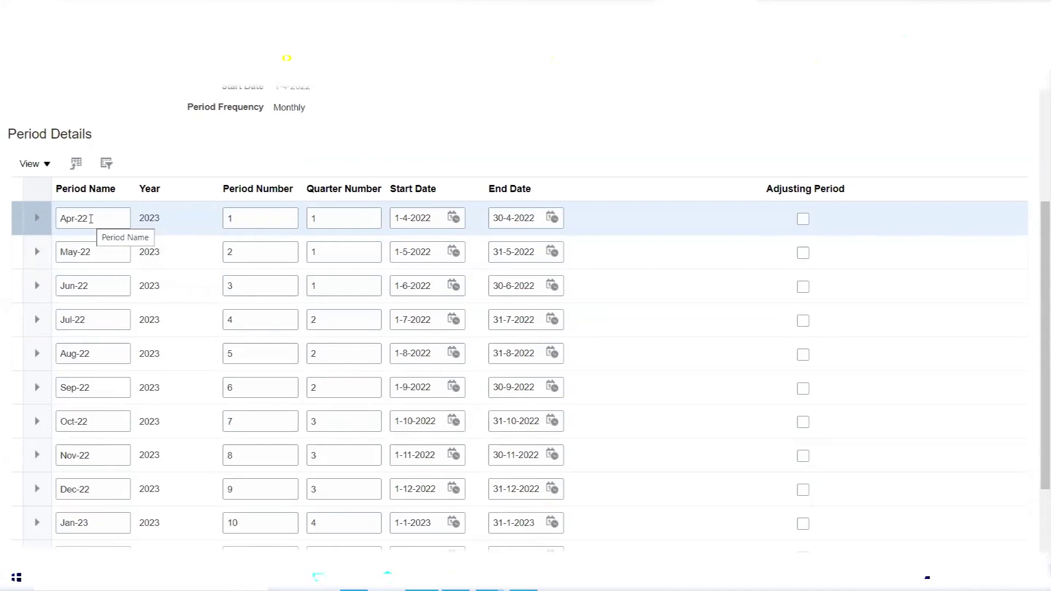
scroll(91, 219, "down", 2)
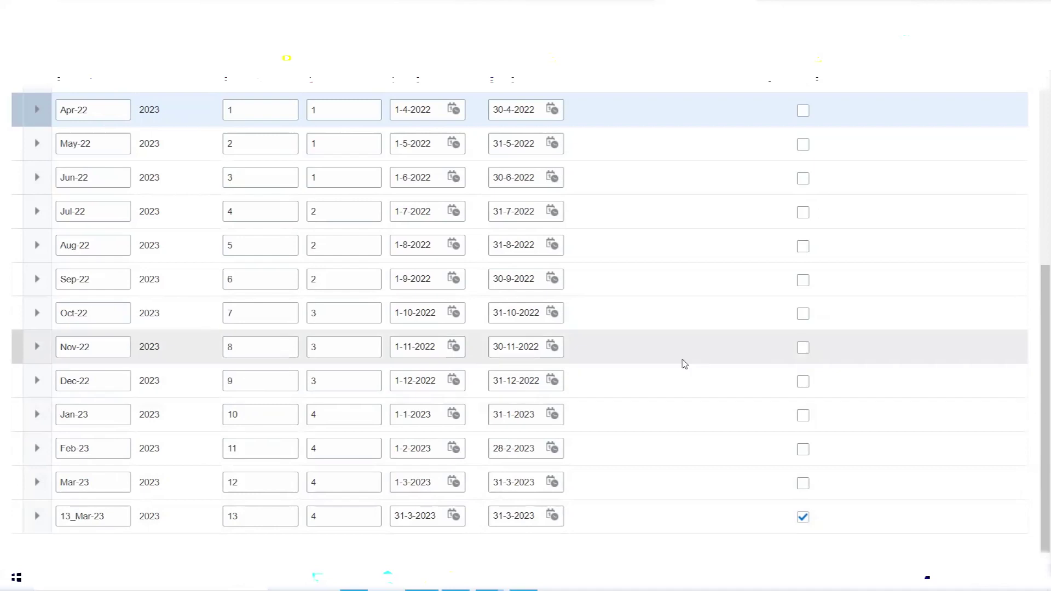
scroll(684, 364, "up", 5)
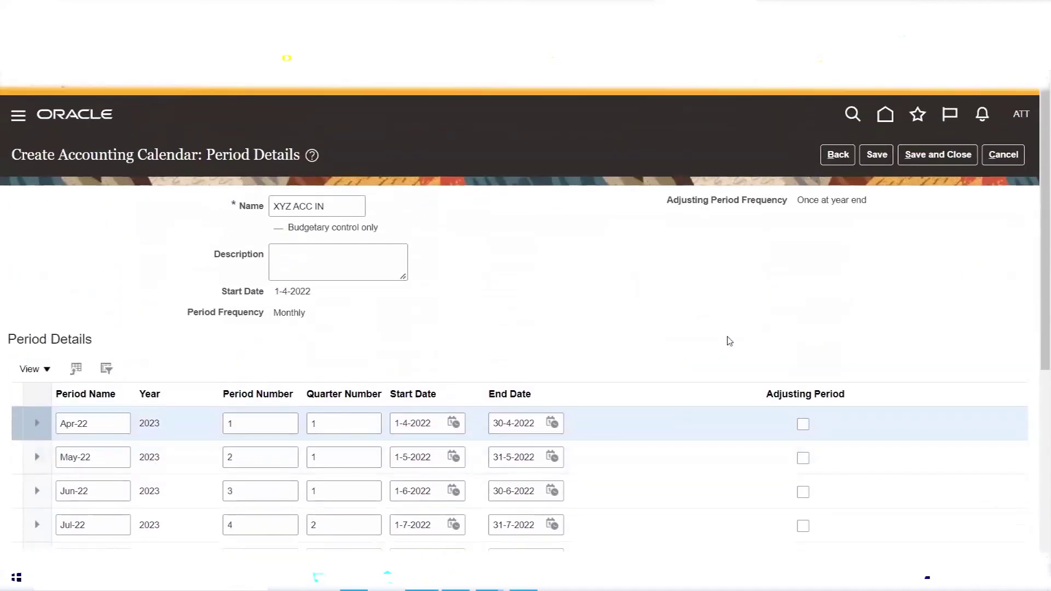
Save XYZ ACC IN and review its period table in Edit Accounting Calendar.
left_click(877, 156)
scroll(560, 240, "down", 2)
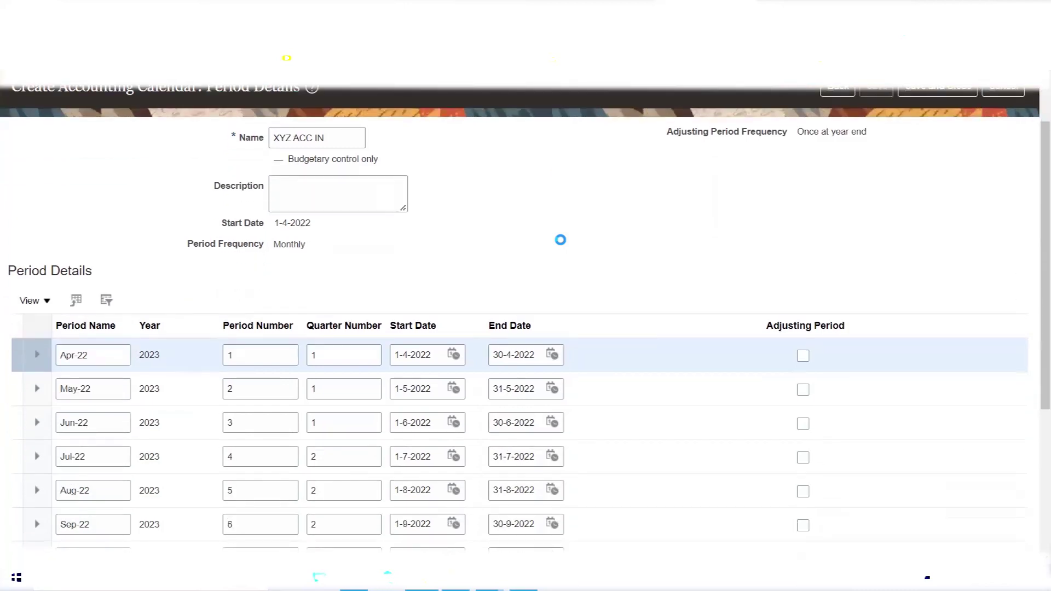
scroll(560, 240, "down", 2)
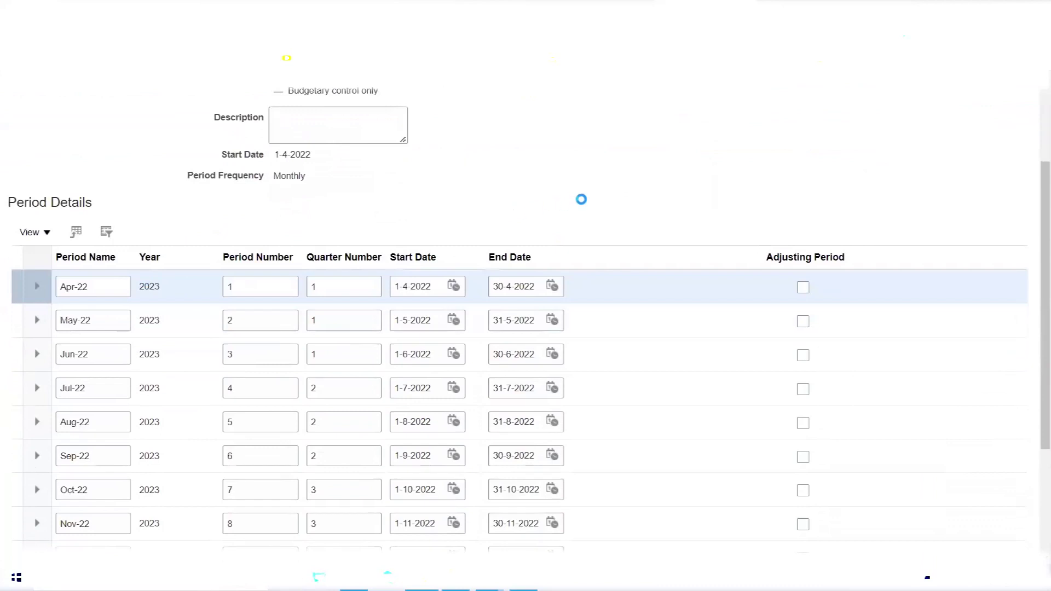
scroll(580, 198, "down", 5)
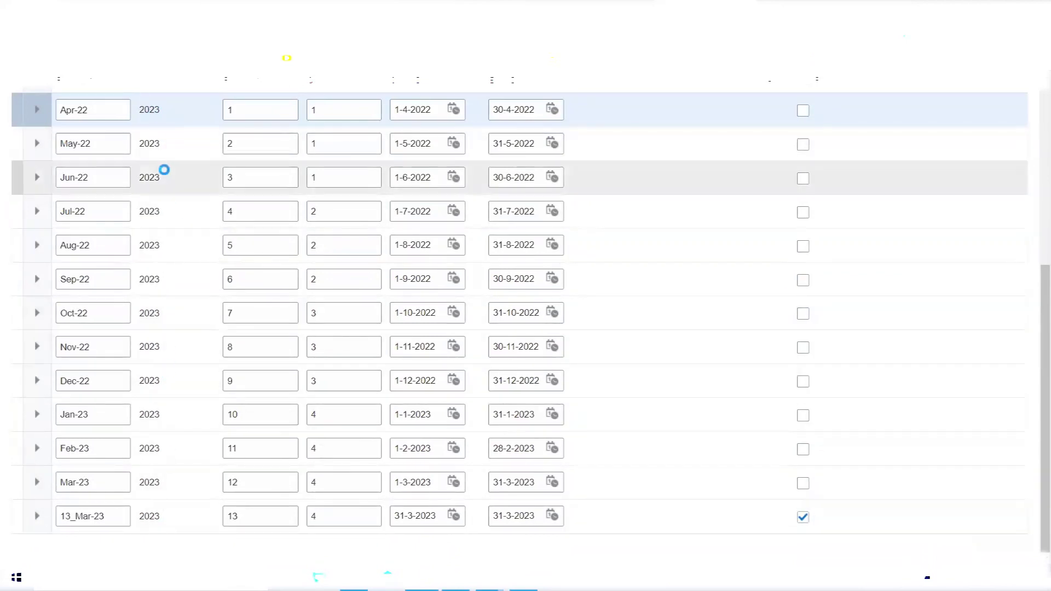
scroll(88, 110, "up", 6)
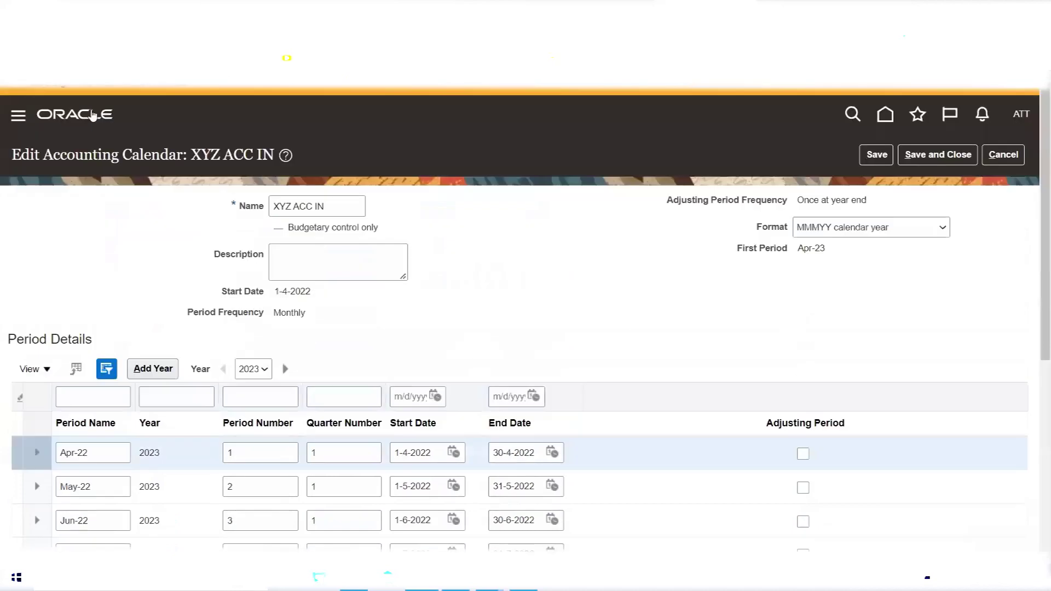
scroll(164, 268, "down", 5)
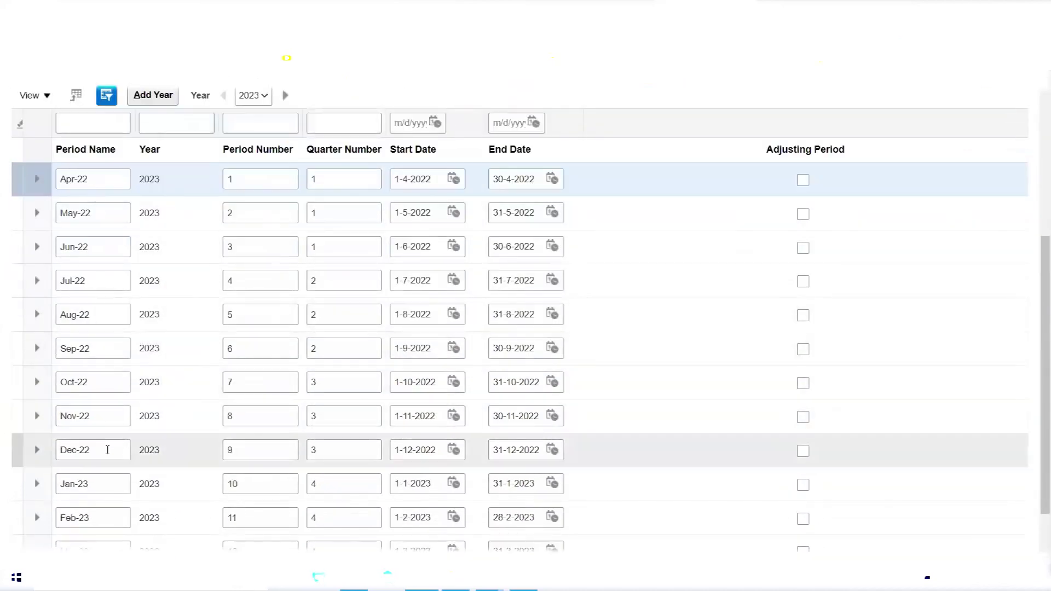
scroll(109, 452, "down", 2)
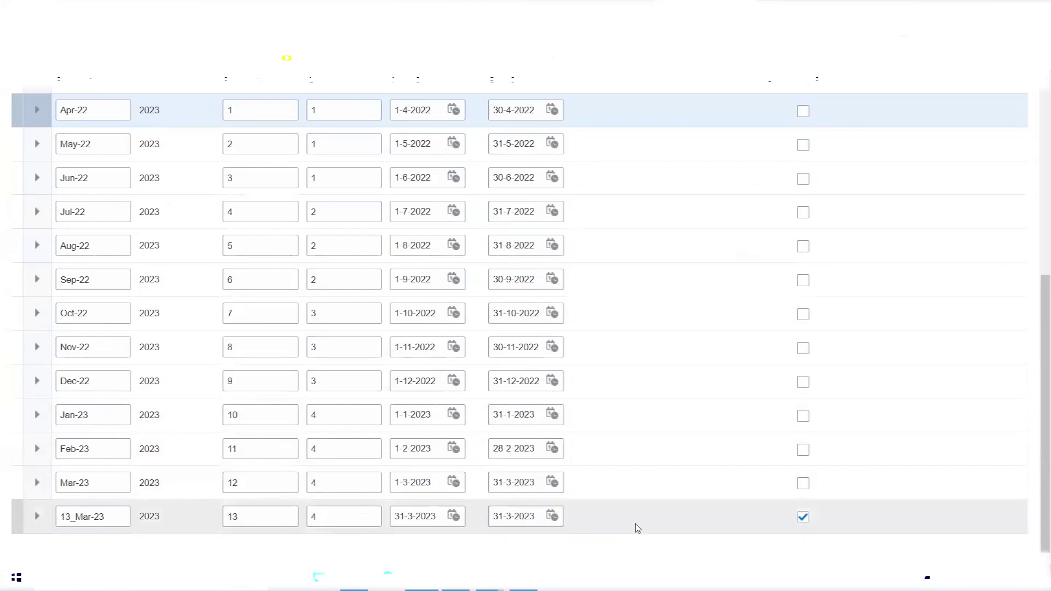
scroll(638, 526, "up", 6)
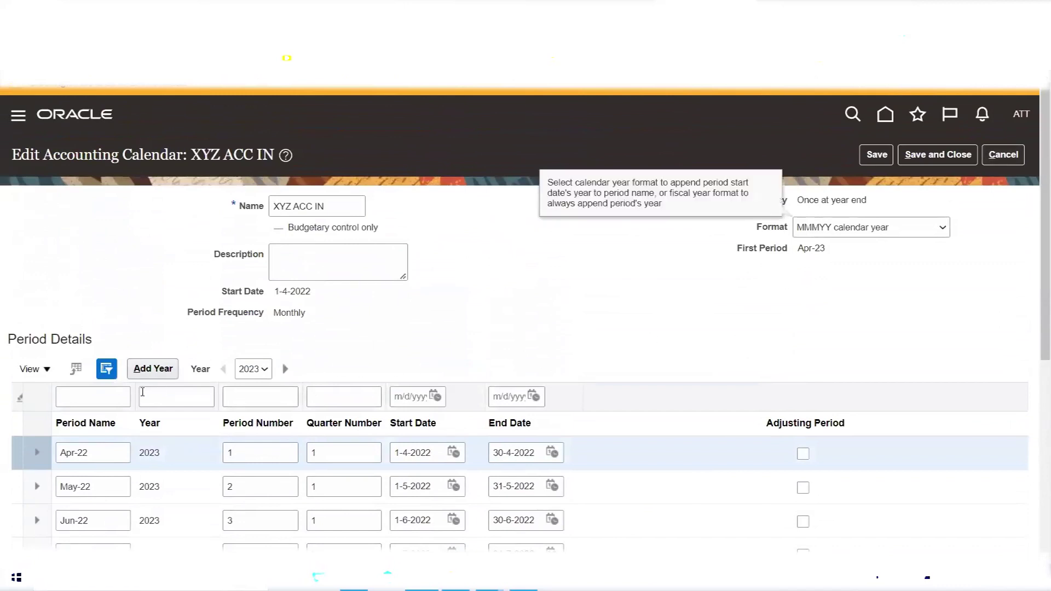
Add the next year of periods, Apr-23 through 13_Mar-24.
left_click(142, 370)
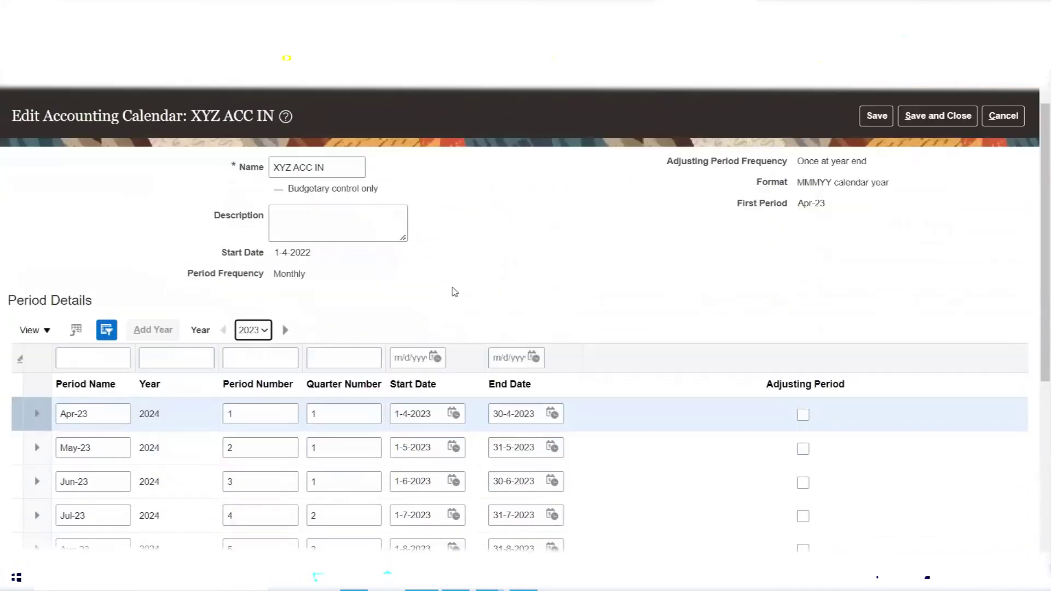
scroll(455, 292, "down", 3)
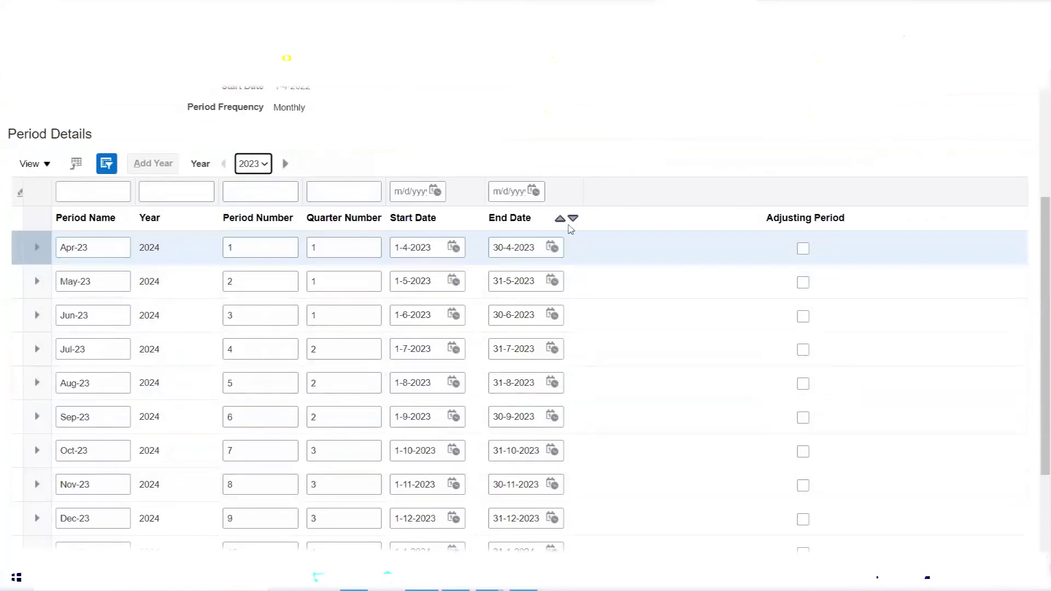
scroll(581, 235, "up", 4)
scroll(587, 239, "down", 6)
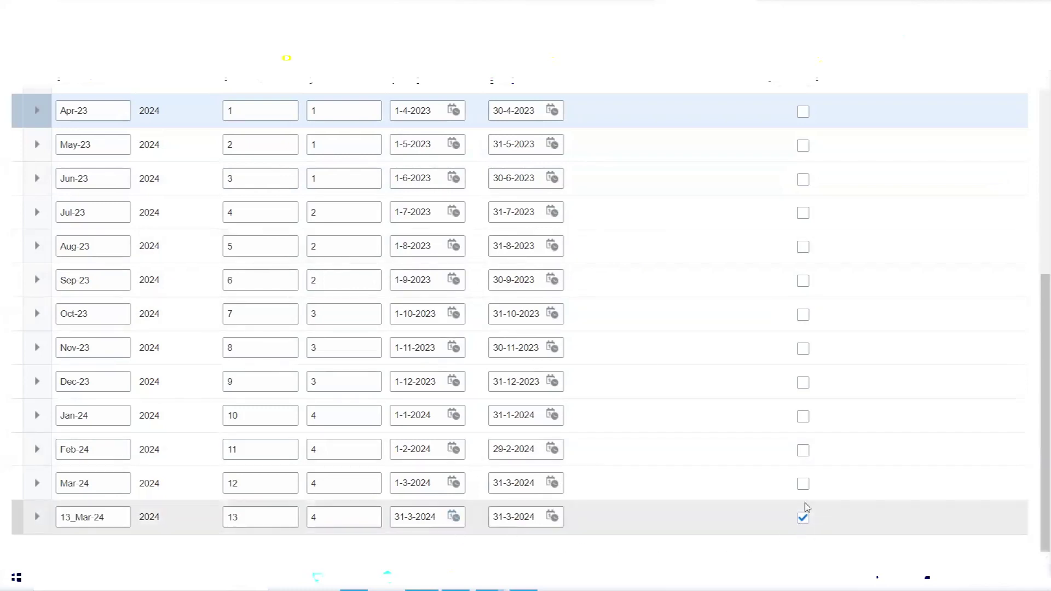
Change the 13_Mar-24 adjusting period start to 20-3-2024, then cancel the edits.
left_click(454, 518)
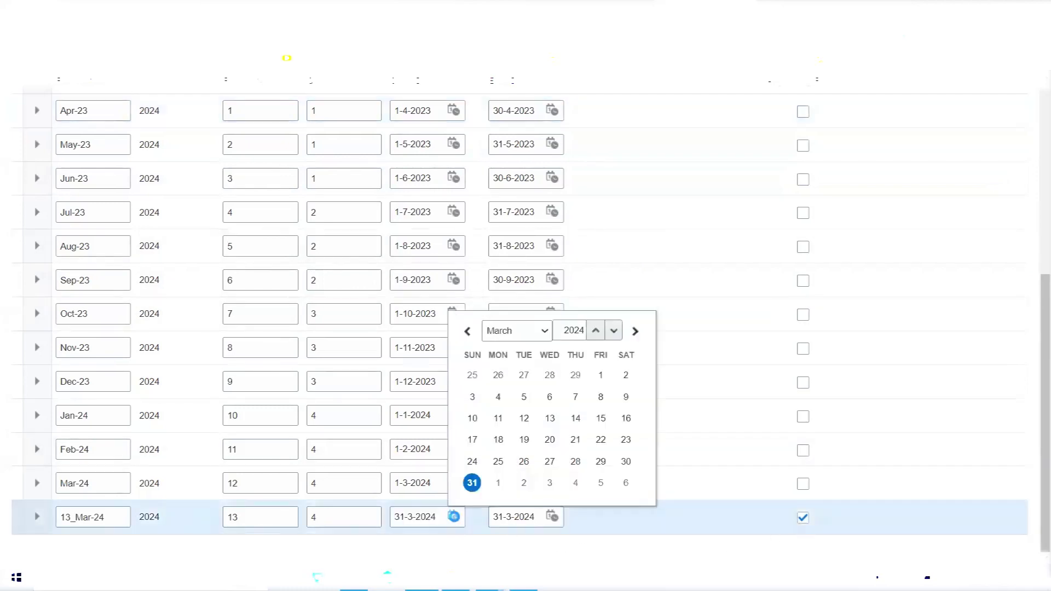
left_click(550, 439)
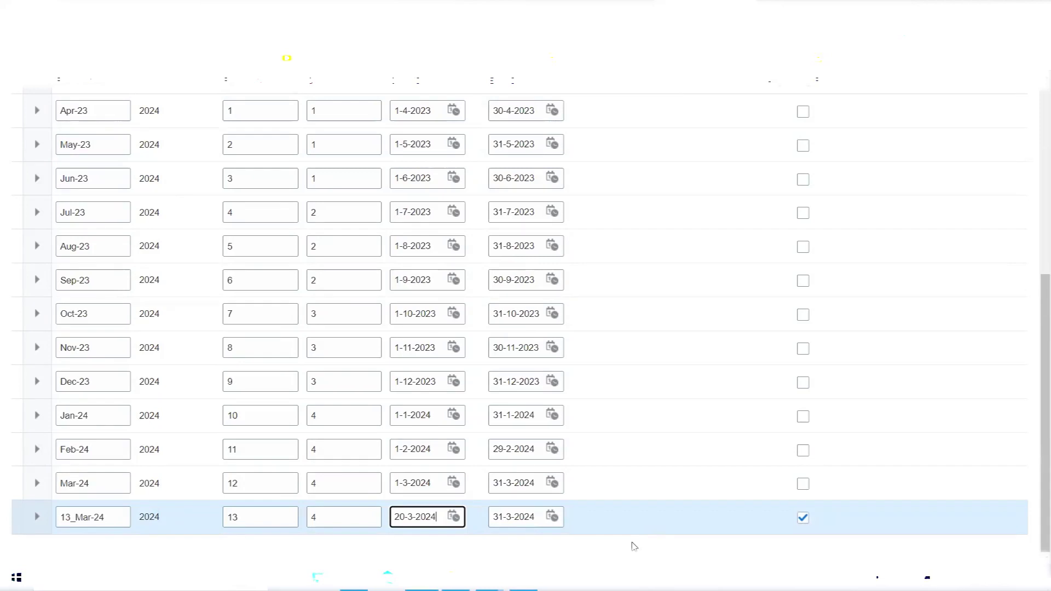
scroll(639, 530, "up", 6)
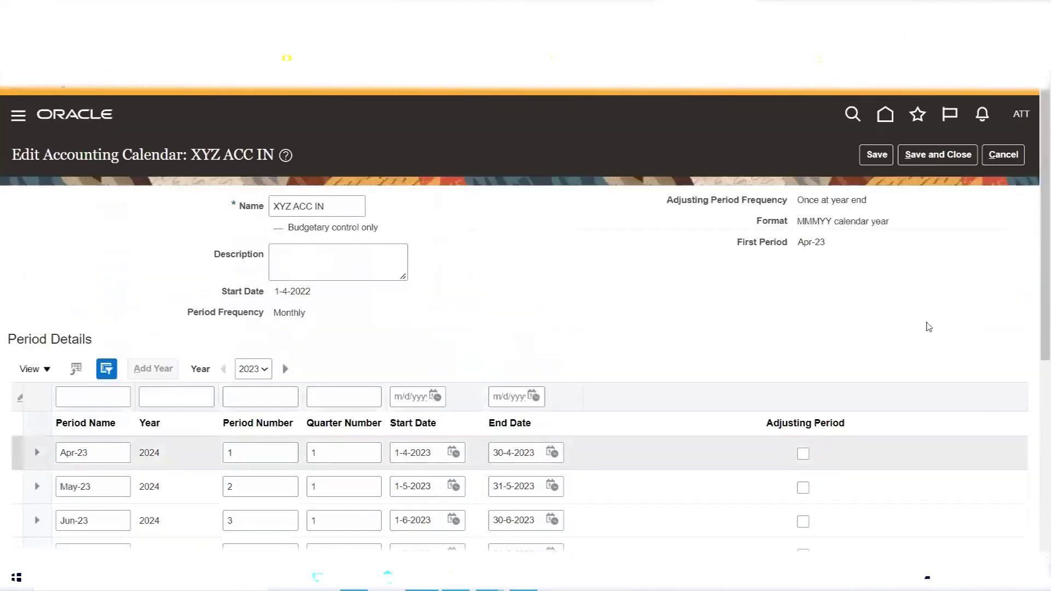
left_click(1009, 157)
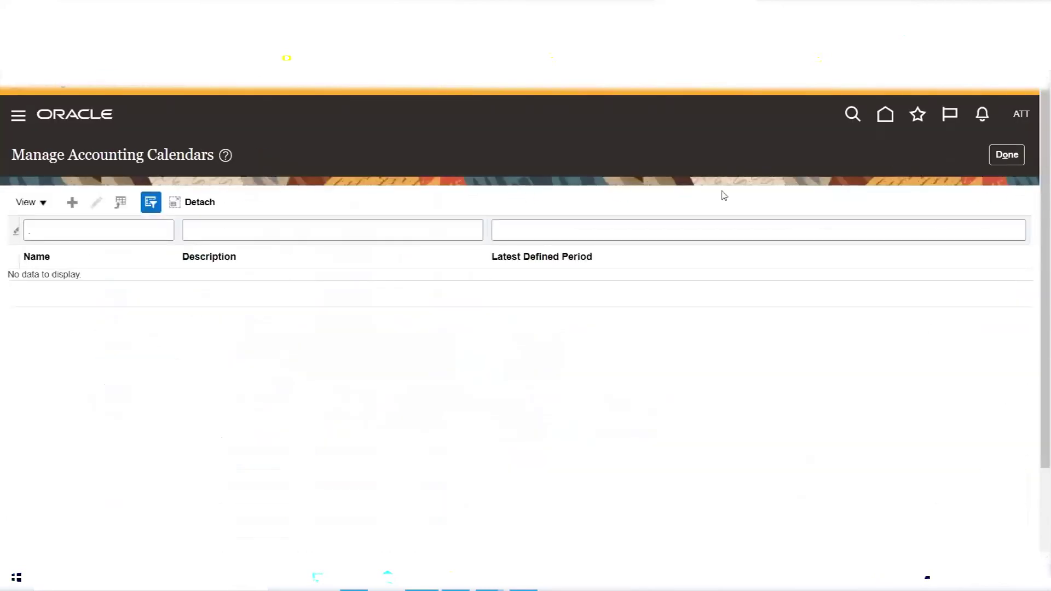
Toggle the filter row off and on, then filter calendars by name ATT.
left_click(92, 234)
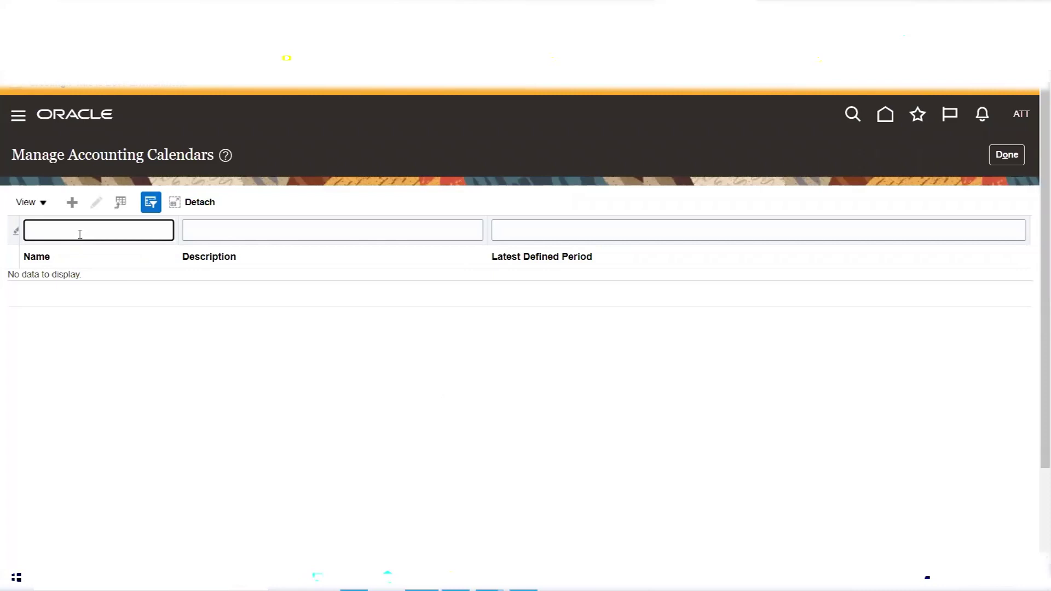
left_click(151, 203)
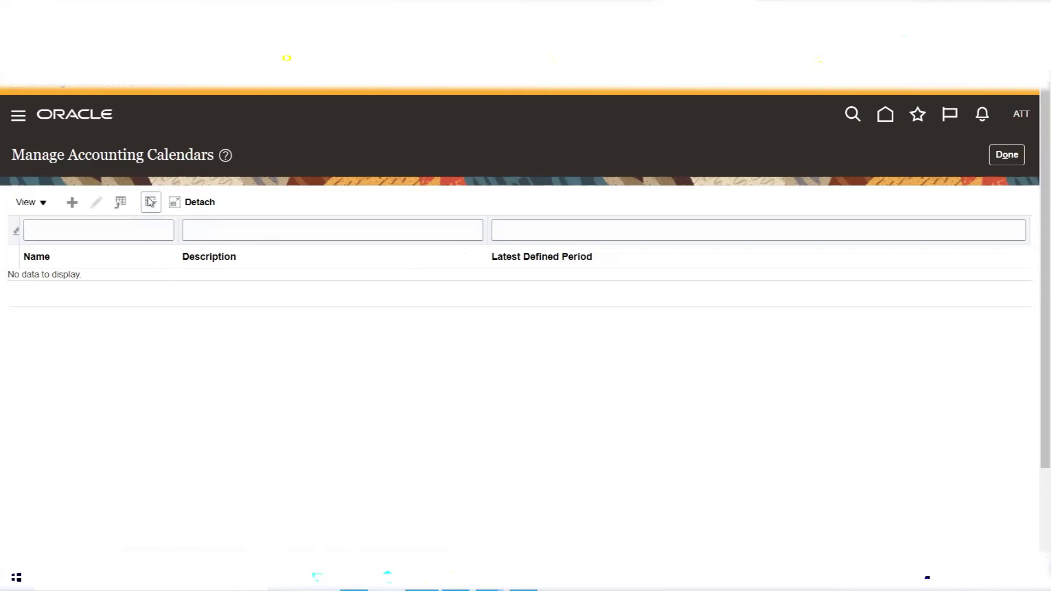
left_click(151, 202)
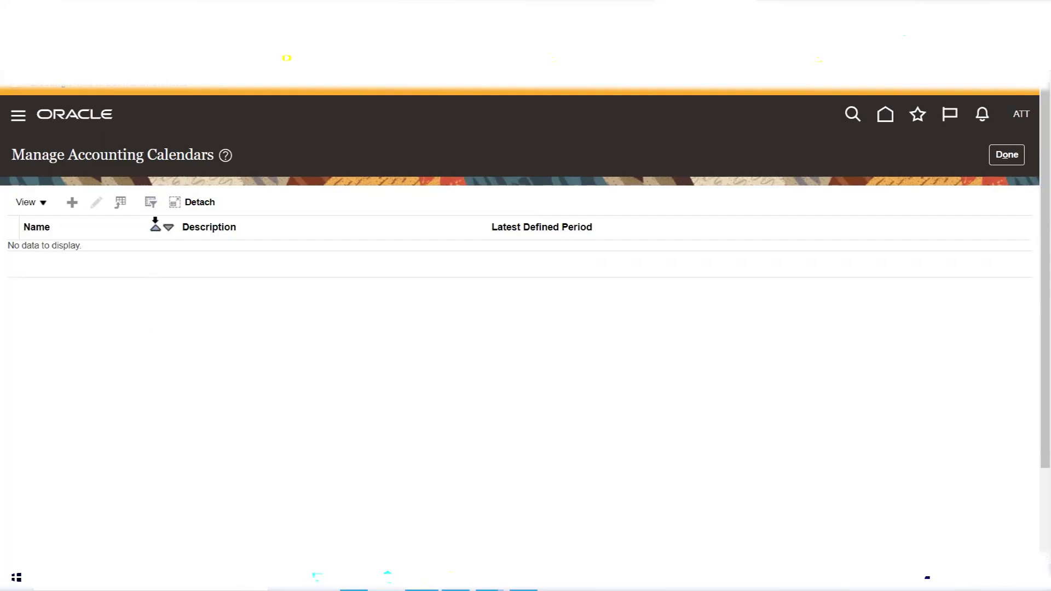
left_click(152, 206)
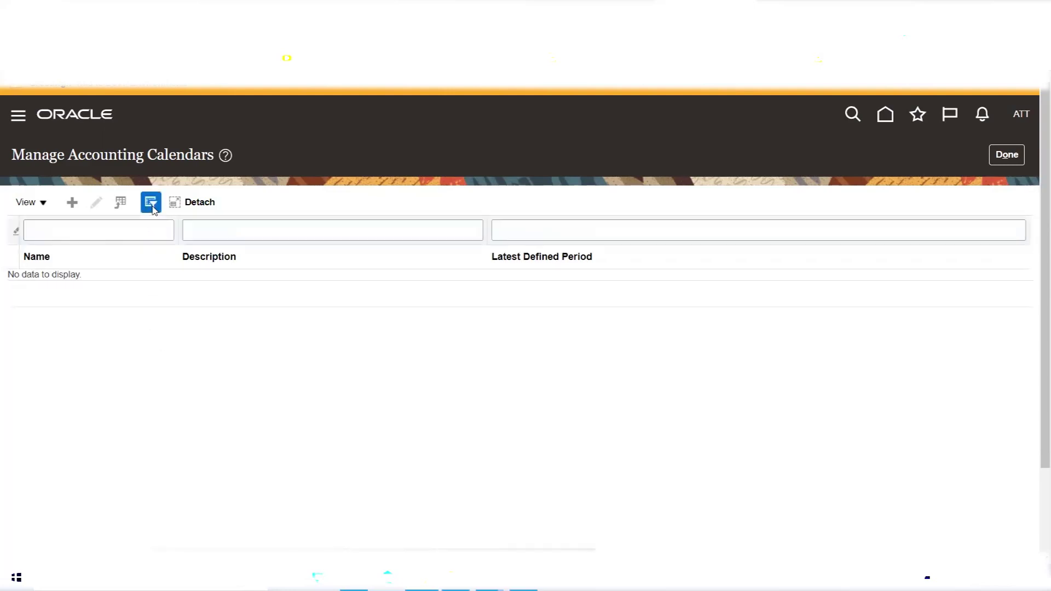
left_click(62, 232)
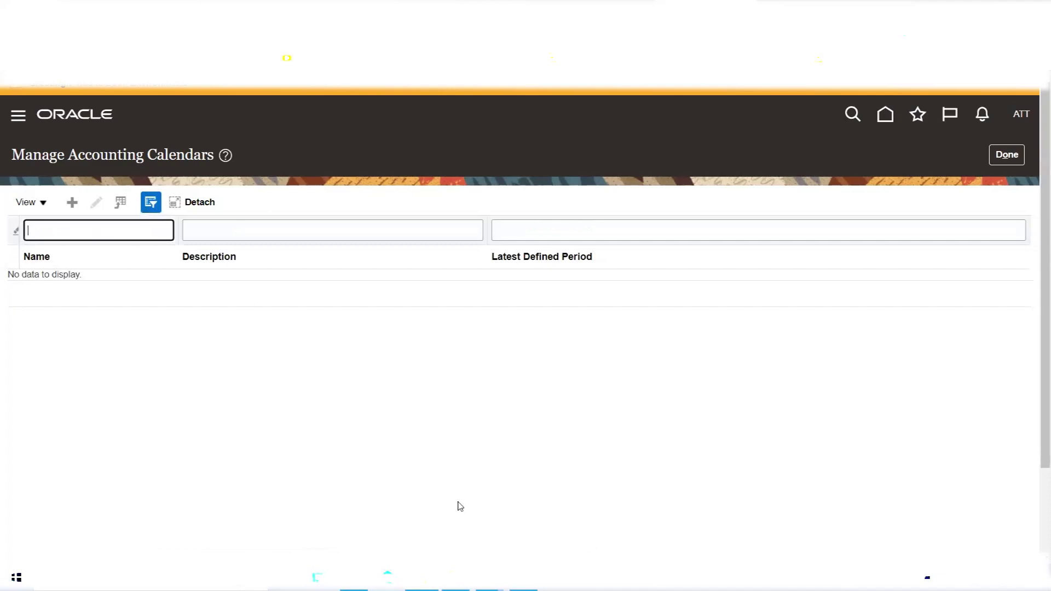
type("ATT")
key("Return")
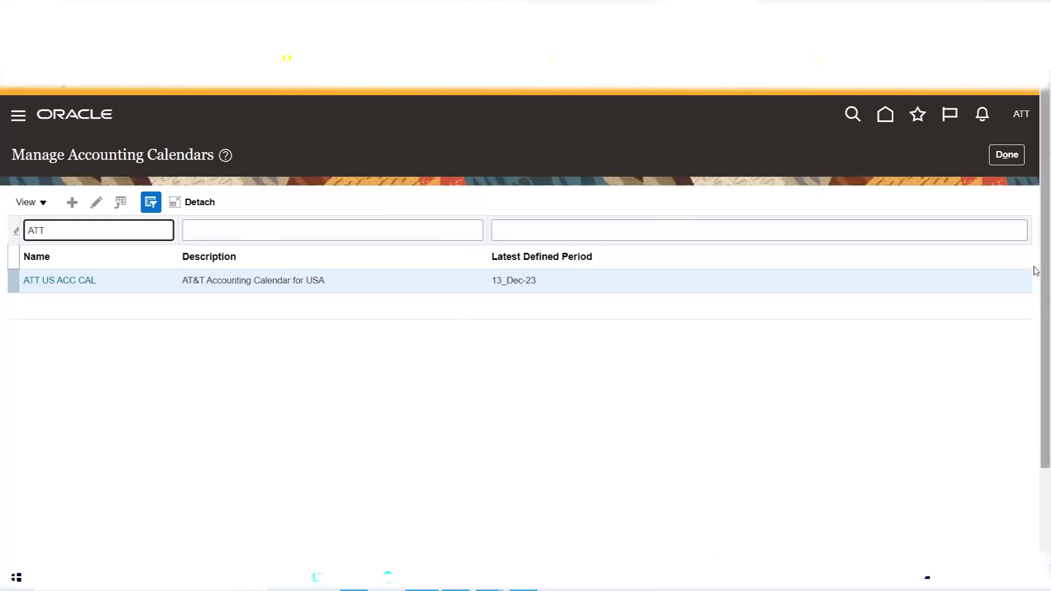
Close and reopen Manage Accounting Calendars, then filter by name ATT again.
left_click(1006, 155)
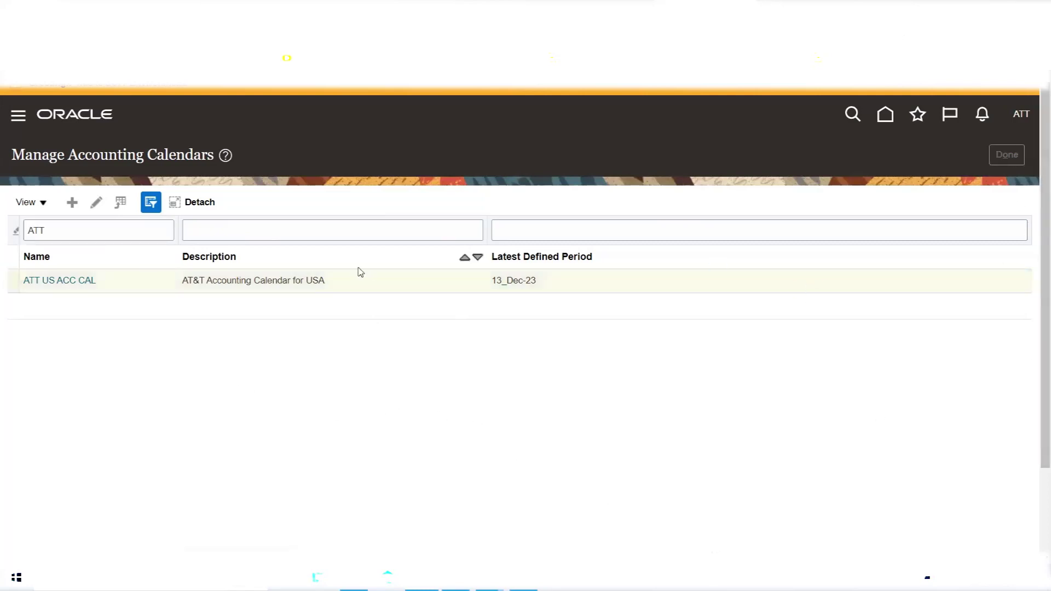
left_click(401, 449)
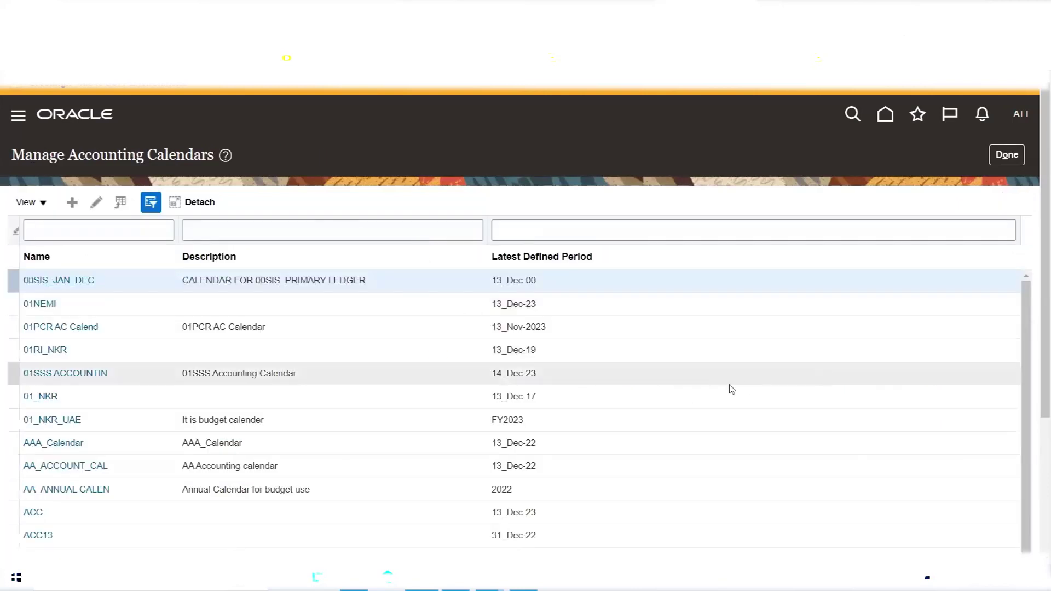
scroll(711, 389, "down", 4)
scroll(711, 390, "up", 4)
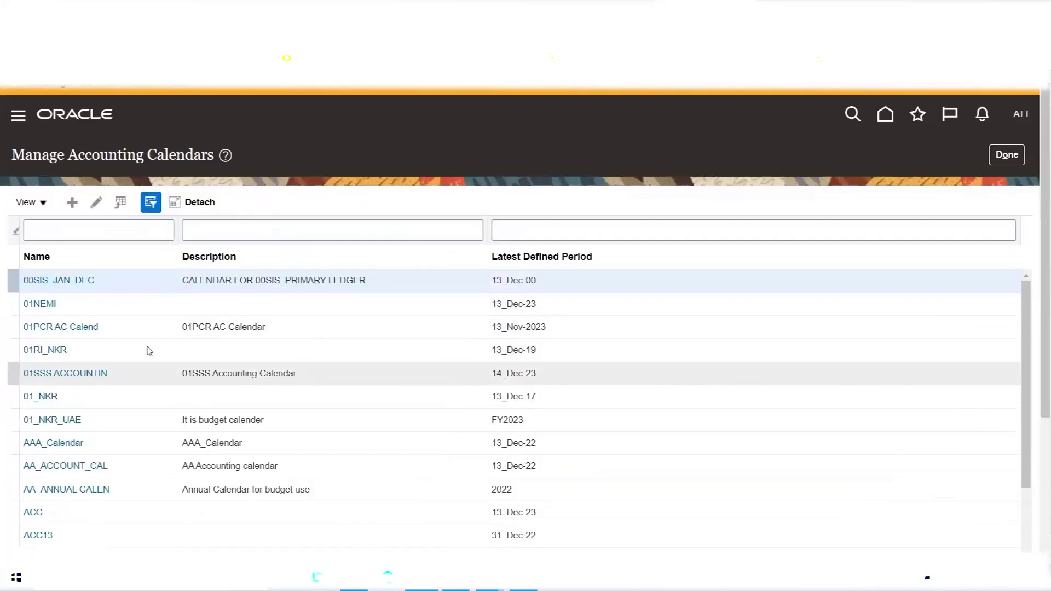
left_click(93, 222)
type("ATT")
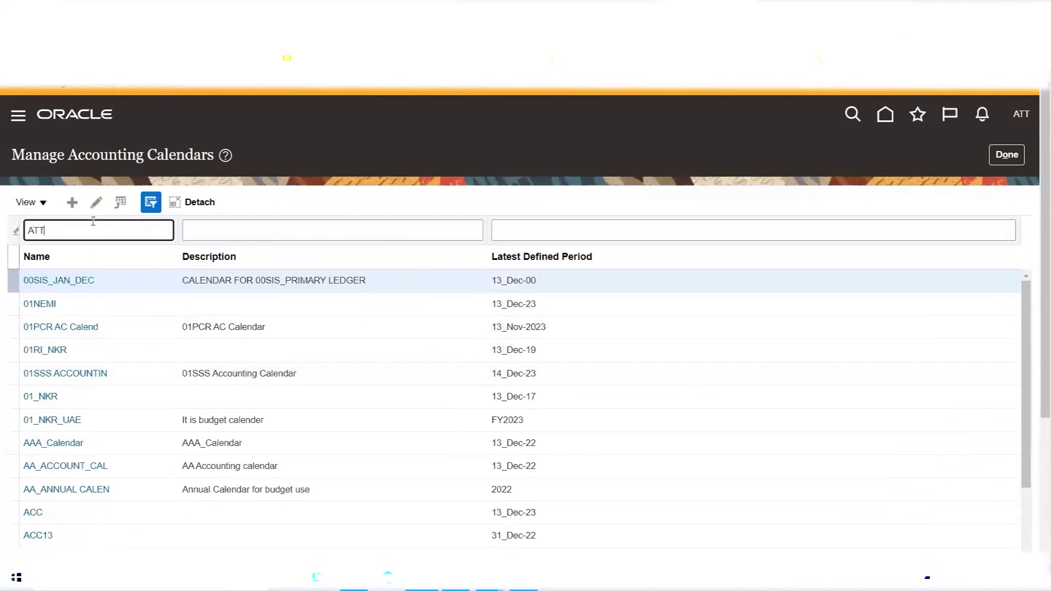
key("Return")
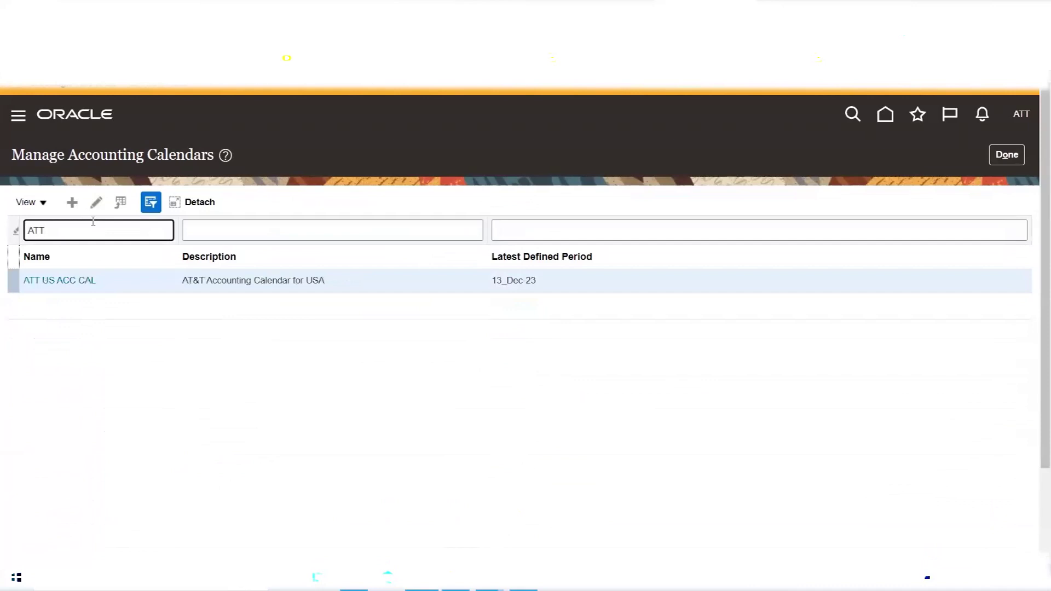
left_click(77, 280)
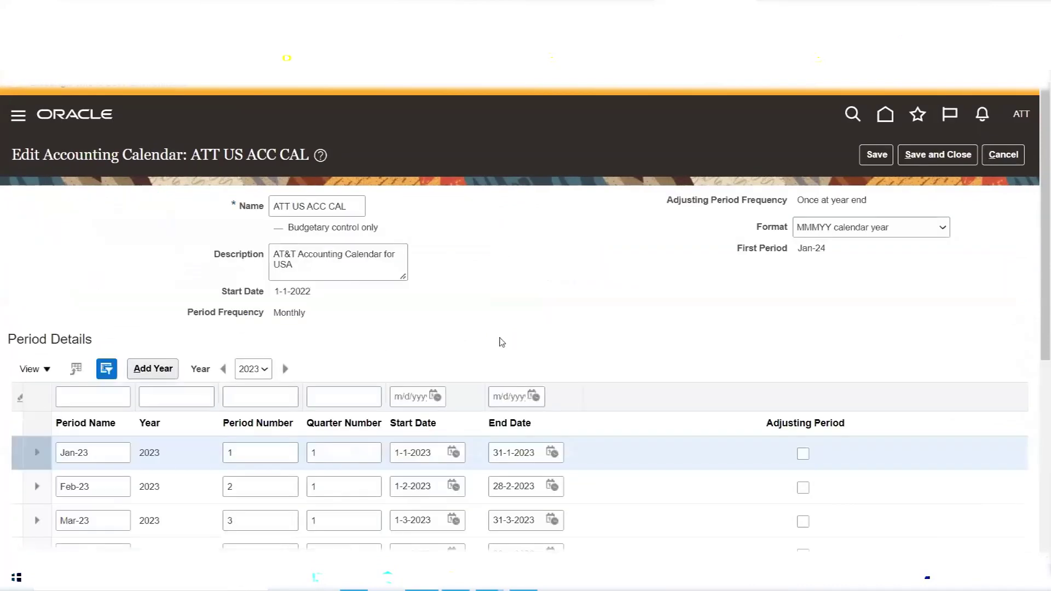
scroll(509, 323, "down", 3)
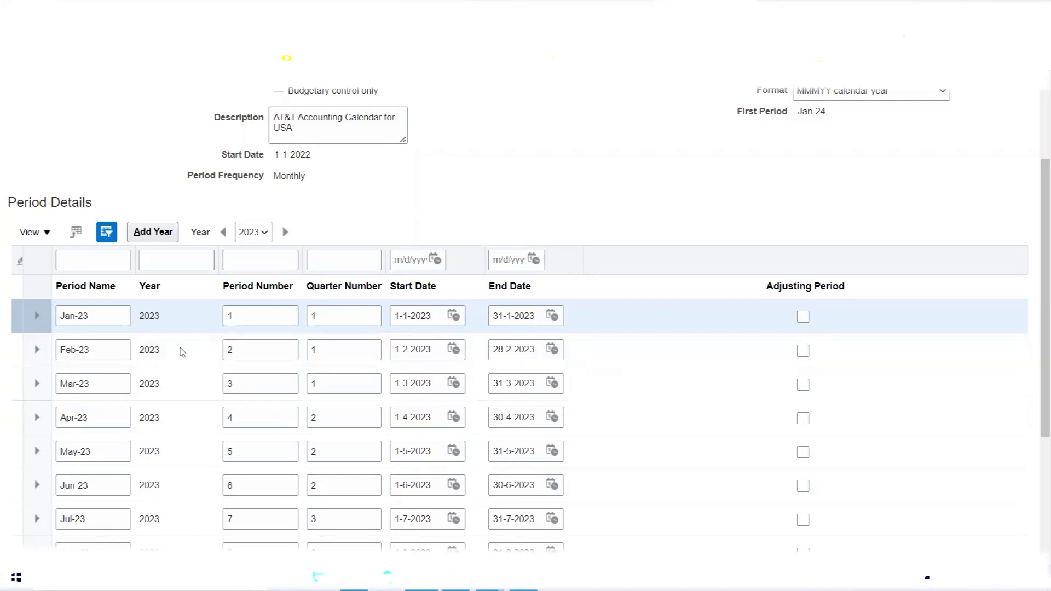
left_click(147, 235)
scroll(454, 216, "up", 3)
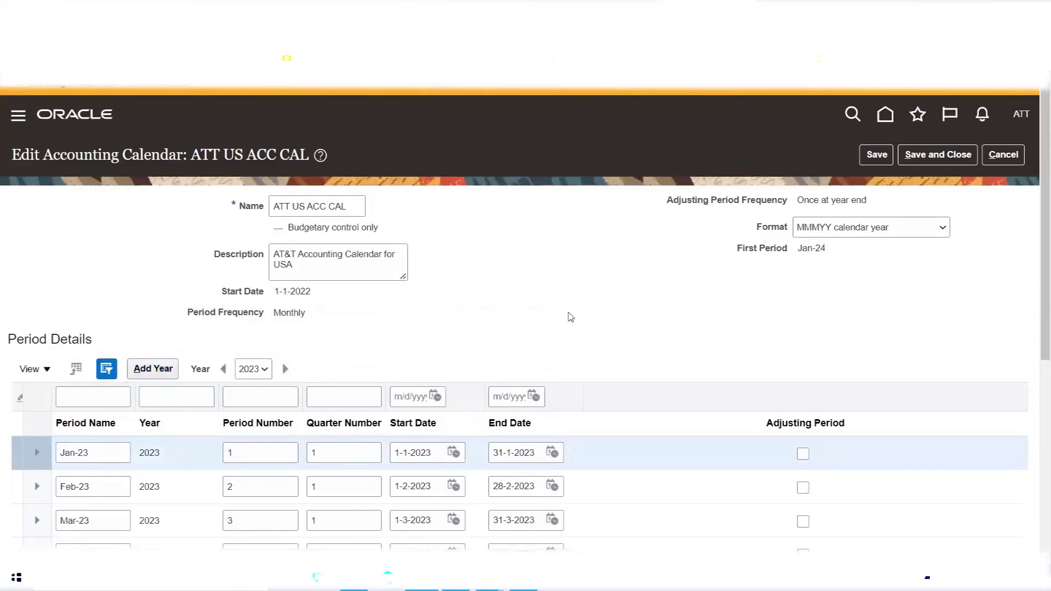
scroll(570, 335, "down", 4)
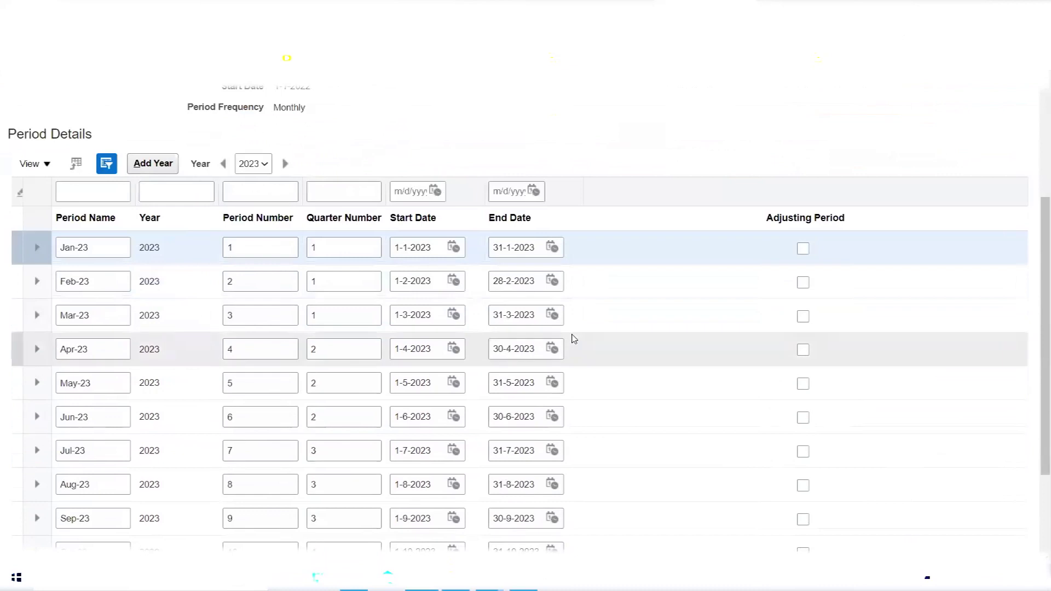
scroll(570, 340, "up", 4)
left_click(1010, 156)
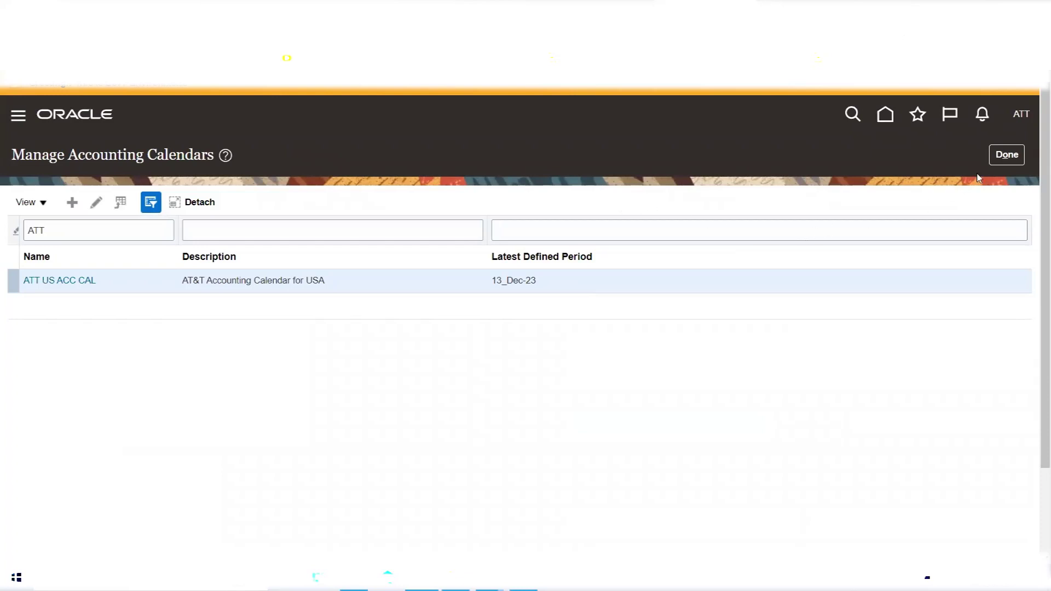
Back in the Excel notes, enter 10000 in J127 and 20000 in J128.
left_click(354, 578)
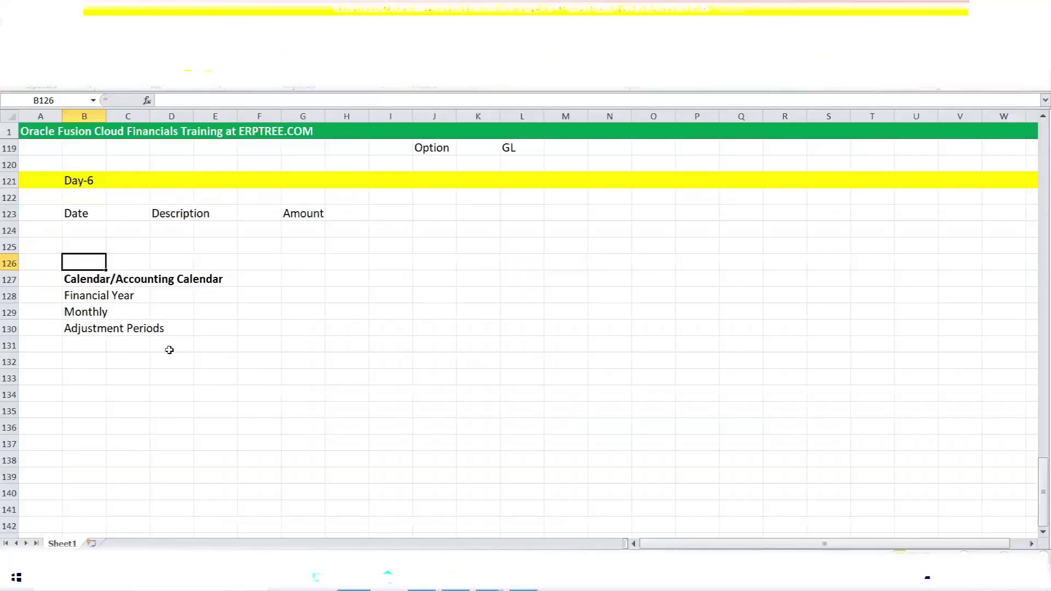
left_click_drag(72, 284, 212, 280)
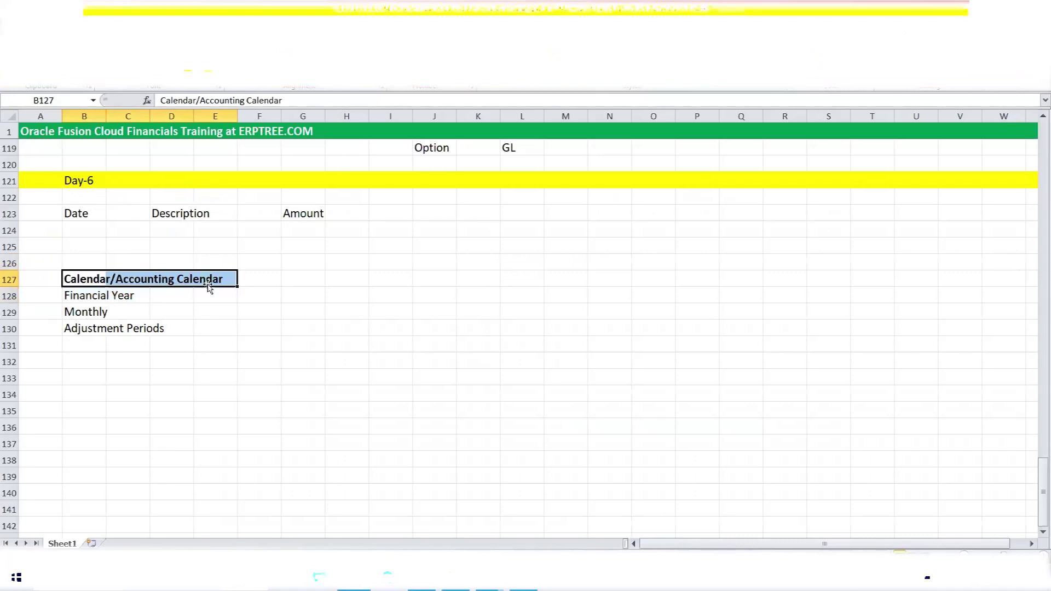
left_click_drag(165, 219, 195, 213)
left_click(303, 216)
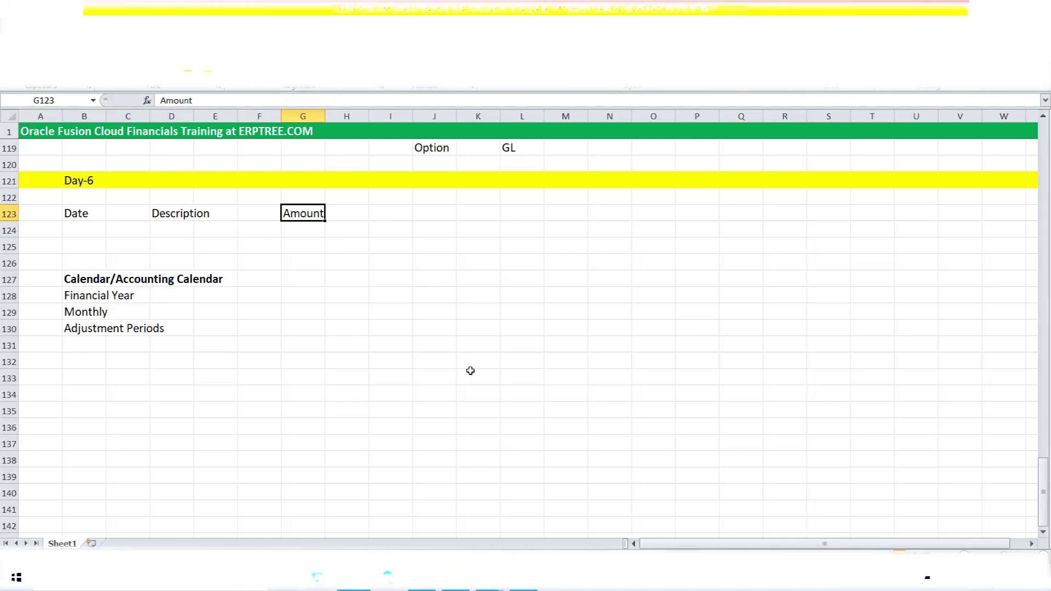
left_click(437, 284)
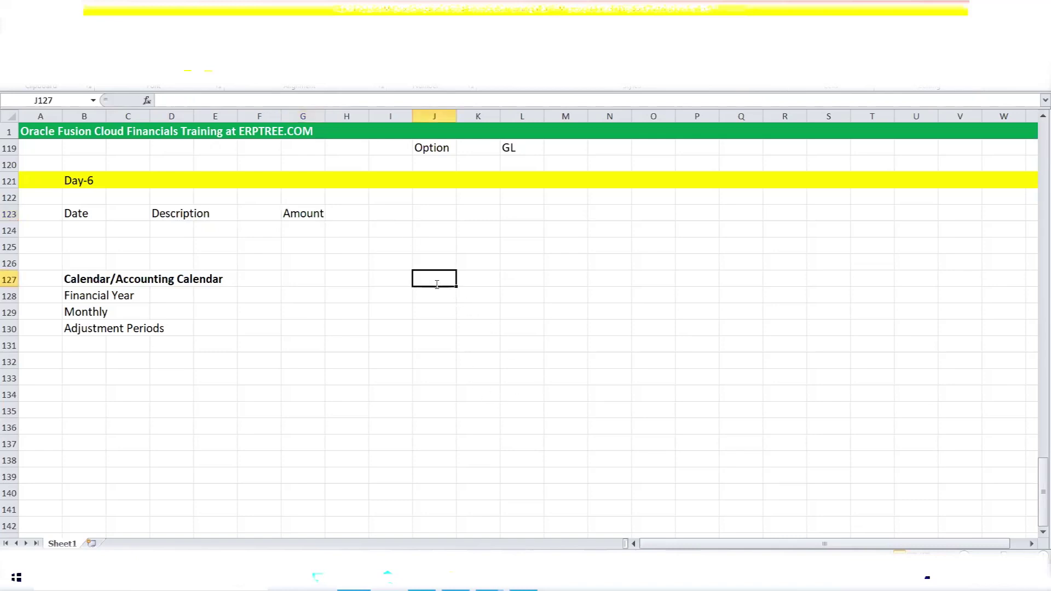
type("10000")
key("Return")
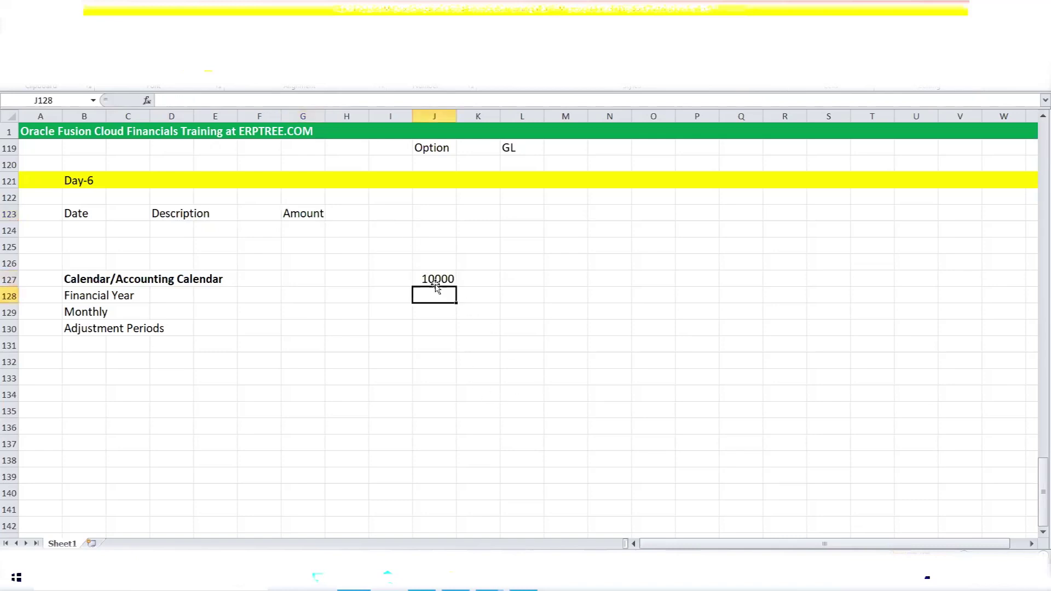
type("20000")
key("Tab")
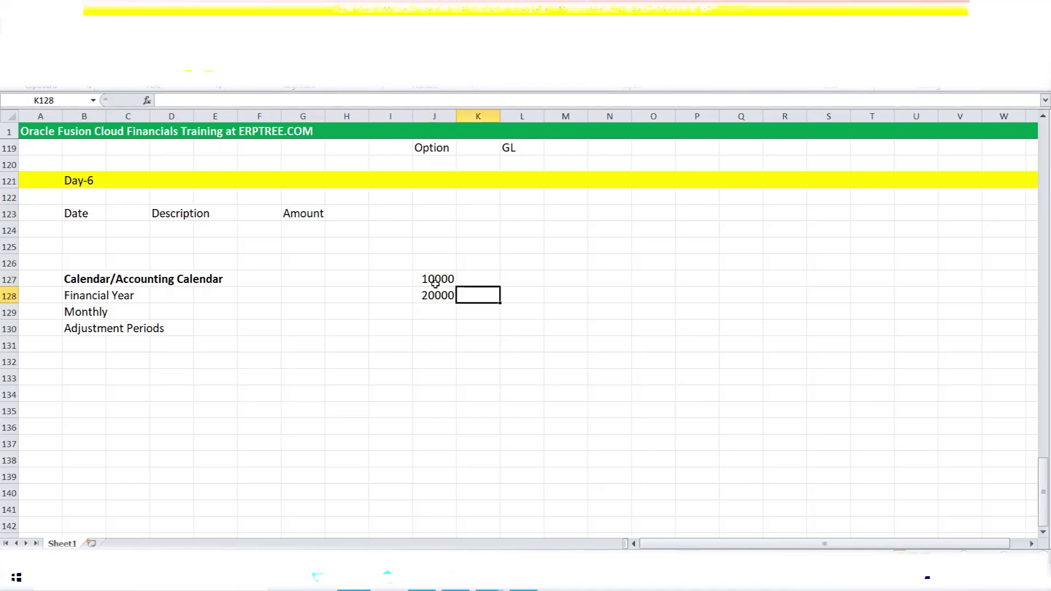
Label the amounts INR in K127 and USD in K128, then type USA in M126.
left_click(435, 284)
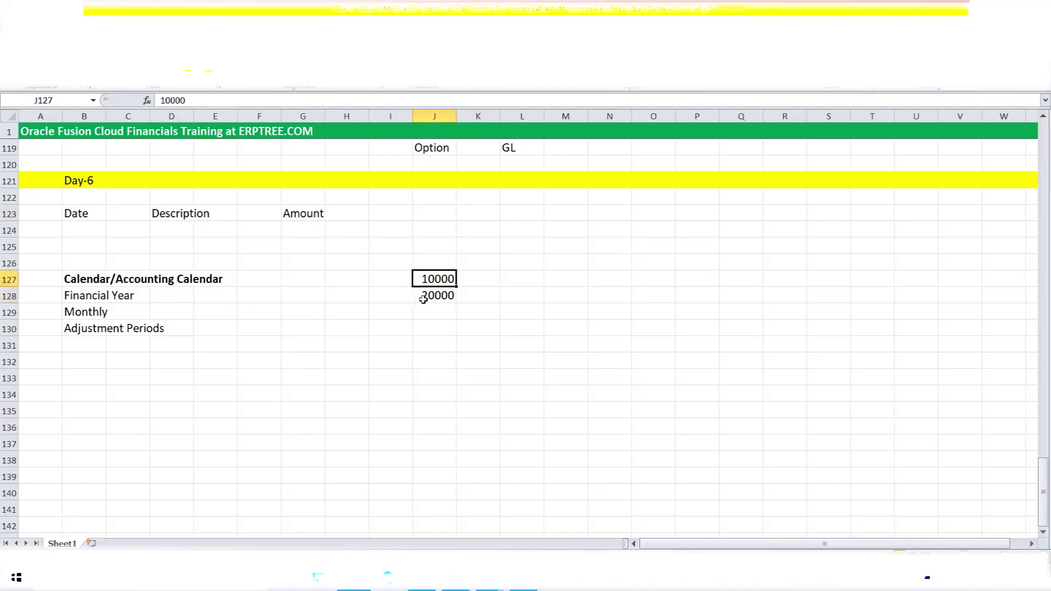
left_click(429, 299)
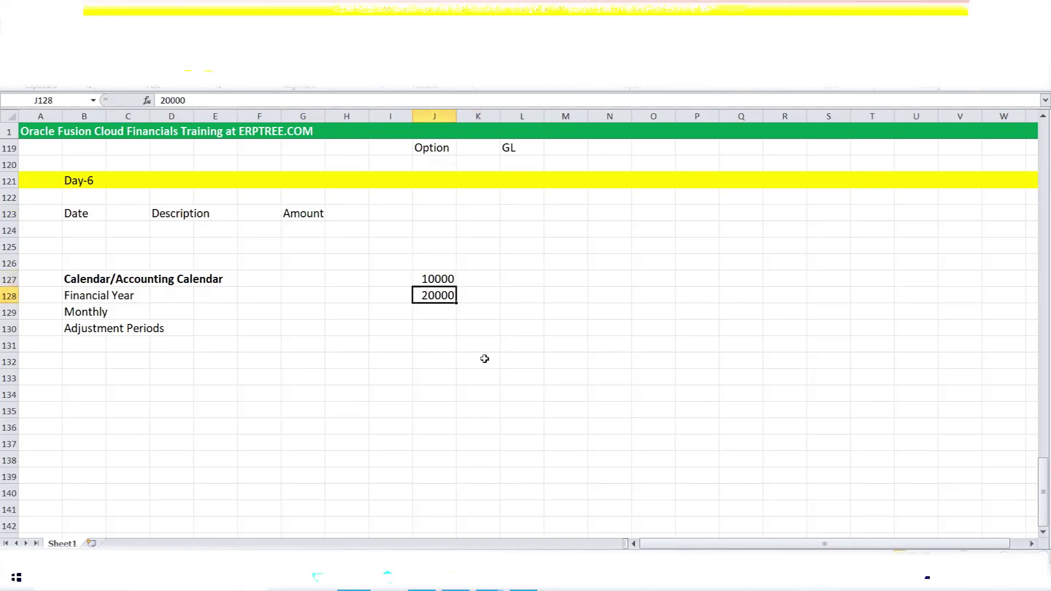
left_click(449, 281)
left_click(448, 296)
left_click(436, 280)
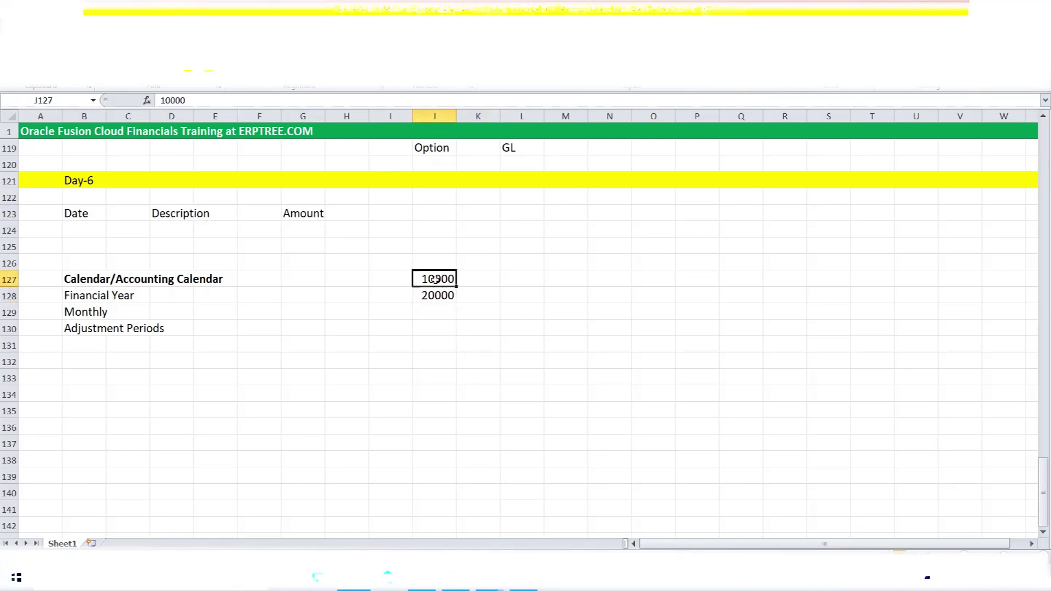
left_click(463, 279)
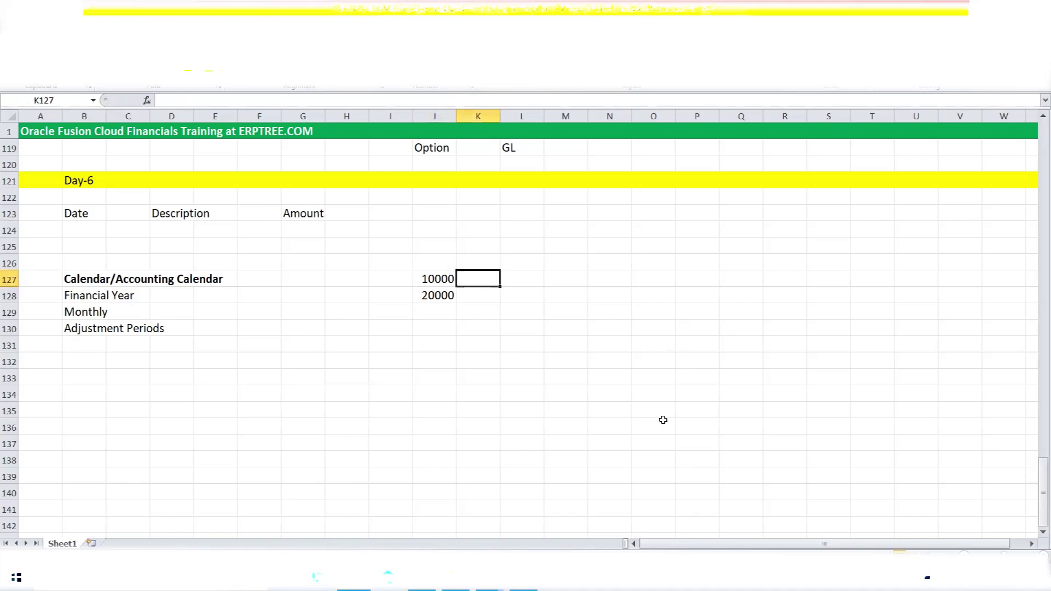
type("INR")
key("Return")
type("USD")
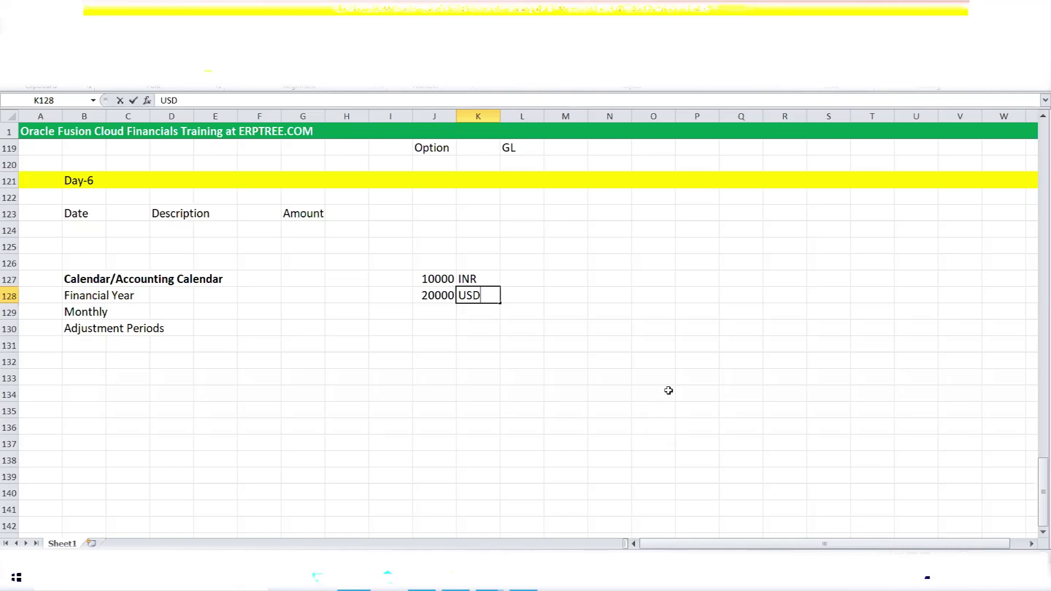
left_click(566, 266)
type("USA")
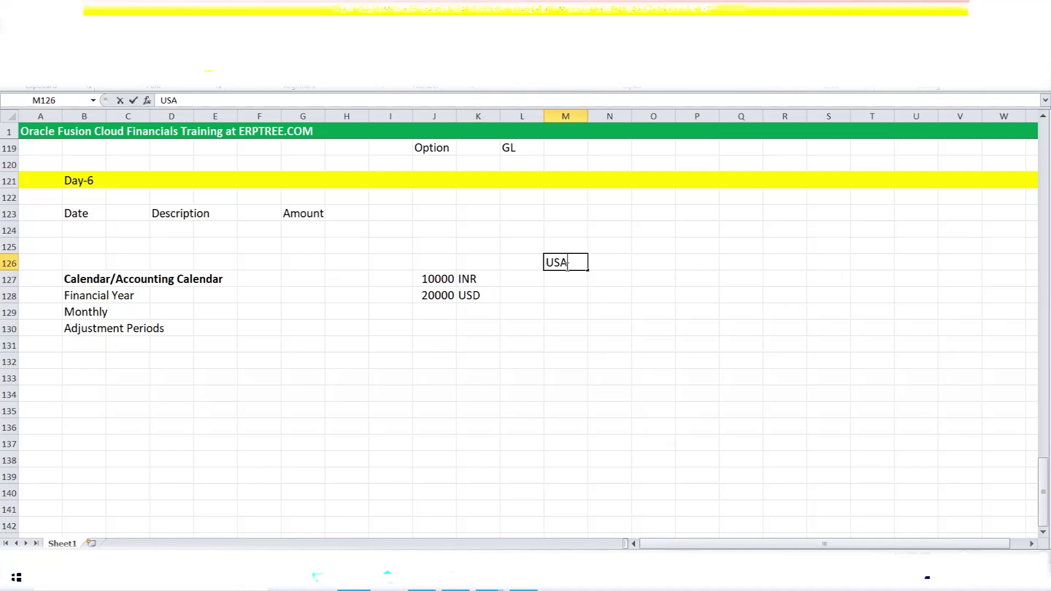
Put USD under USA in M127, labelled Functional Currency in N127 instead of Local Currency.
key("Return")
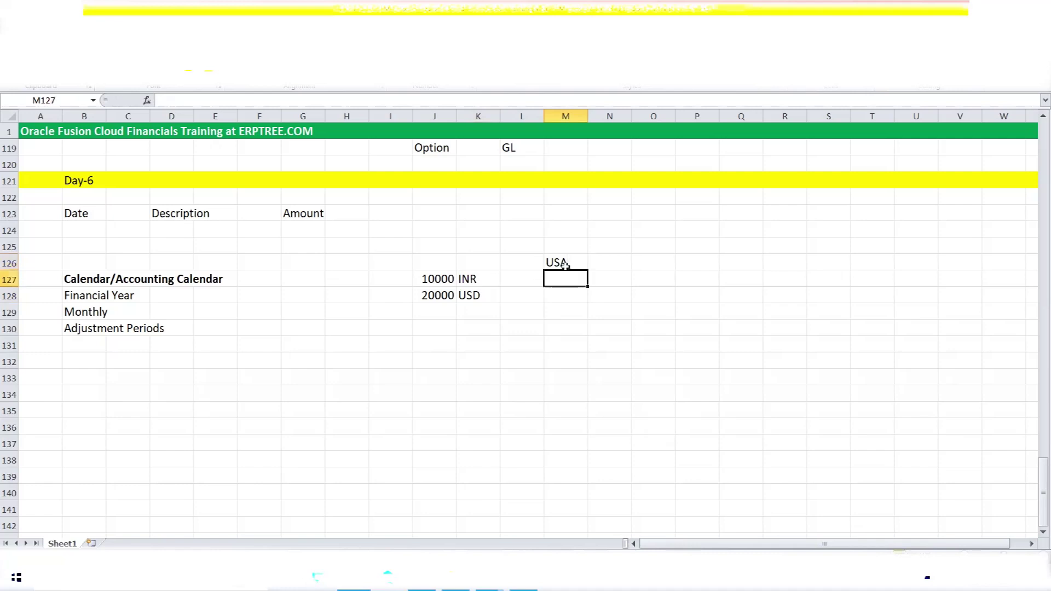
type("USD")
key("Tab")
type("L")
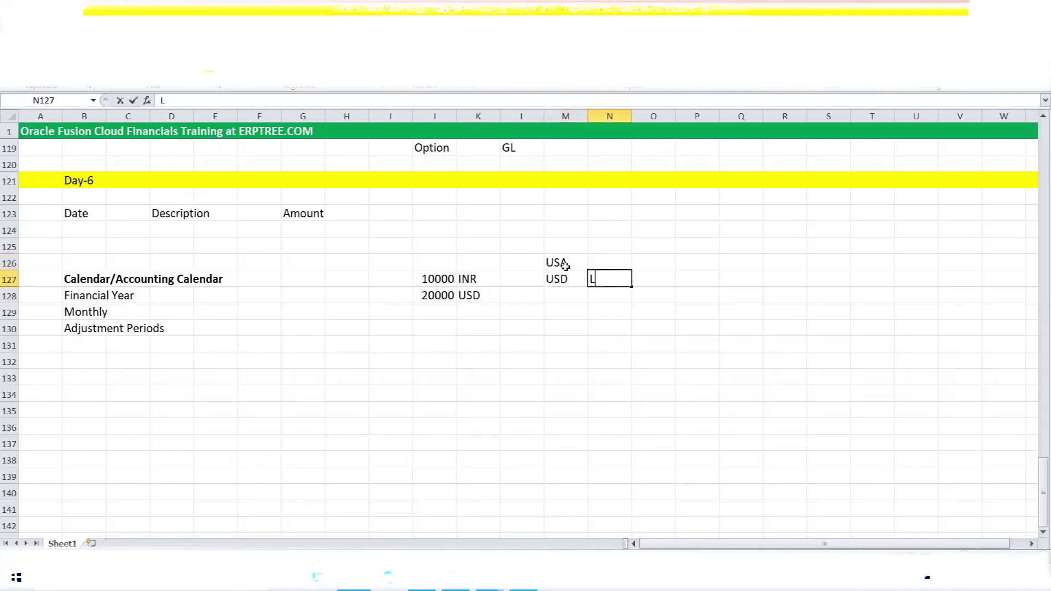
type("ocal Currency")
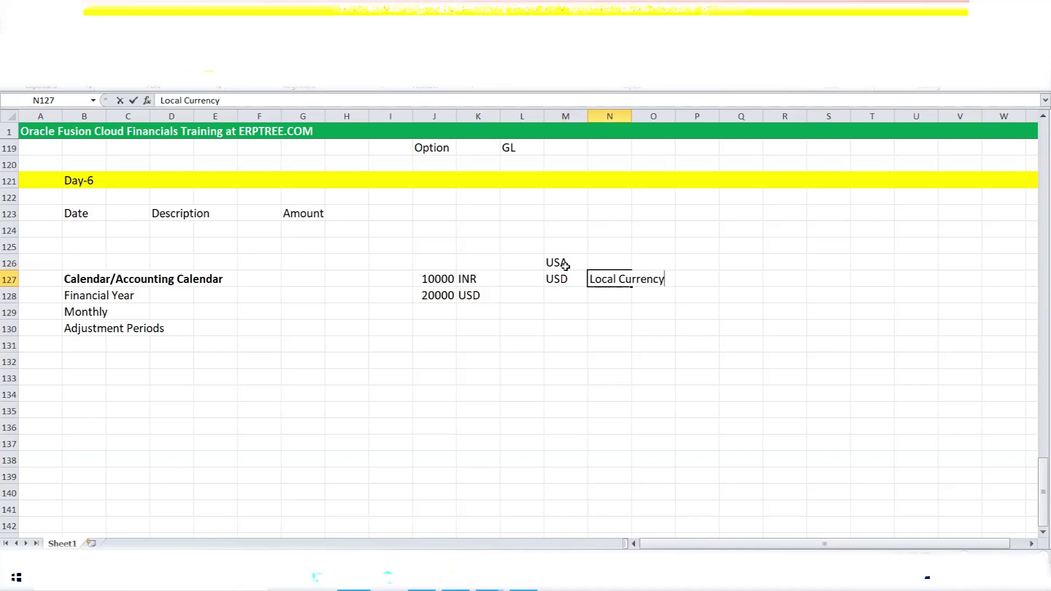
left_click(553, 278)
left_click(614, 281)
type("Funct")
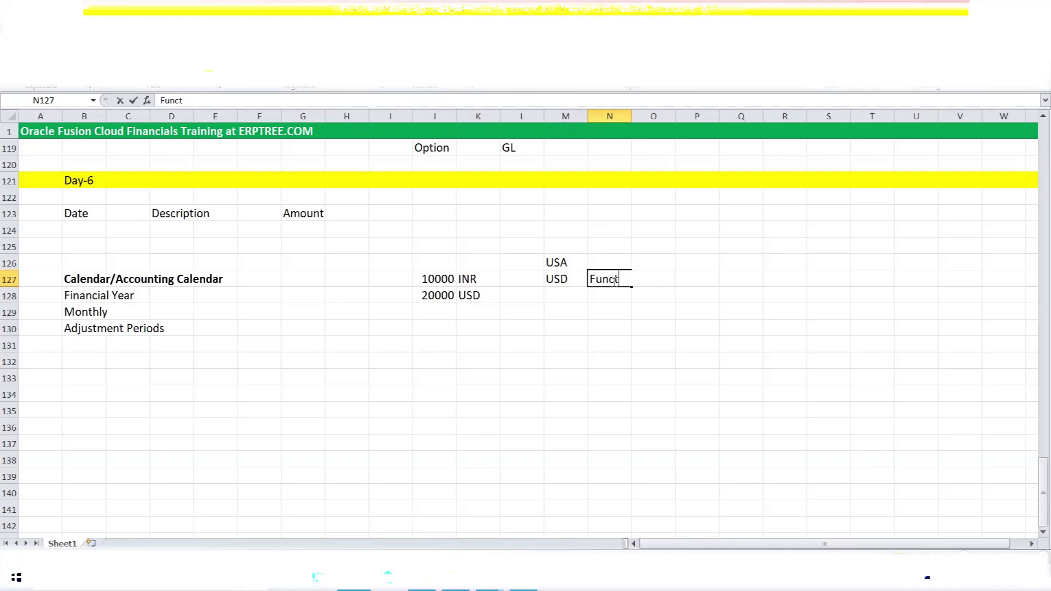
type("ional Currency")
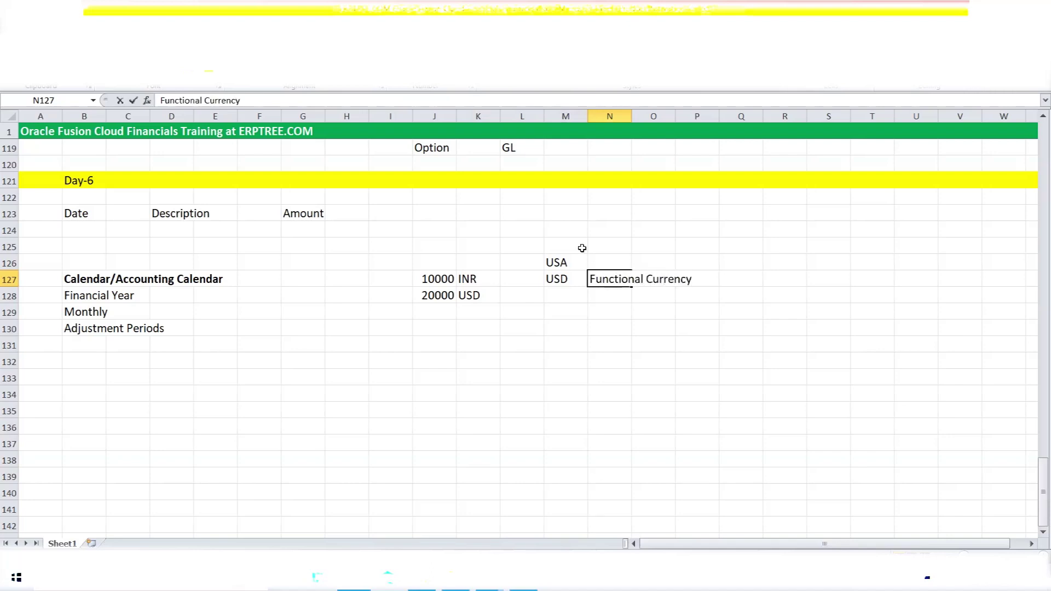
left_click(573, 257)
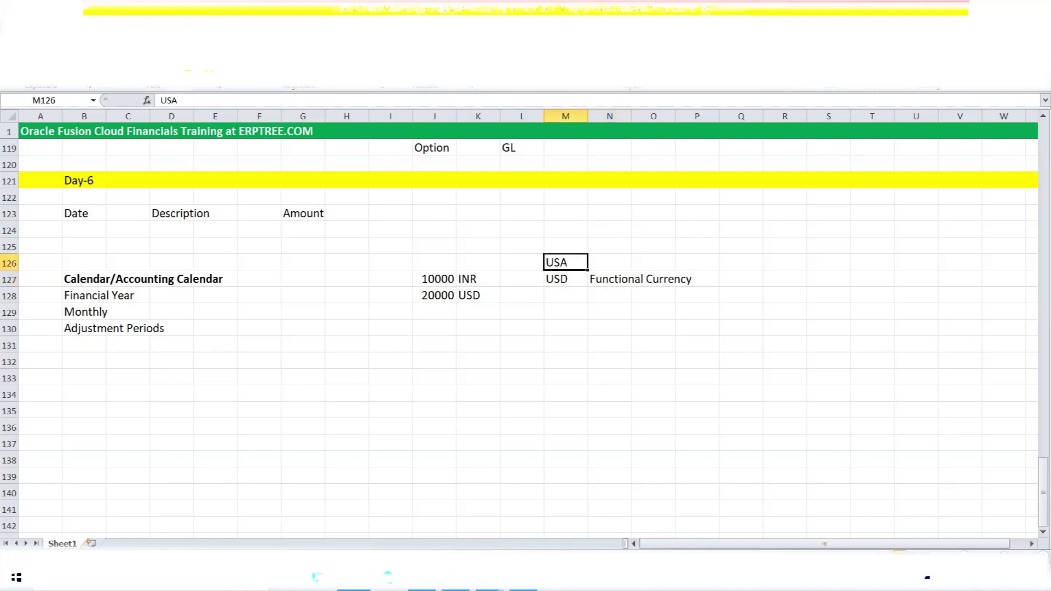
left_click(208, 67)
left_click(559, 279)
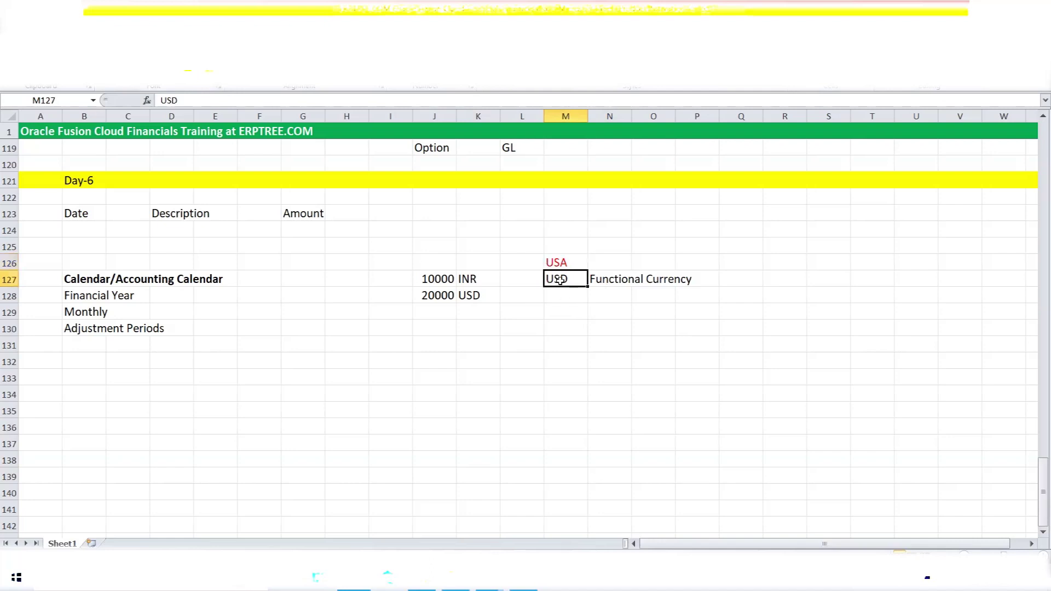
left_click(561, 261)
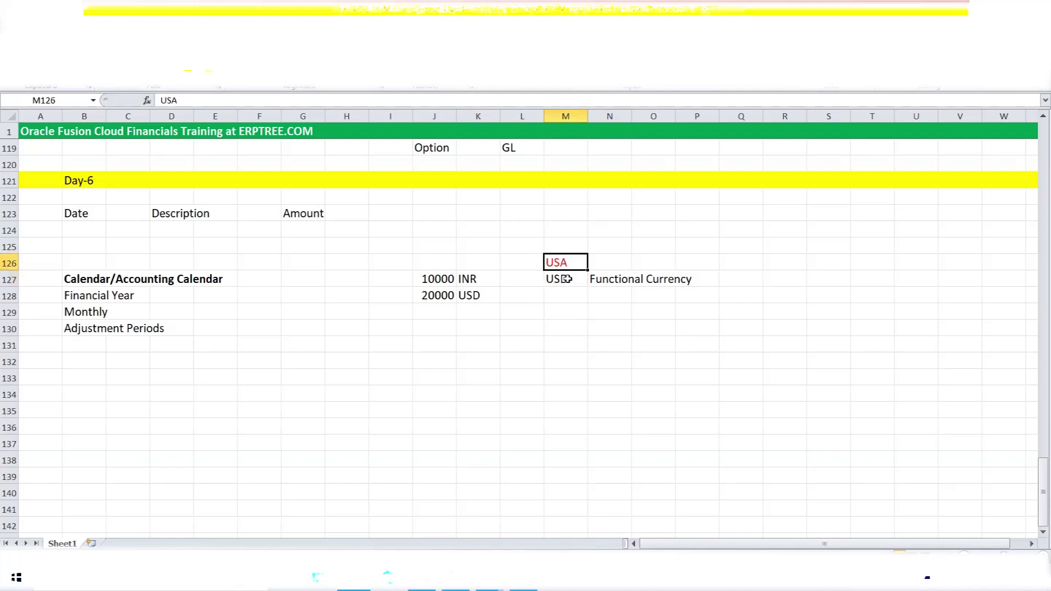
left_click(556, 284)
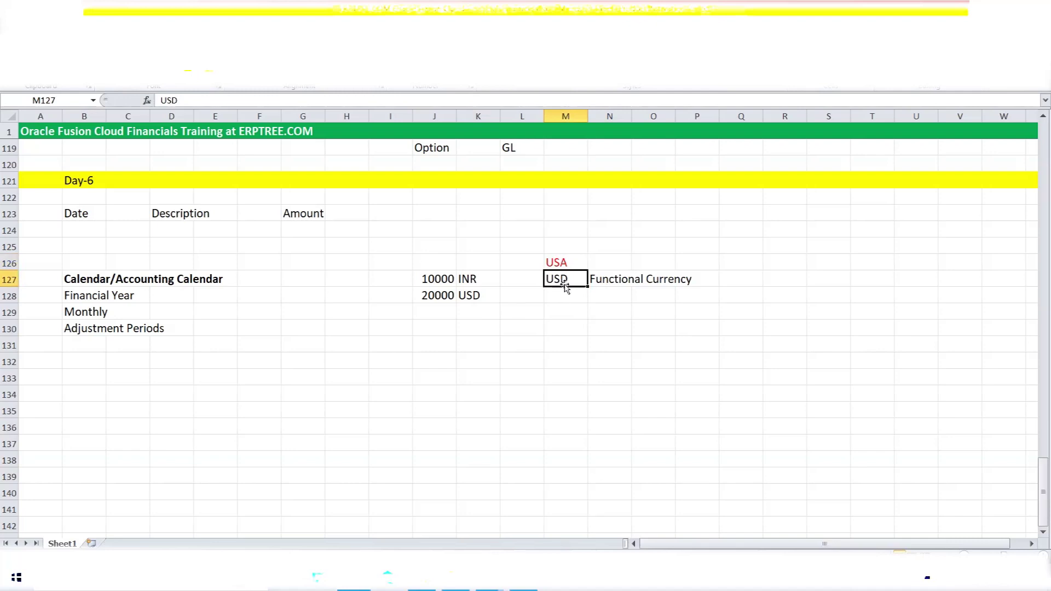
left_click(618, 280)
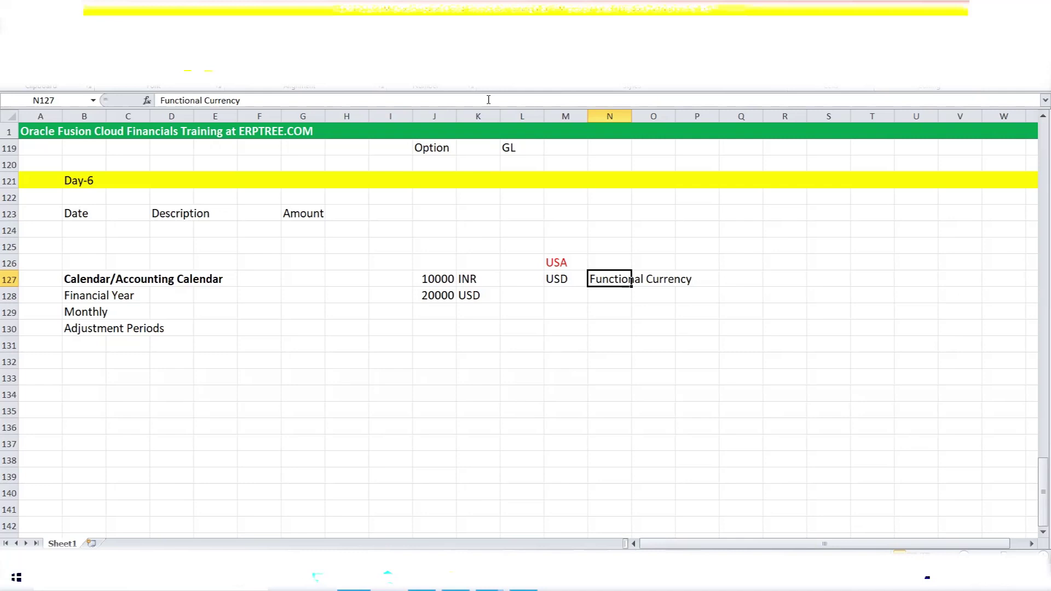
key("alt+Tab")
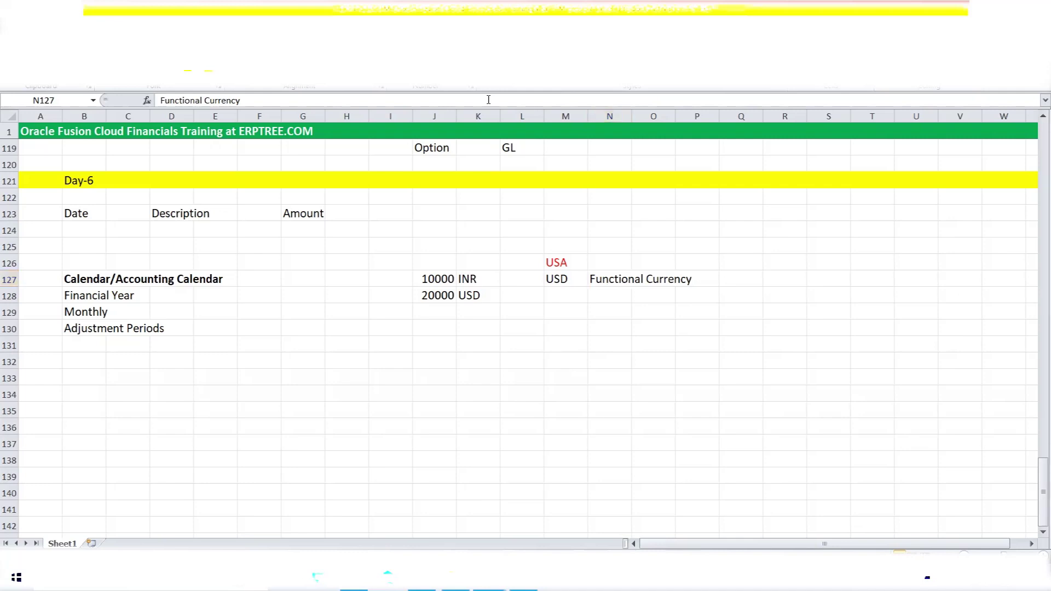
key("alt+Tab")
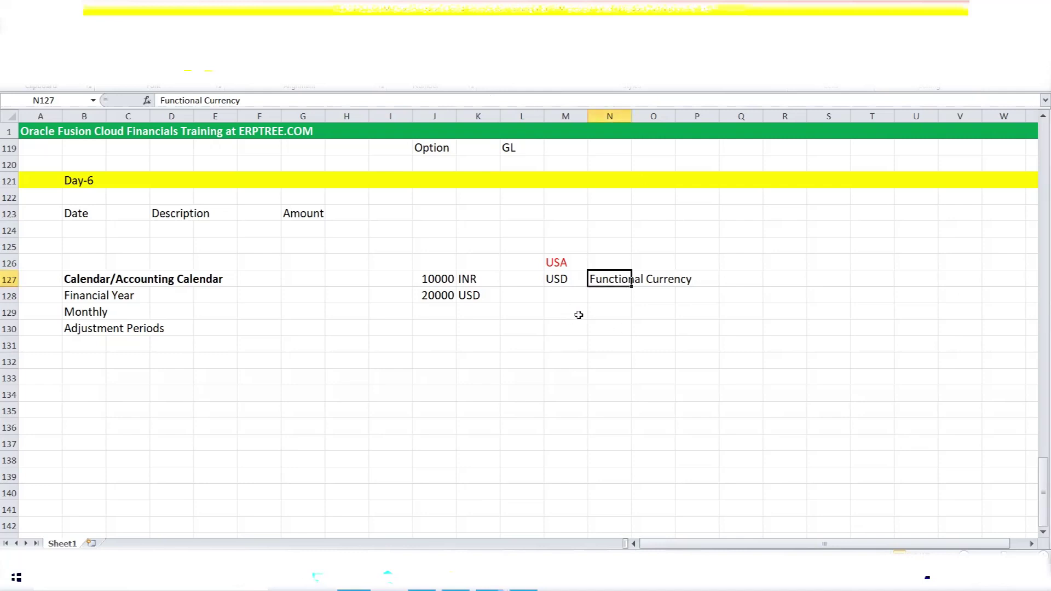
left_click(565, 299)
left_click(570, 263)
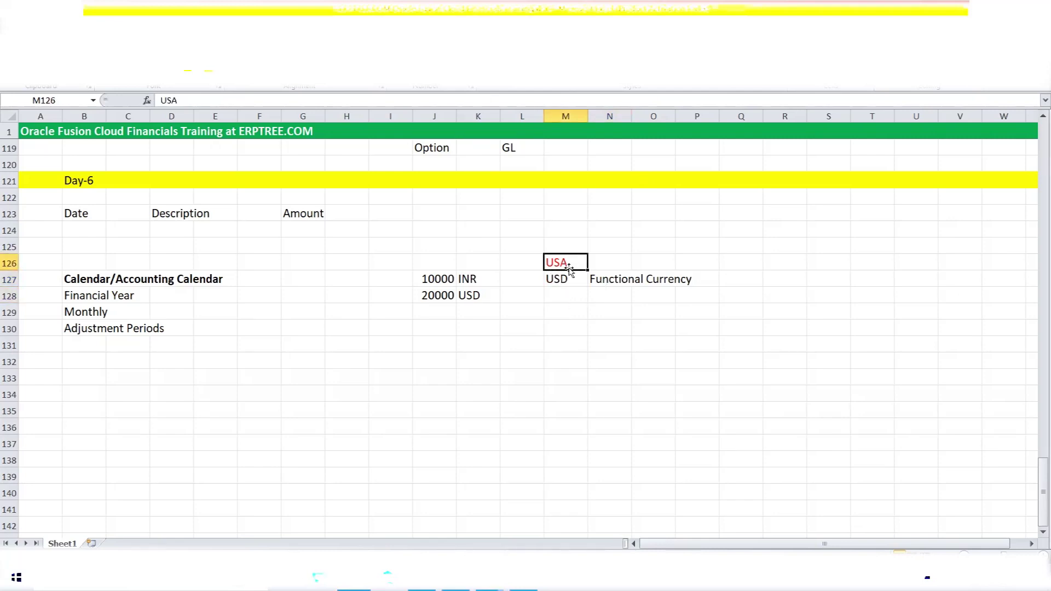
left_click(562, 280)
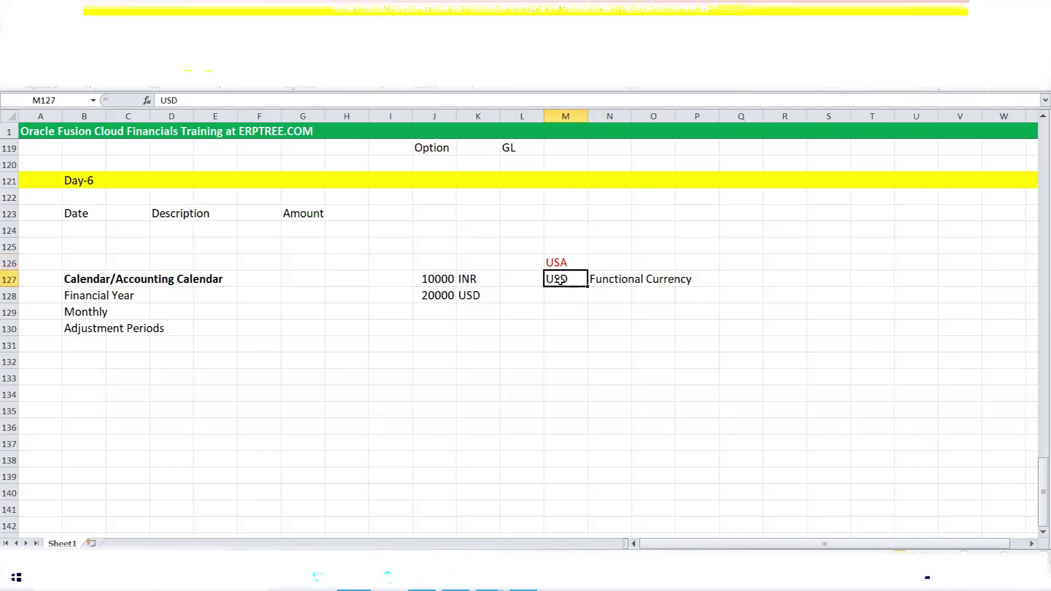
left_click(596, 277)
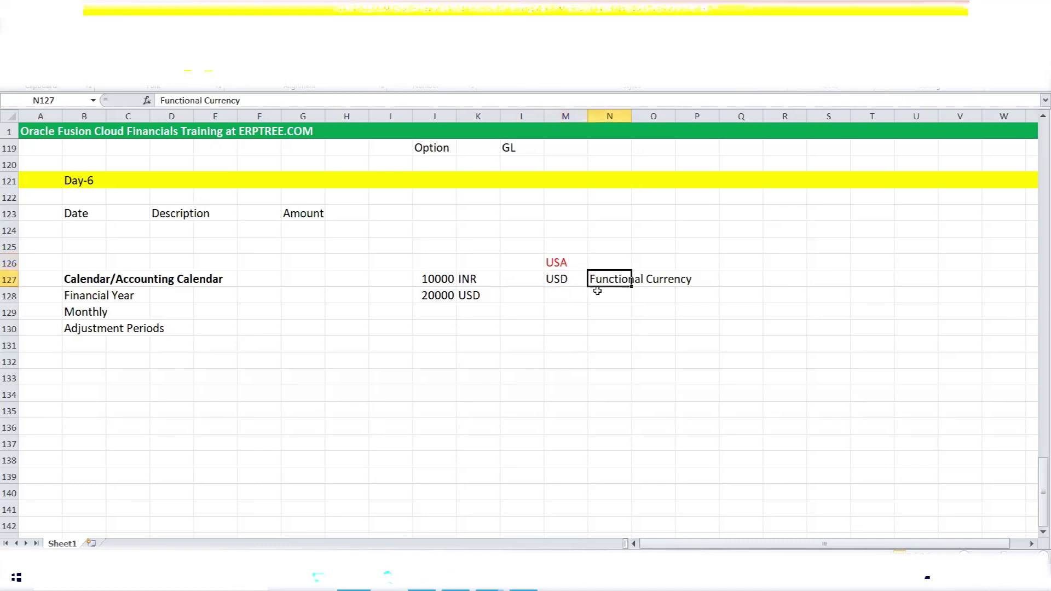
left_click(571, 277)
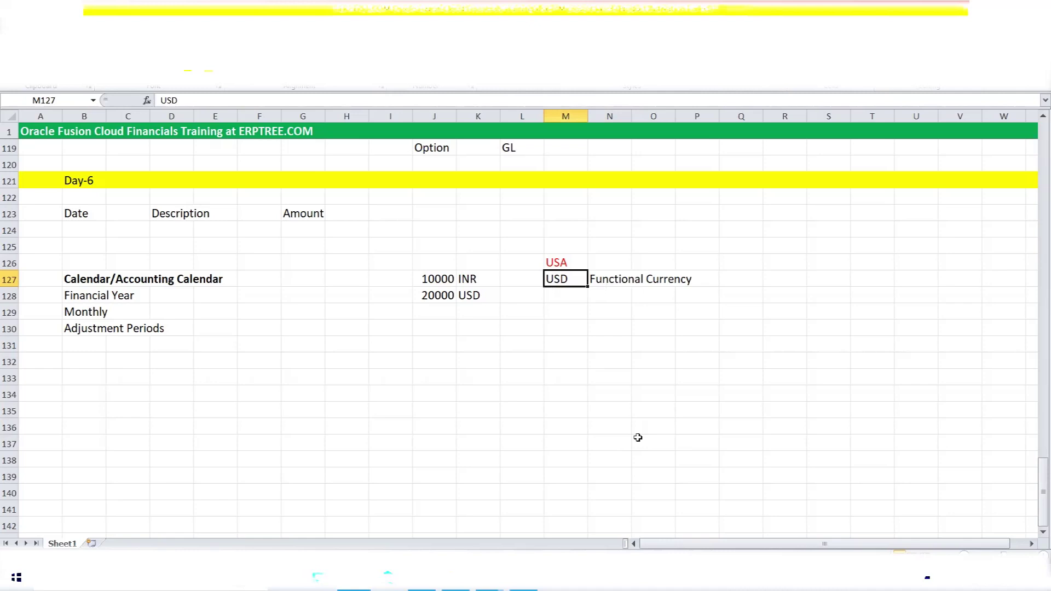
Enter INR, SGD and AED in M128:M130 below USD.
left_click(564, 295)
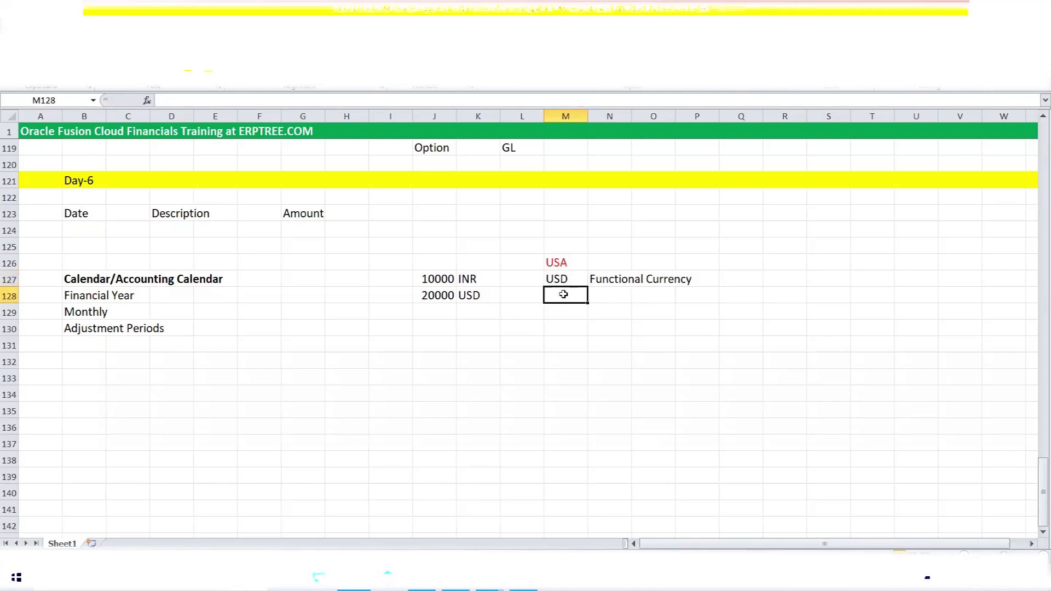
type("INR")
key("Return")
type("SGD")
key("Return")
type("AED")
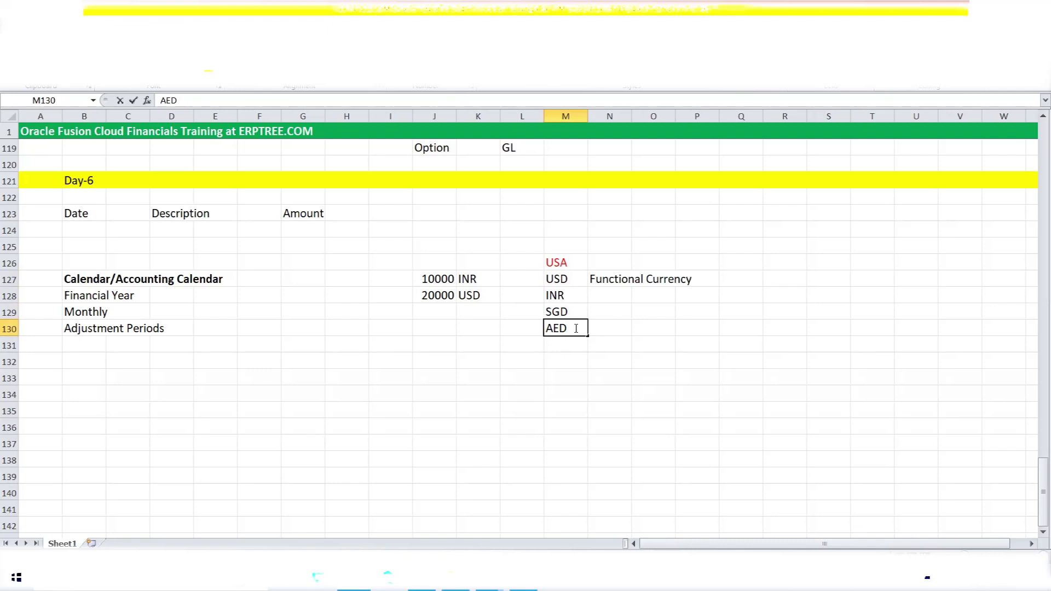
left_click(569, 280)
left_click_drag(569, 281, 565, 327)
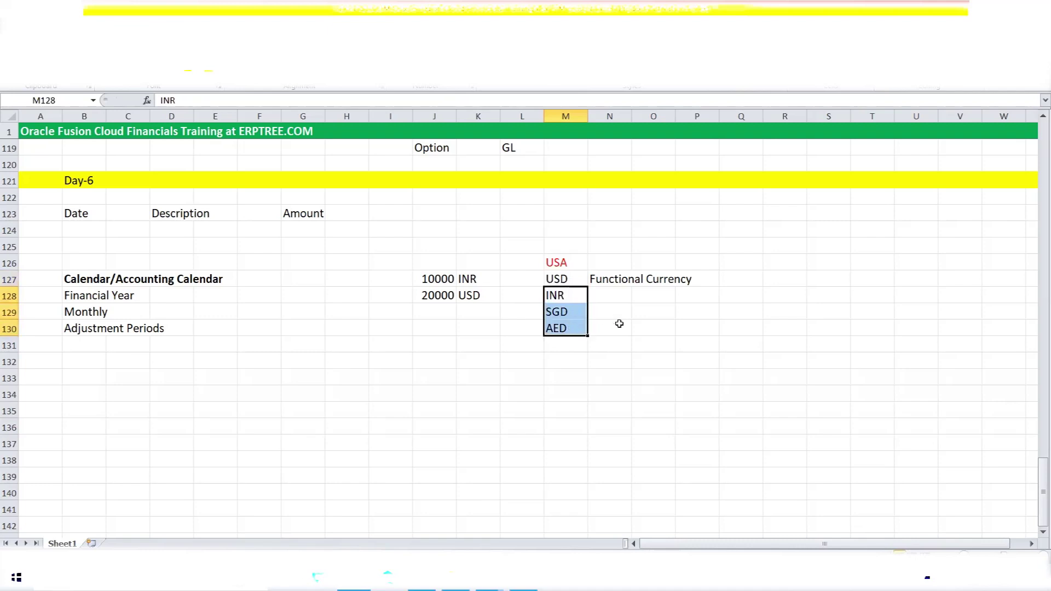
Label N128 Foreign Currency and fill it down to N130.
left_click(608, 295)
type("Foreign Currency")
key("Return")
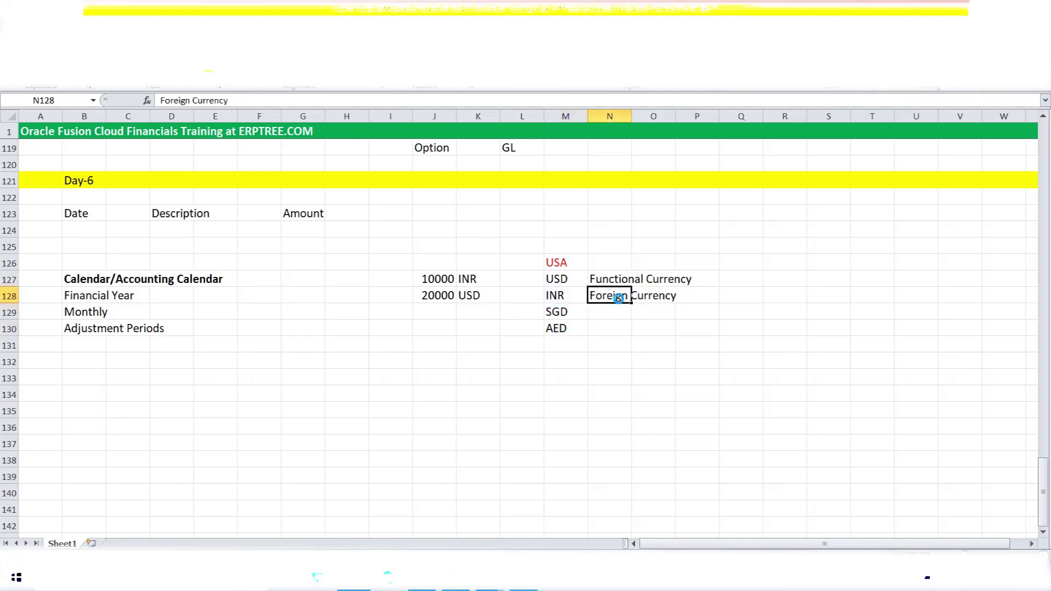
left_click_drag(631, 300, 632, 335)
left_click(720, 377)
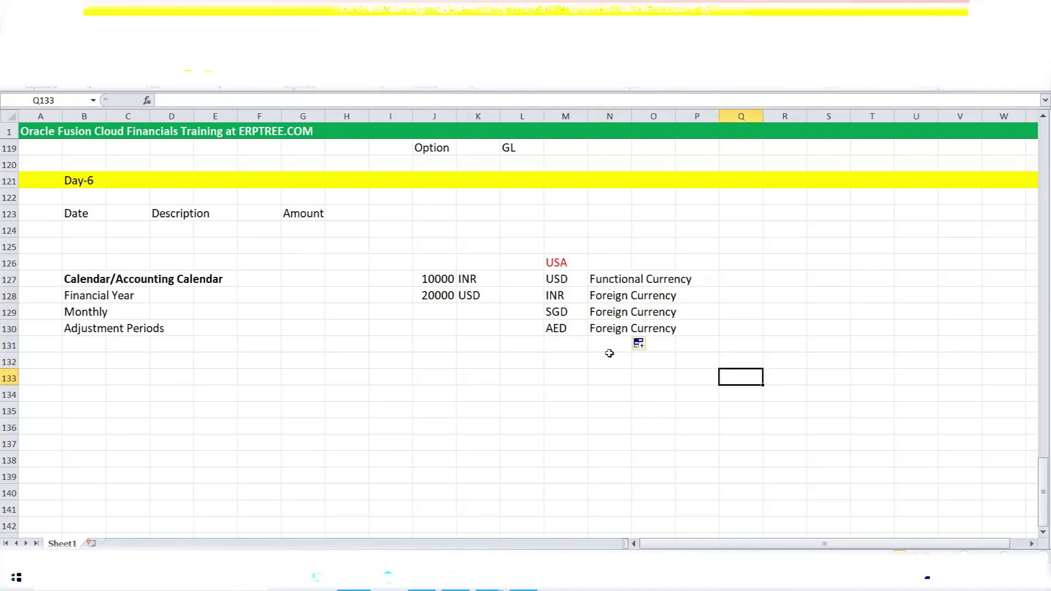
left_click(559, 294)
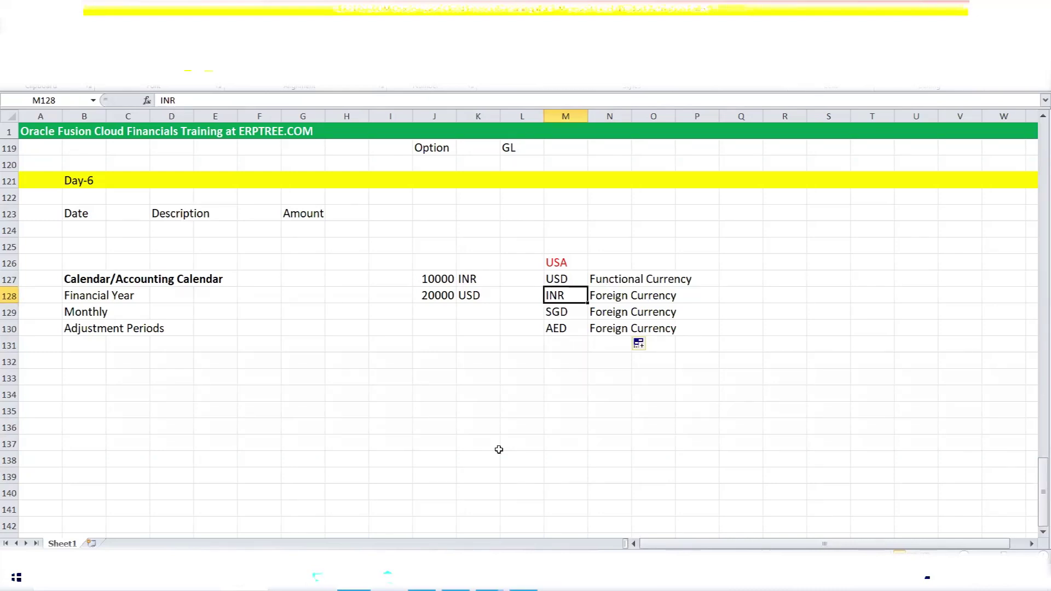
left_click(573, 280)
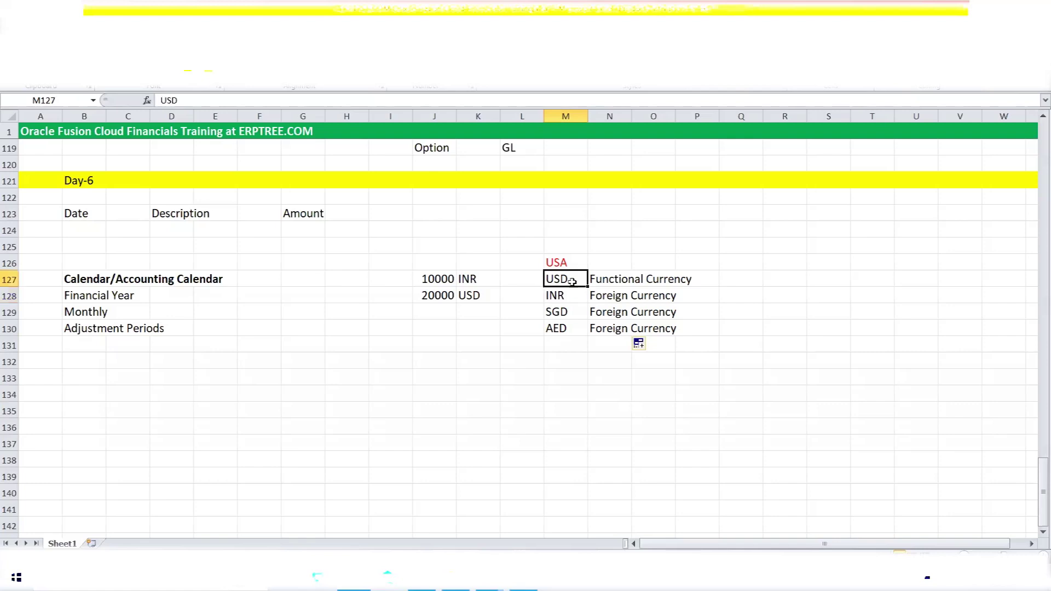
left_click(562, 296)
left_click(562, 312)
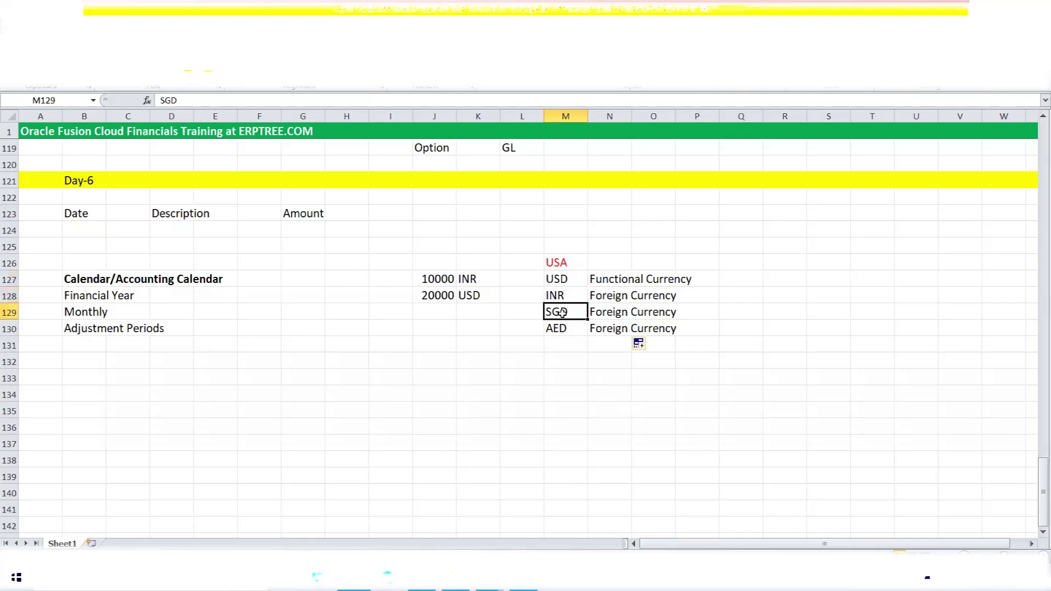
left_click(566, 332)
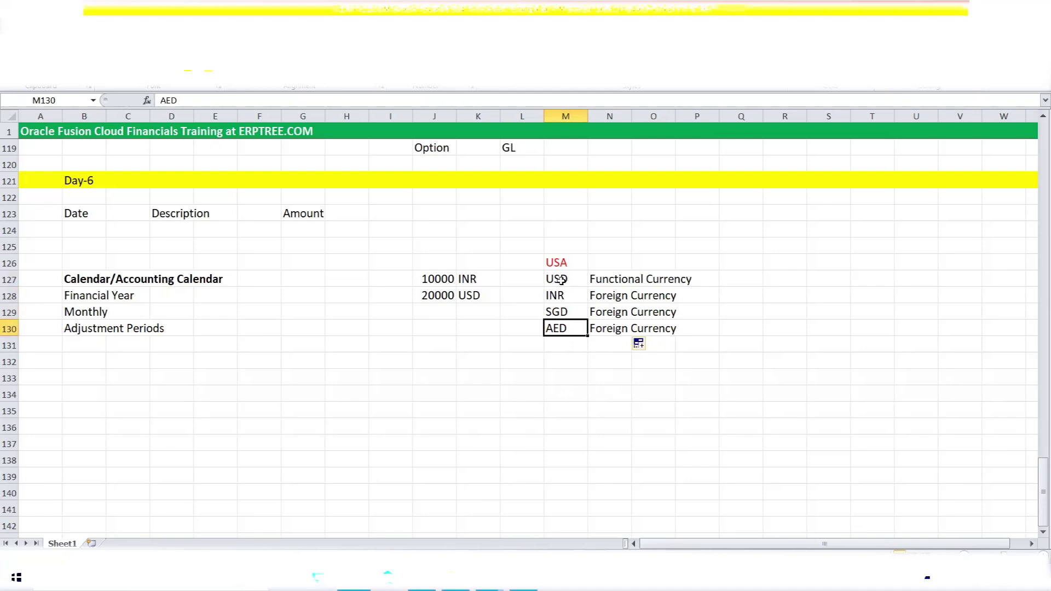
left_click(562, 280)
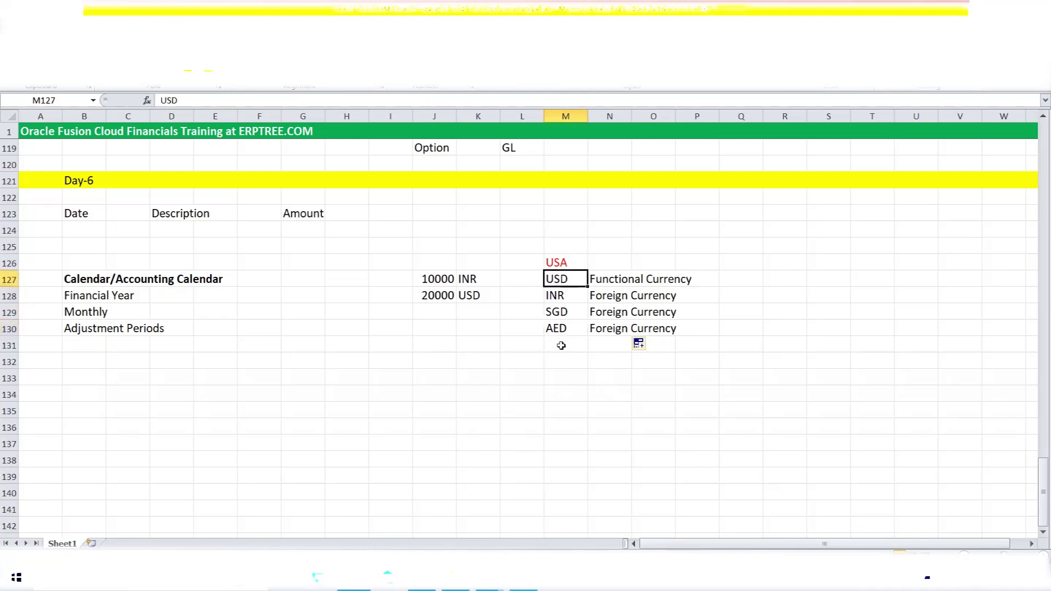
left_click(558, 299)
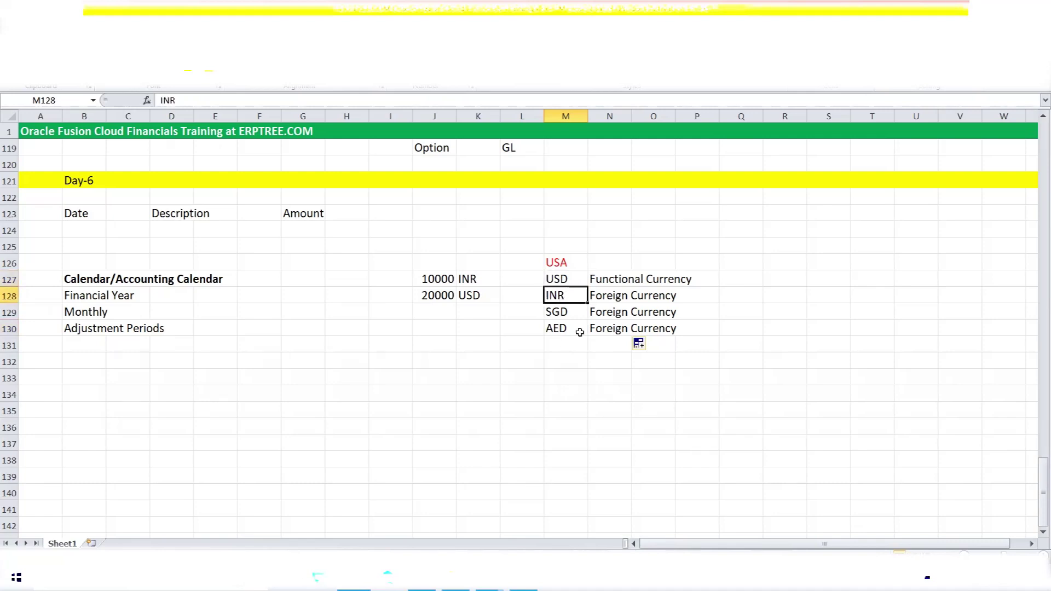
left_click(557, 313)
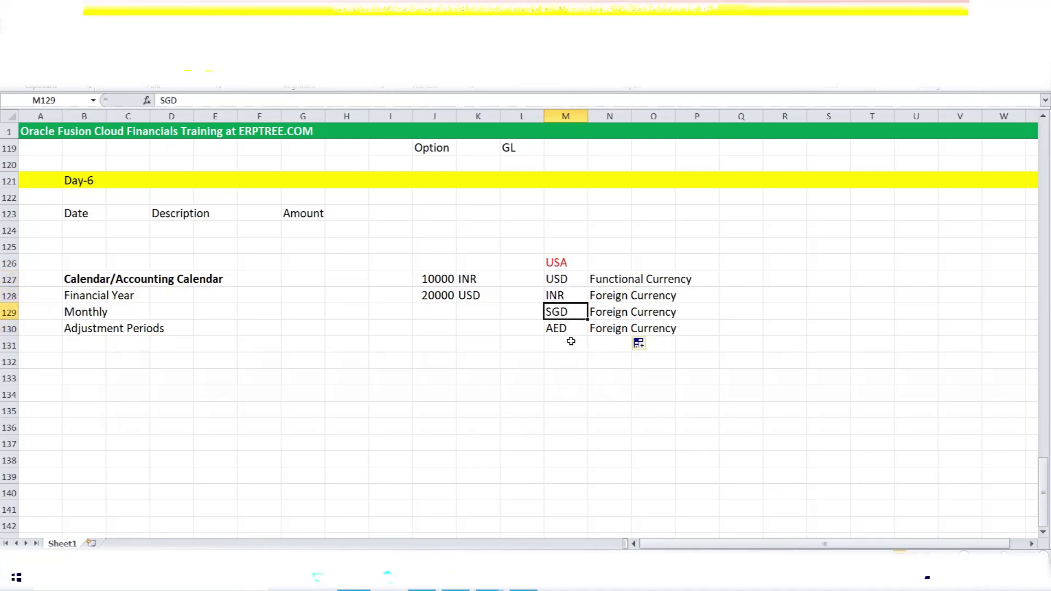
left_click(564, 333)
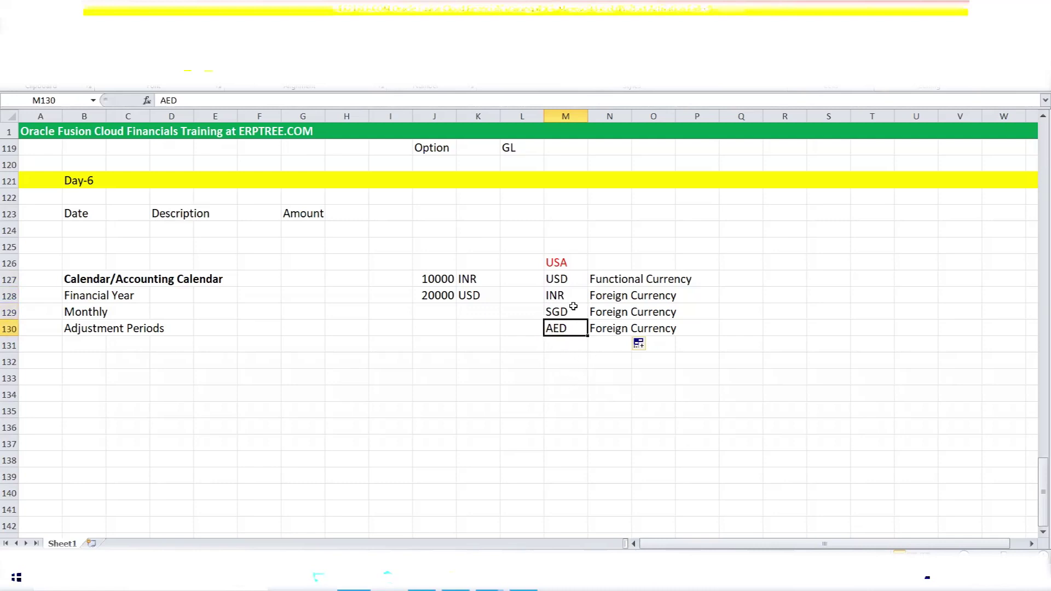
left_click(564, 279)
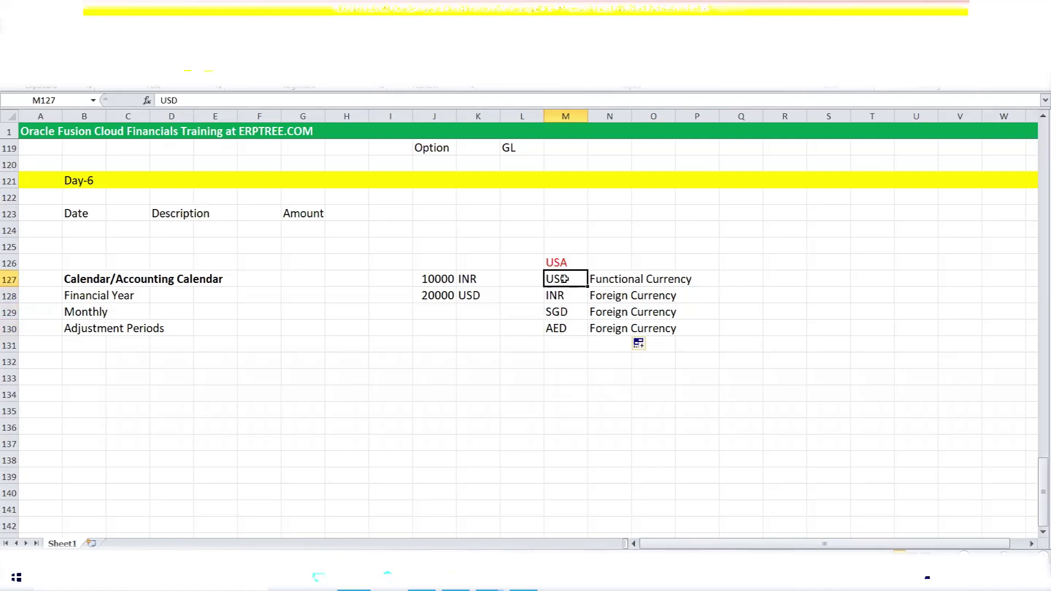
left_click(559, 295)
left_click_drag(558, 295, 559, 328)
left_click(560, 296)
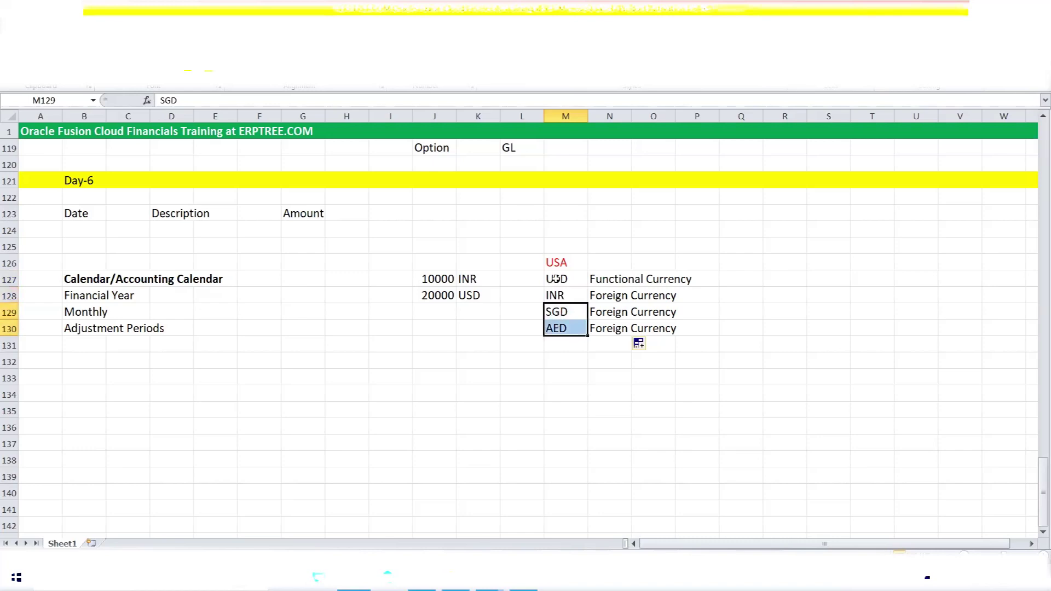
left_click(555, 283)
left_click(554, 315)
left_click_drag(559, 282, 559, 295)
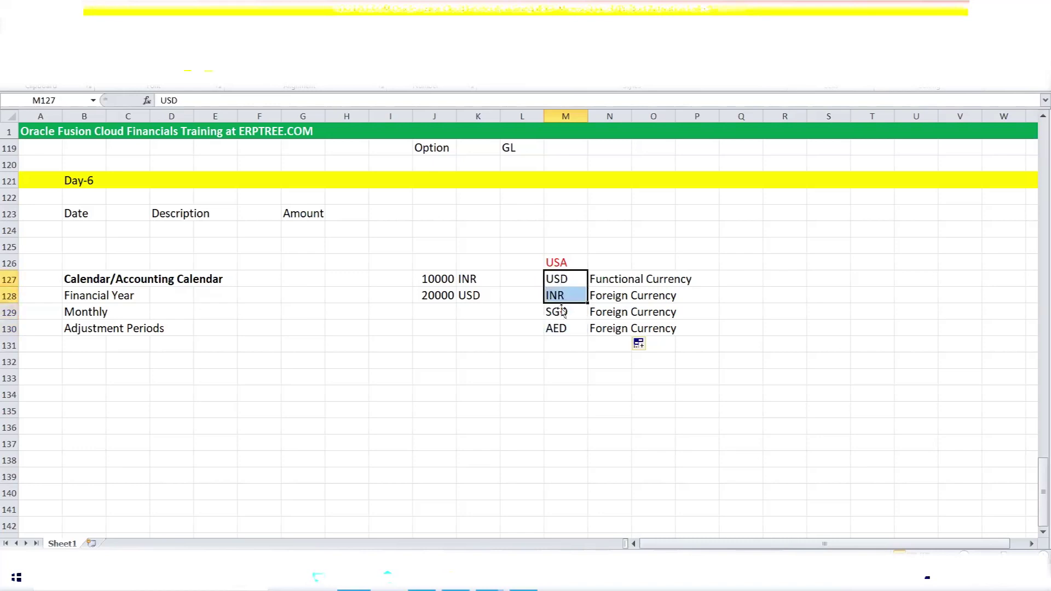
left_click(563, 328)
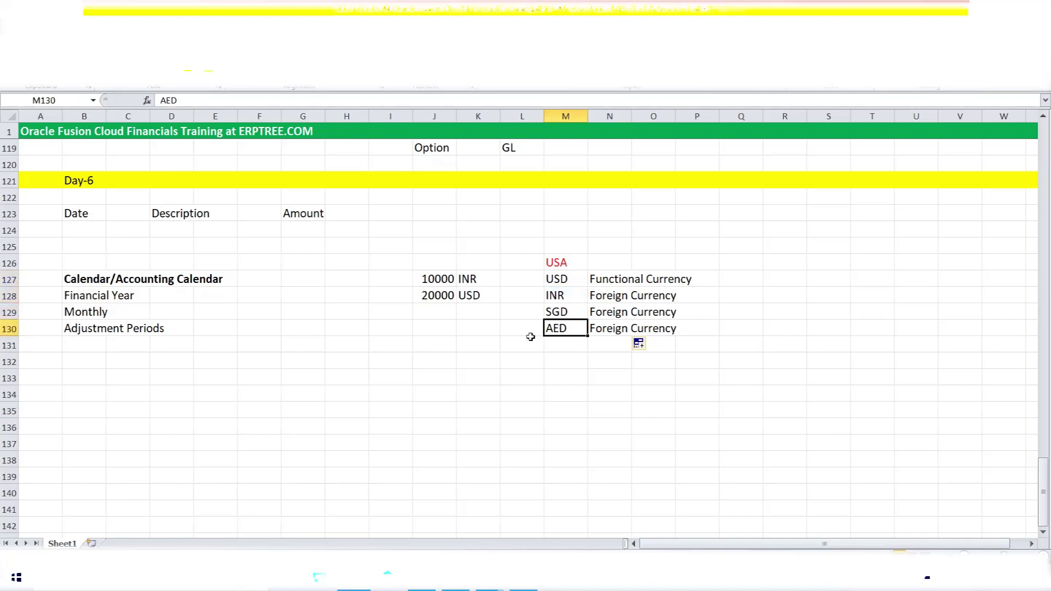
left_click_drag(562, 311, 561, 283)
left_click(767, 329)
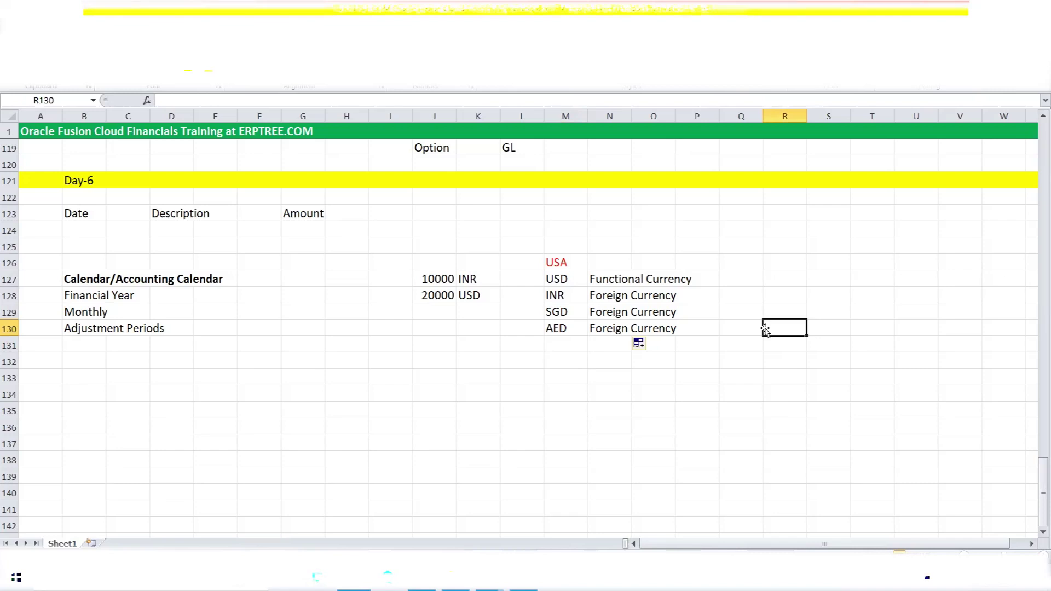
Enter 100, 10, 500 and 10000 in J131:J134 and select the four amounts.
left_click(443, 347)
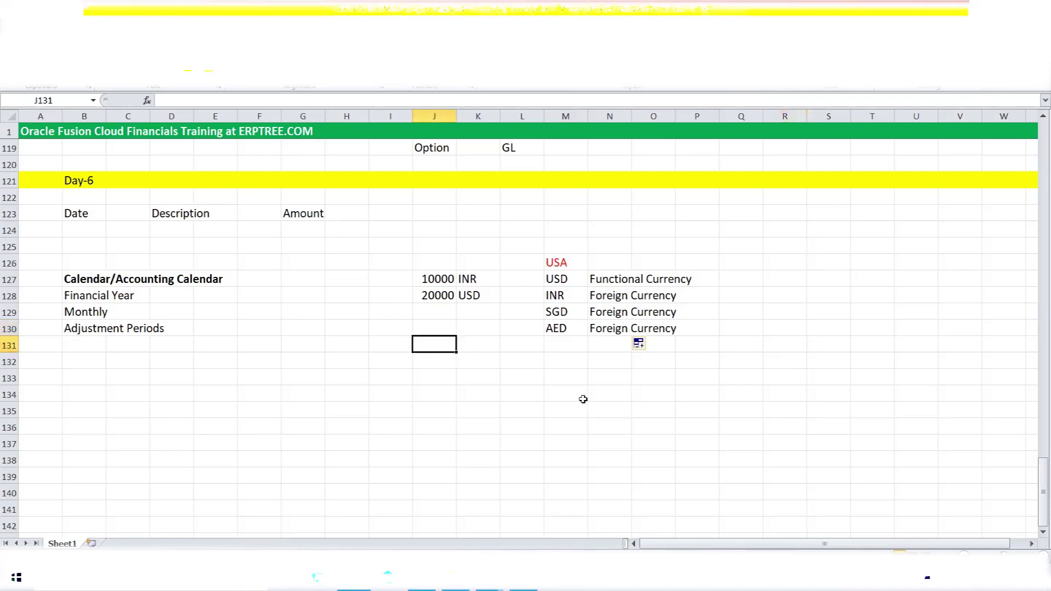
type("100")
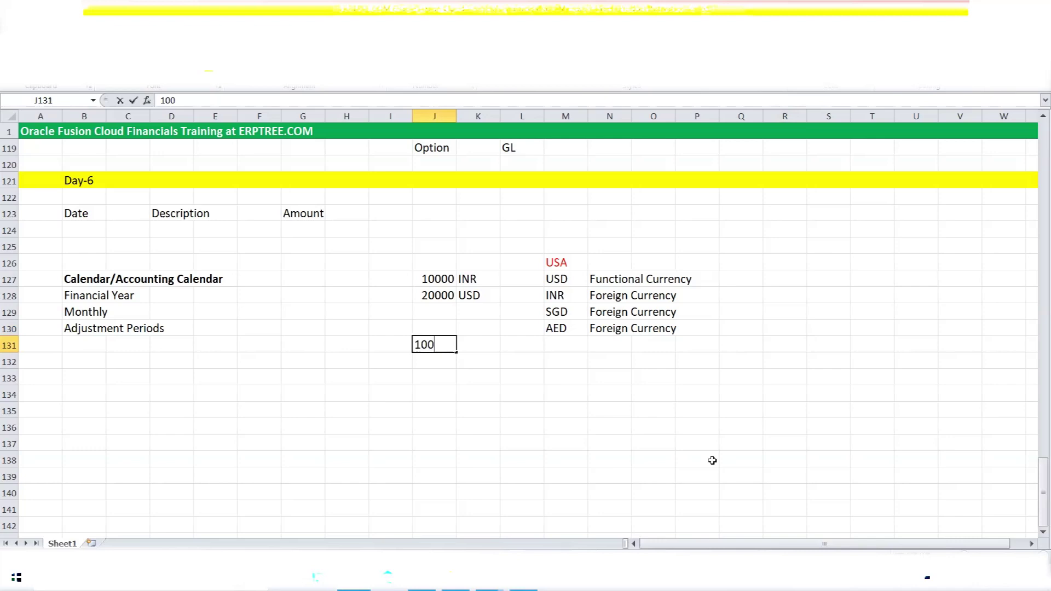
key("Return")
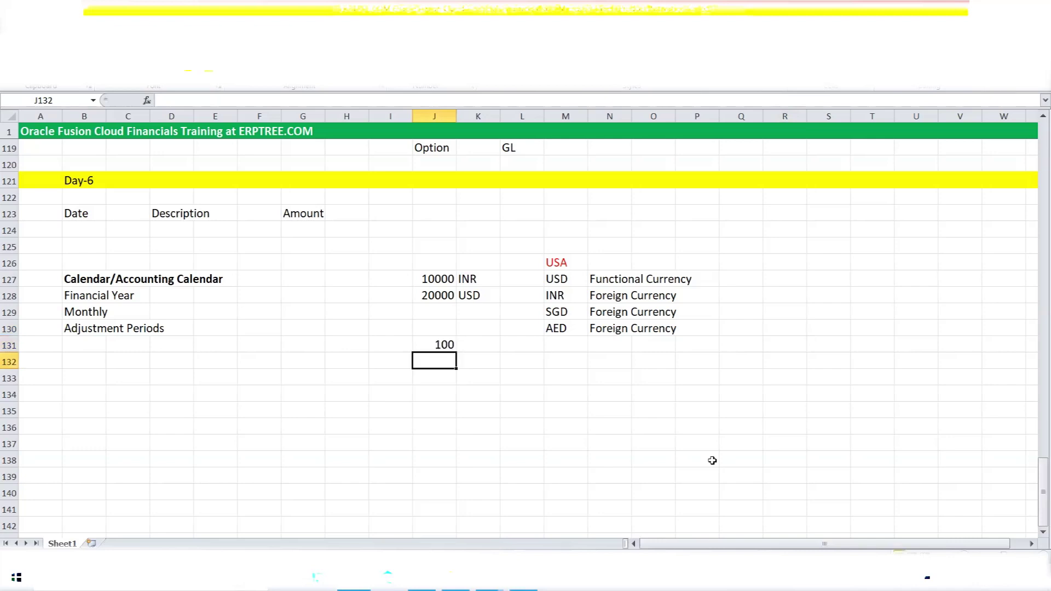
type("10")
key("Return")
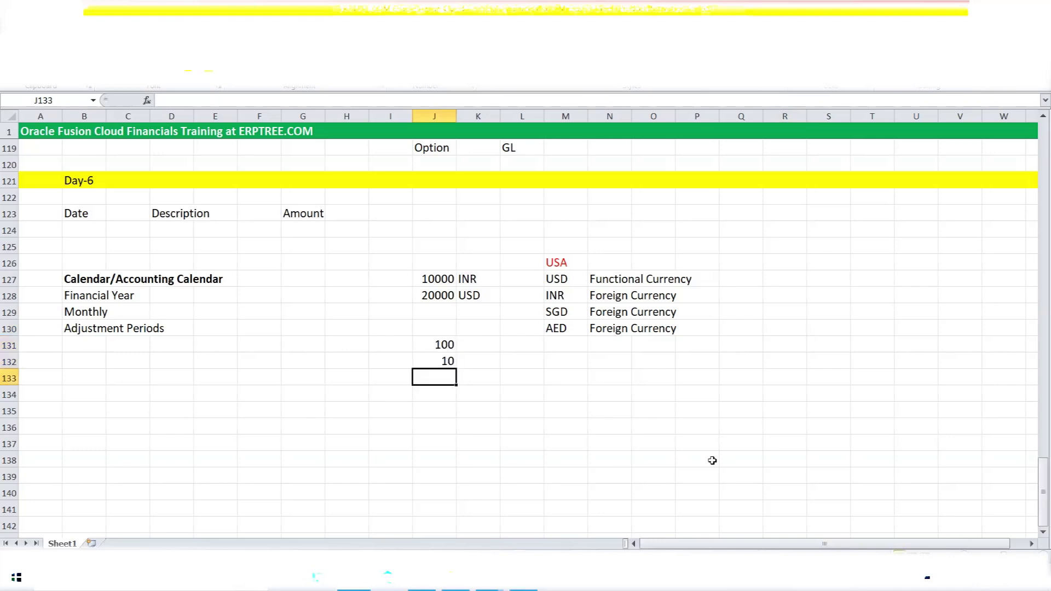
type("500")
key("Return")
type("10000")
key("Tab")
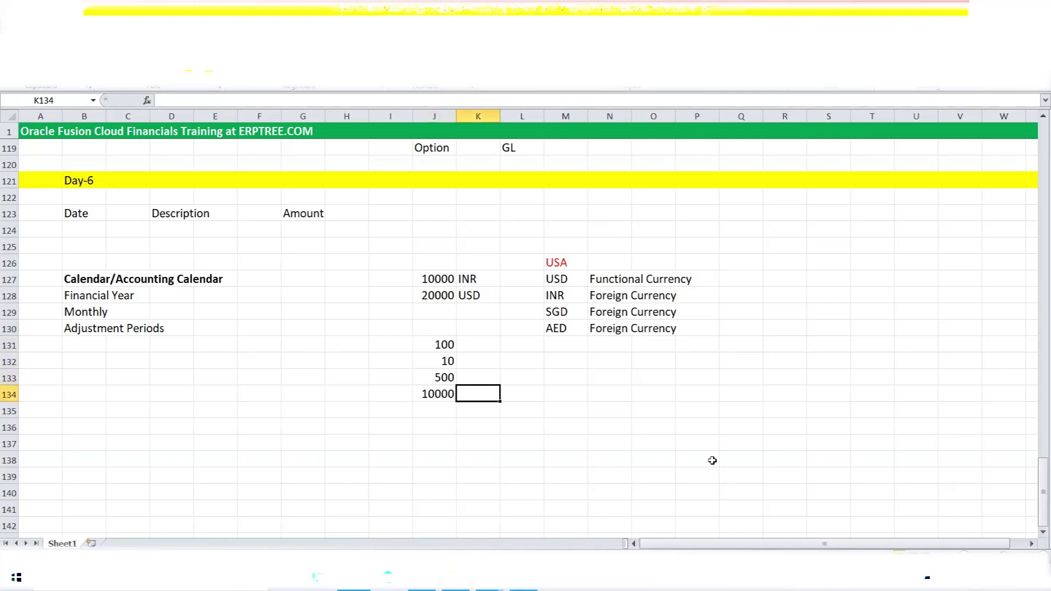
left_click_drag(440, 347, 436, 394)
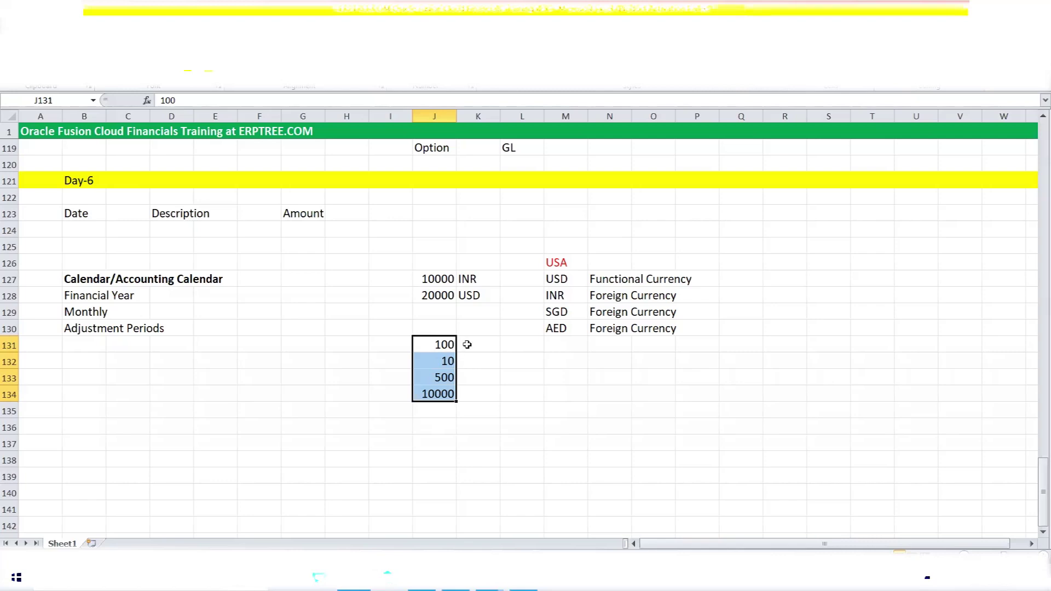
left_click(466, 345)
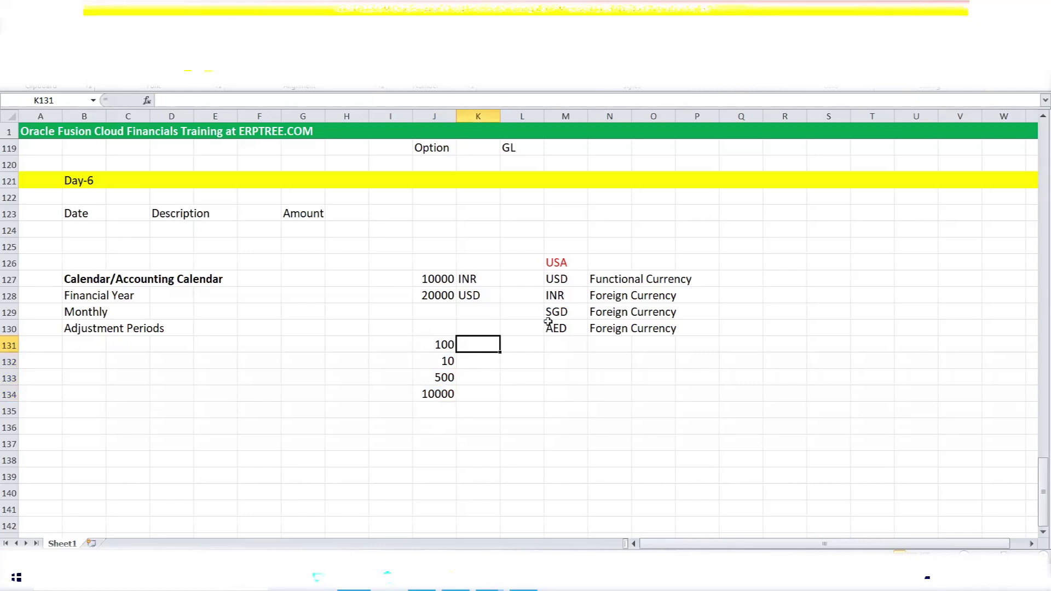
left_click_drag(559, 280, 558, 325)
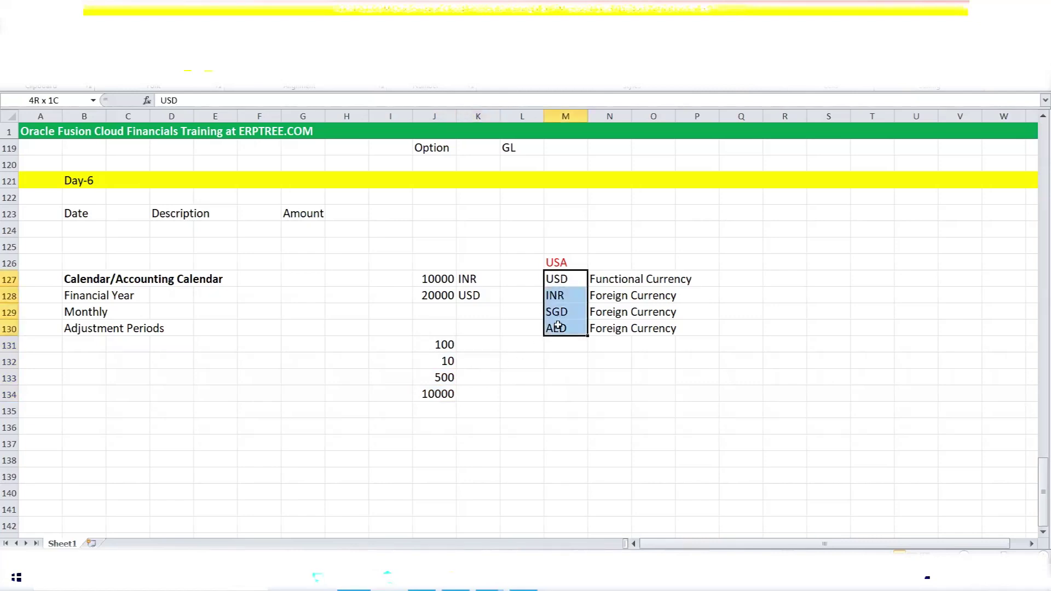
left_click(564, 285)
left_click(564, 294)
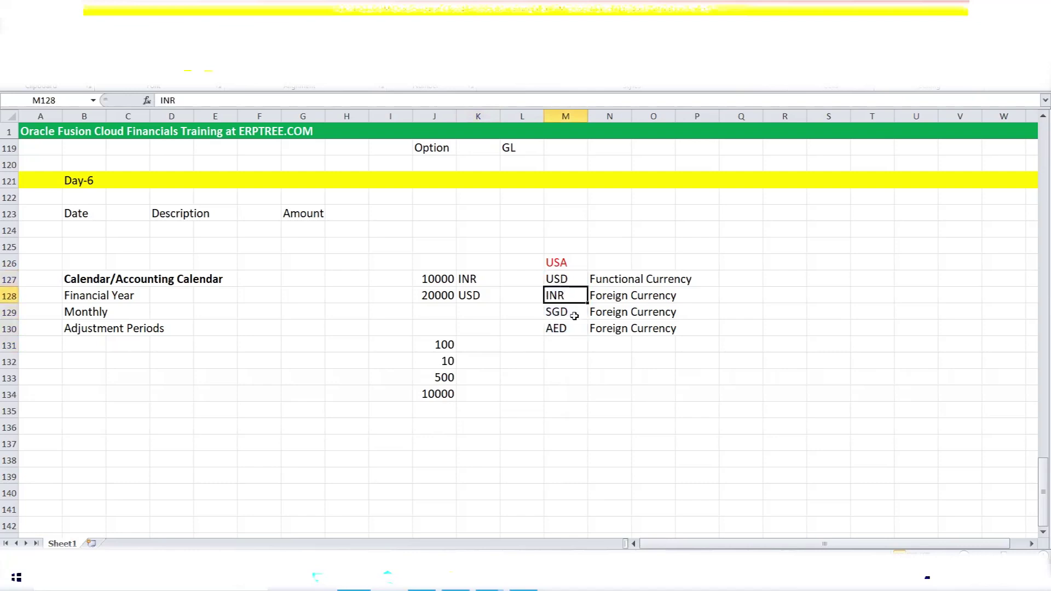
left_click(569, 311)
left_click(571, 330)
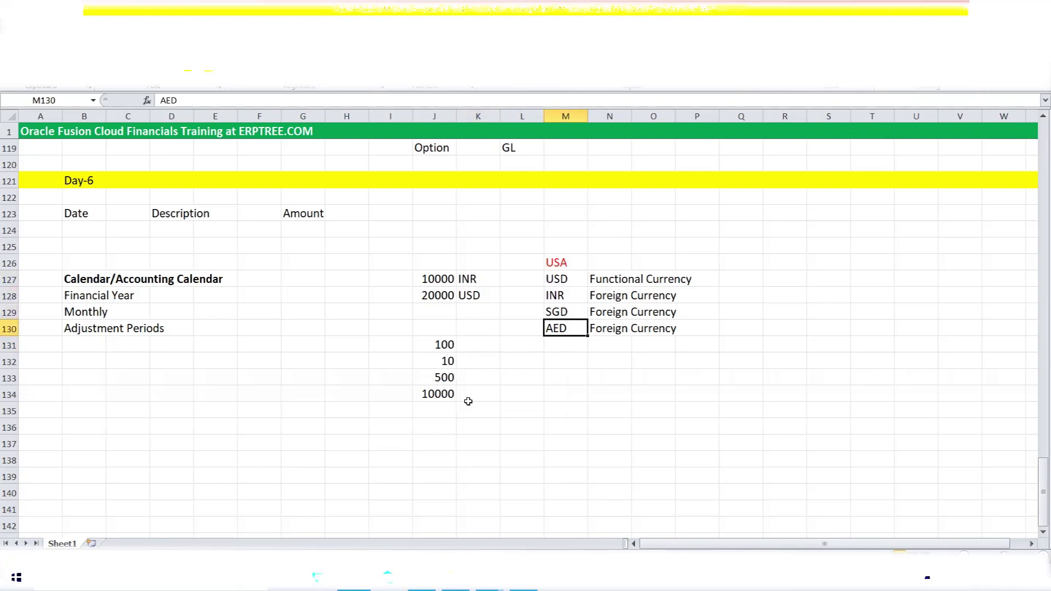
left_click(473, 350)
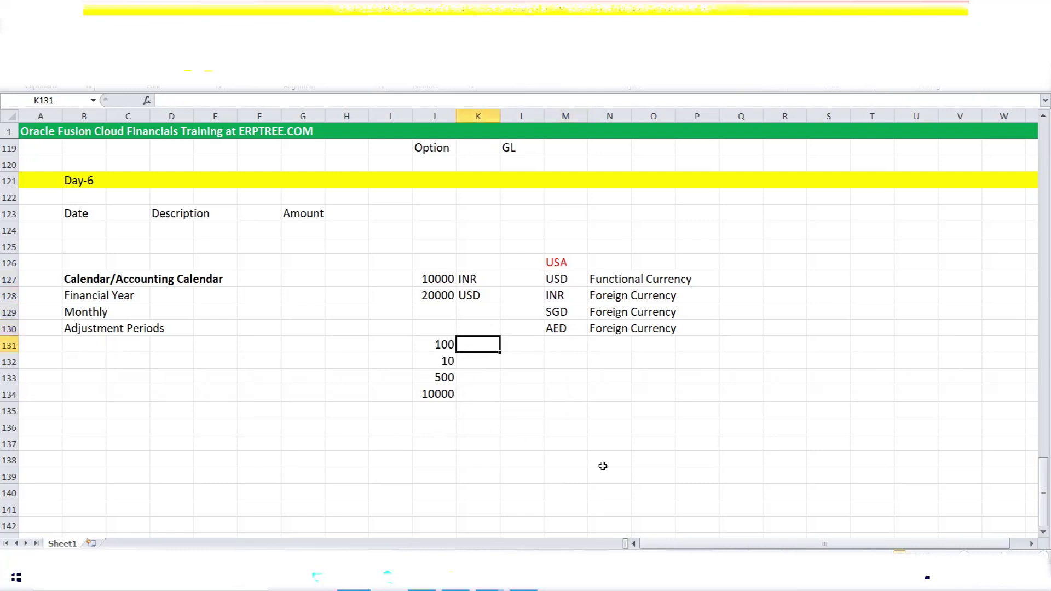
Enter the unit labels Marks, Kg, INR and USD down K131:K134.
type("Marks")
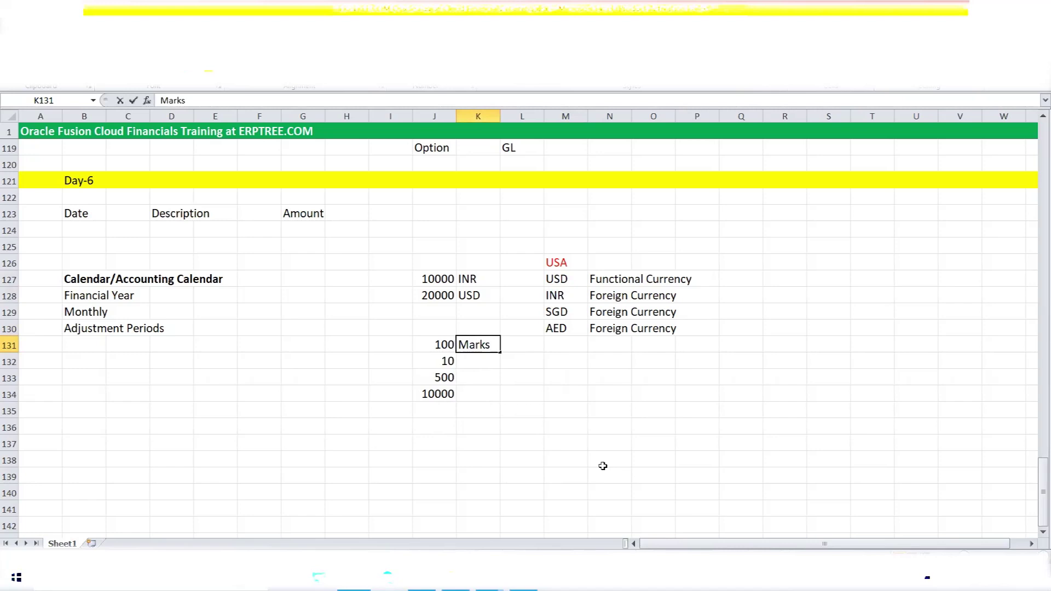
key("Return")
type("Kg")
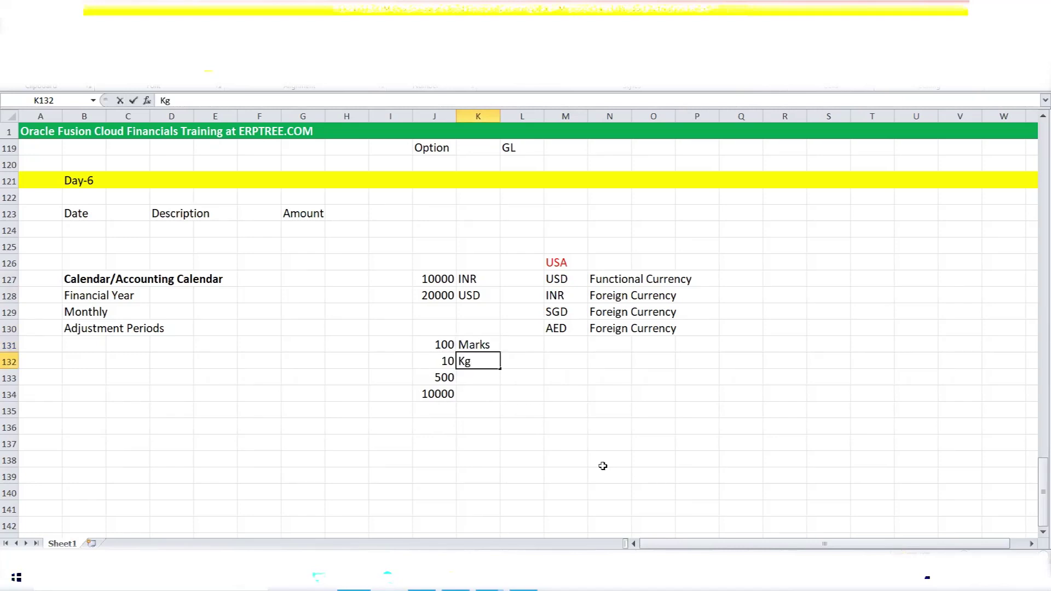
key("Return")
type("INR")
key("Return")
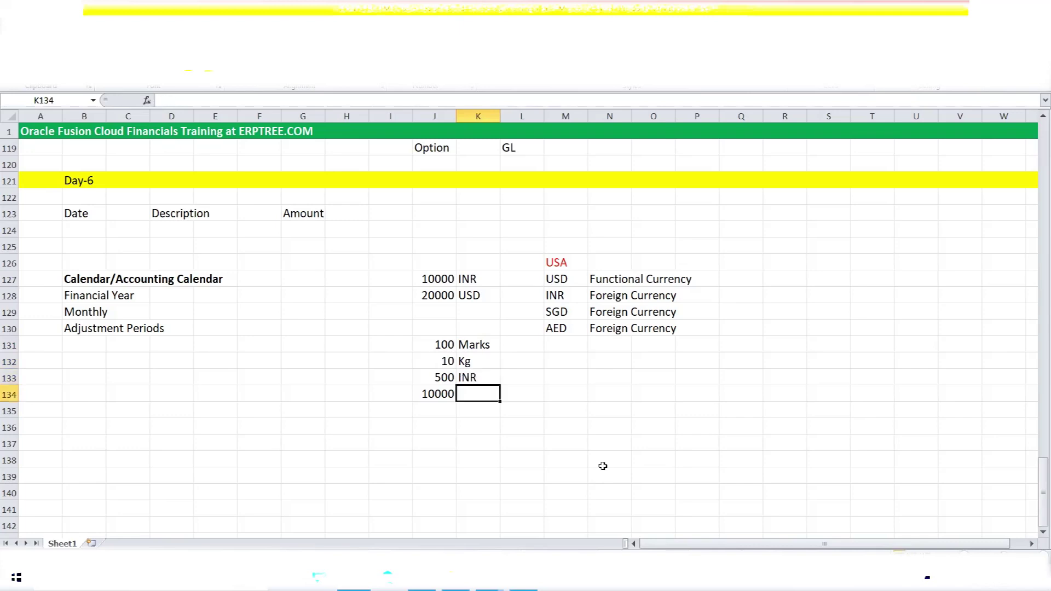
type("USD")
left_click_drag(484, 341, 486, 396)
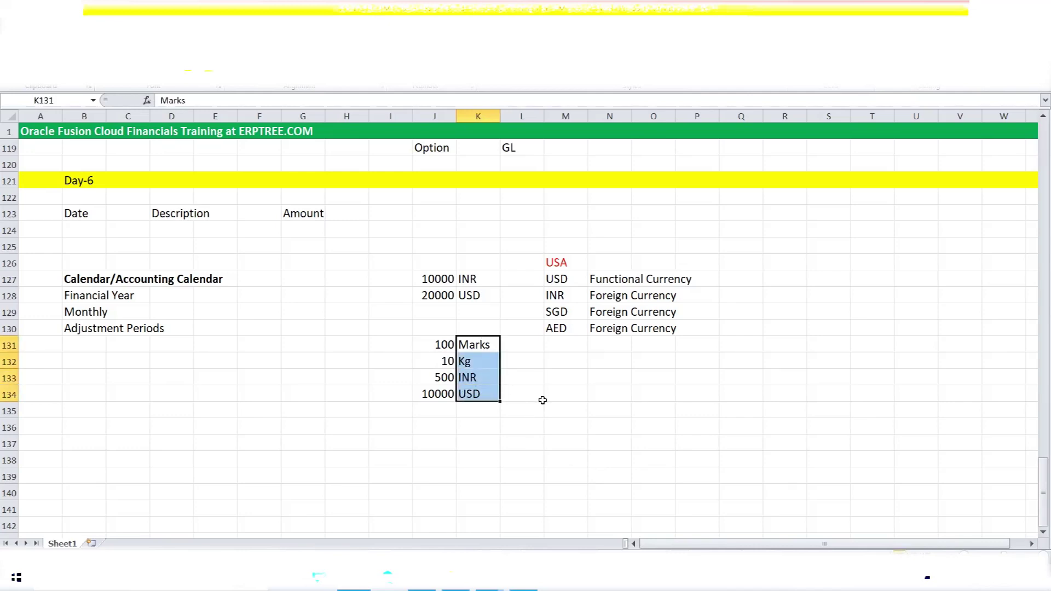
mouse_move(472, 380)
left_mouse_down()
mouse_move(476, 394)
mouse_move(437, 378)
mouse_move(479, 389)
left_mouse_up()
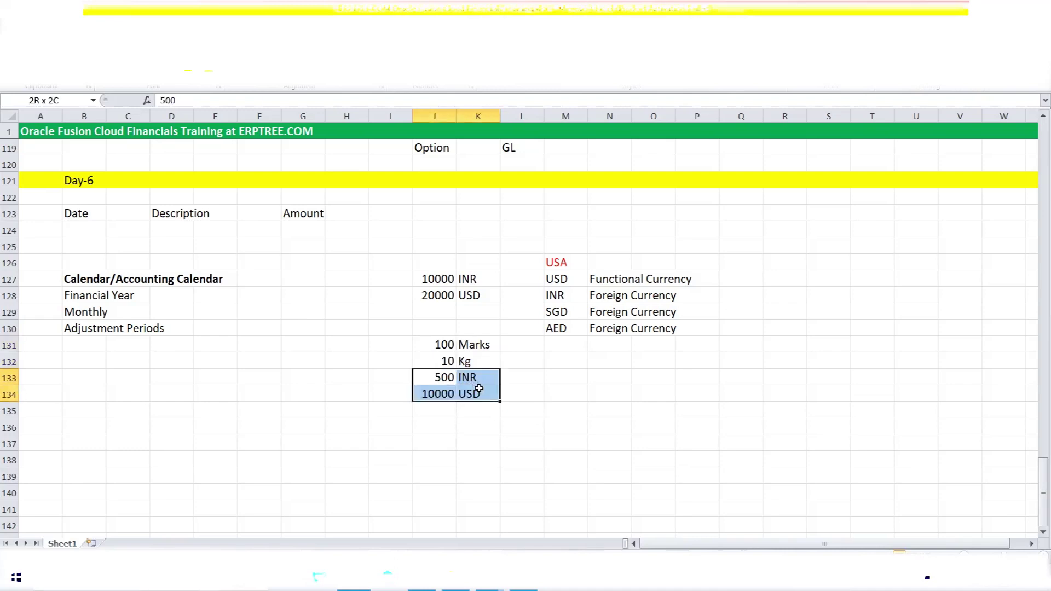
left_click(481, 349)
left_click_drag(482, 355, 484, 361)
left_click_drag(484, 359, 484, 359)
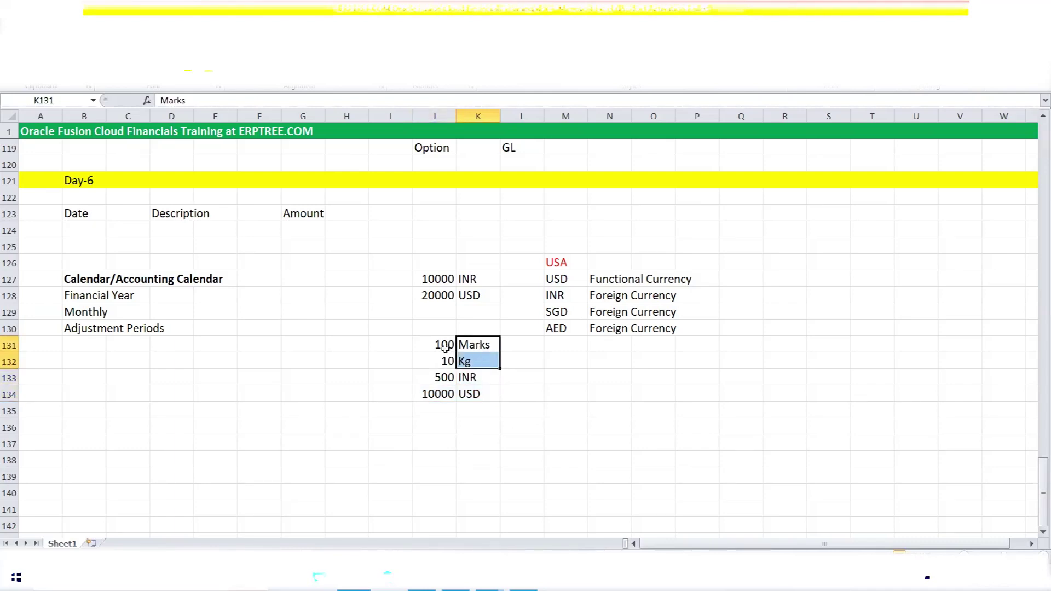
left_click_drag(479, 344, 481, 361)
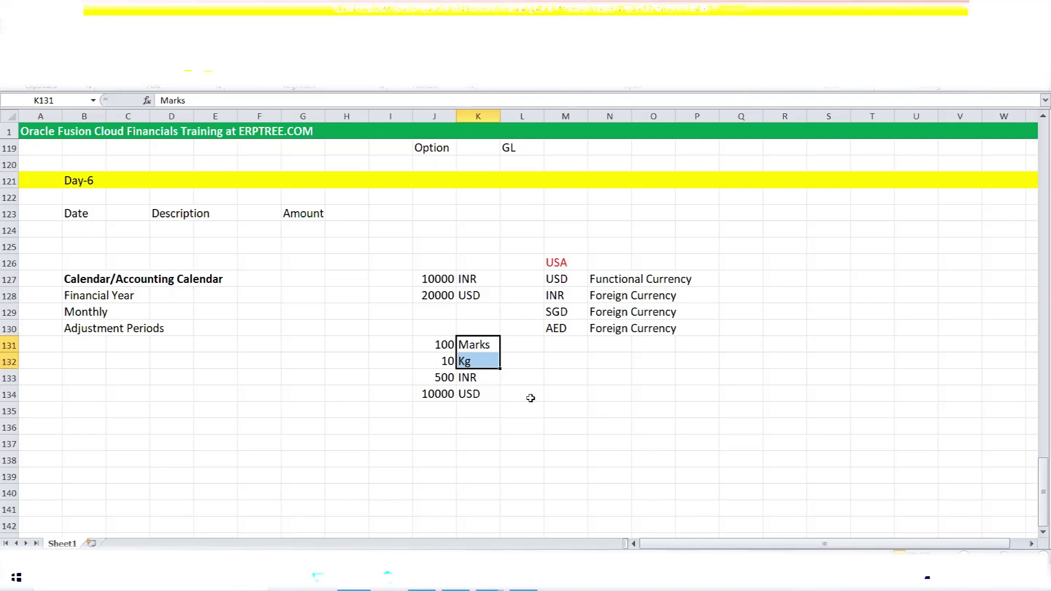
left_click_drag(556, 278, 557, 327)
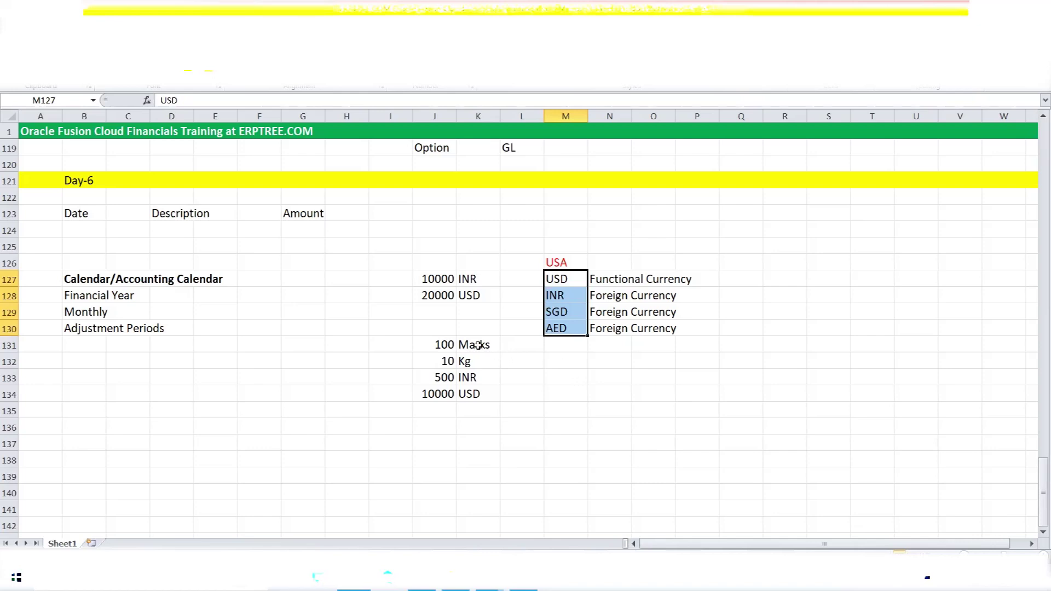
left_click_drag(478, 345, 476, 358)
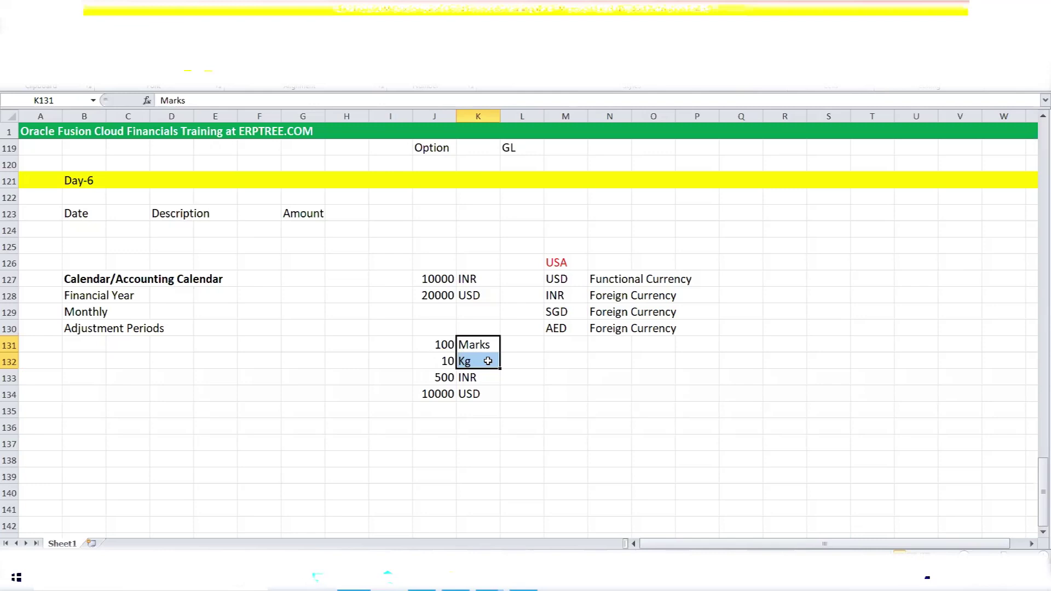
Enter STAT in M132 beneath the currency codes, then highlight the codes in M127:M130.
left_click(559, 362)
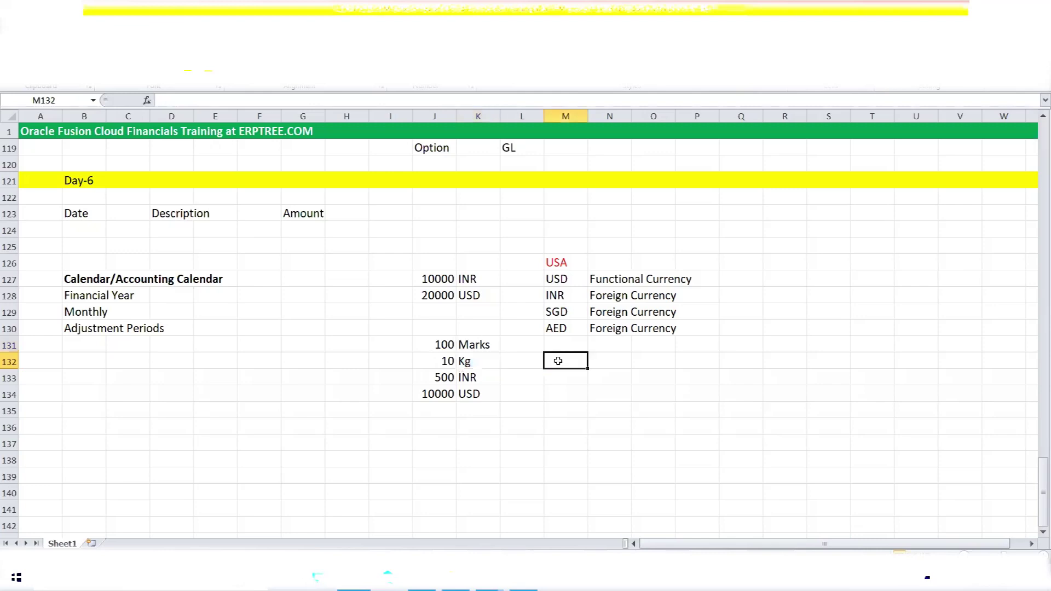
type("STAT")
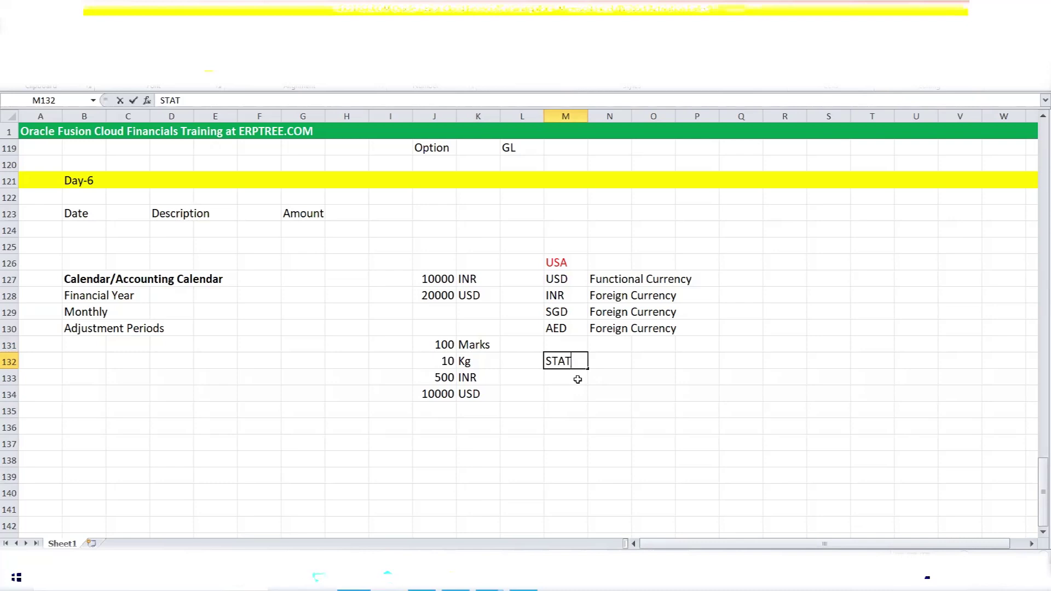
left_click(565, 281)
left_click_drag(564, 282, 562, 331)
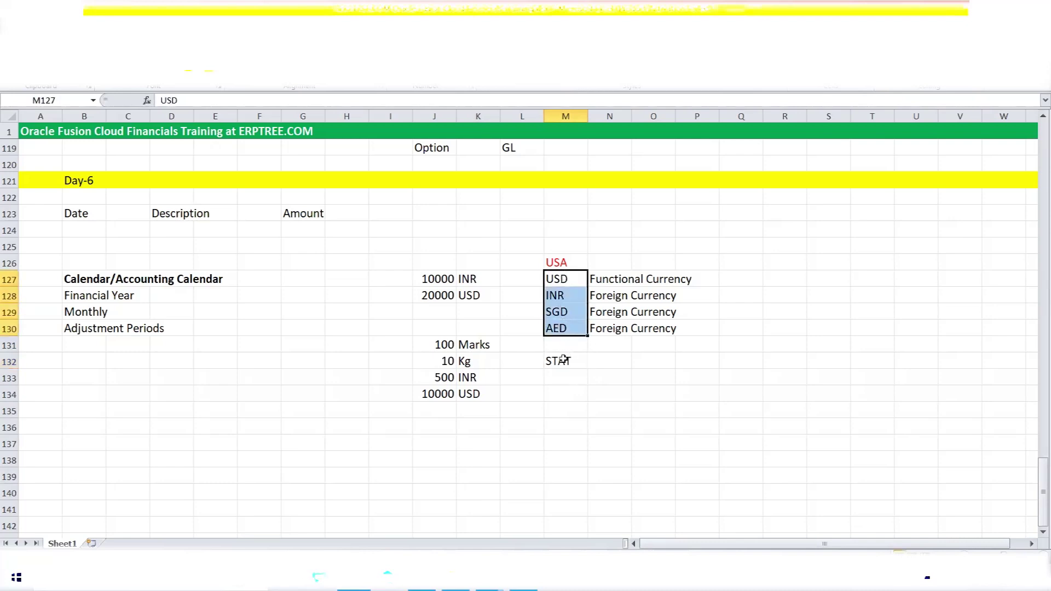
left_click(562, 360)
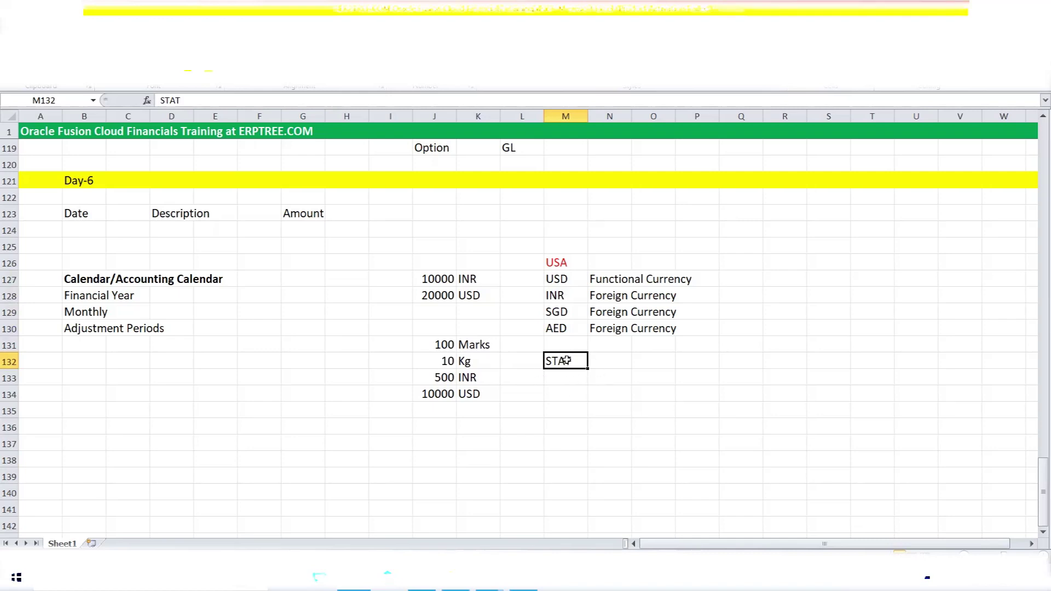
Add a bold 'Type of Currencies' heading in R126.
left_click(776, 265)
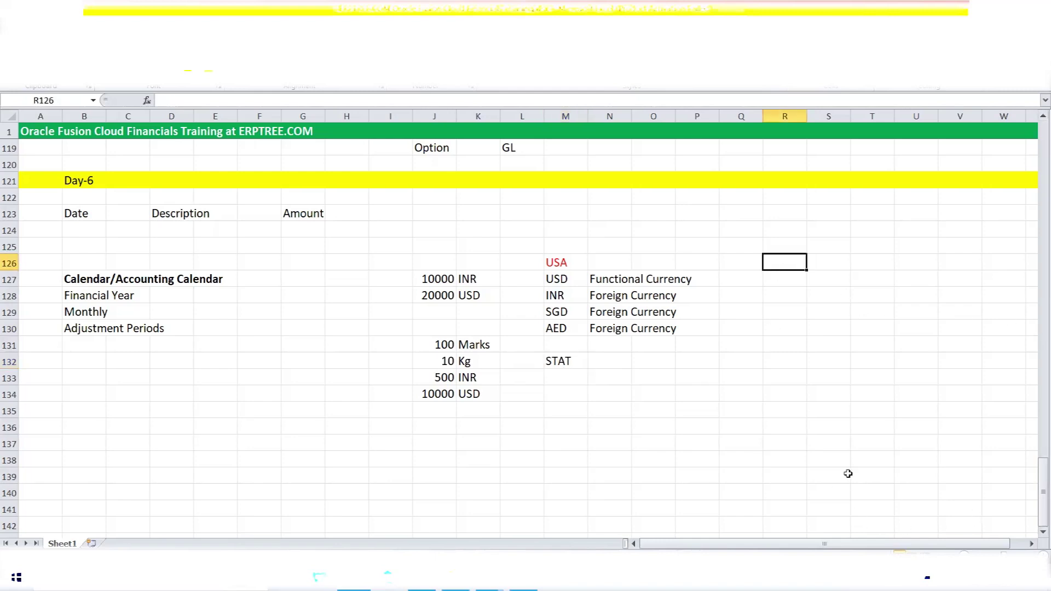
type("Type o")
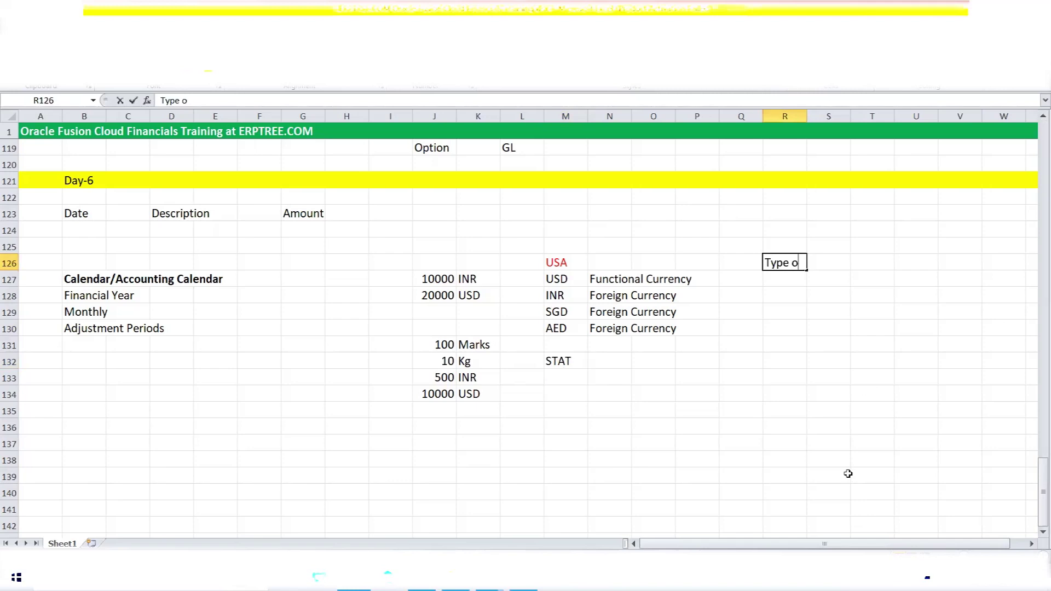
type("f Currencies")
key("ctrl+Return")
key("ctrl+b")
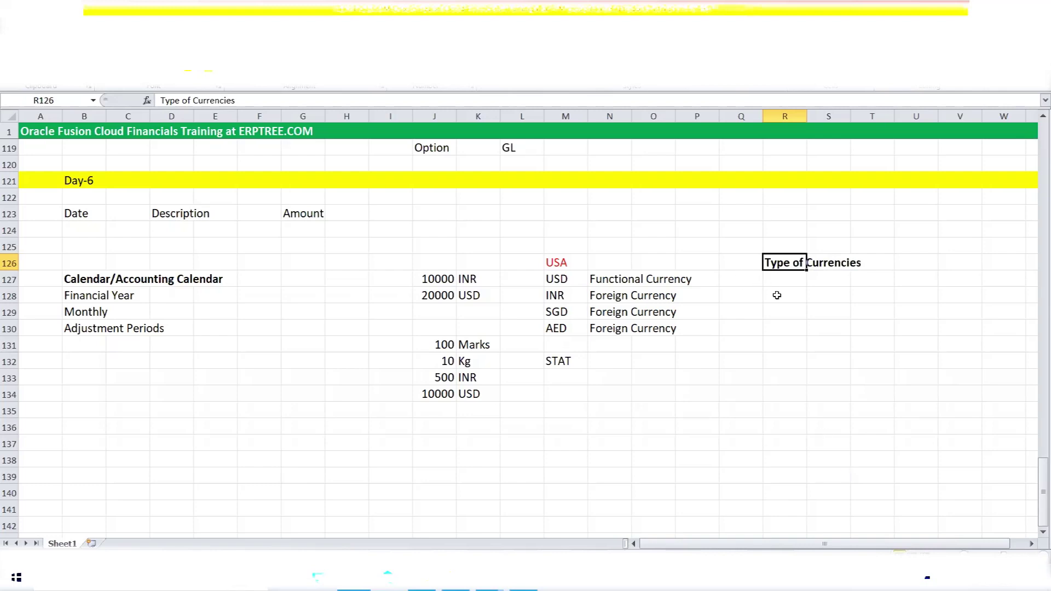
List Functional Currency, Foreign Currency and STAT Currency in R128:R130 under the heading.
left_click(777, 295)
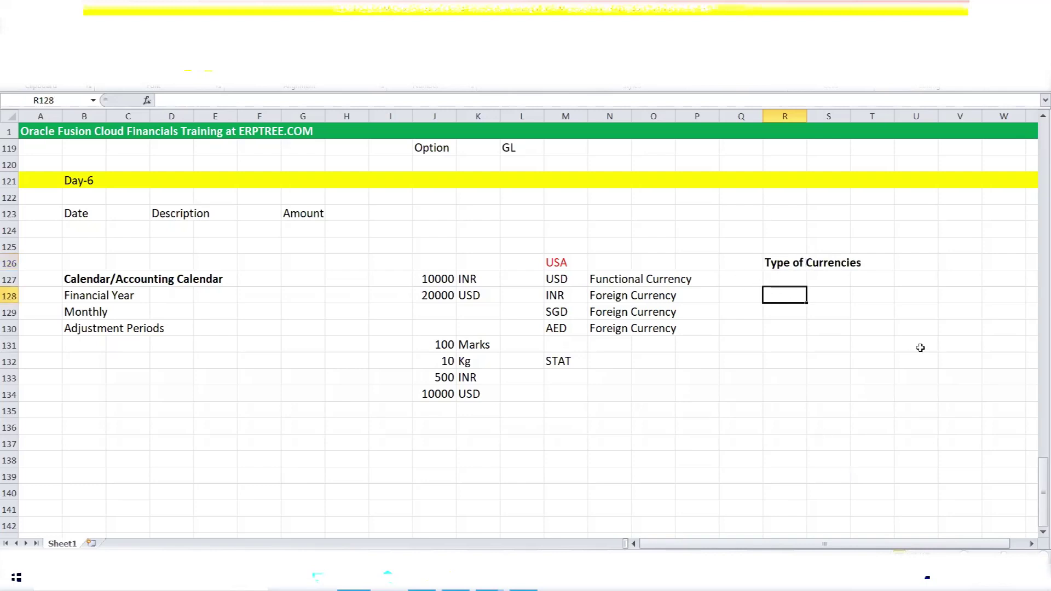
type("Functi")
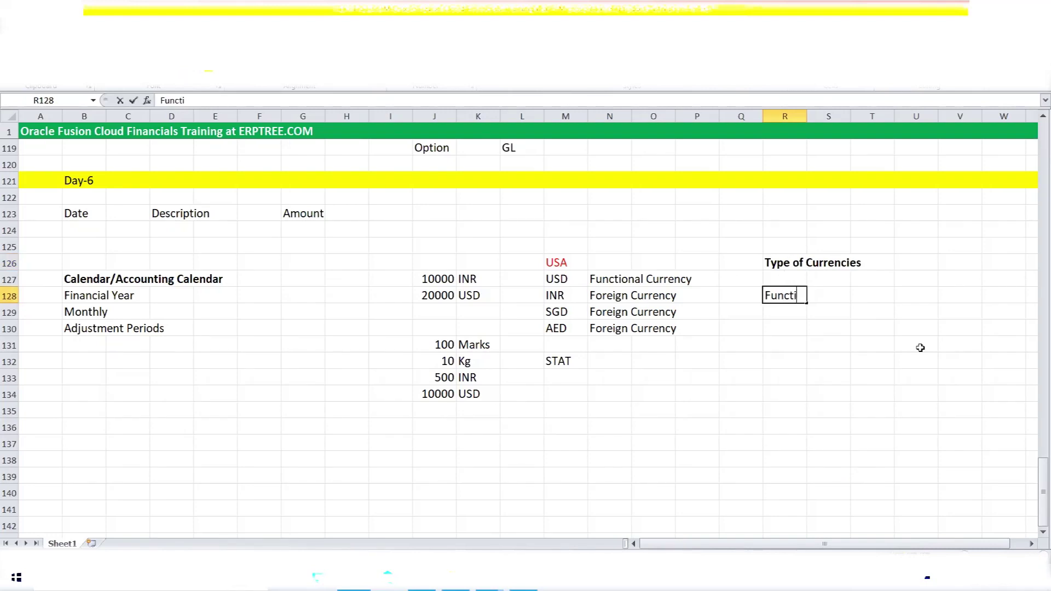
type("onal Currency")
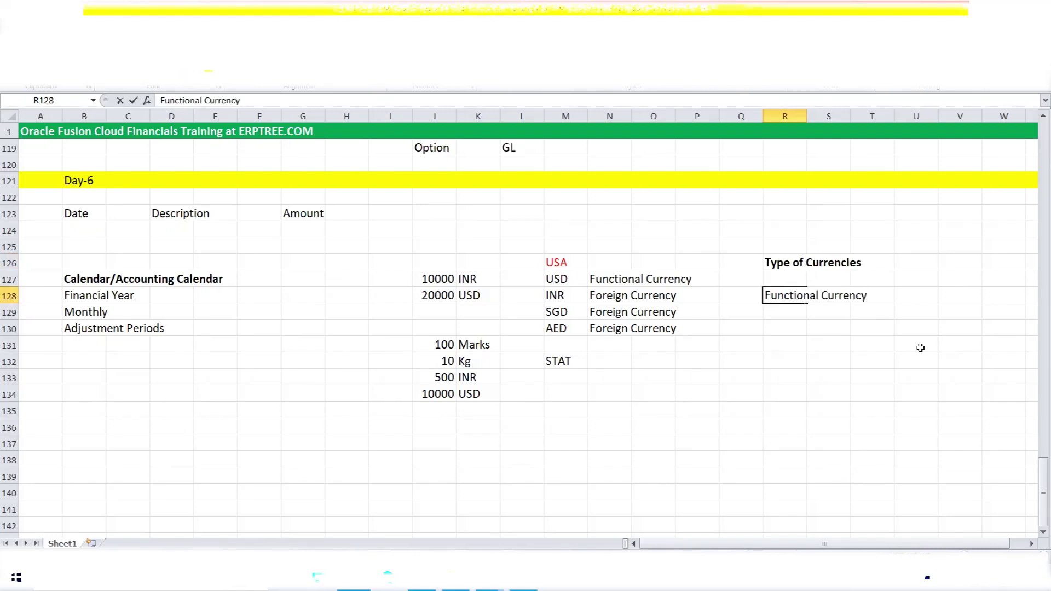
key("Return")
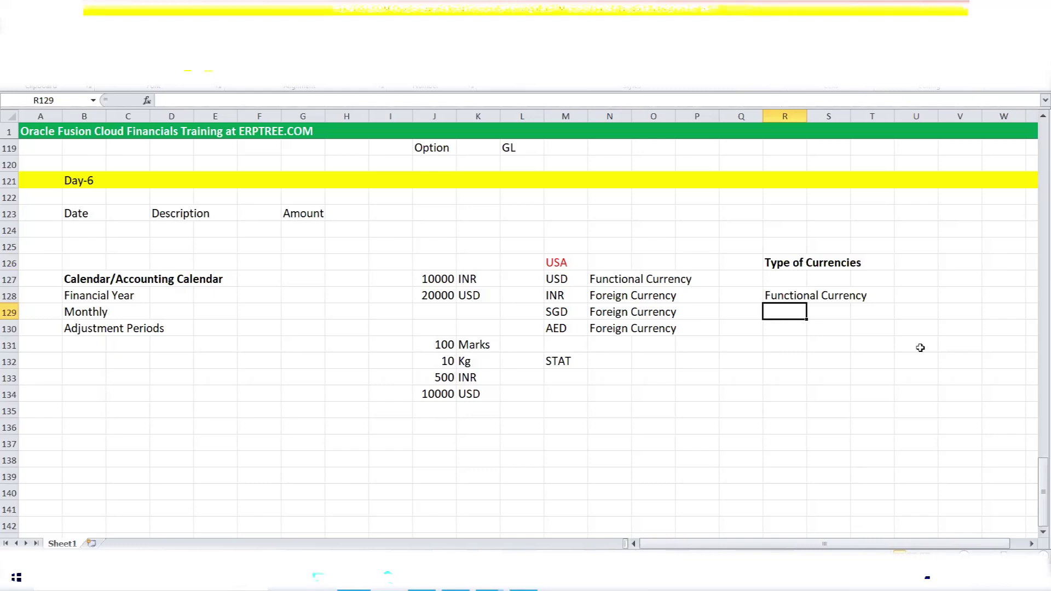
type("Foreign Currency")
key("Return")
type("STA")
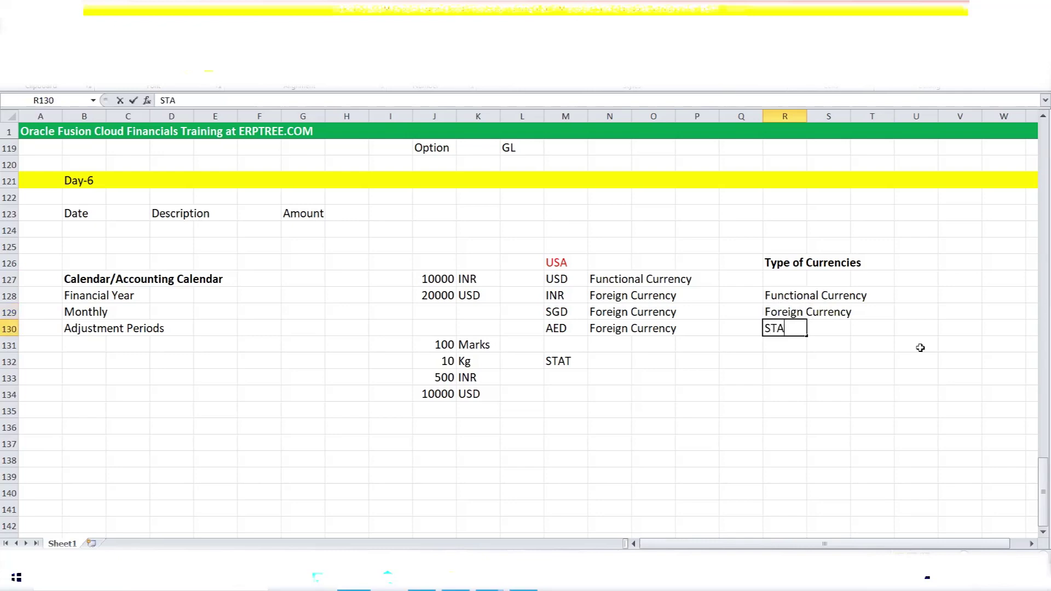
type("T Currency")
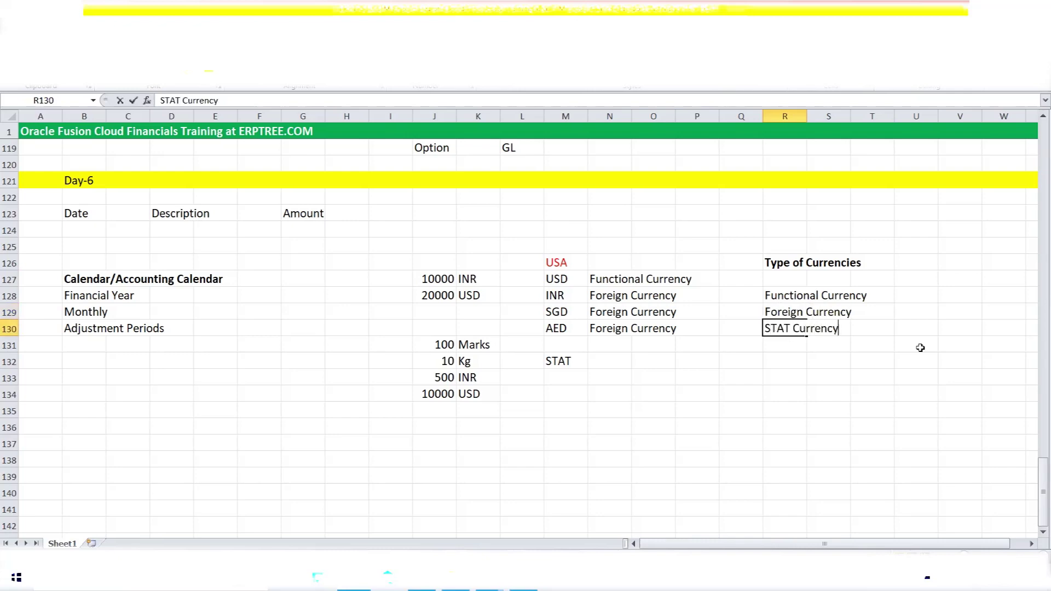
key("ctrl+Return")
left_click_drag(784, 297, 856, 295)
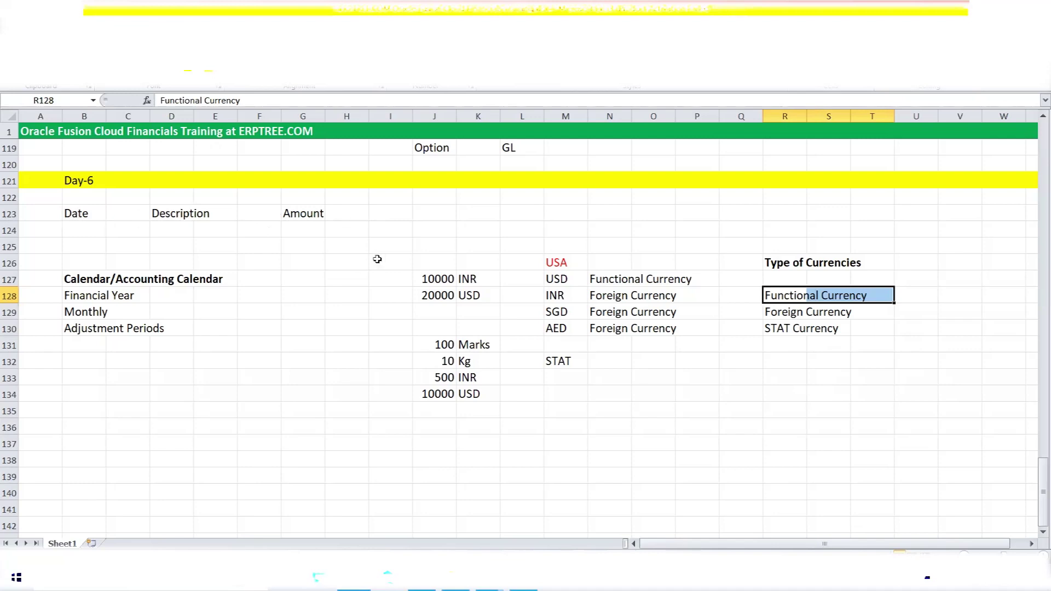
Highlight the Type of Currencies notes, the USD/INR/SGD/AED codes and the Marks and Kg units.
left_click_drag(782, 267, 854, 271)
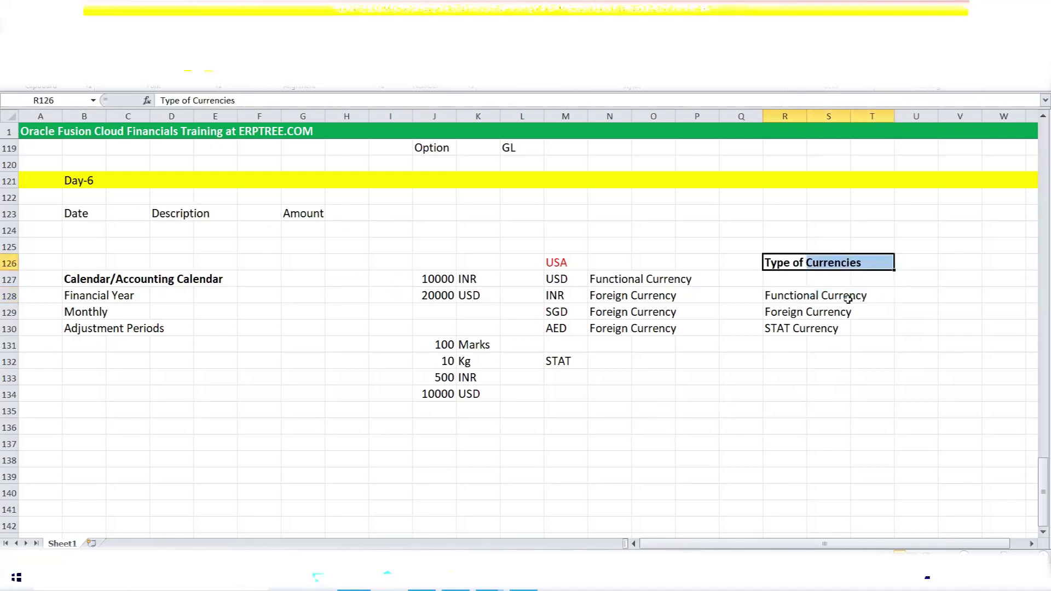
left_click(775, 296)
left_click_drag(776, 296, 874, 331)
left_click_drag(777, 298, 865, 306)
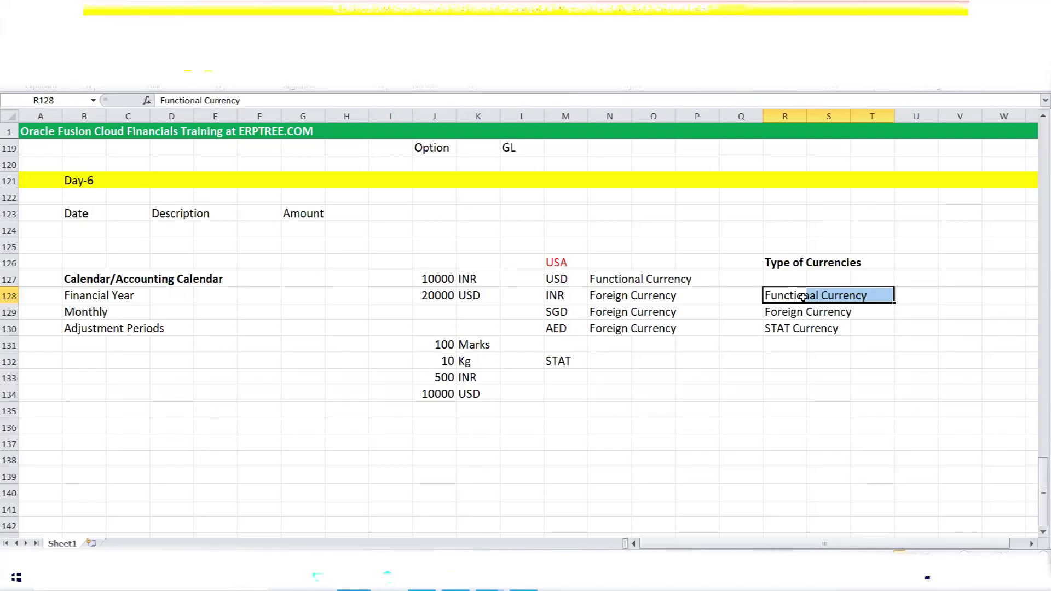
left_click(789, 329)
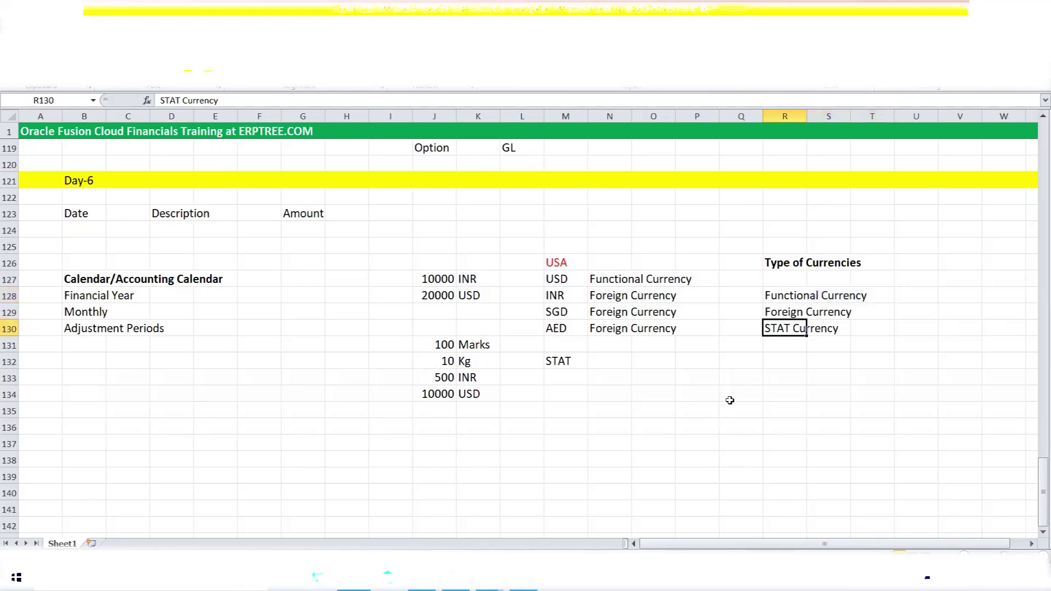
left_click_drag(564, 273, 569, 328)
left_click_drag(481, 346, 479, 363)
left_click(627, 448)
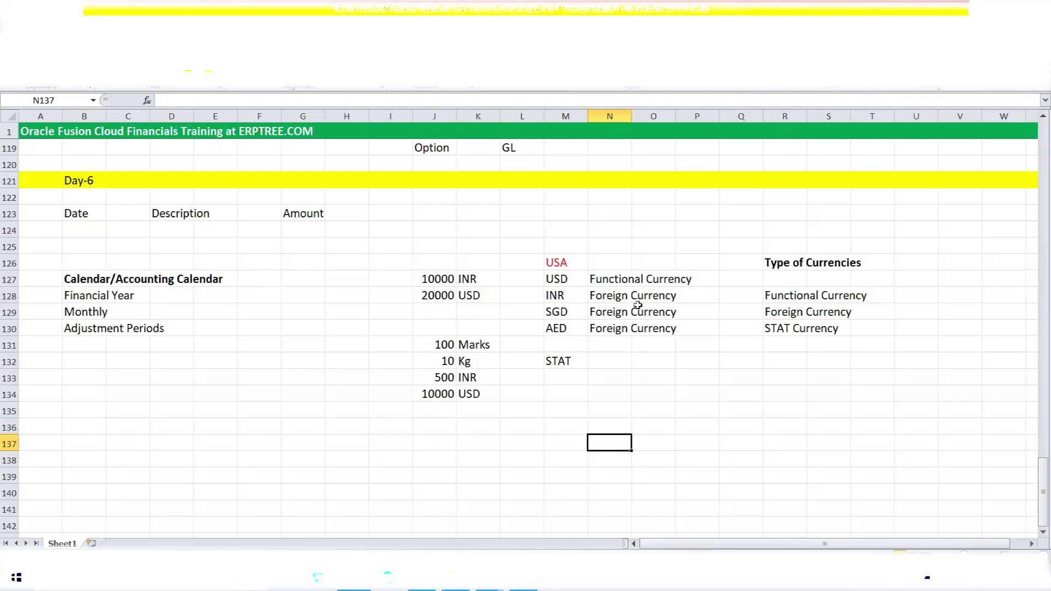
Point out USD as Functional Currency, then the Calendar and Amount headings.
left_click(618, 233)
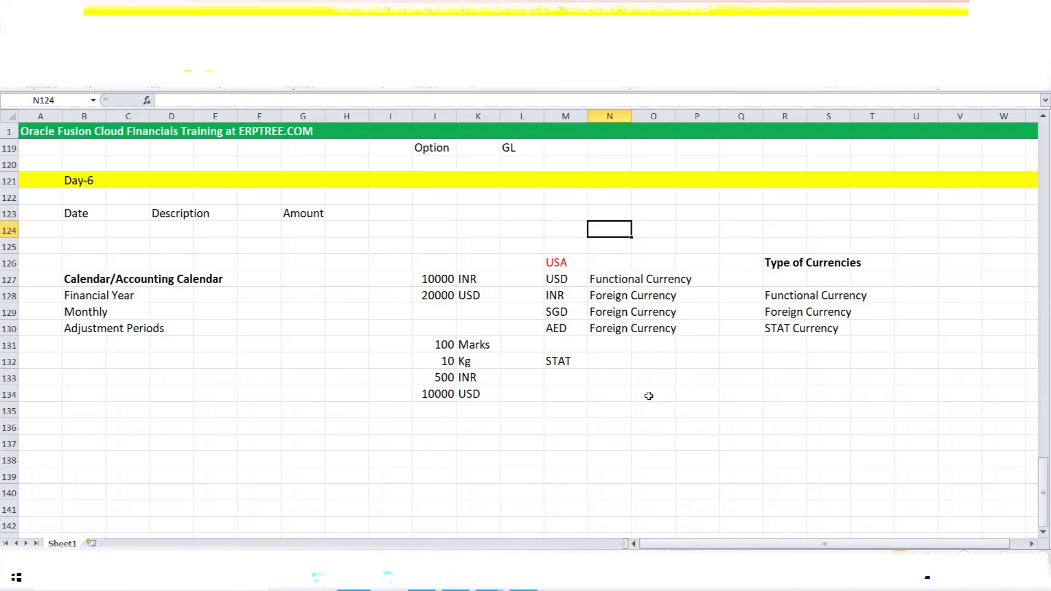
left_click(555, 280)
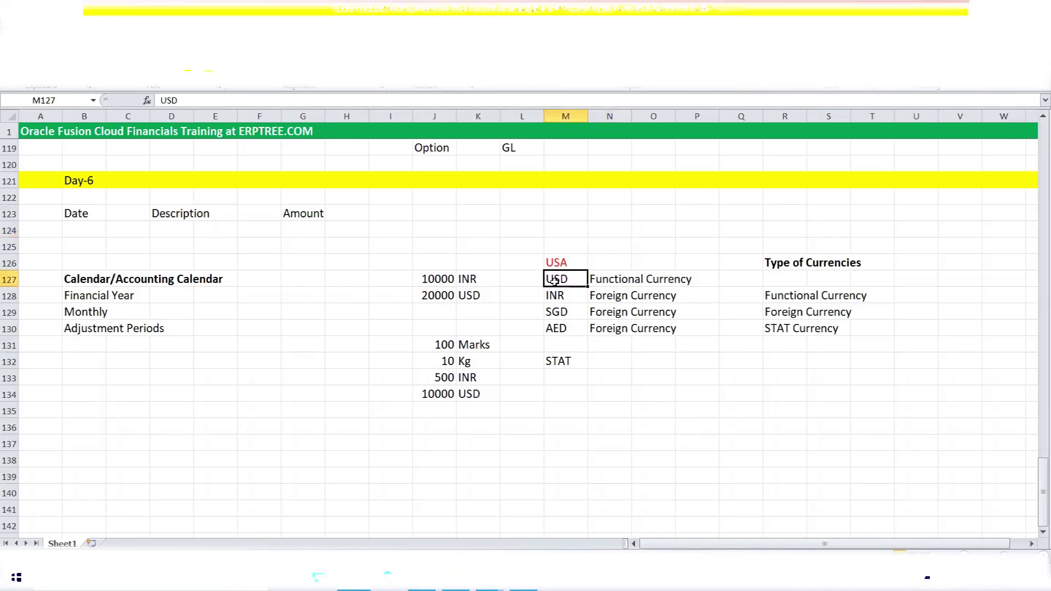
left_click_drag(598, 281, 684, 282)
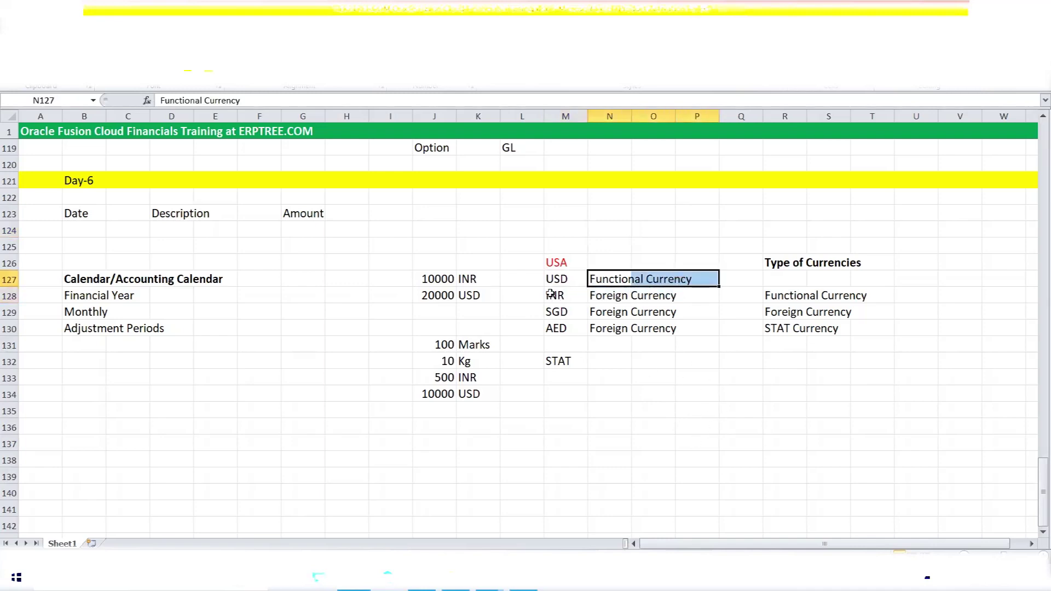
left_click_drag(548, 278, 675, 280)
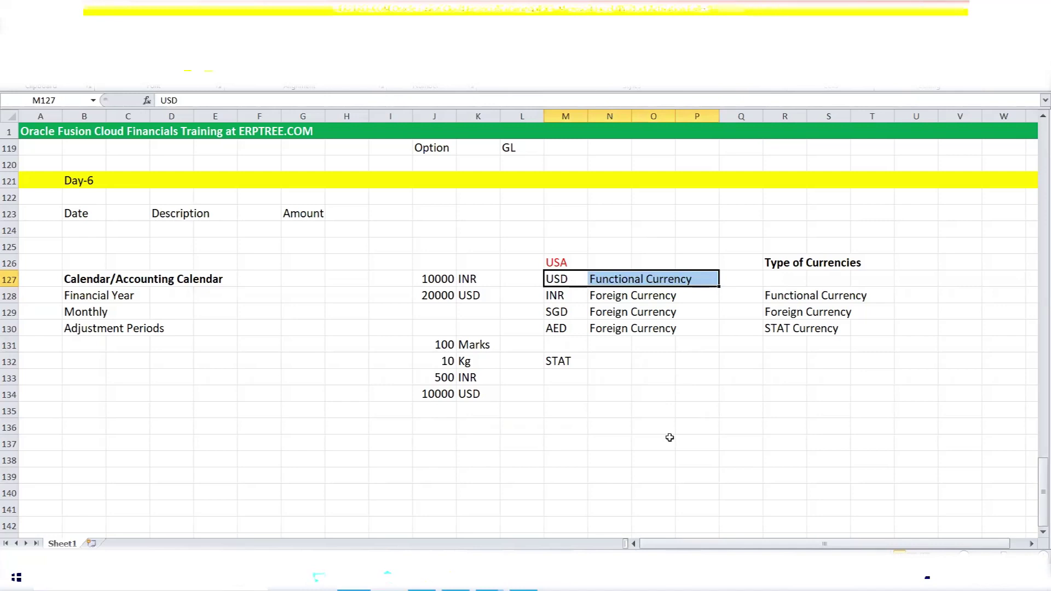
left_click(650, 394)
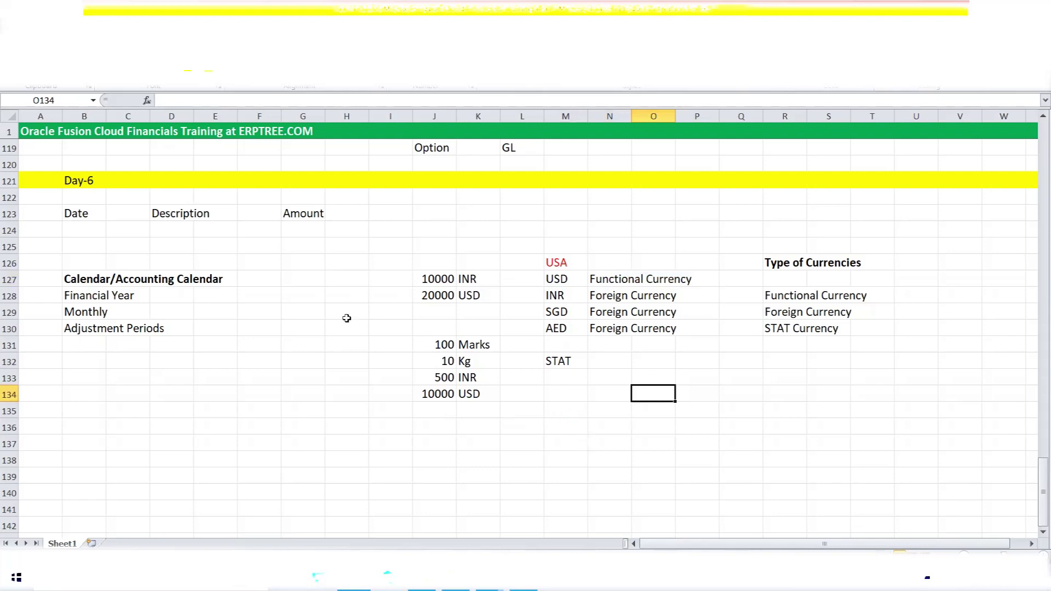
left_click_drag(80, 277, 201, 277)
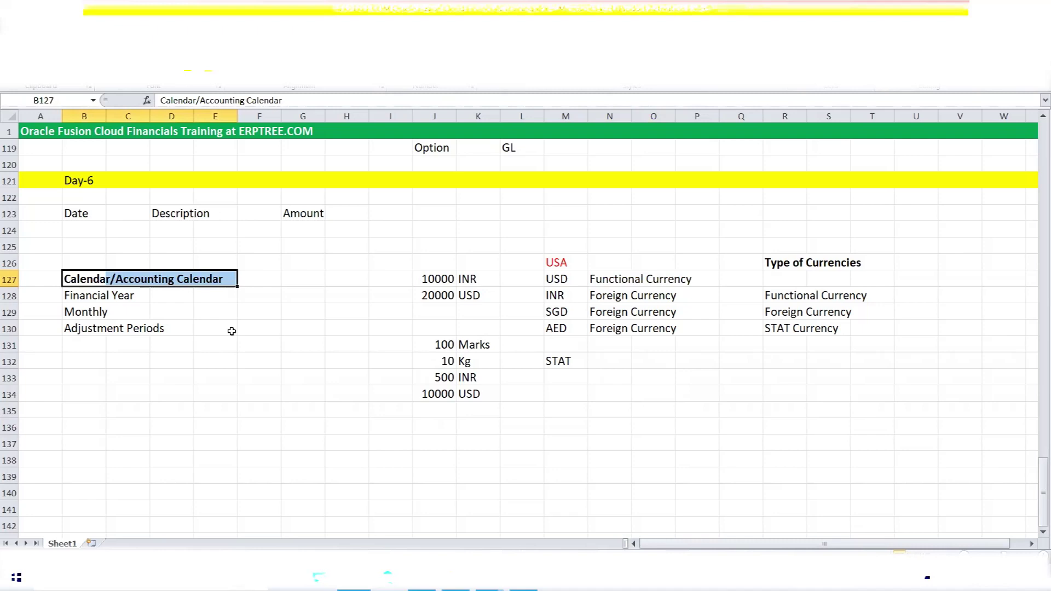
left_click(295, 217)
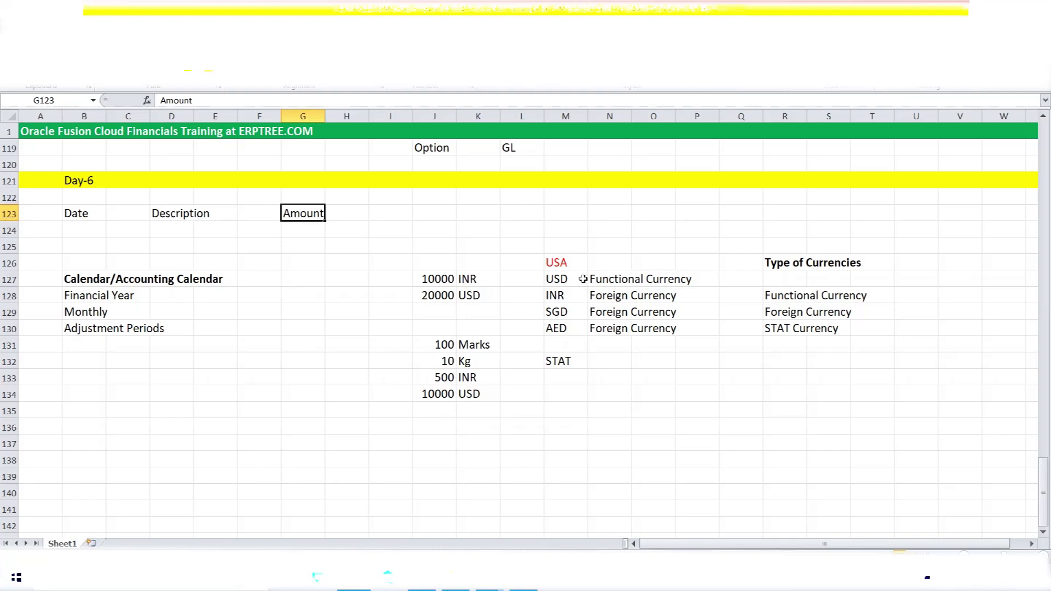
Enter the label 'Seeded Data' in M124 above the currency list.
left_click(560, 232)
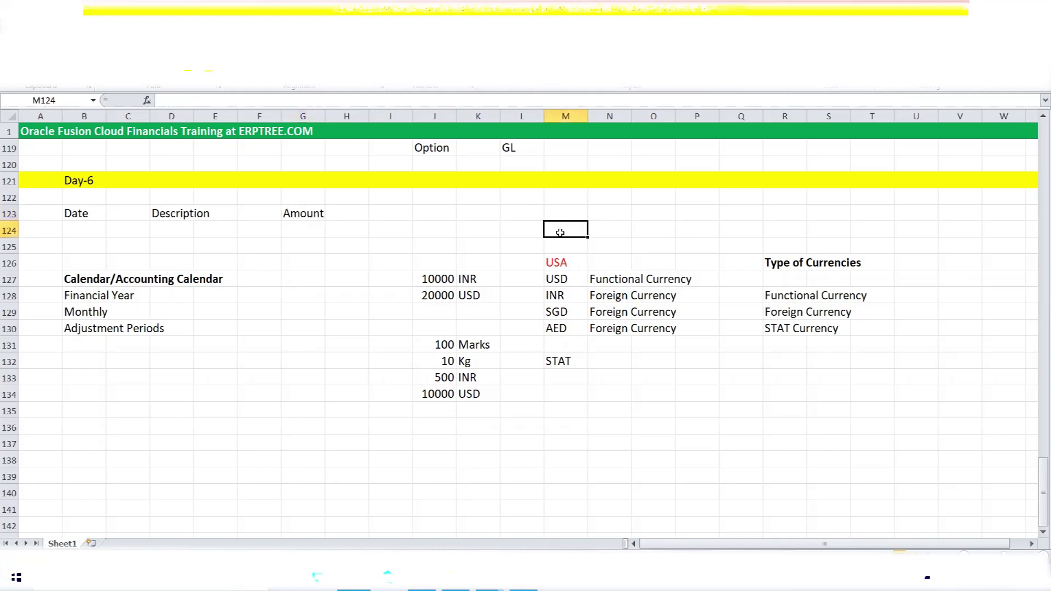
type("Seeded Data")
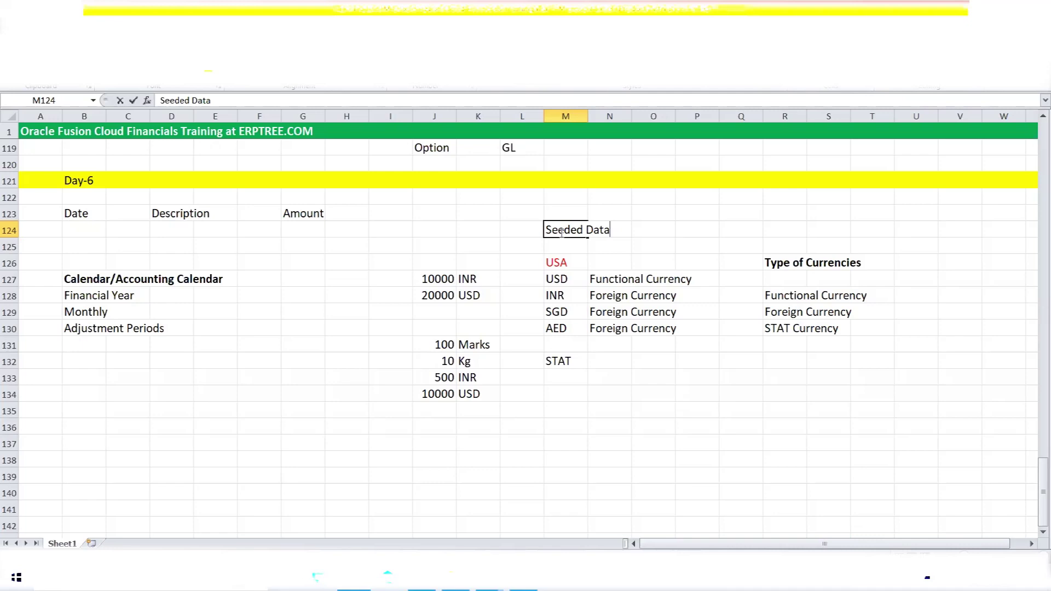
left_click(466, 240)
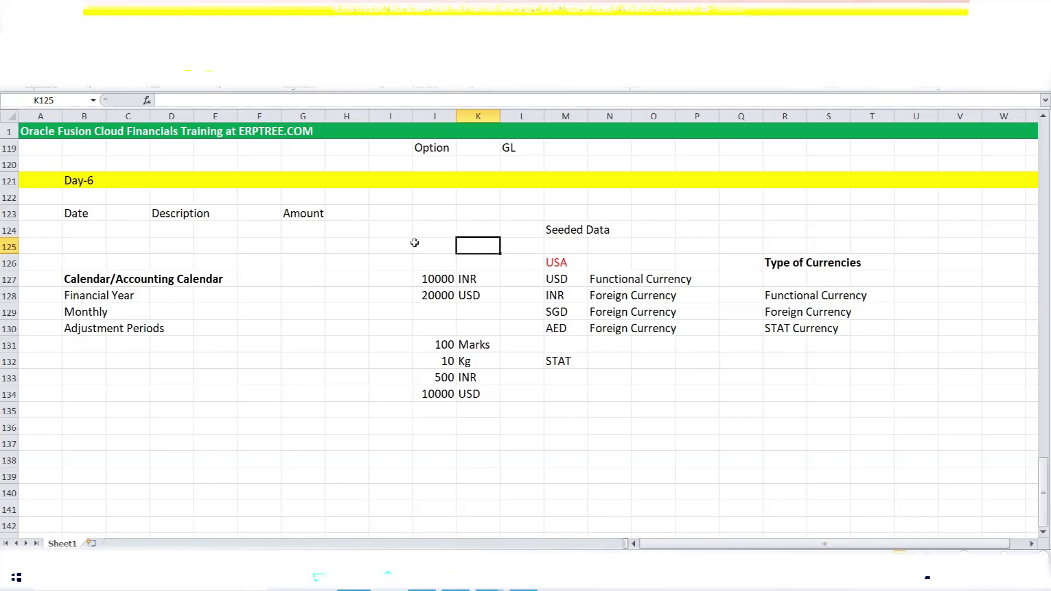
Back in Oracle, leave the accounting calendars page and search project tasks for 'Currencies'.
key("alt+Tab")
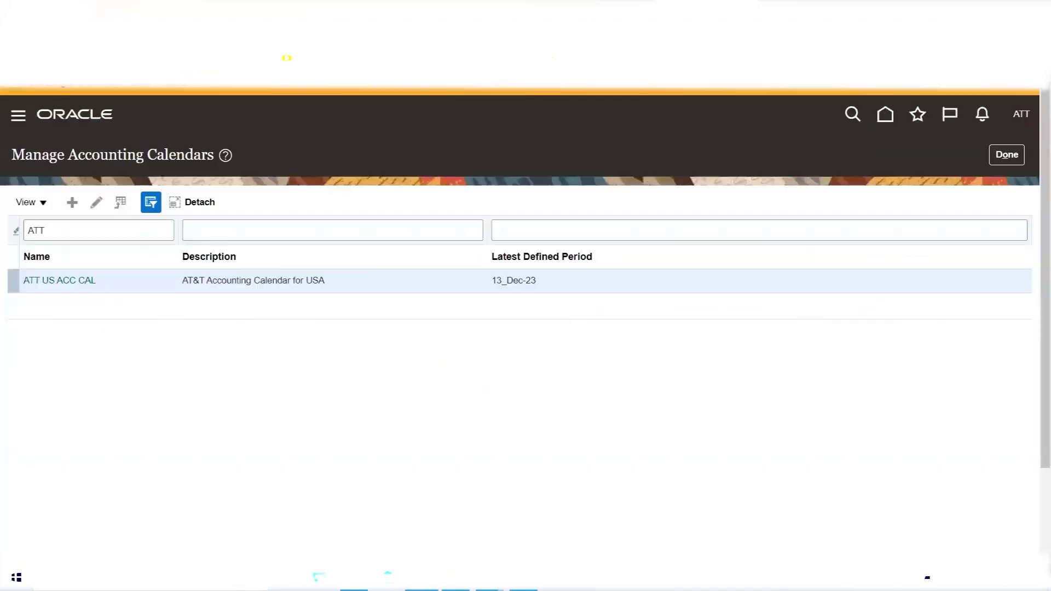
left_click(1005, 158)
left_click_drag(118, 352, 48, 351)
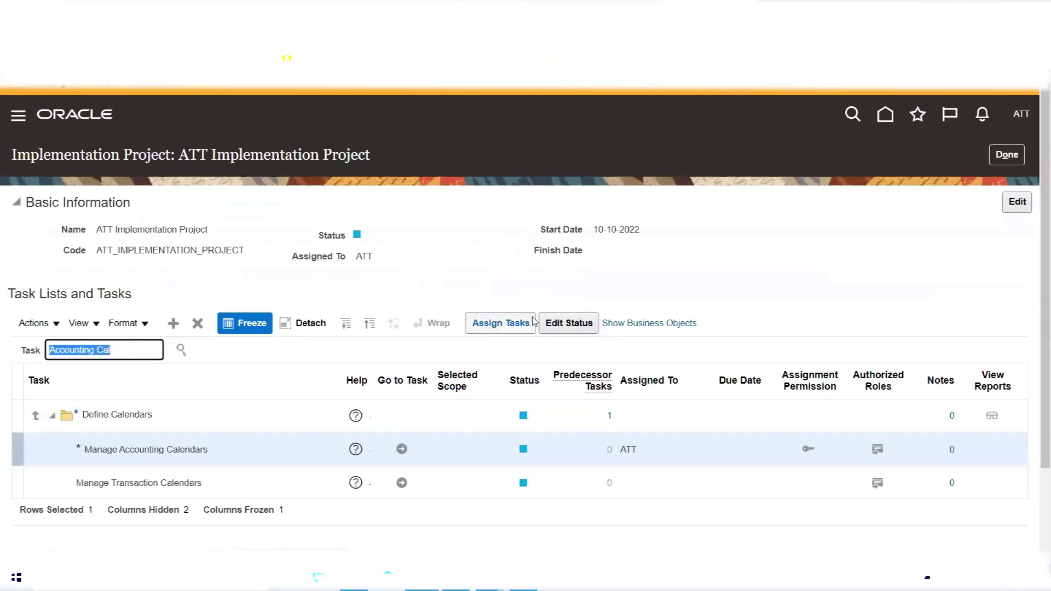
type("Currencies")
key("Return")
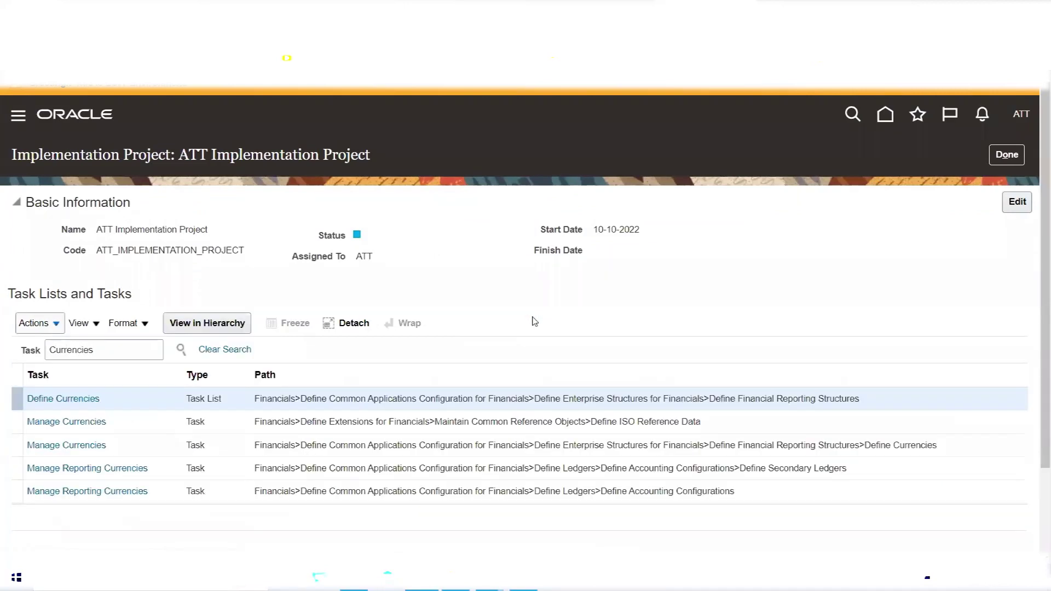
Launch the ISO reference data Manage Currencies task via Go to Task.
left_click(92, 423)
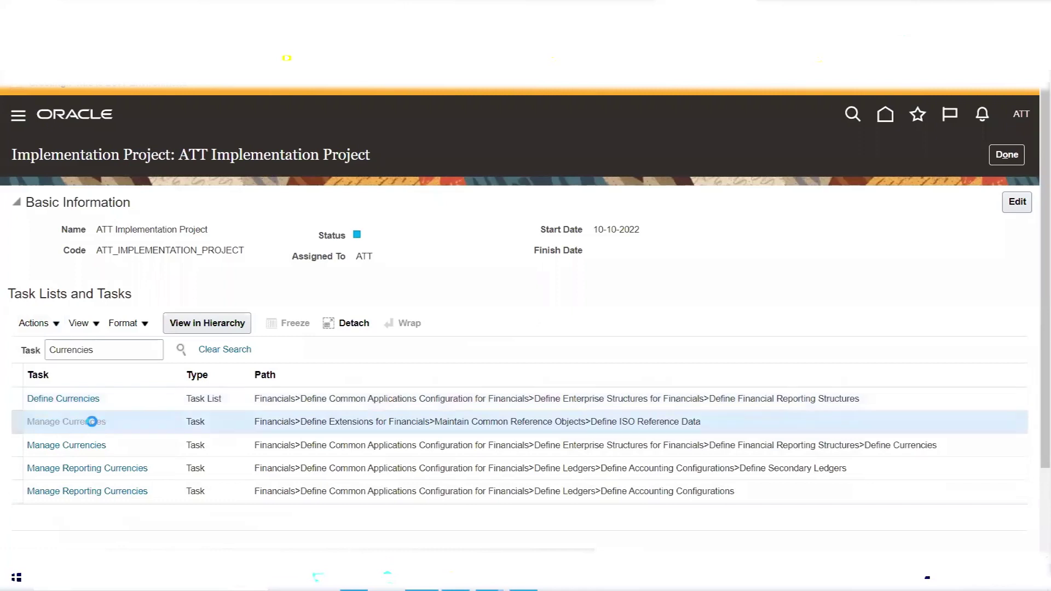
scroll(400, 265, "down", 1)
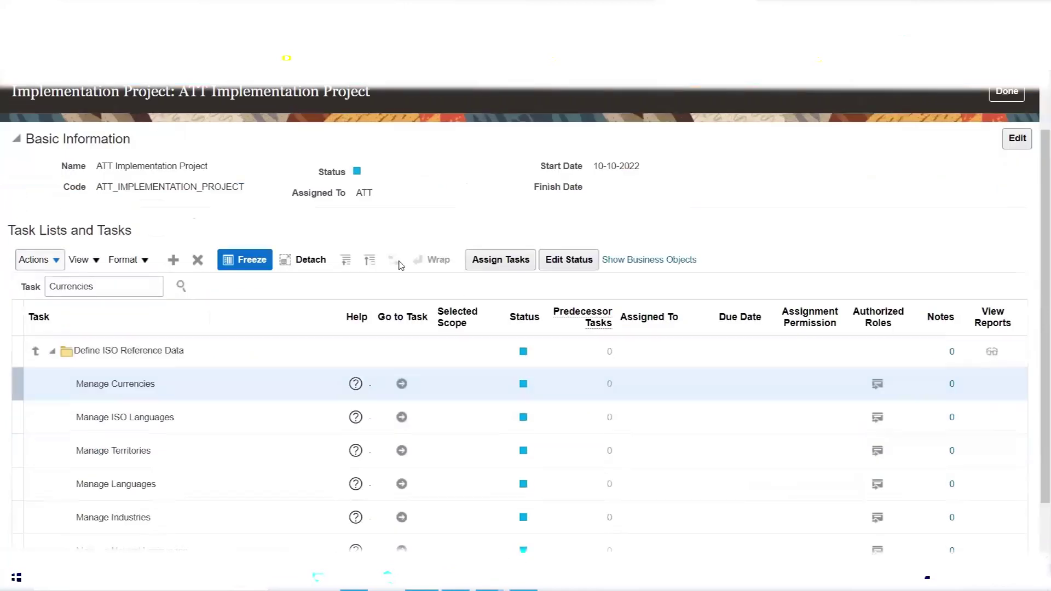
scroll(400, 265, "down", 1)
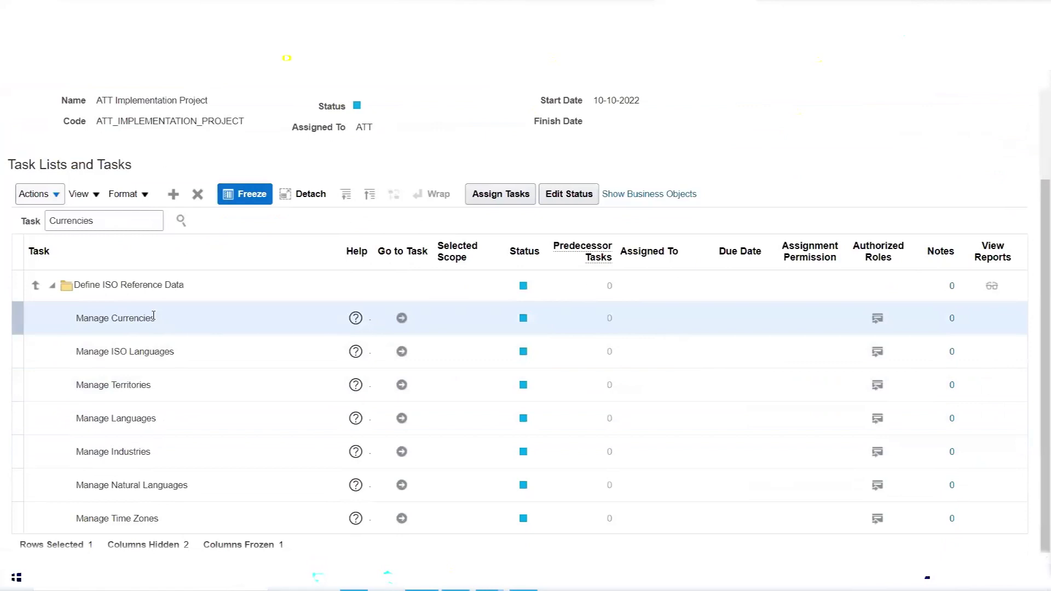
triple_click(153, 317)
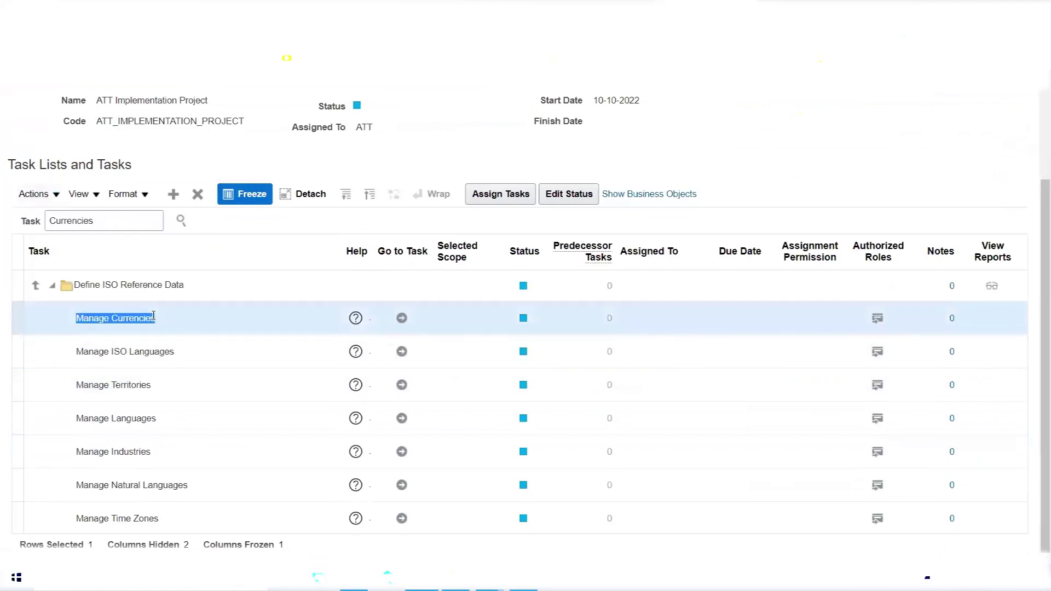
left_click(402, 318)
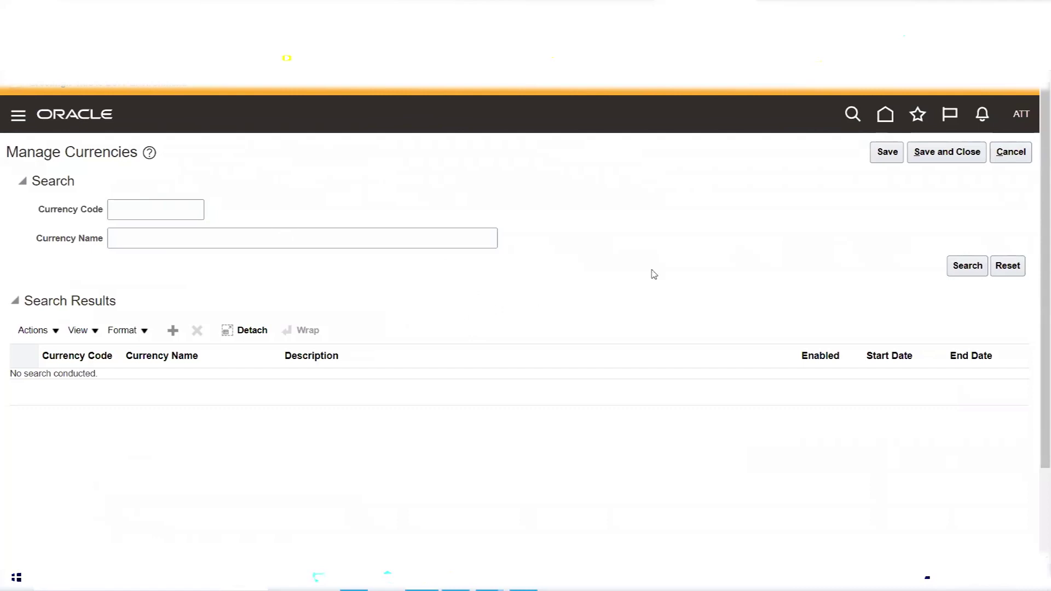
Cancel out of Manage Currencies and rerun the Currencies task search.
left_click(1010, 154)
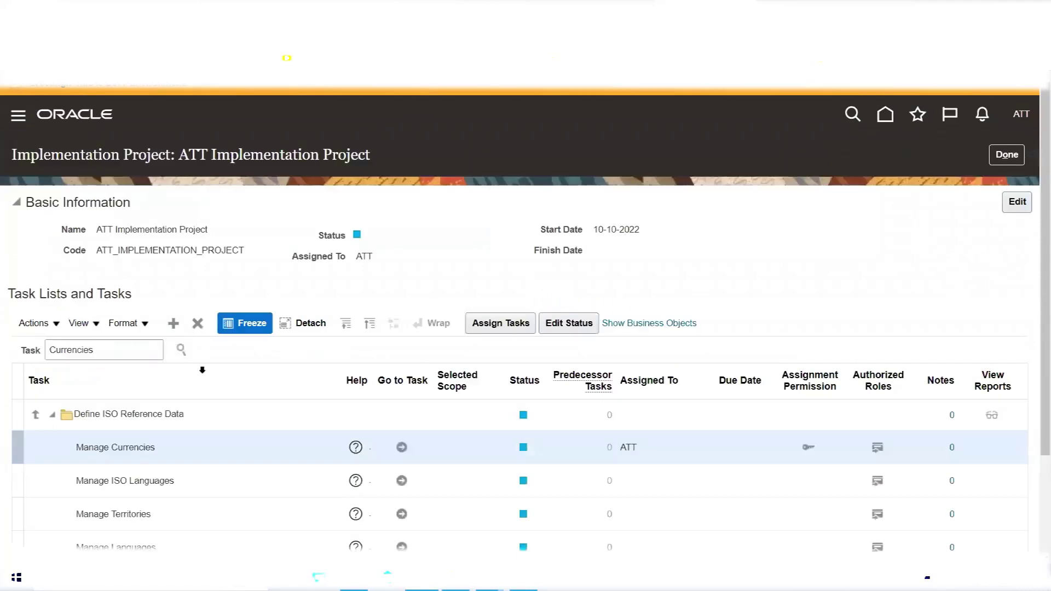
left_click(181, 350)
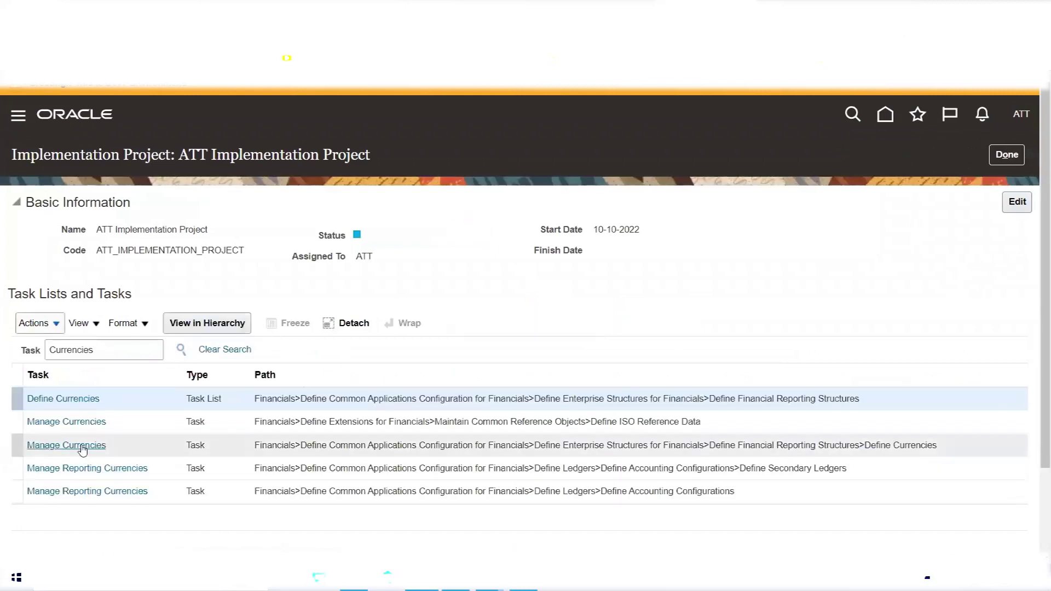
left_click(81, 444)
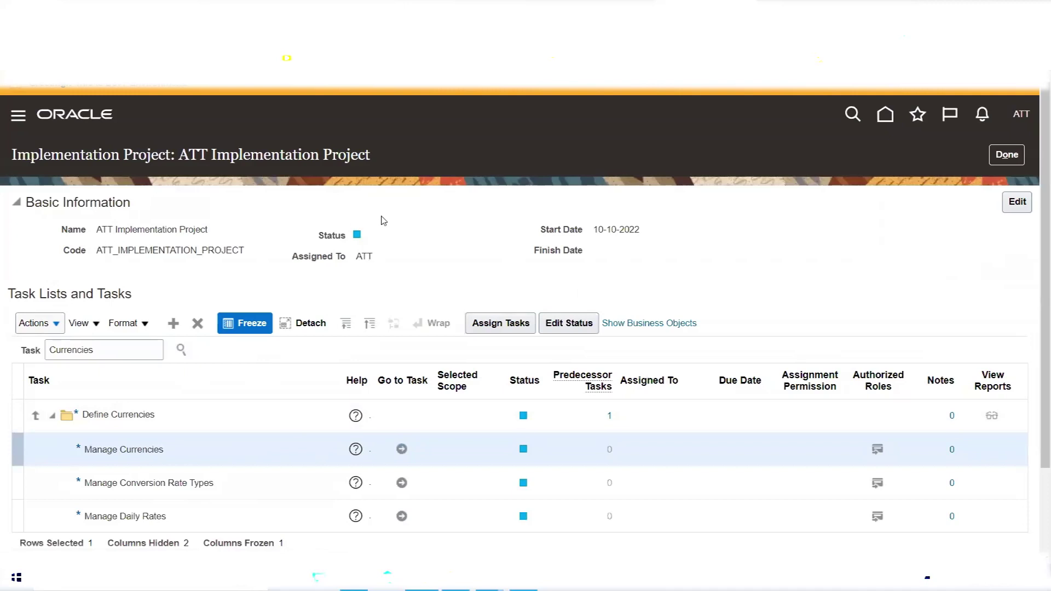
left_click(181, 351)
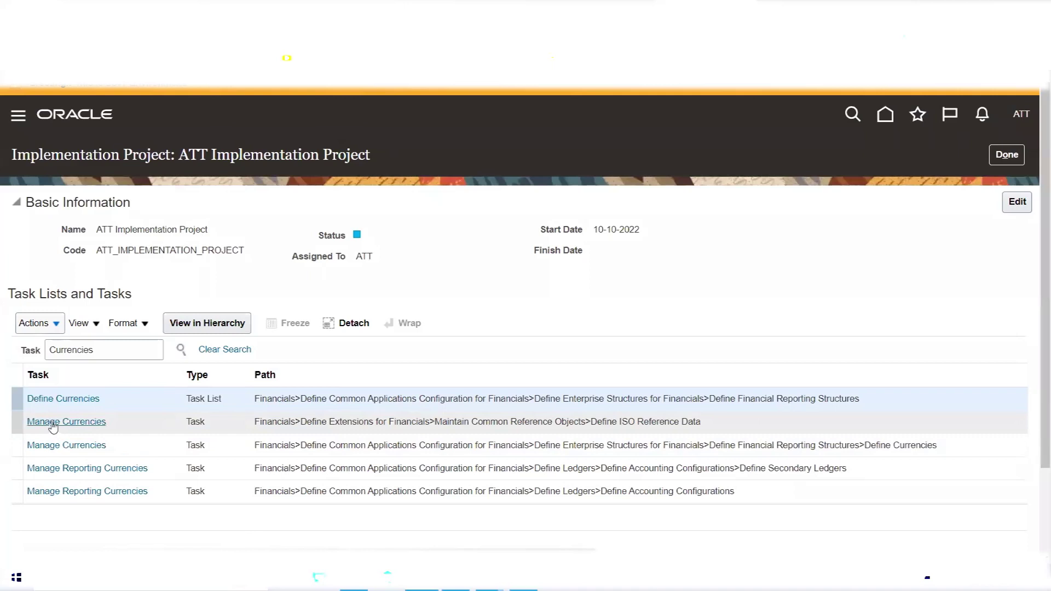
Expand the Define Currencies task list and select its Manage Currencies task.
left_click(72, 399)
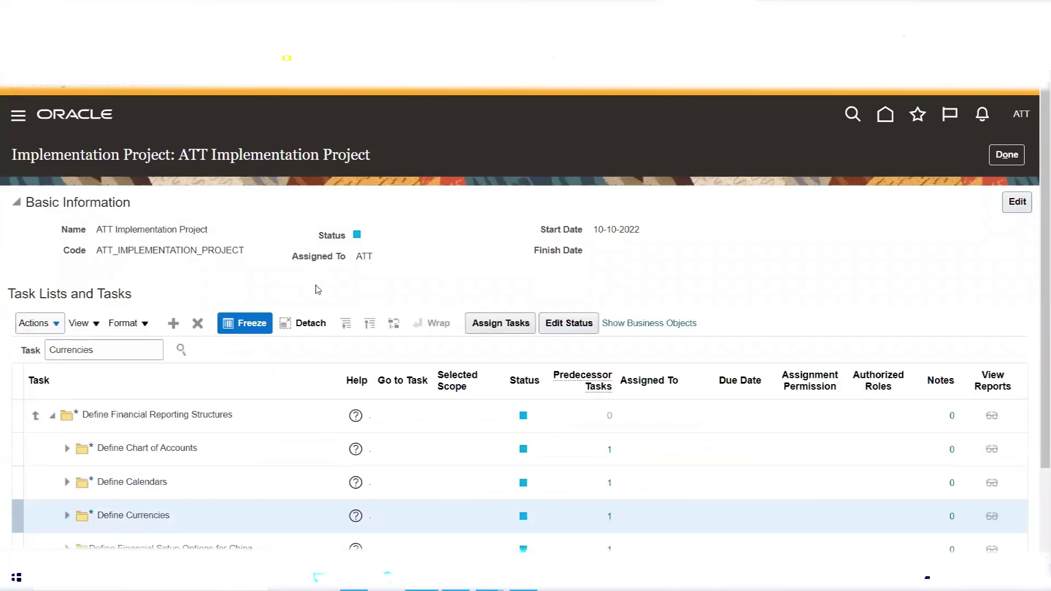
scroll(317, 287, "down", 2)
left_click(68, 408)
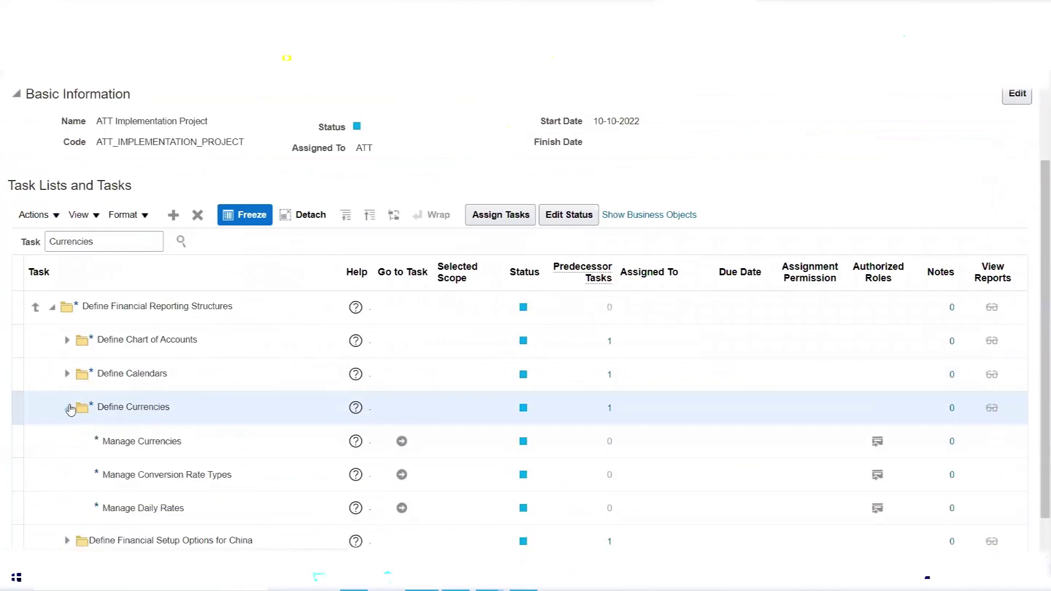
left_click(114, 441)
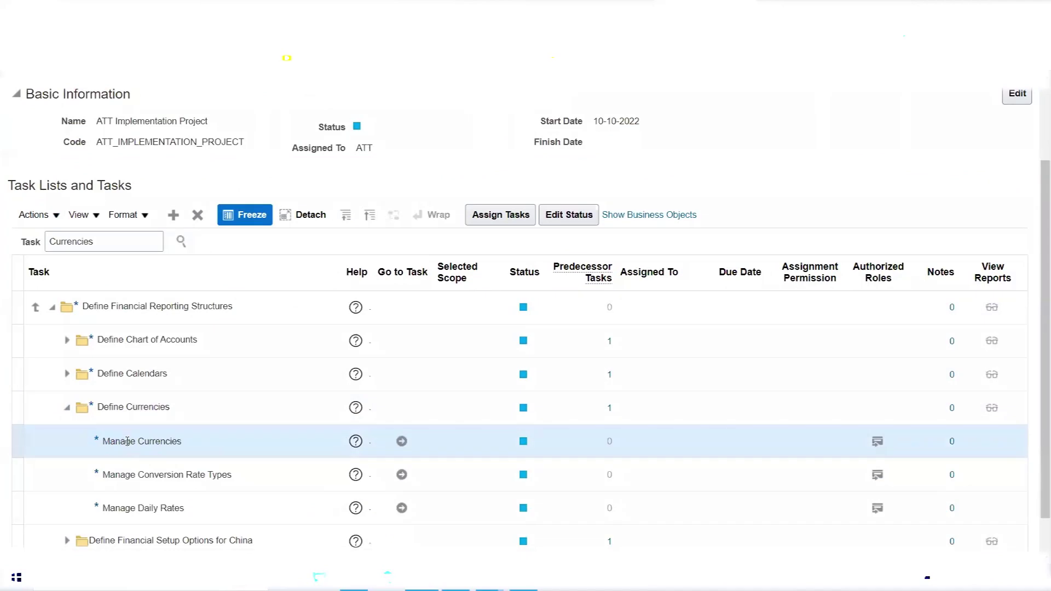
In the Currencies results, open Manage Currencies under Define ISO Reference Data.
left_click(183, 241)
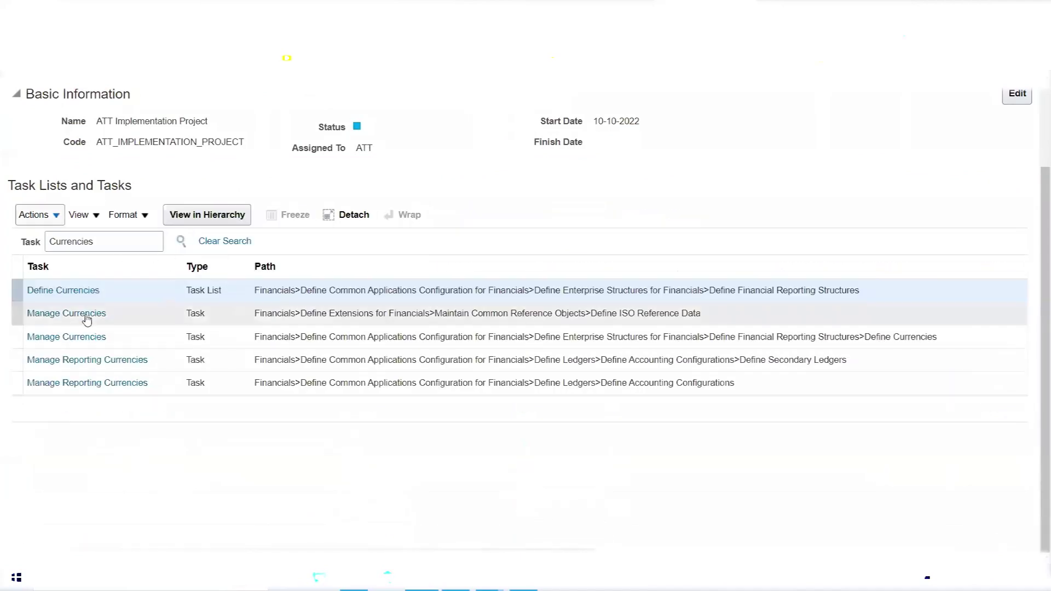
left_click(80, 316)
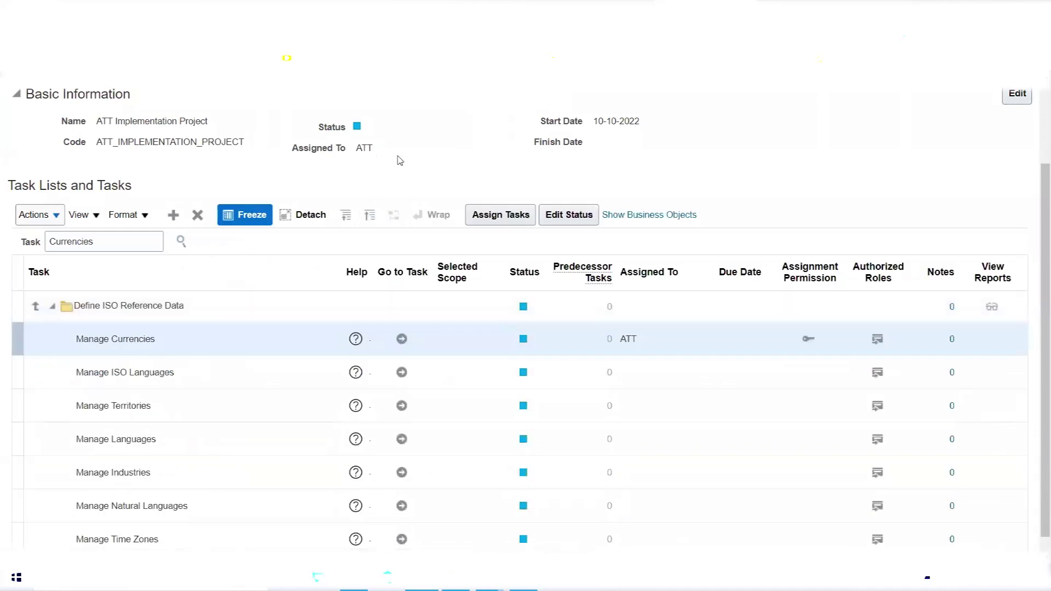
scroll(400, 160, "down", 1)
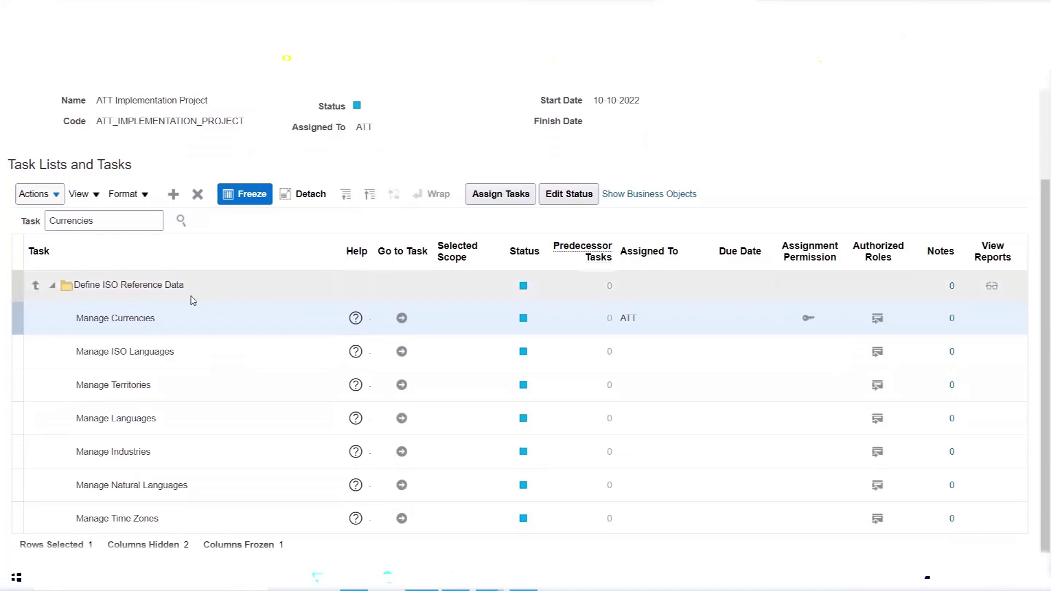
left_click(402, 318)
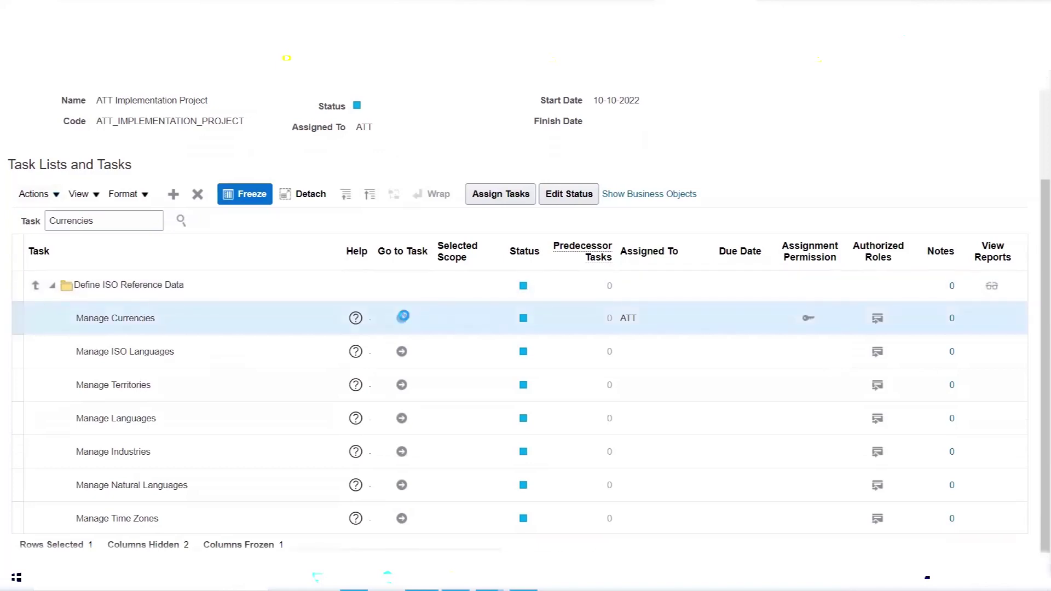
Search Manage Currencies for currency code USD.
left_click(166, 218)
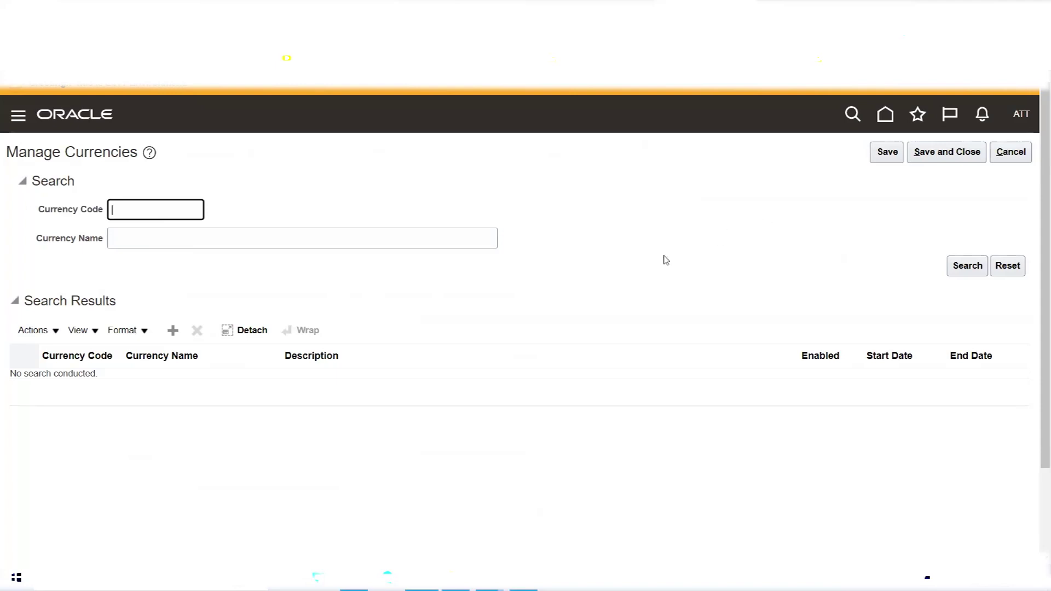
type("USD")
left_click(968, 269)
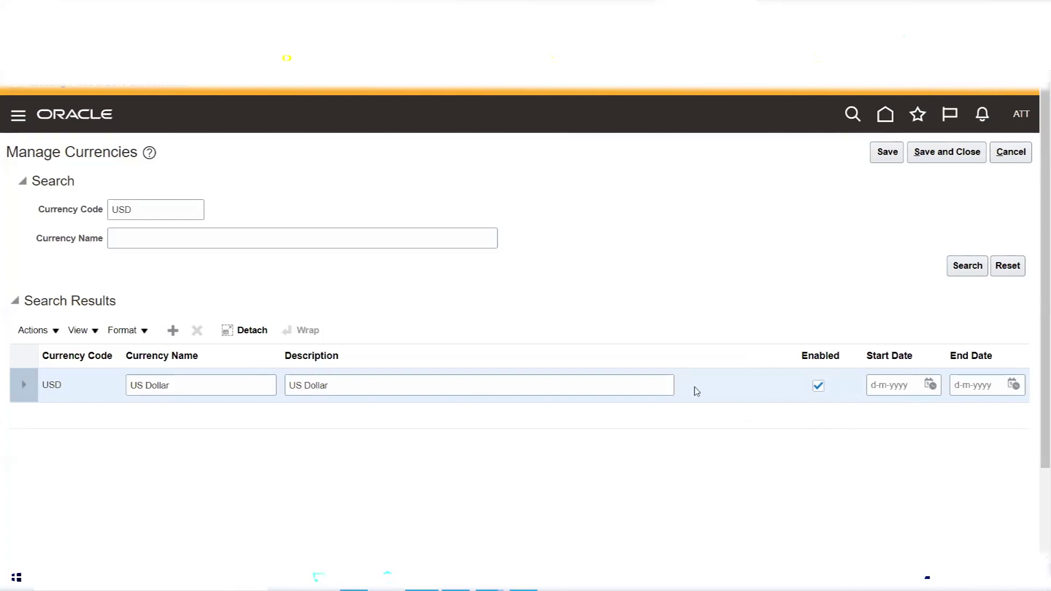
left_click(818, 388)
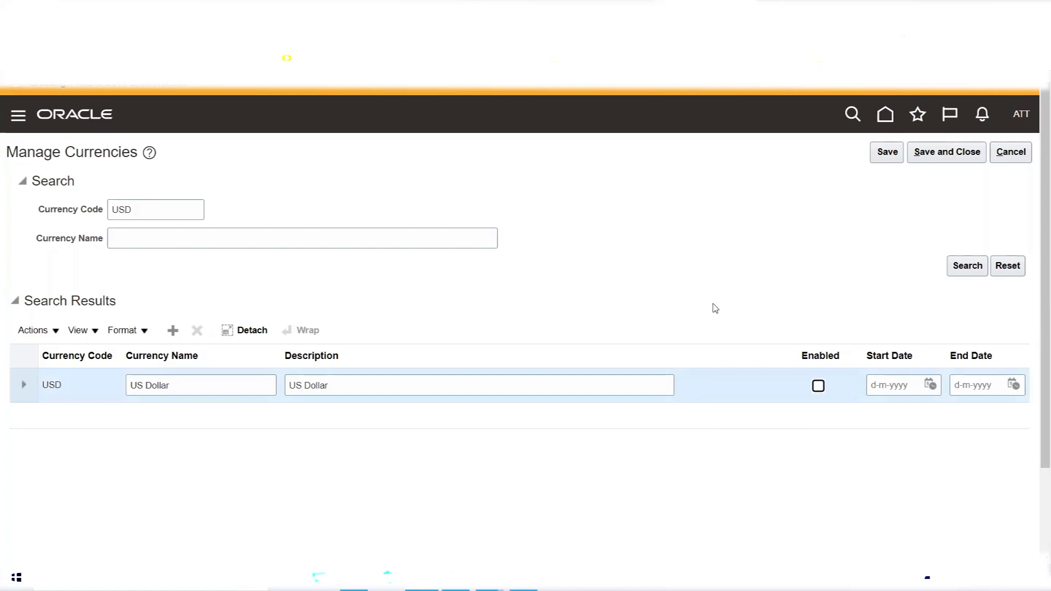
left_click(818, 386)
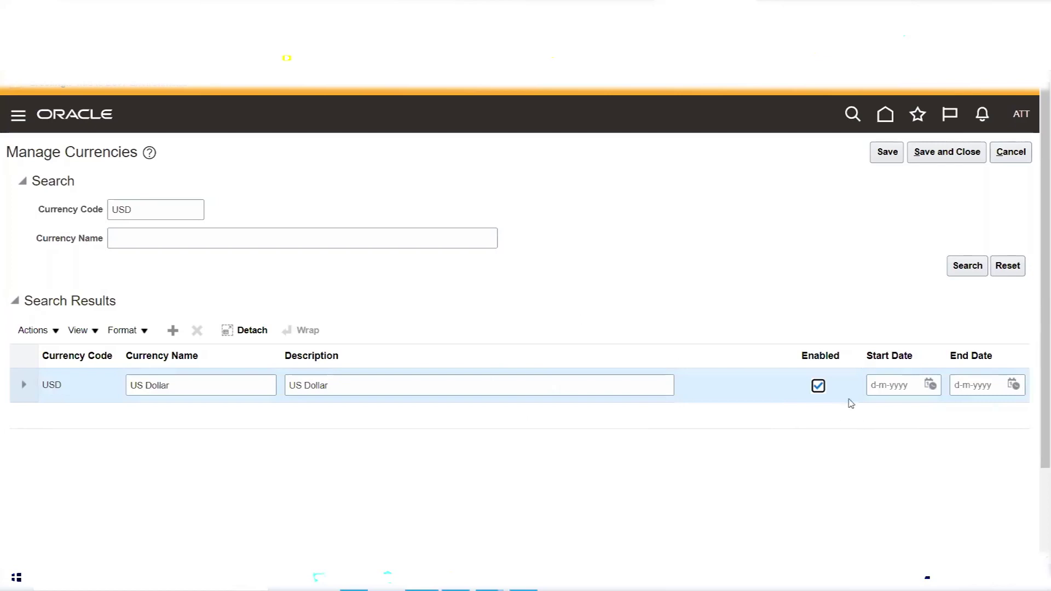
left_click(931, 385)
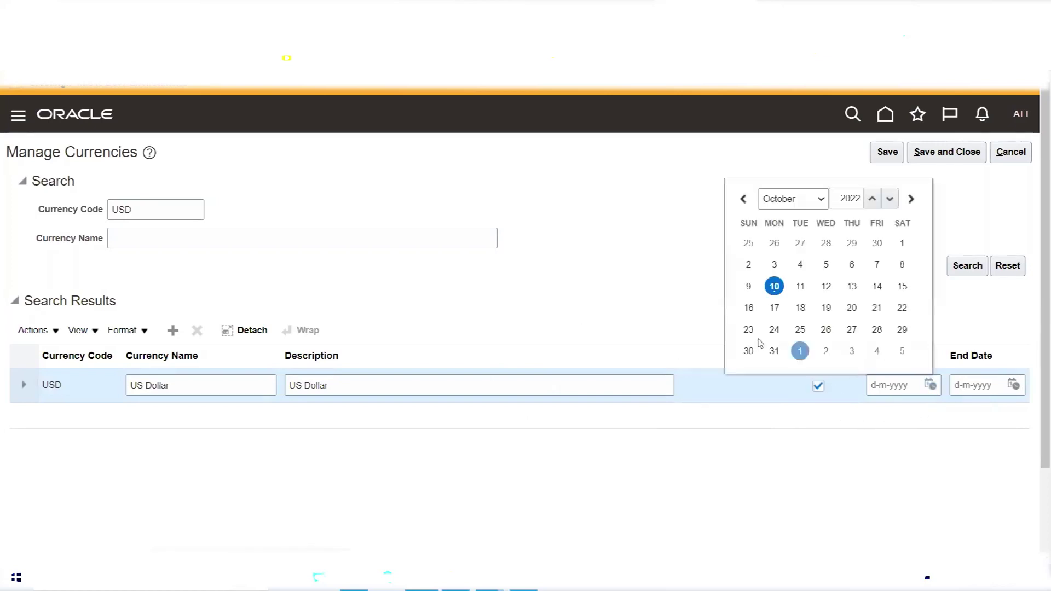
left_click(773, 286)
left_click(1017, 386)
left_click(1017, 387)
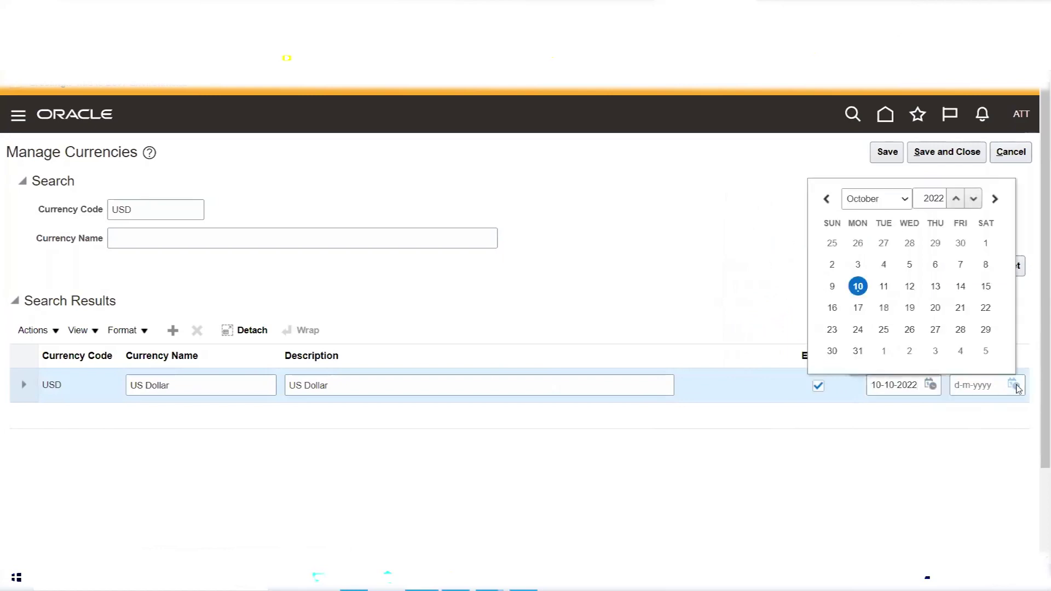
left_click(859, 351)
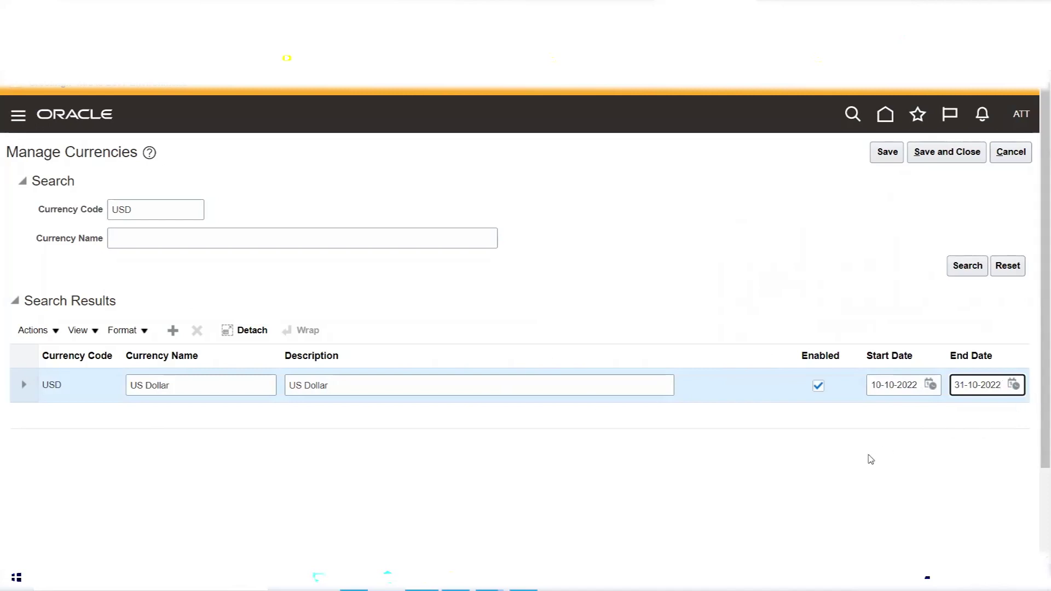
triple_click(892, 390)
key("BackSpace")
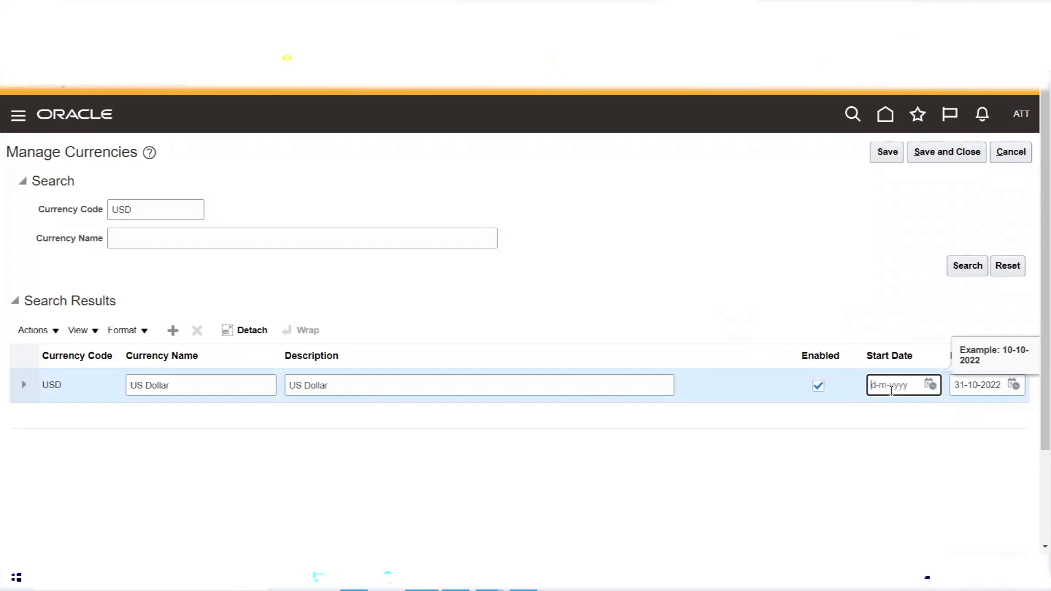
key("Tab")
key("BackSpace")
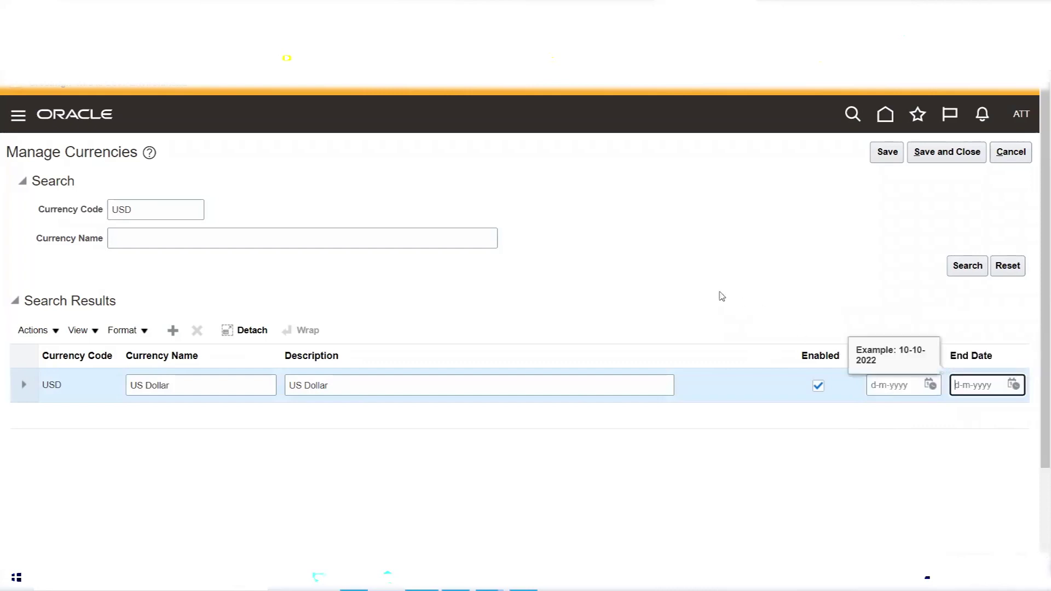
left_click(721, 296)
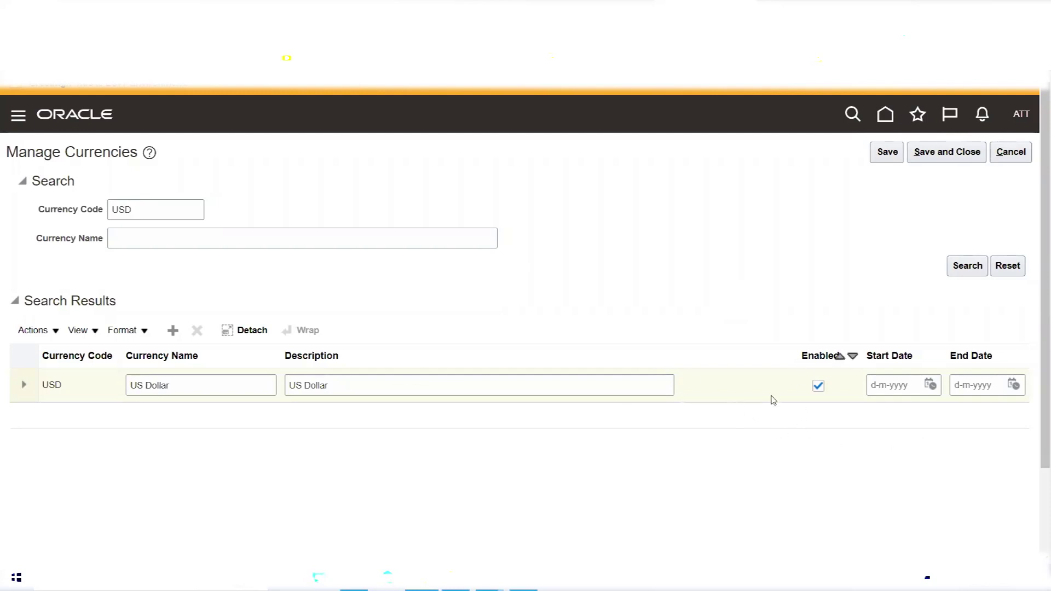
Toggle US Dollar's Enabled box off and on, then expand its details.
left_click(819, 387)
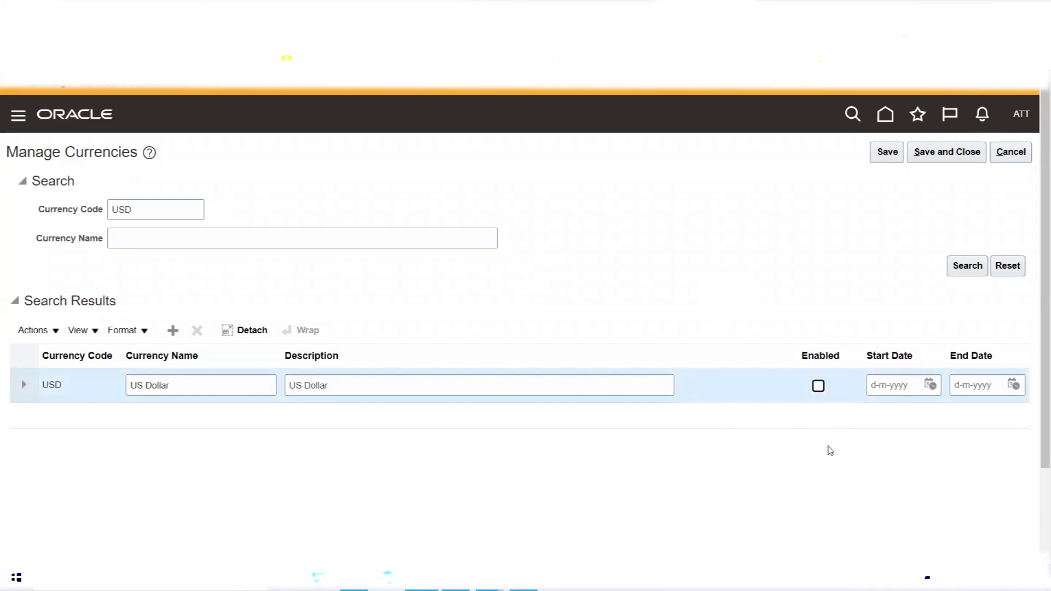
left_click(819, 387)
left_click(24, 387)
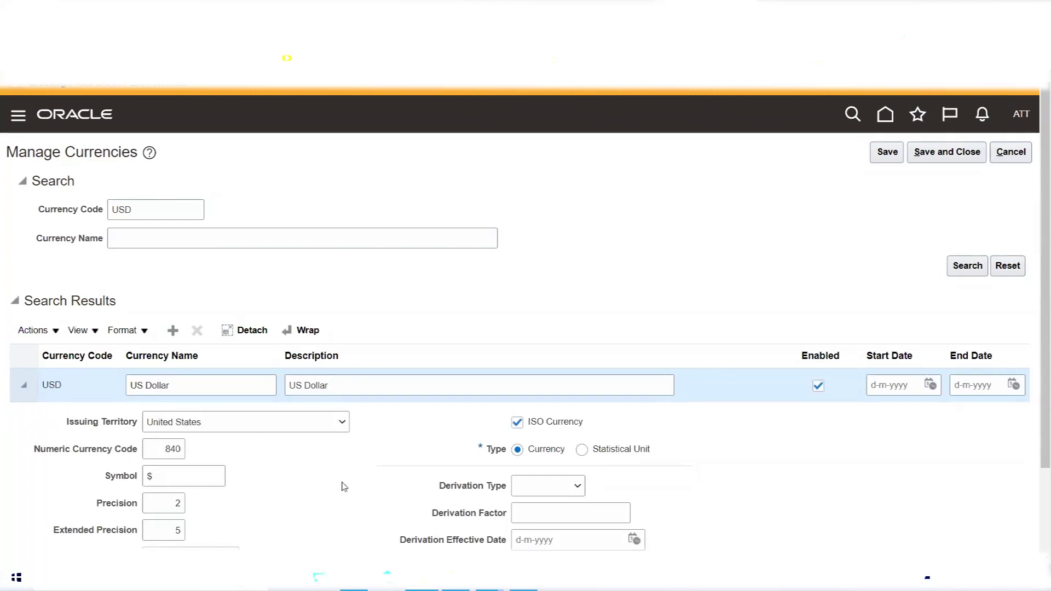
Collapse the US Dollar row and search for currency code INR.
left_click(23, 388)
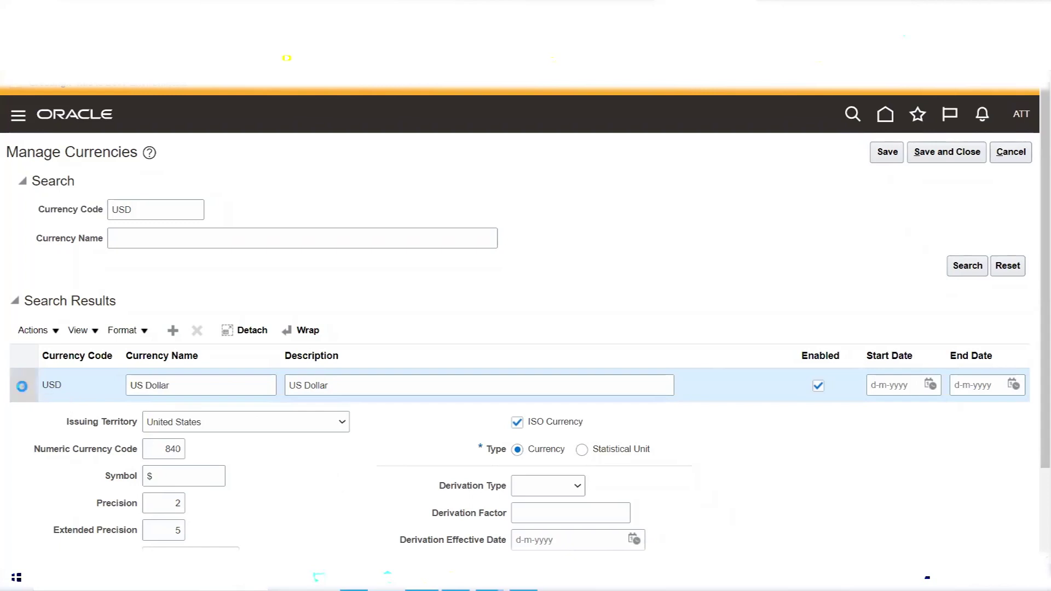
double_click(154, 211)
type("INR")
key("Return")
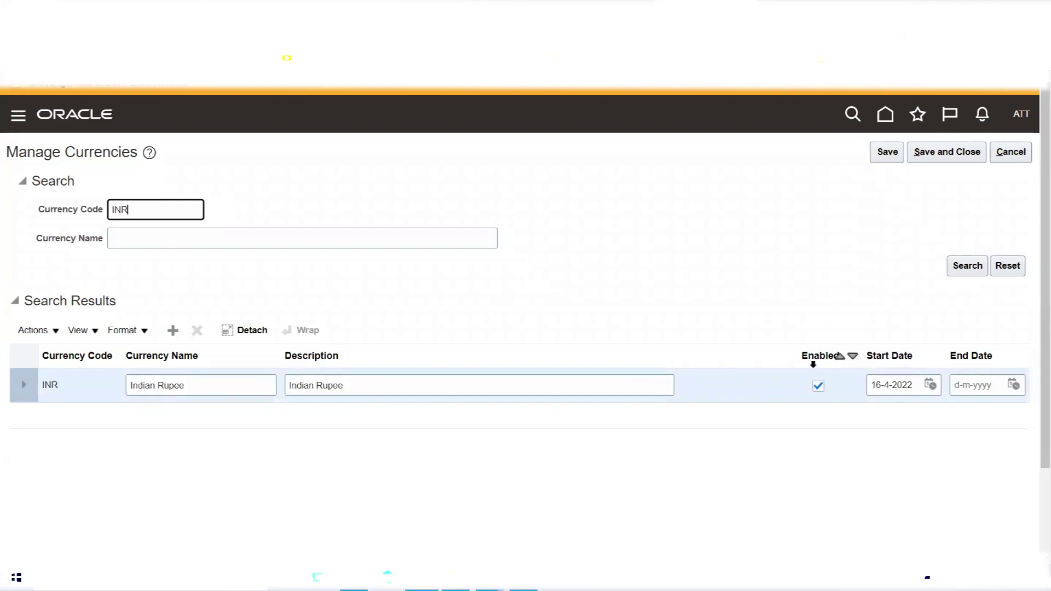
Clear Indian Rupee's 16-4-2022 start date and empty the Currency Code filter.
triple_click(911, 384)
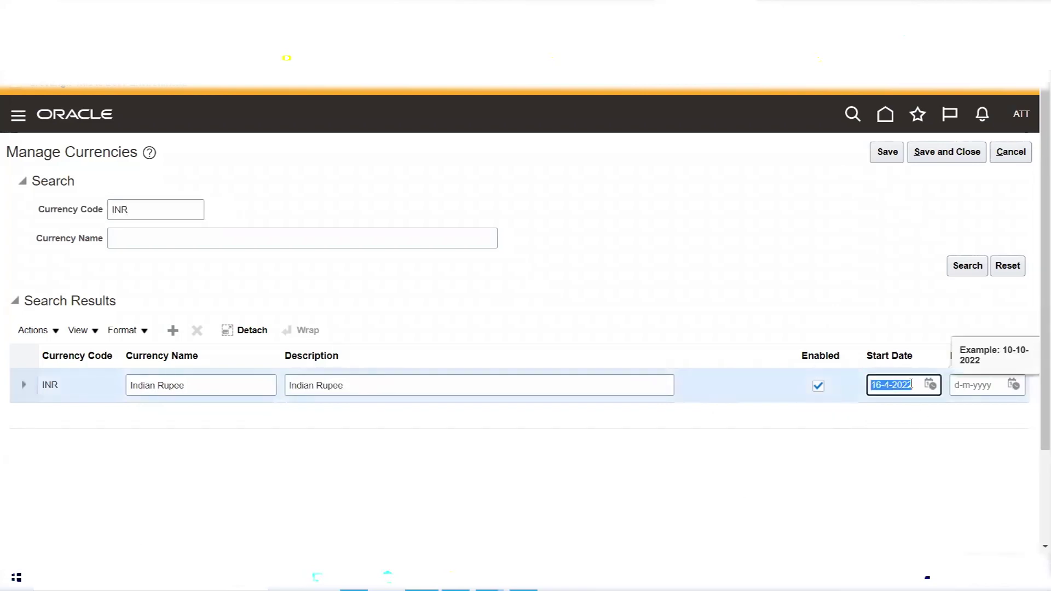
key("BackSpace")
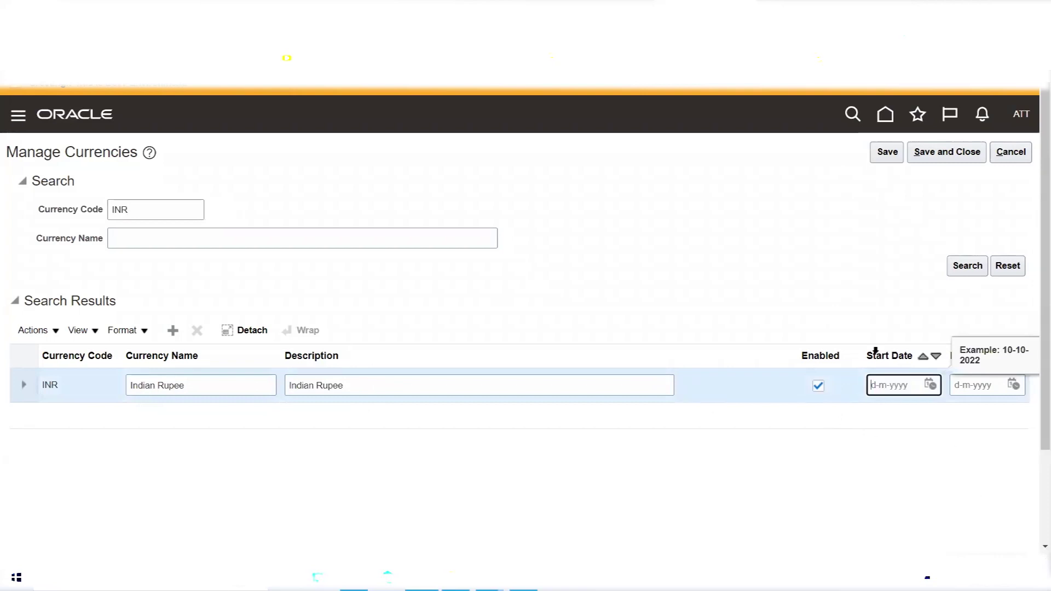
left_click(807, 270)
left_click(159, 207)
double_click(159, 207)
key("BackSpace")
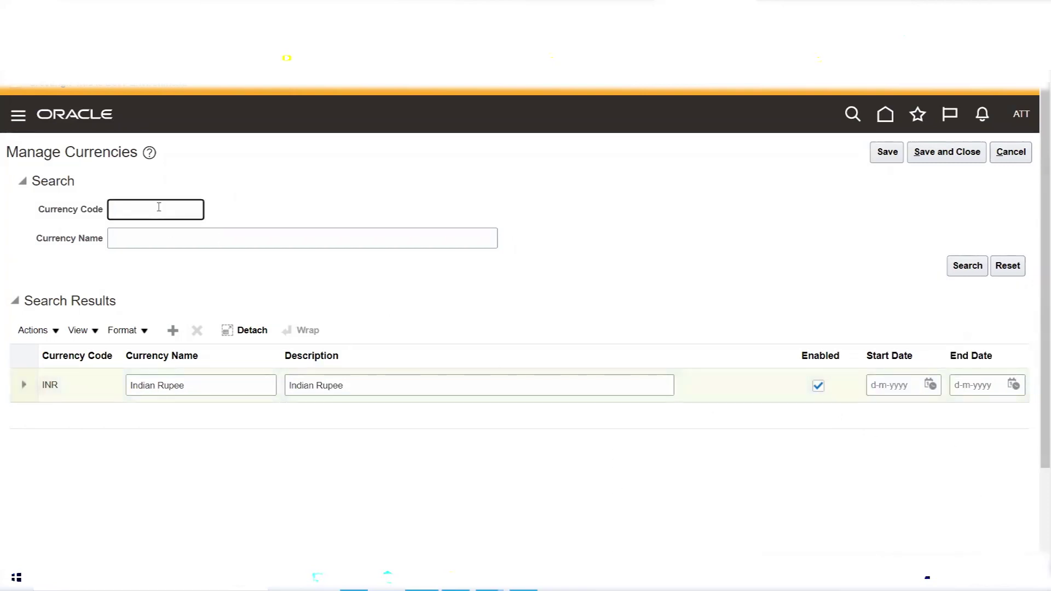
Run an unfiltered currency search and browse the full list from Cuban Peso onward.
left_click(968, 269)
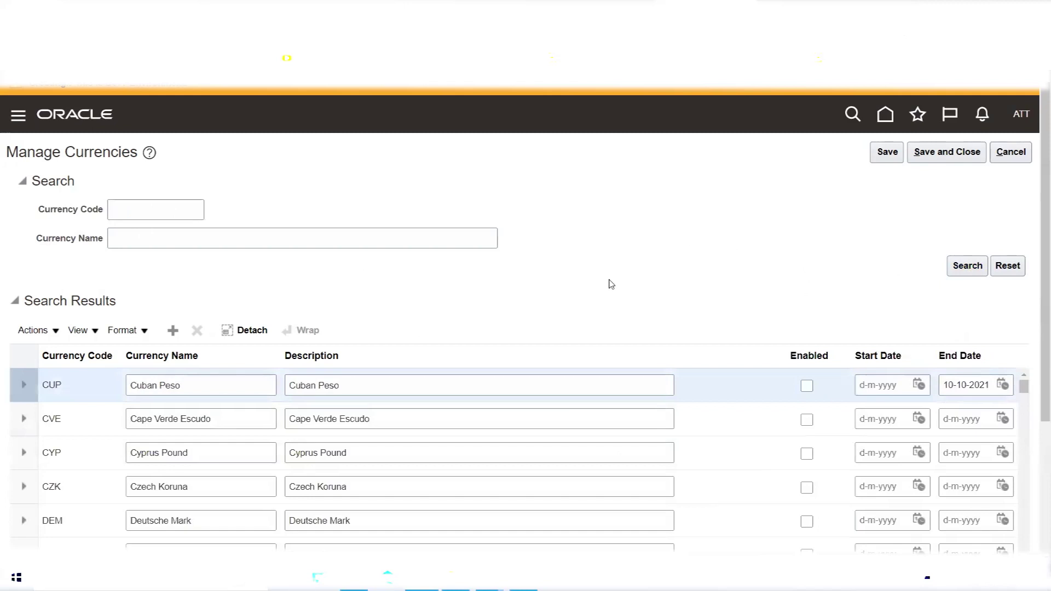
scroll(603, 290, "down", 3)
scroll(563, 242, "down", 5)
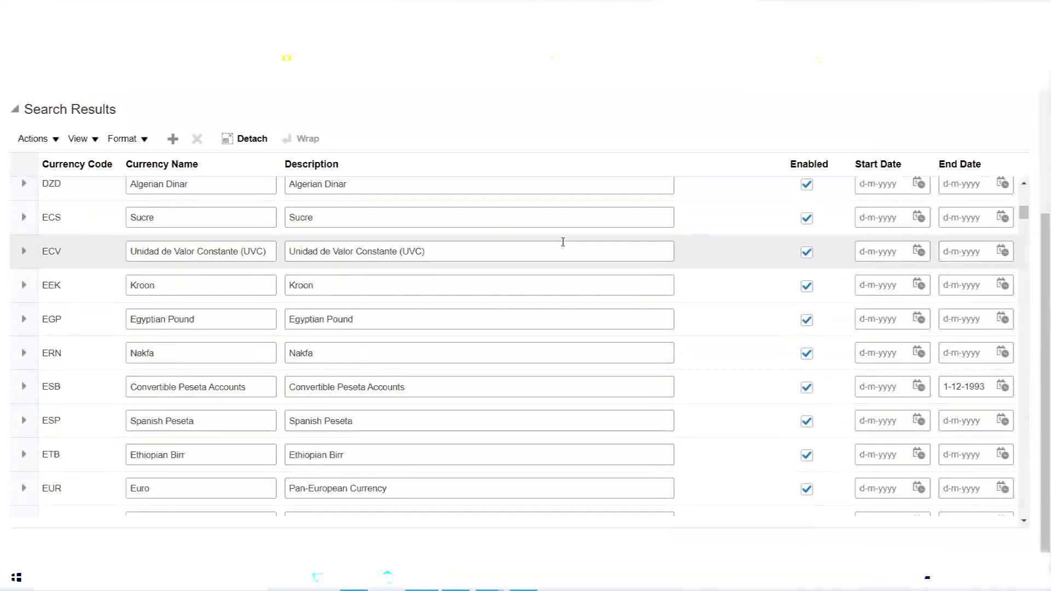
scroll(563, 241, "down", 10)
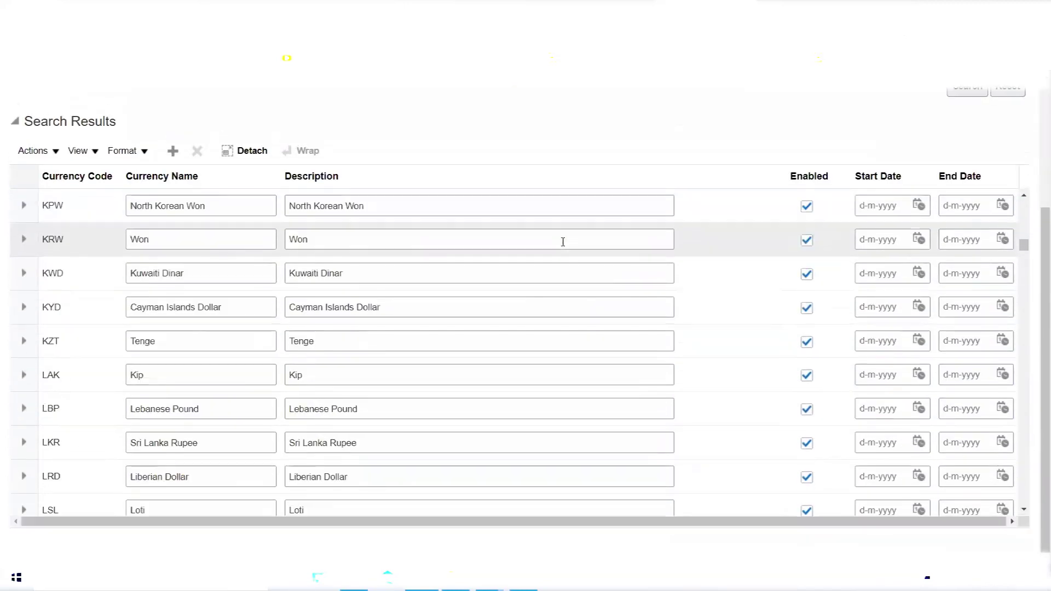
scroll(562, 241, "down", 5)
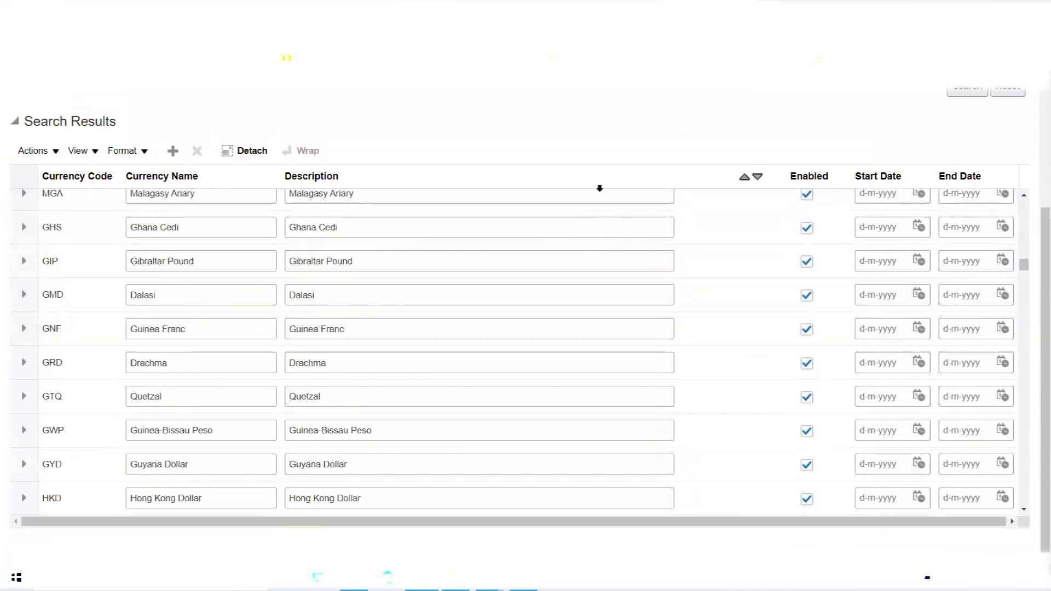
scroll(624, 397, "up", 5)
scroll(624, 397, "up", 2)
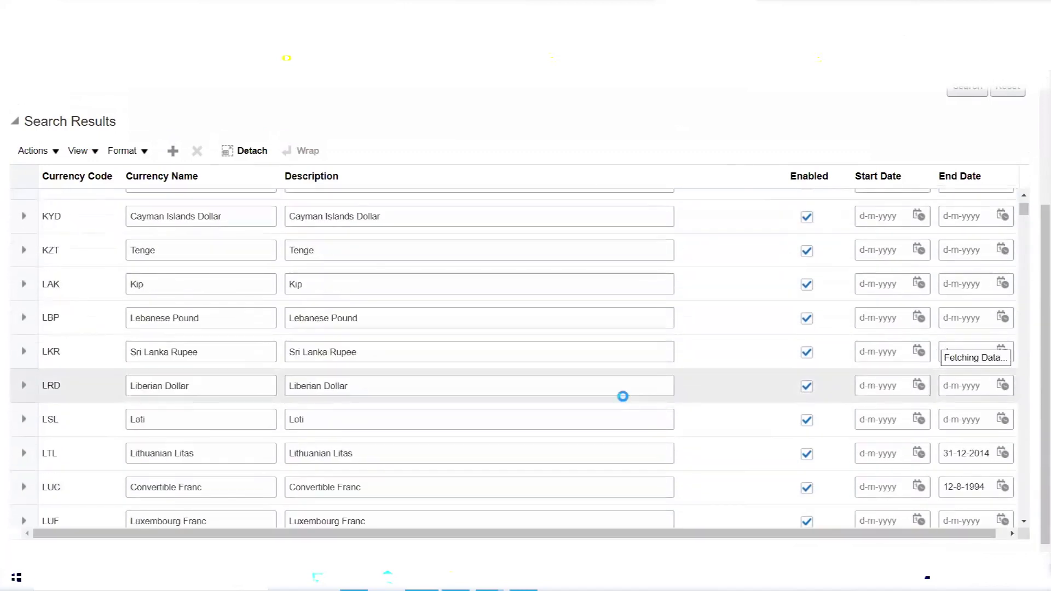
scroll(624, 397, "up", 3)
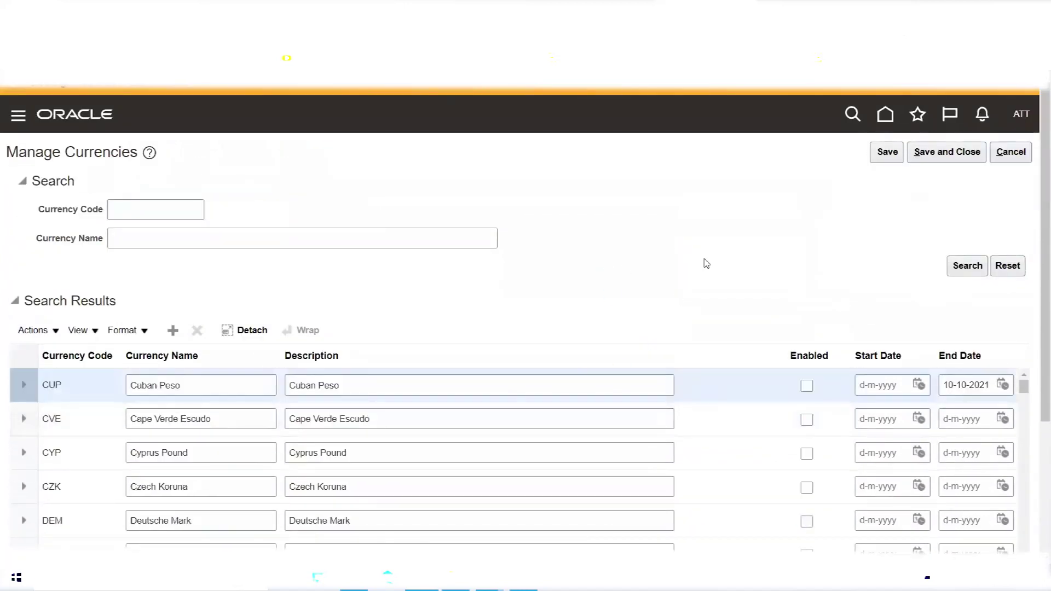
scroll(709, 255, "down", 3)
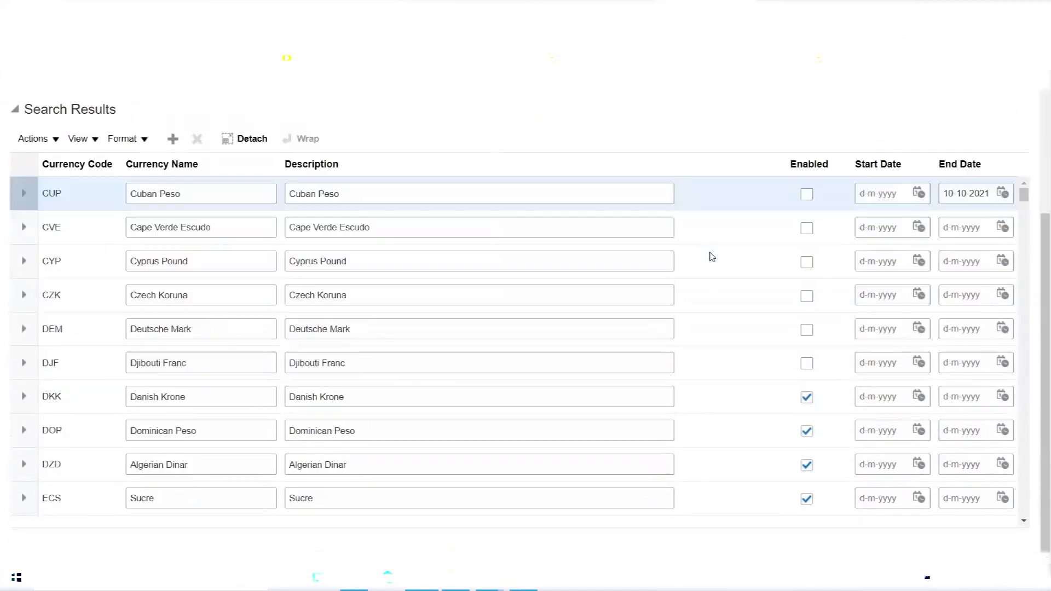
scroll(720, 243, "down", 3)
scroll(720, 244, "down", 2)
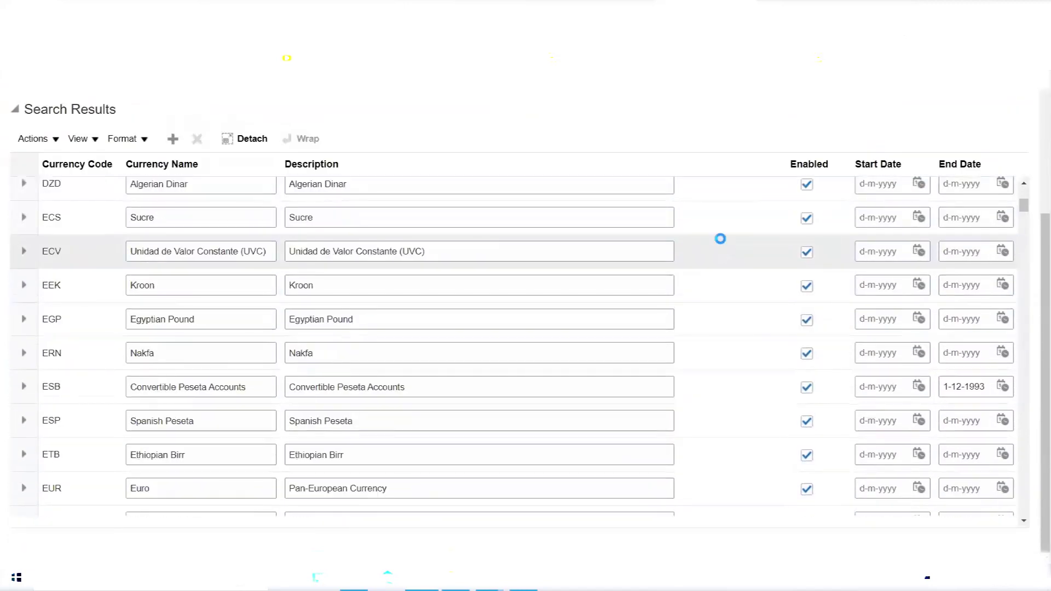
scroll(722, 244, "down", 10)
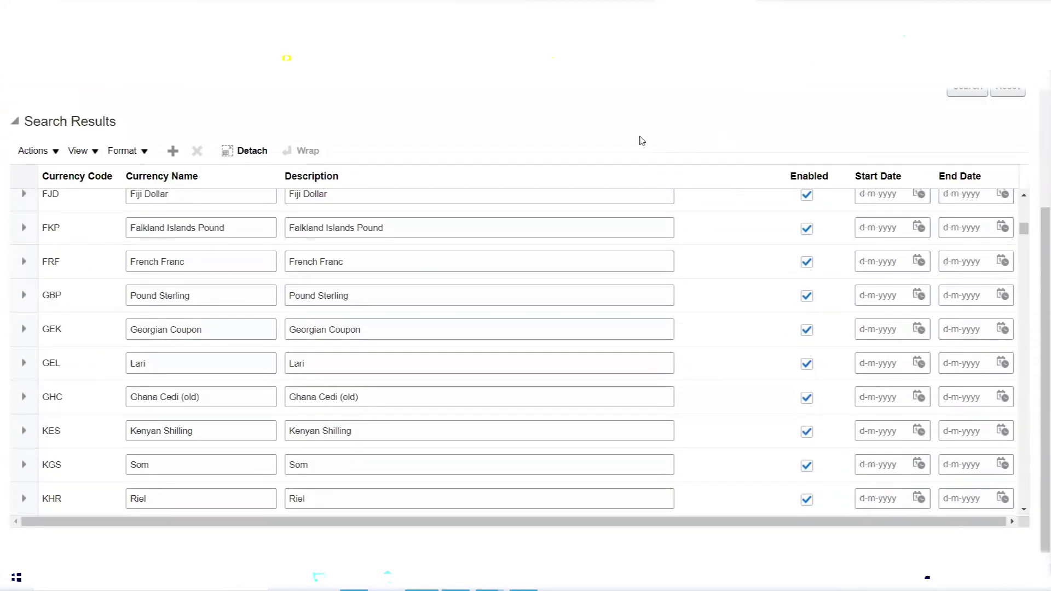
scroll(741, 259, "up", 10)
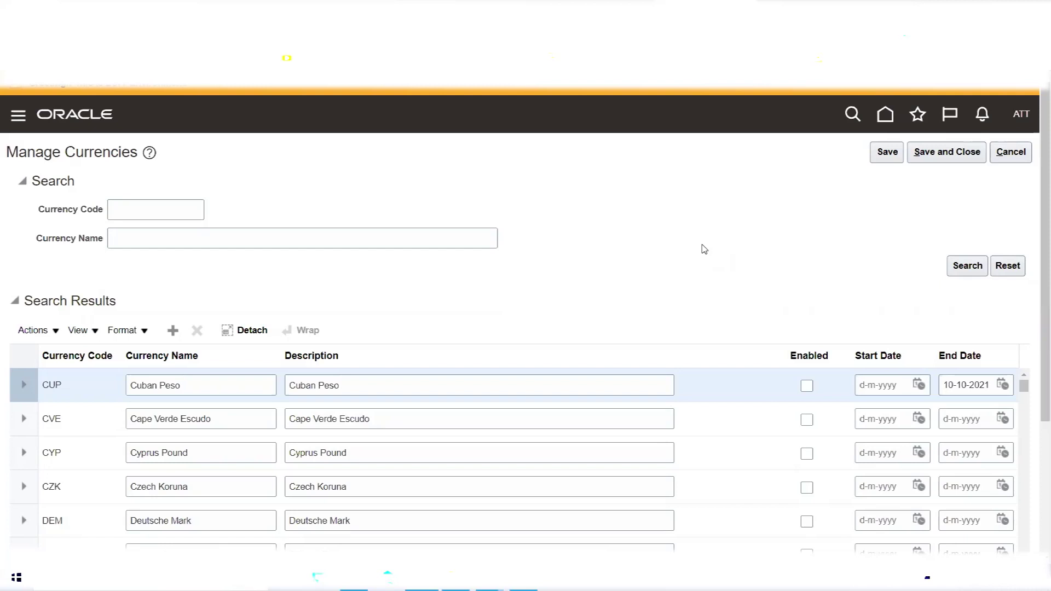
scroll(826, 335, "down", 8)
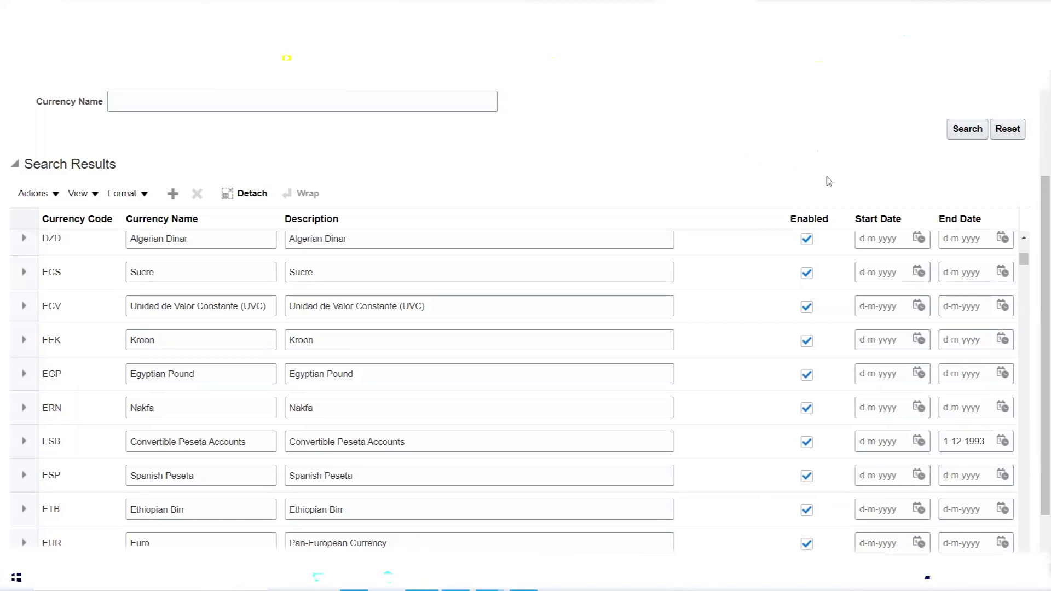
Disable Sucre, UVC, Kroon, Egyptian Pound, Nakfa (ERN) and ESB, then save the changes.
left_click(807, 273)
left_click(808, 306)
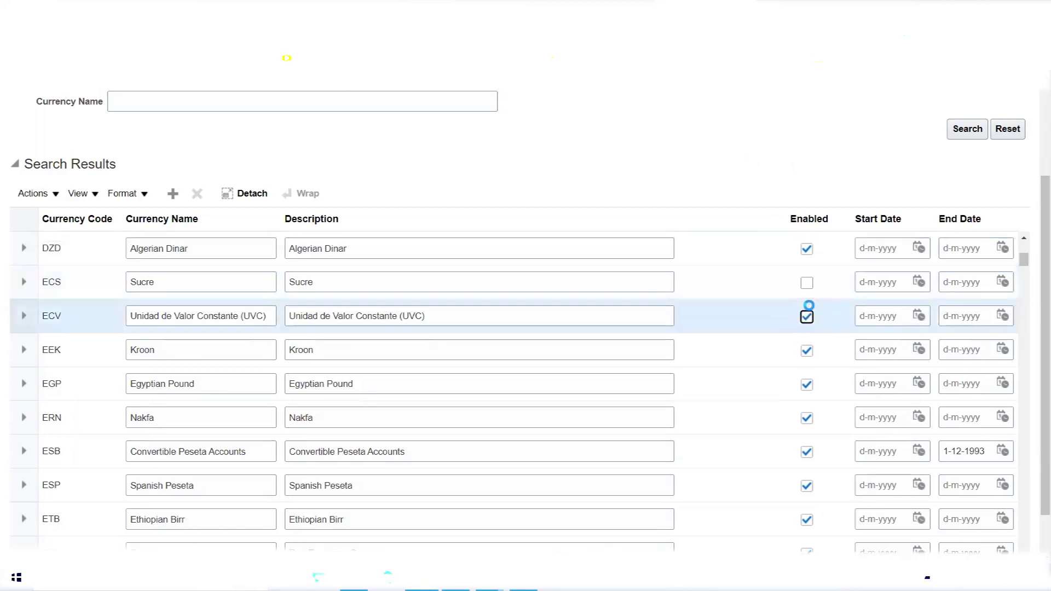
left_click(808, 318)
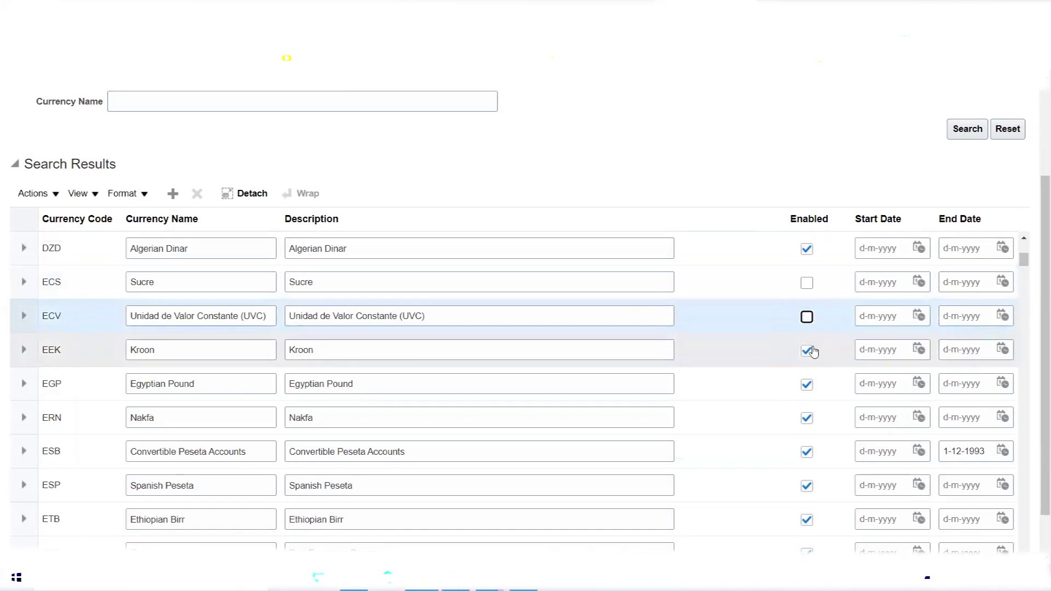
left_click(807, 350)
left_click(807, 384)
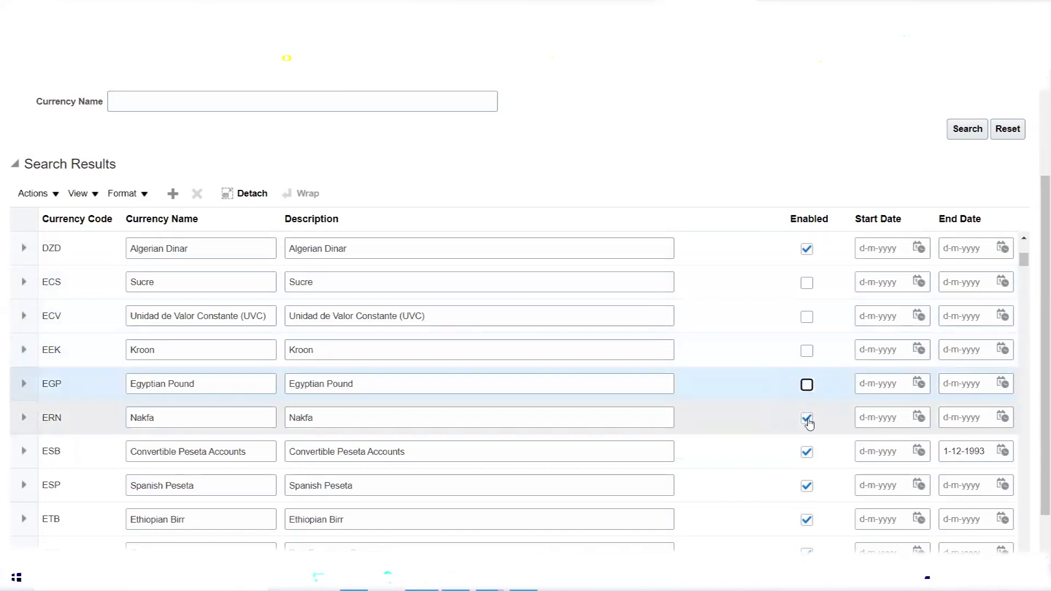
left_click(807, 453)
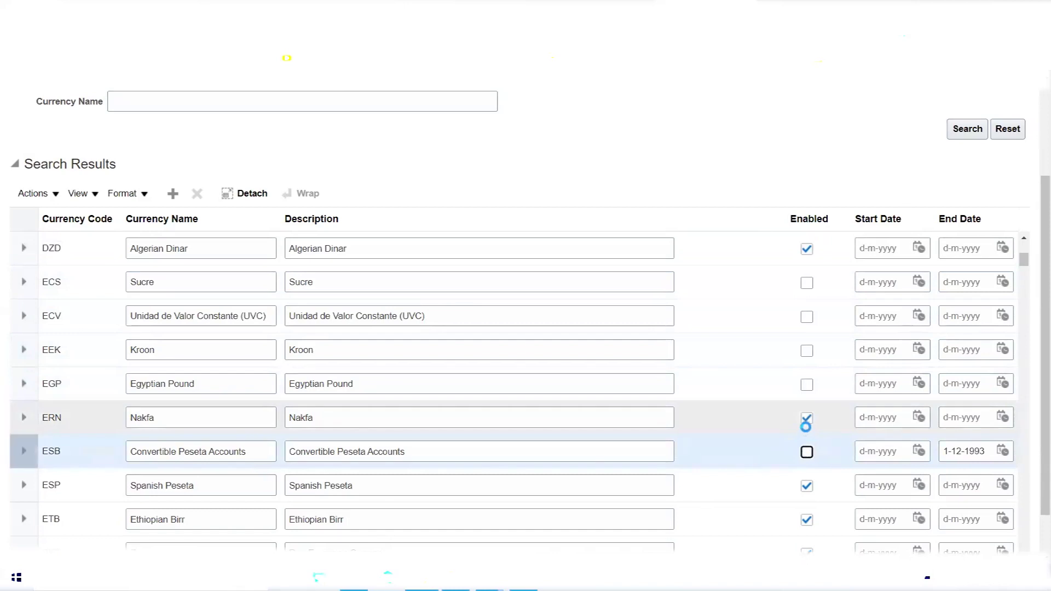
left_click(807, 418)
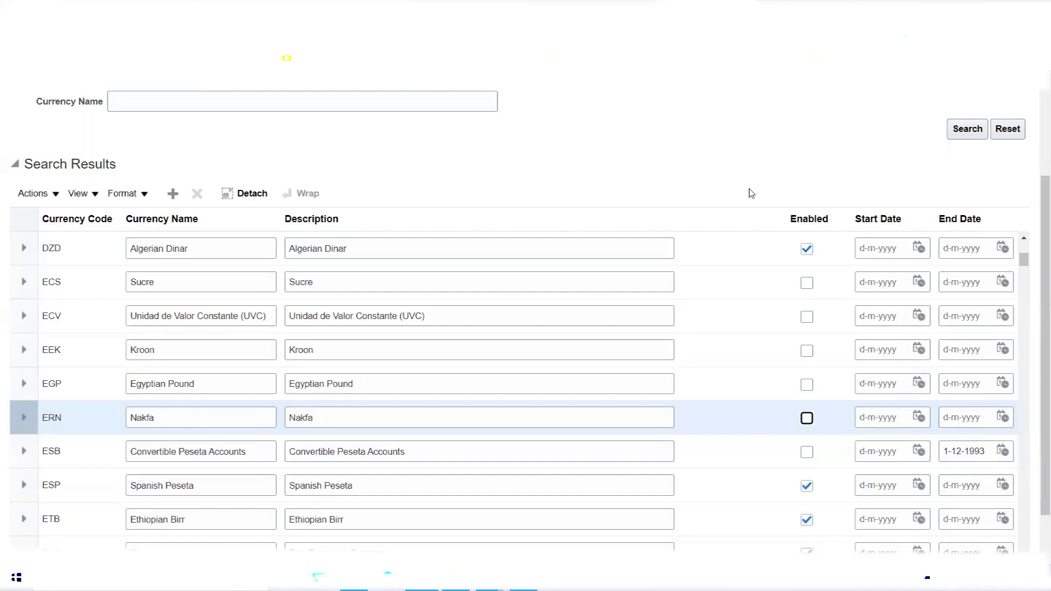
scroll(766, 193, "up", 3)
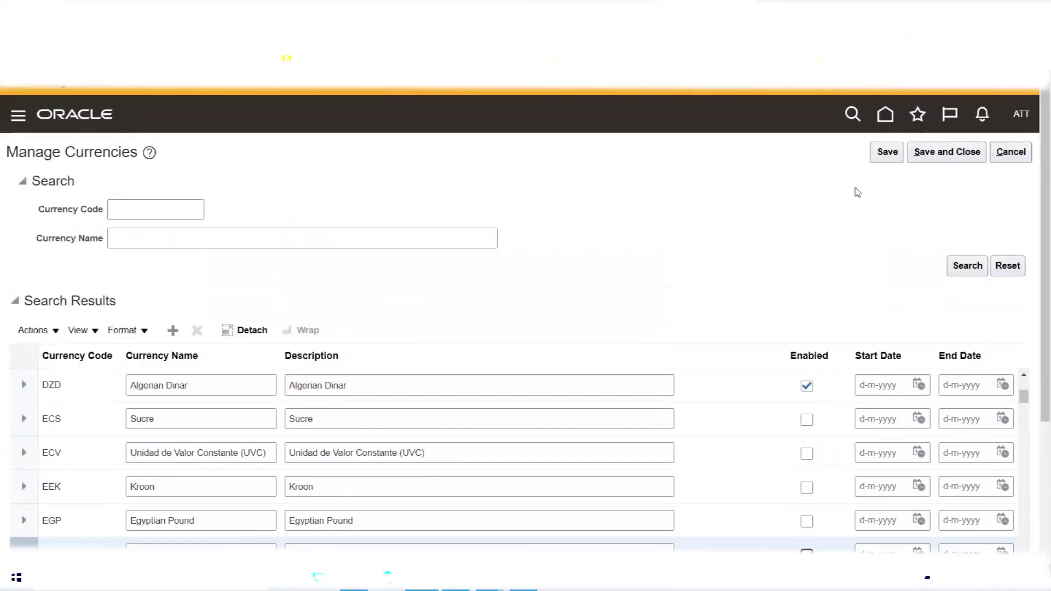
left_click(886, 153)
scroll(719, 229, "down", 3)
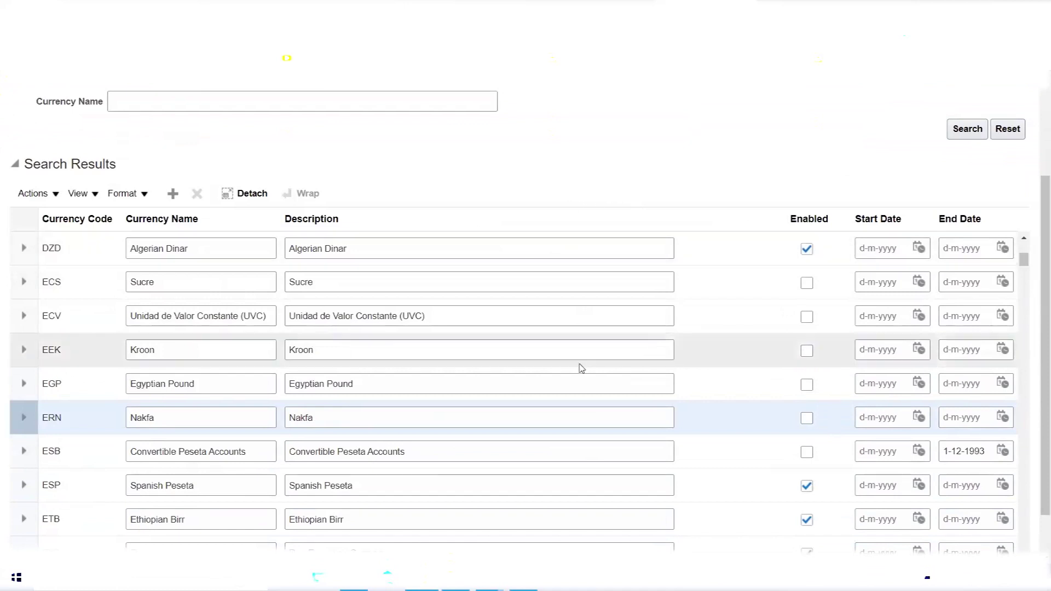
scroll(579, 366, "up", 2)
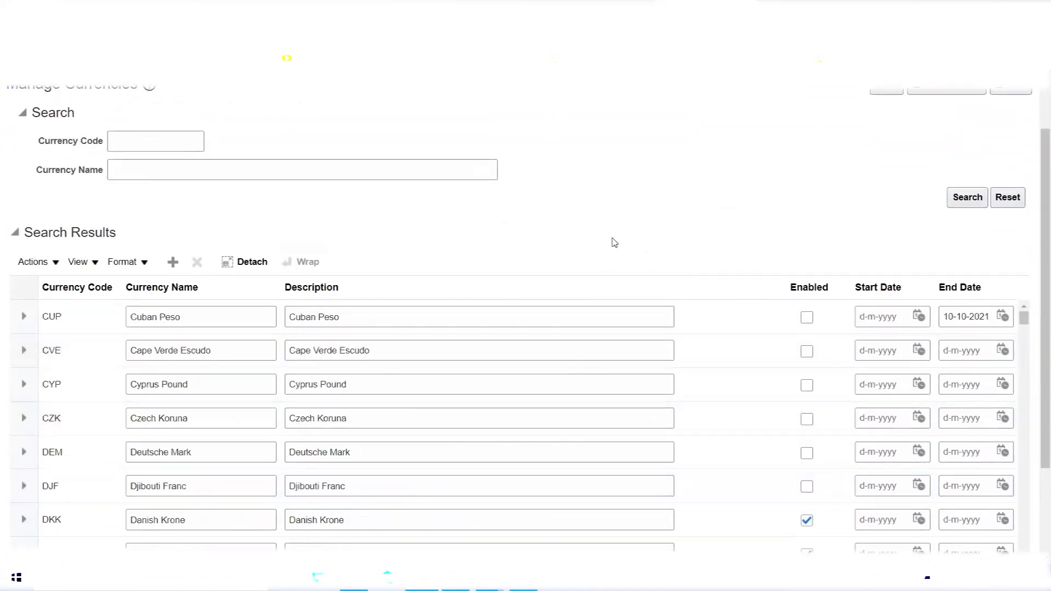
scroll(614, 242, "up", 2)
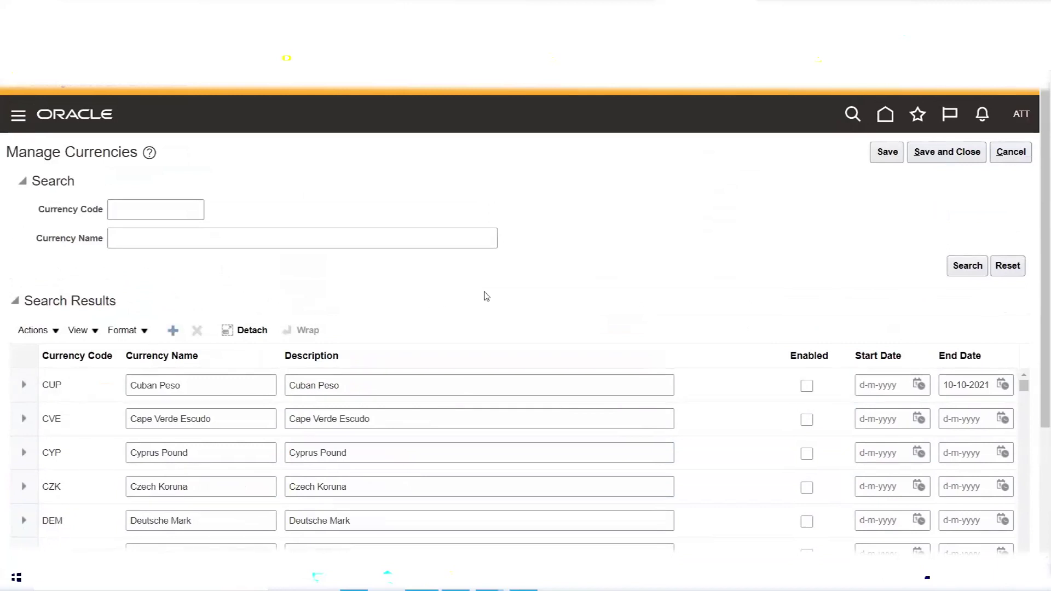
scroll(500, 282, "down", 3)
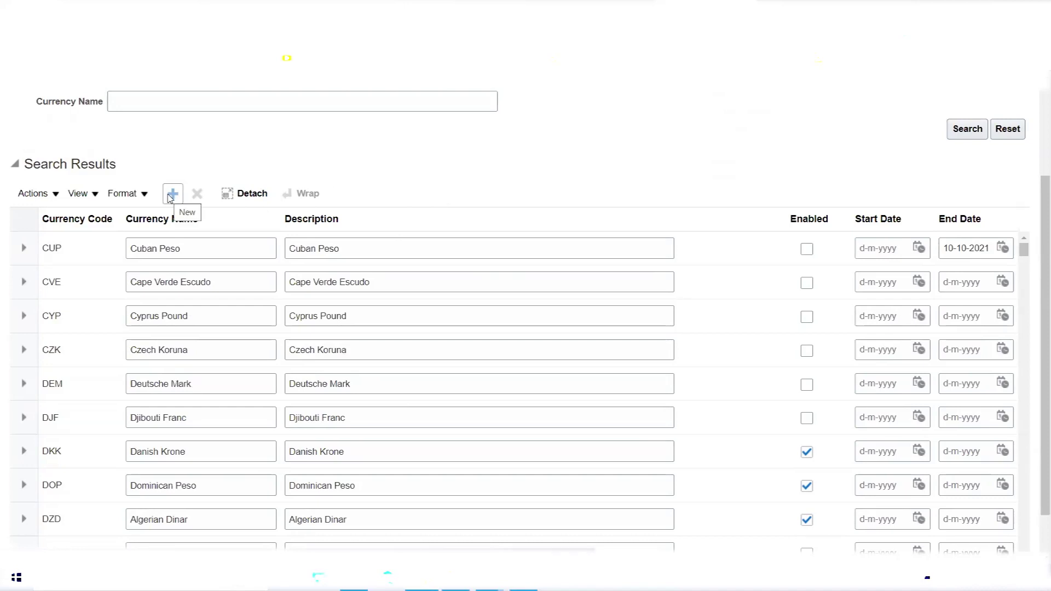
Add a new blank currency row and dismiss the missing-values error.
left_click(170, 197)
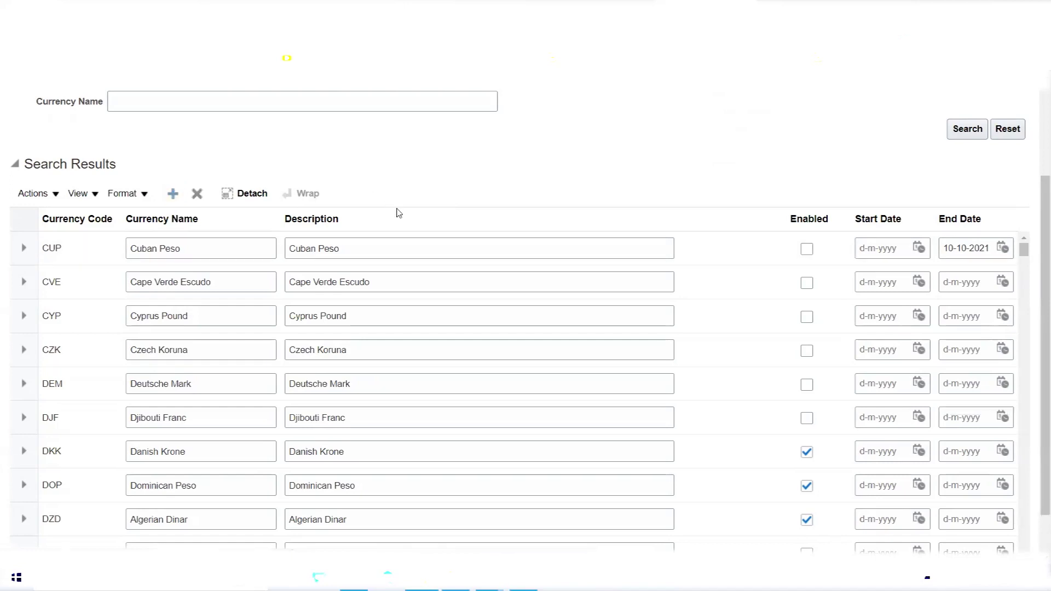
scroll(403, 251, "up", 3)
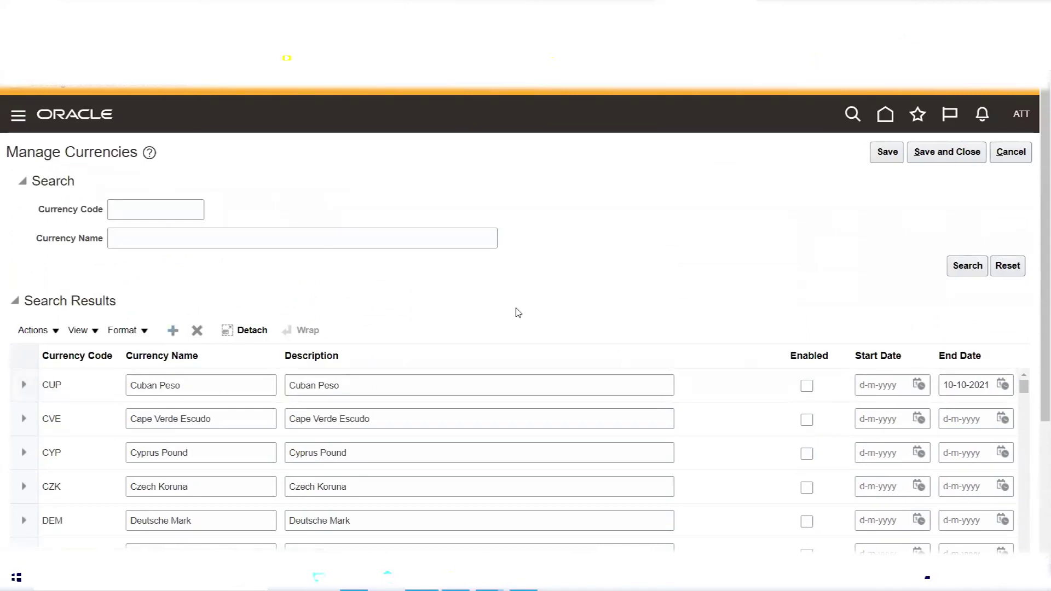
scroll(517, 309, "down", 3)
scroll(516, 312, "down", 5)
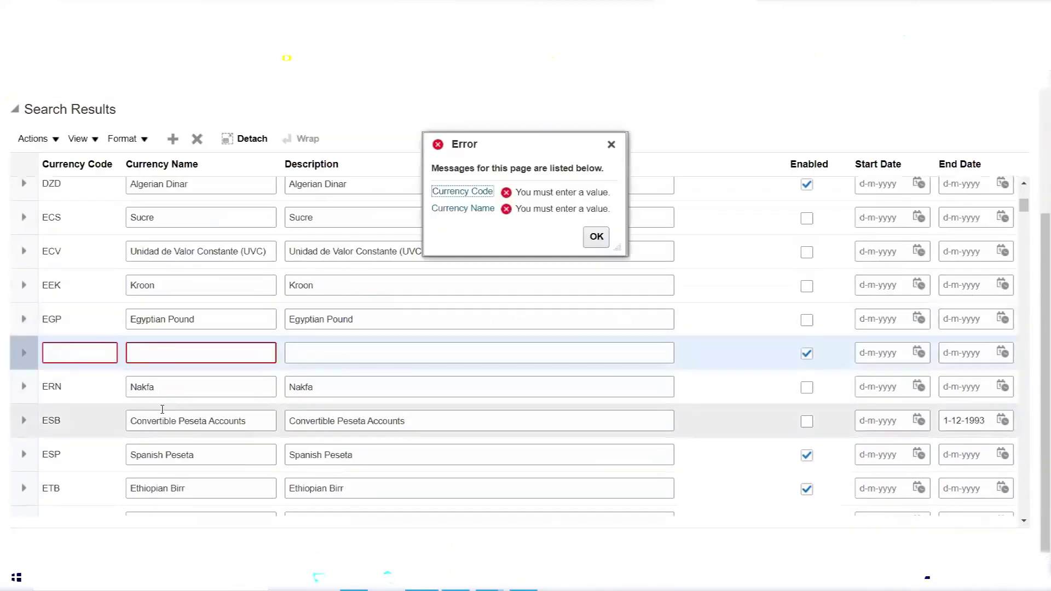
left_click(611, 144)
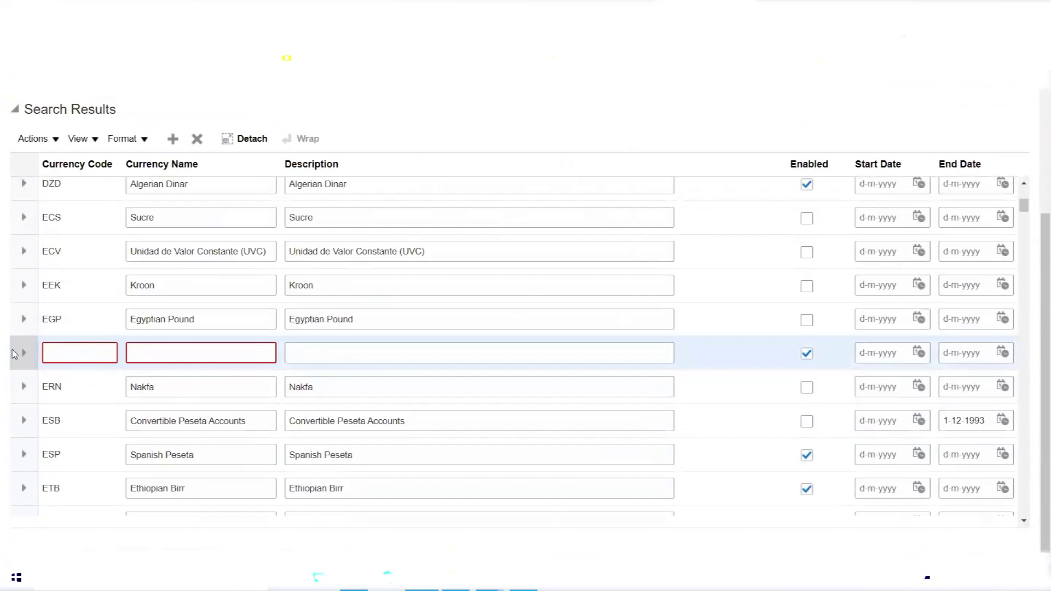
Enter ZZZ as code, name and description, then expand the row's details and issuing territories list.
left_click(53, 359)
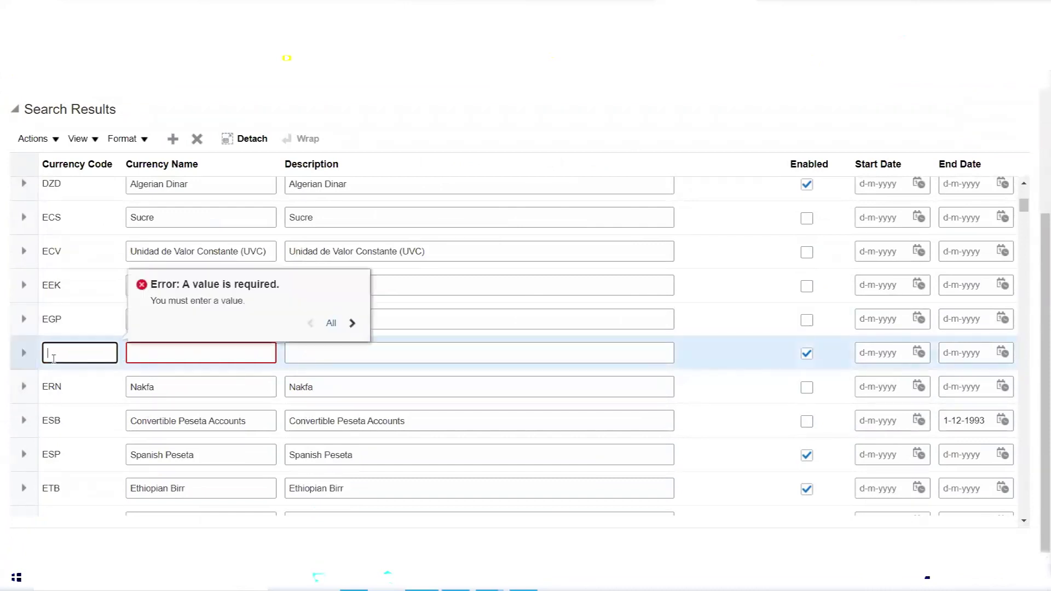
type("ZZZ")
key("Tab")
type("ZZZ")
key("Tab")
type("ZZZ")
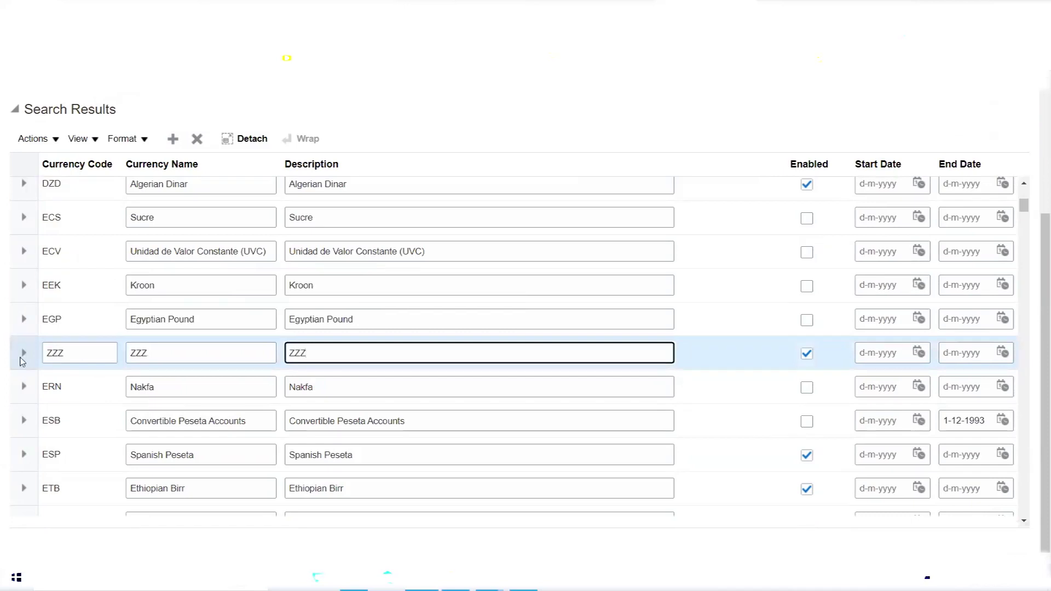
left_click(25, 355)
left_click(24, 364)
left_click(301, 404)
Set the new ZZZ currency's issuing territory to Australia.
key("Escape")
left_click(250, 360)
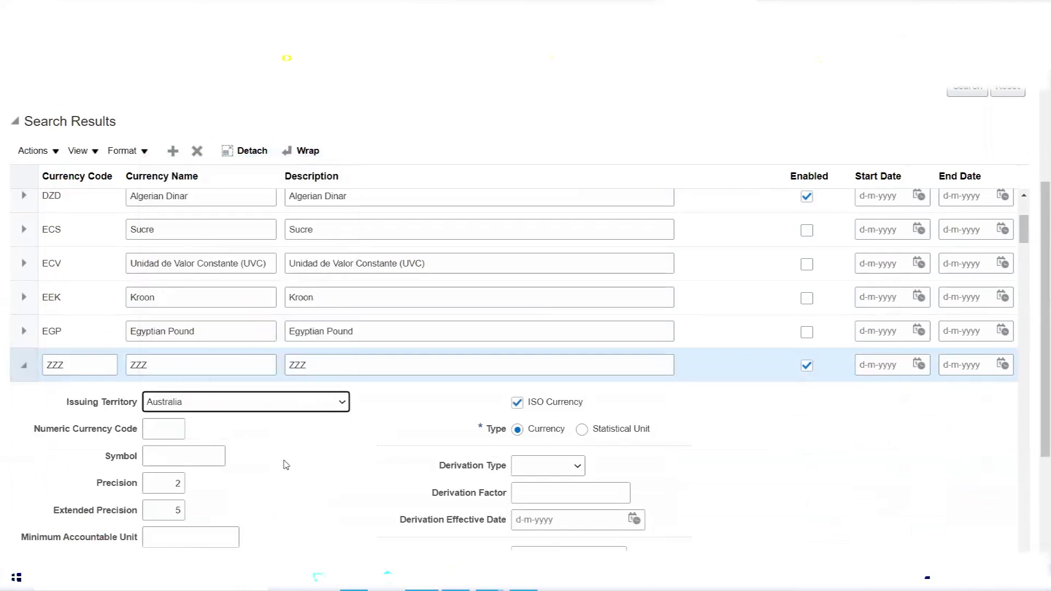
scroll(362, 480, "up", 5)
scroll(774, 314, "up", 4)
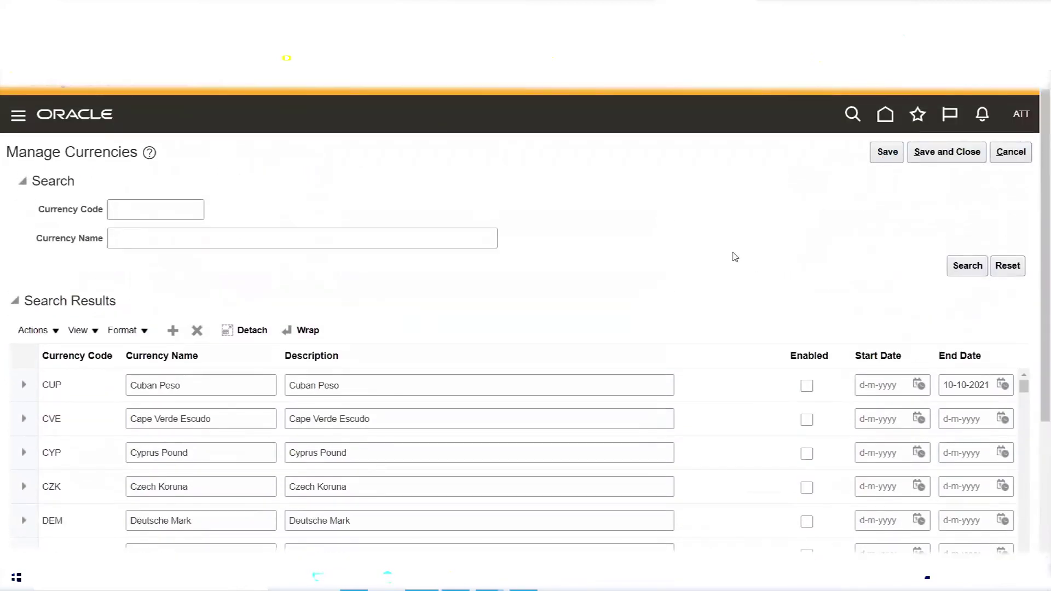
Review the Cyprus Pound (CYP) details, then cancel Manage Currencies without saving.
scroll(735, 257, "down", 3)
scroll(735, 256, "down", 1)
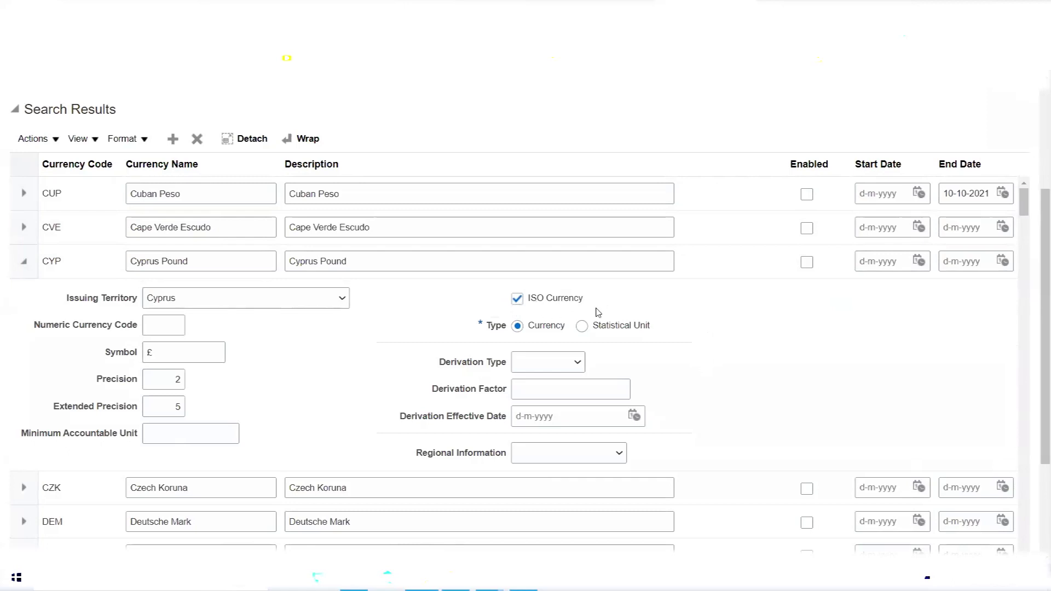
scroll(598, 311, "up", 1)
scroll(598, 305, "up", 2)
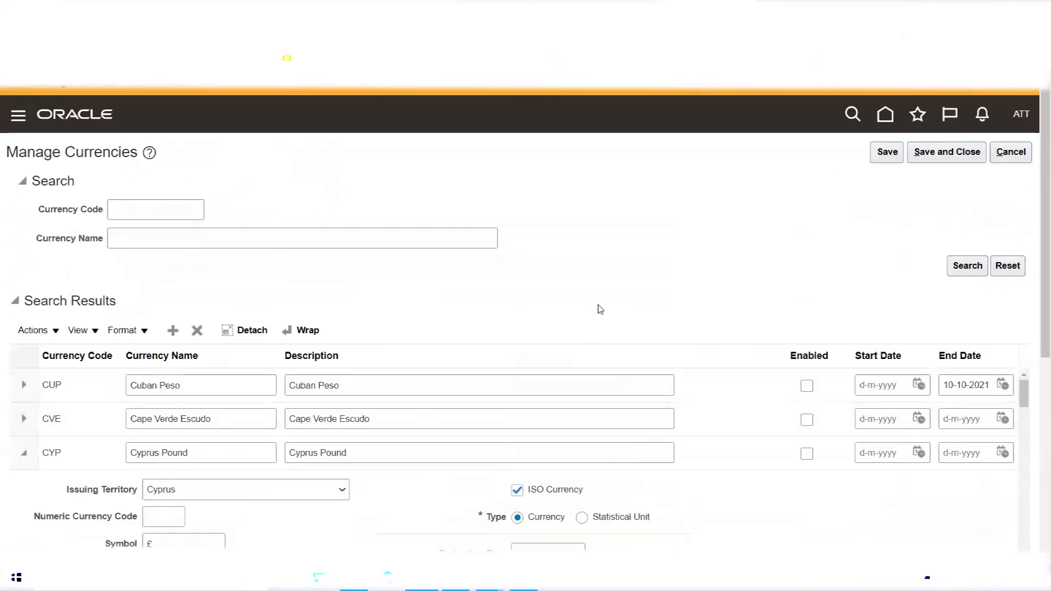
left_click(1011, 154)
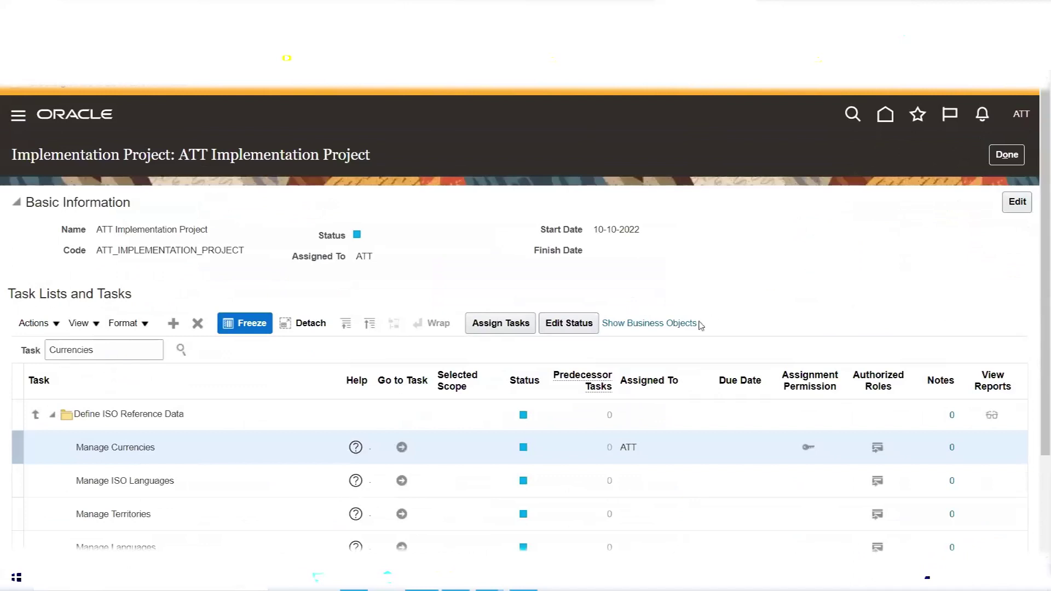
Switch from the ATT Implementation Project page to the Excel training workbook with the Day-6 currency notes.
mouse_move(353, 585)
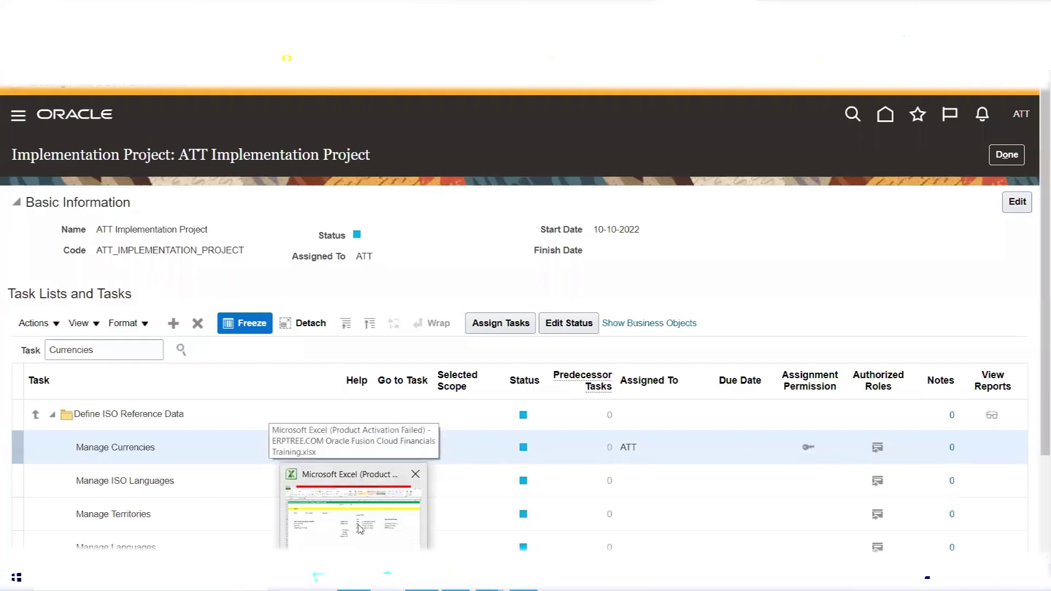
left_click(366, 533)
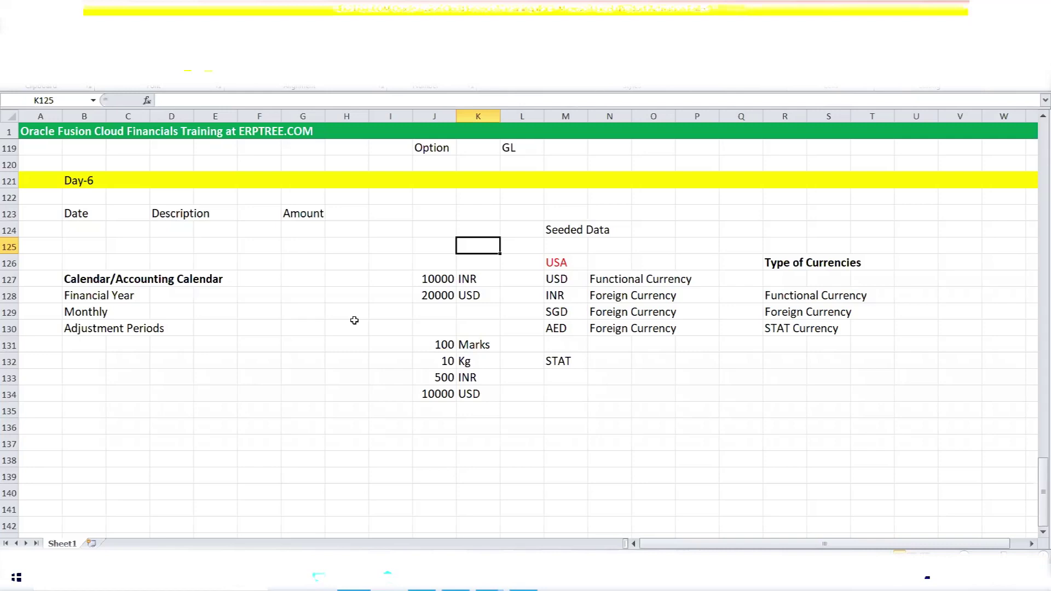
left_click(183, 340)
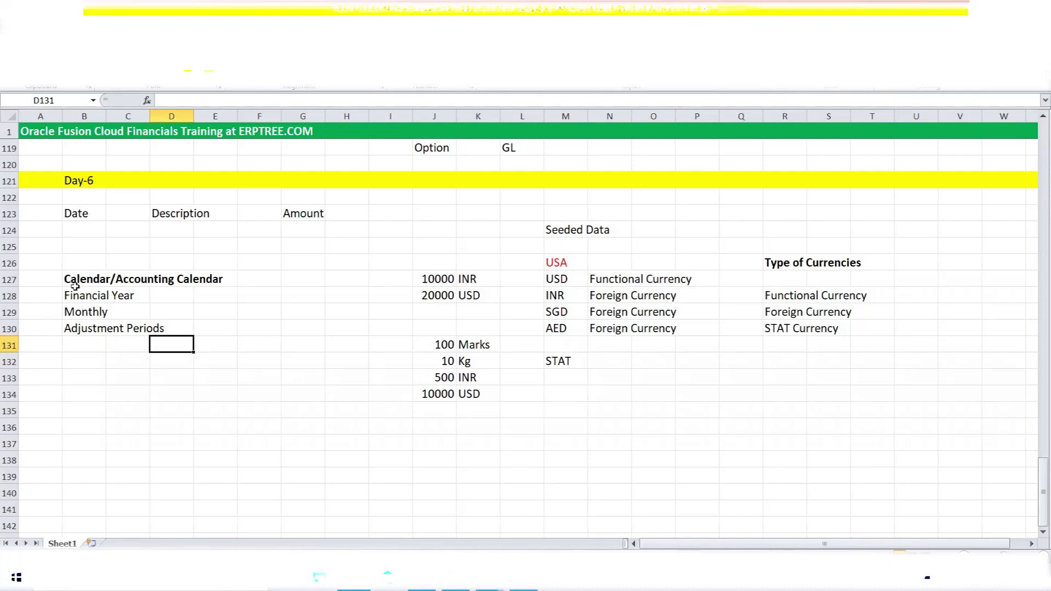
left_click_drag(70, 281, 219, 328)
left_click_drag(454, 232, 867, 378)
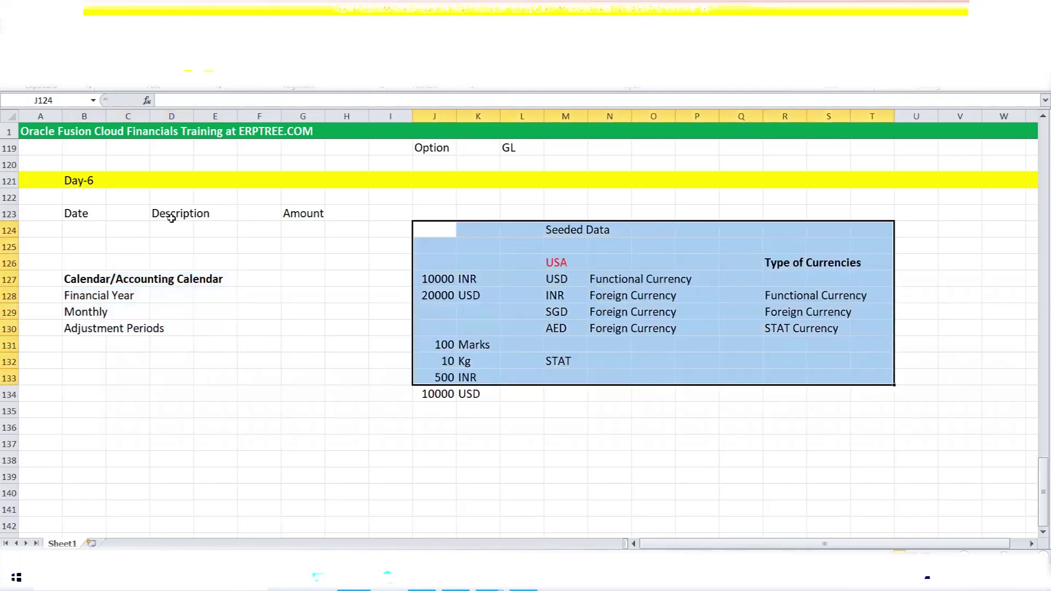
left_click(173, 217)
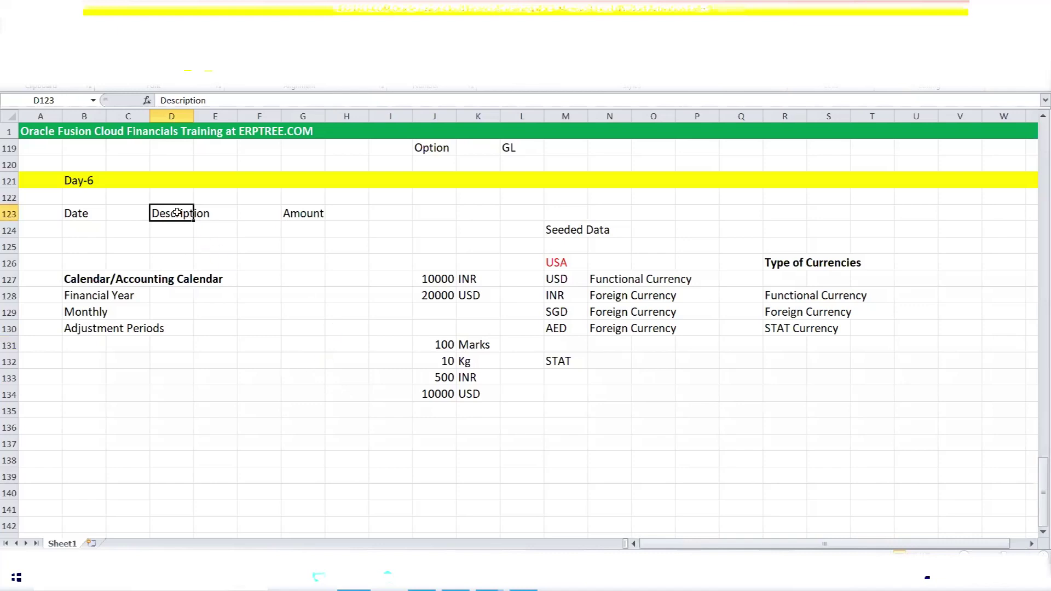
left_click_drag(189, 213, 208, 213)
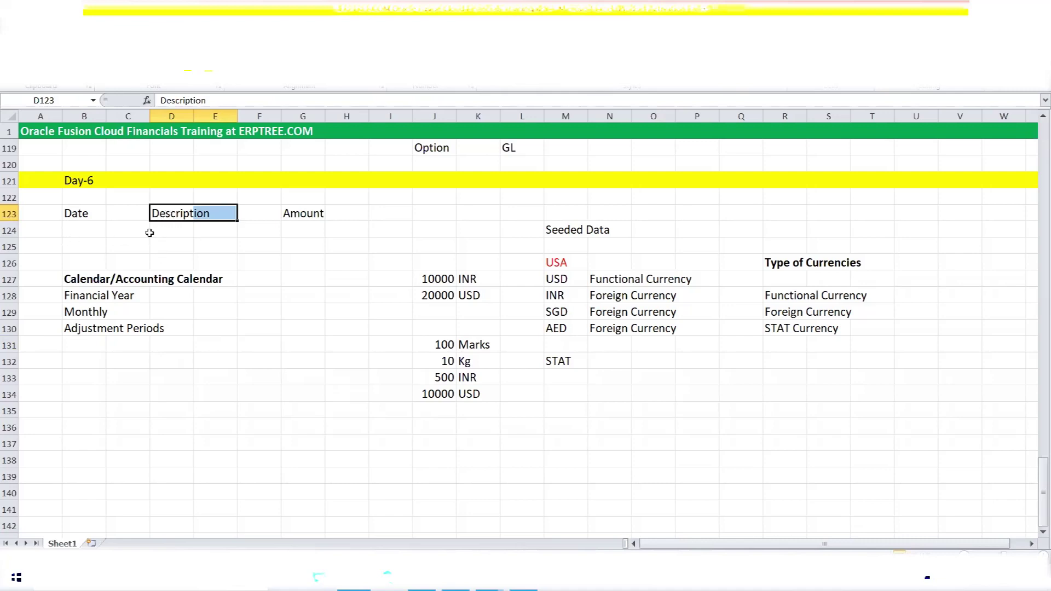
left_click_drag(176, 211, 227, 211)
left_click(87, 214)
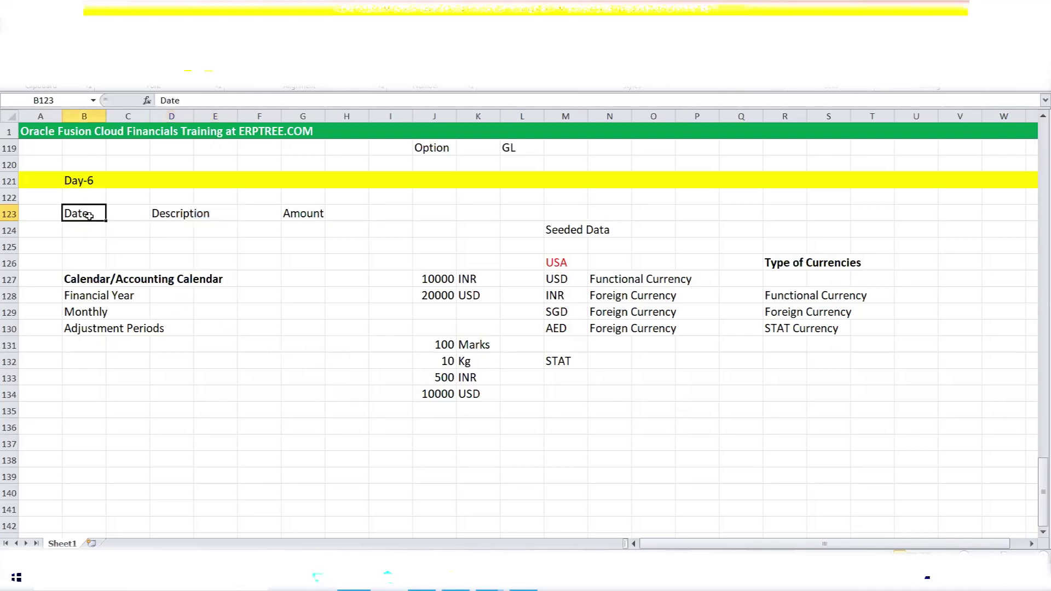
left_click(170, 217)
left_click(316, 221)
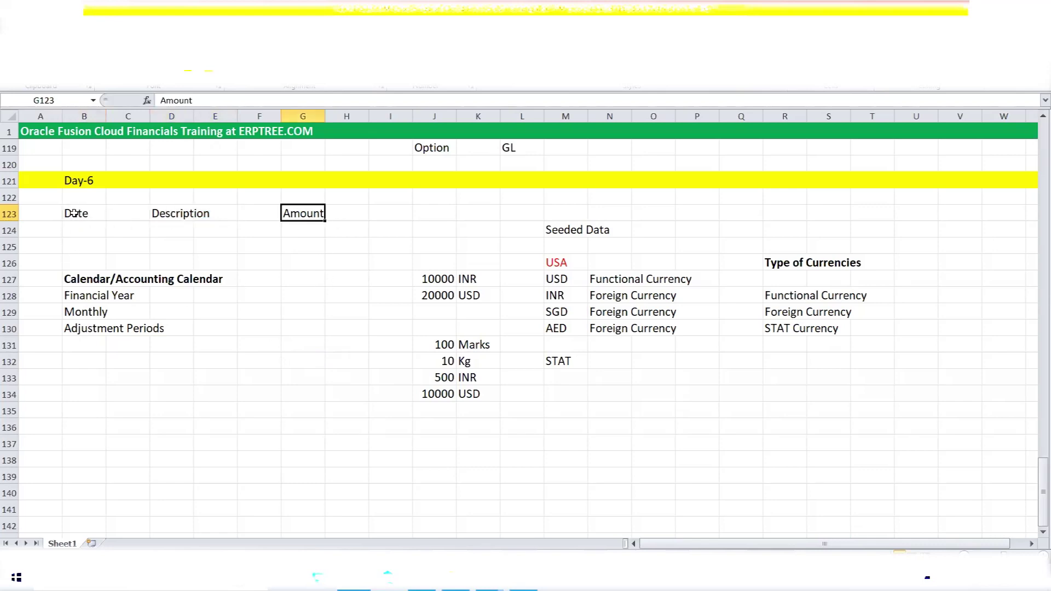
left_click(75, 214)
left_click_drag(72, 279, 200, 281)
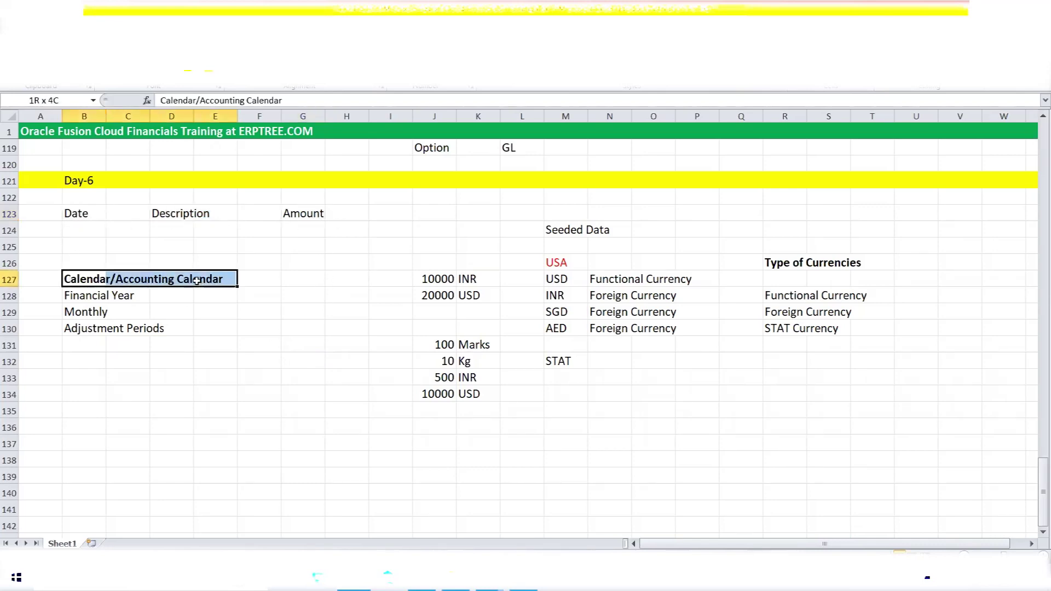
left_click(292, 214)
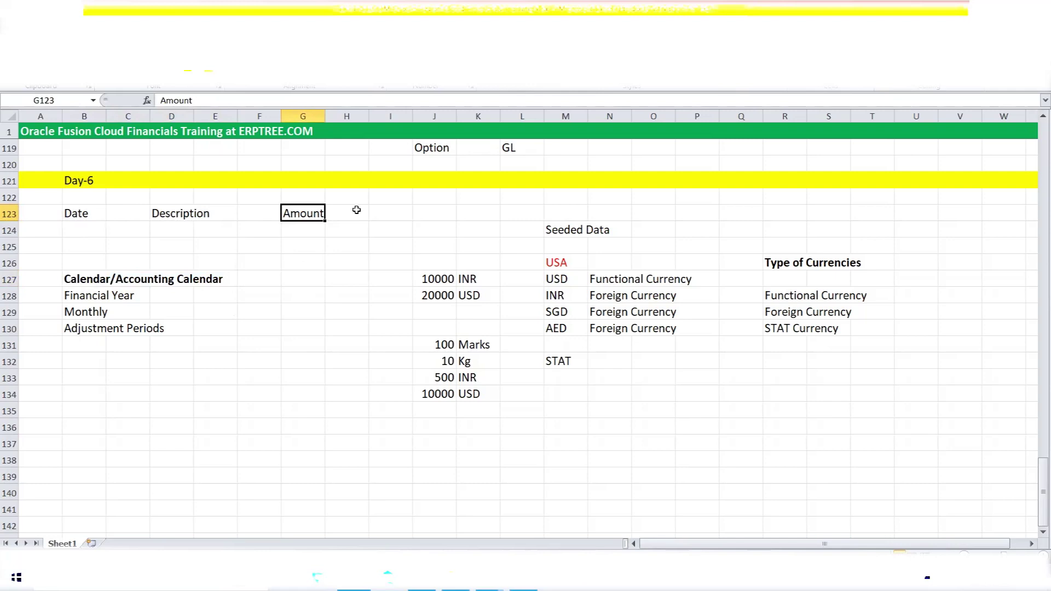
left_click_drag(549, 228, 608, 230)
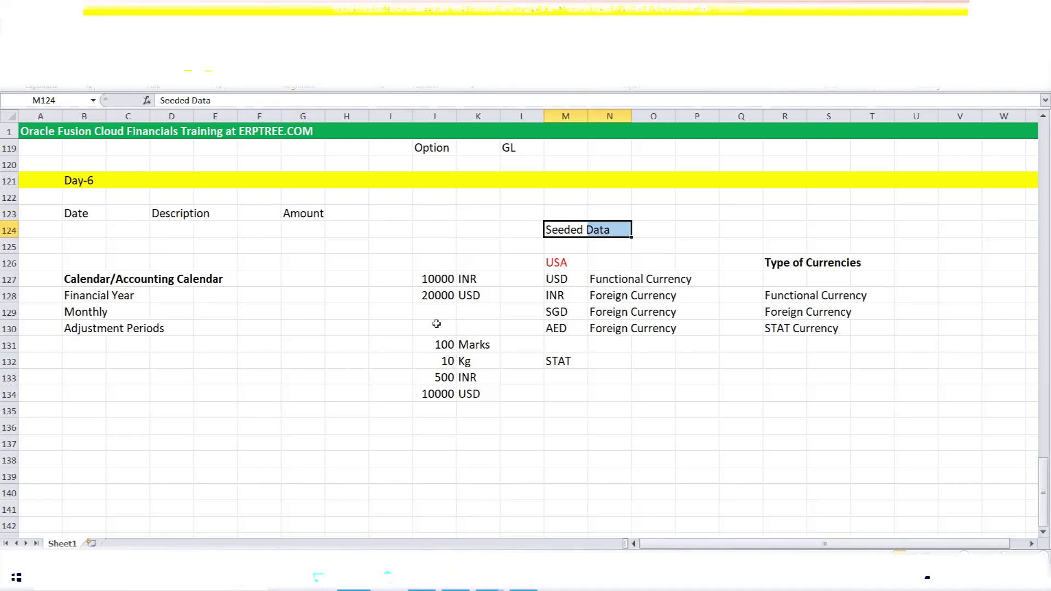
left_click(170, 213)
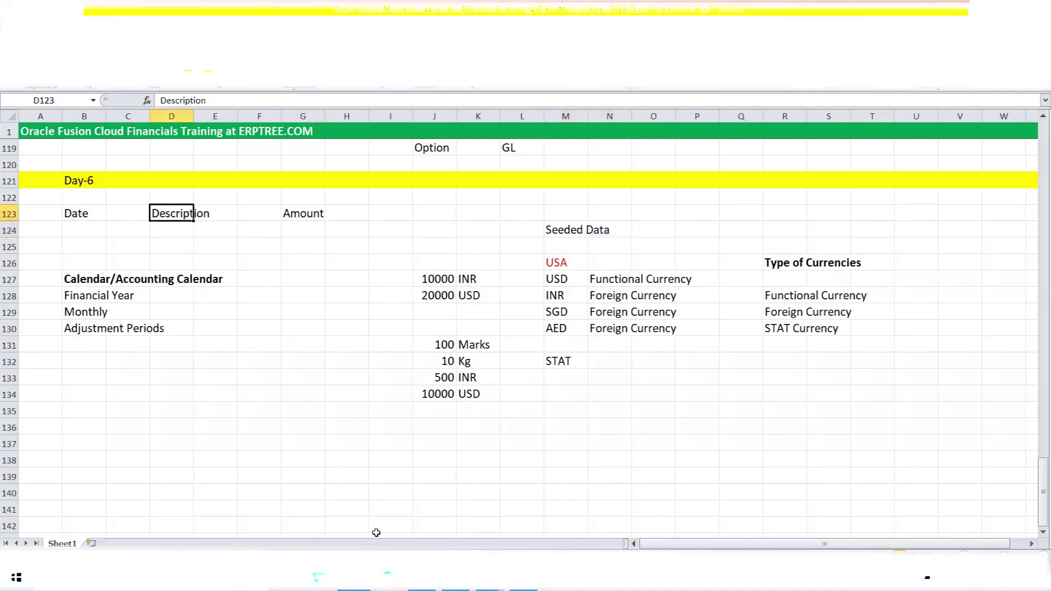